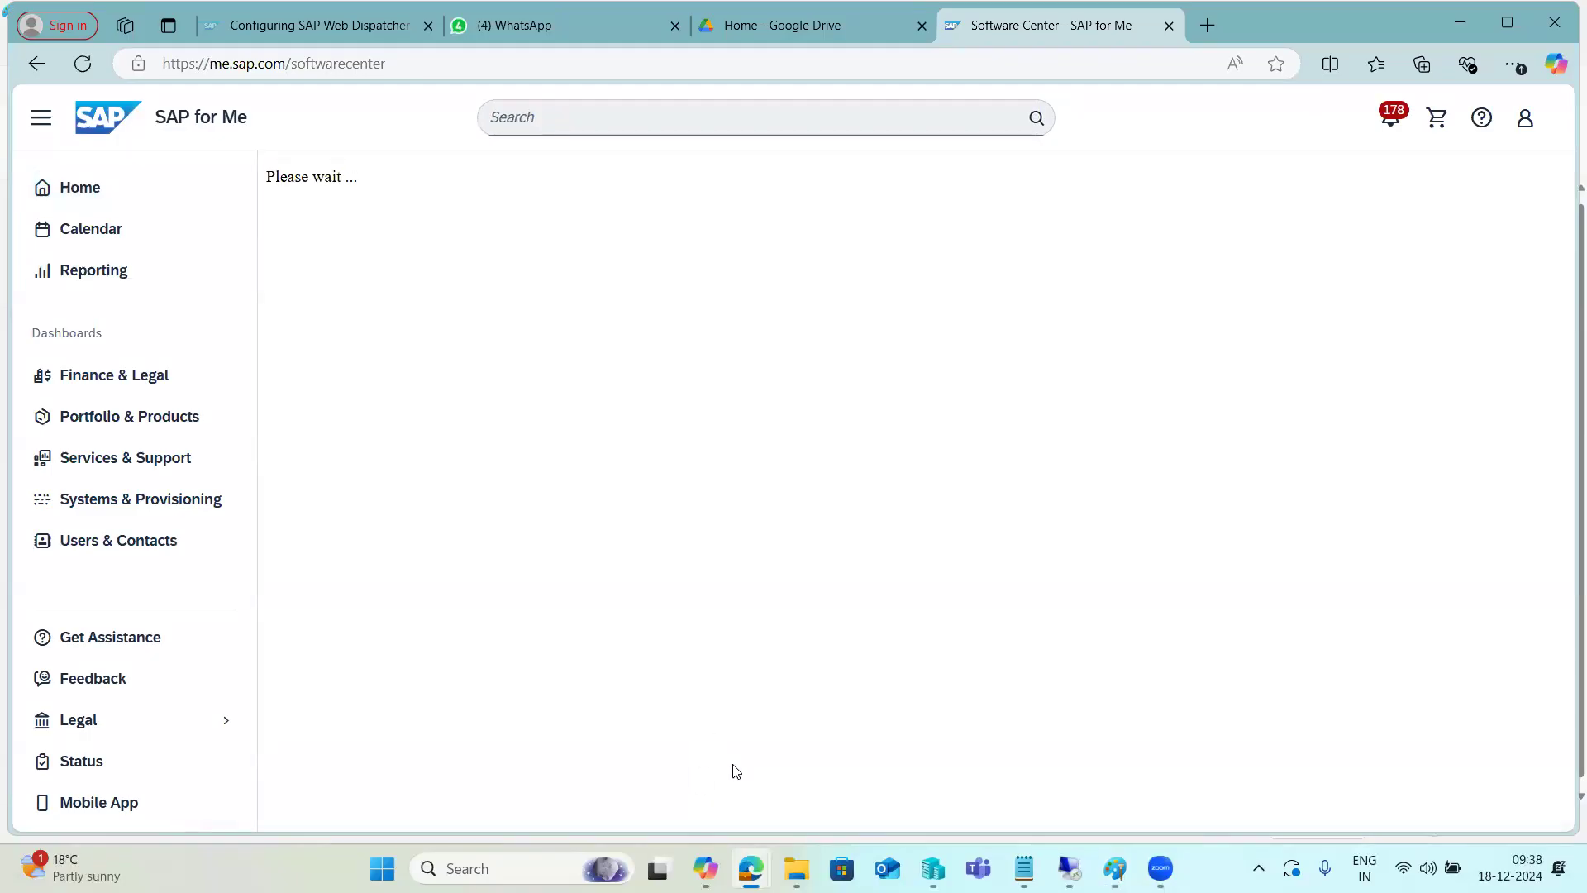
Switch to the PuTTY session on the remote desktop and run the HDB version command as hdbadm.
{"action": "mouse_move", "coordinate": [1069, 868]}
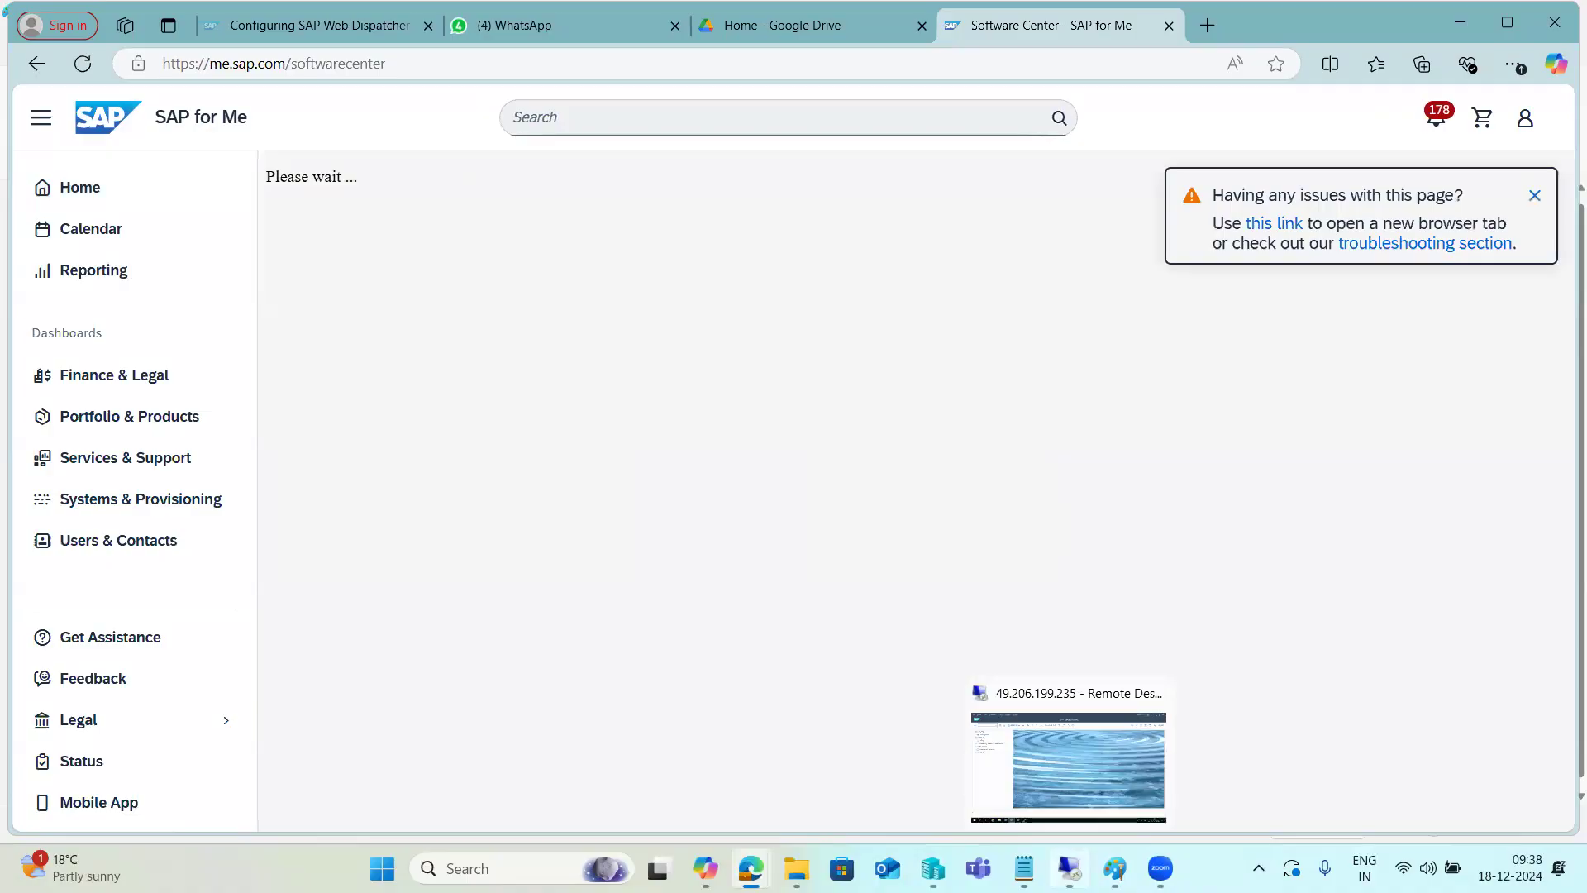
{"action": "left_click", "coordinate": [1069, 868]}
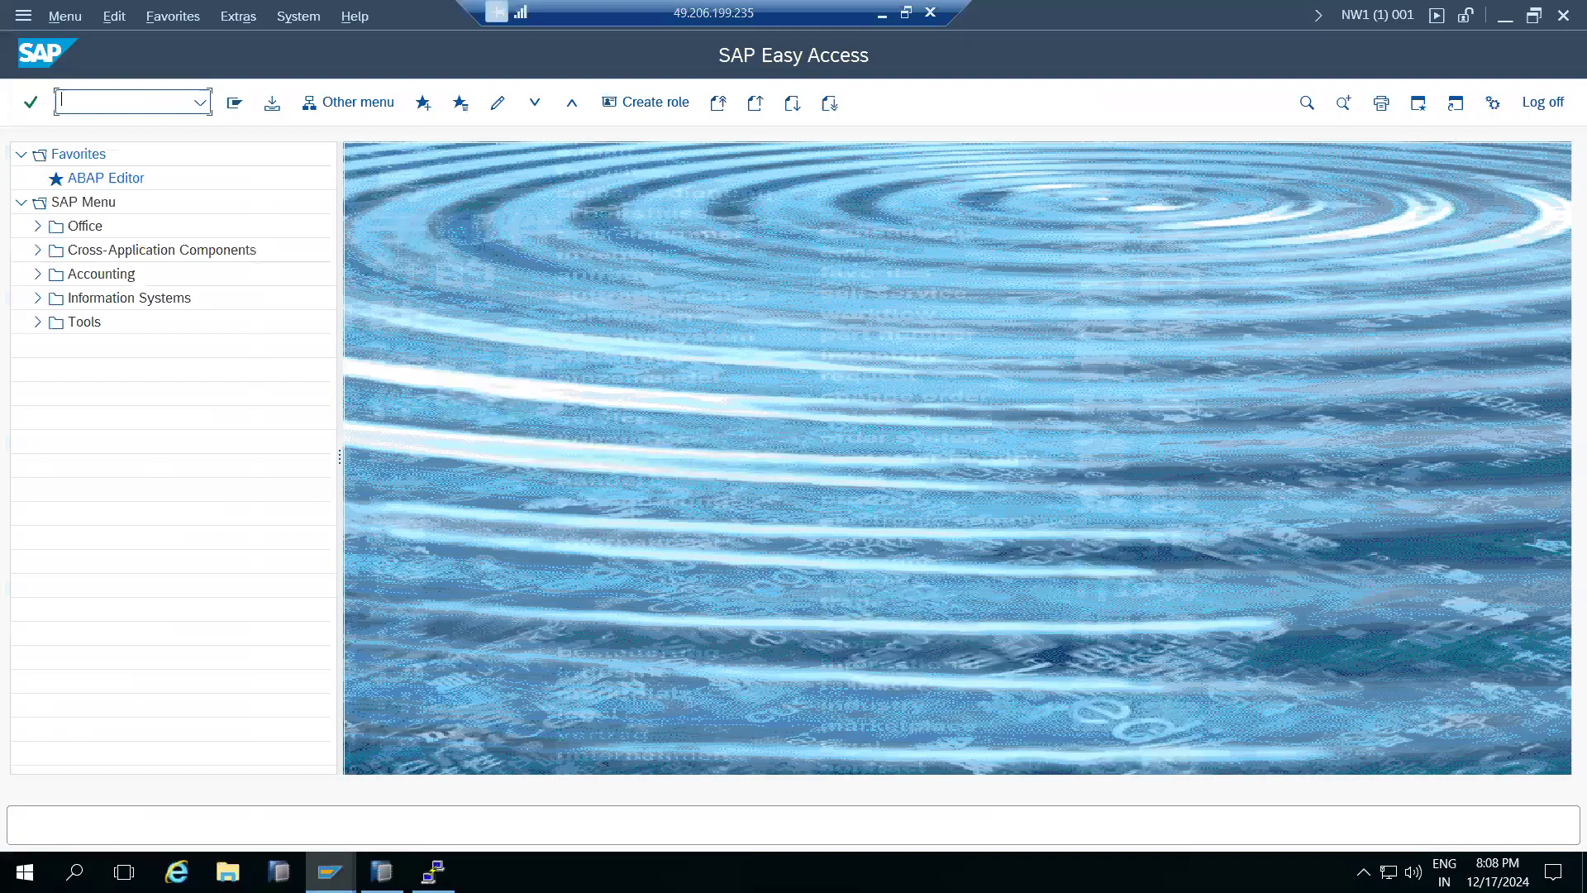
{"action": "key", "text": "alt+Tab"}
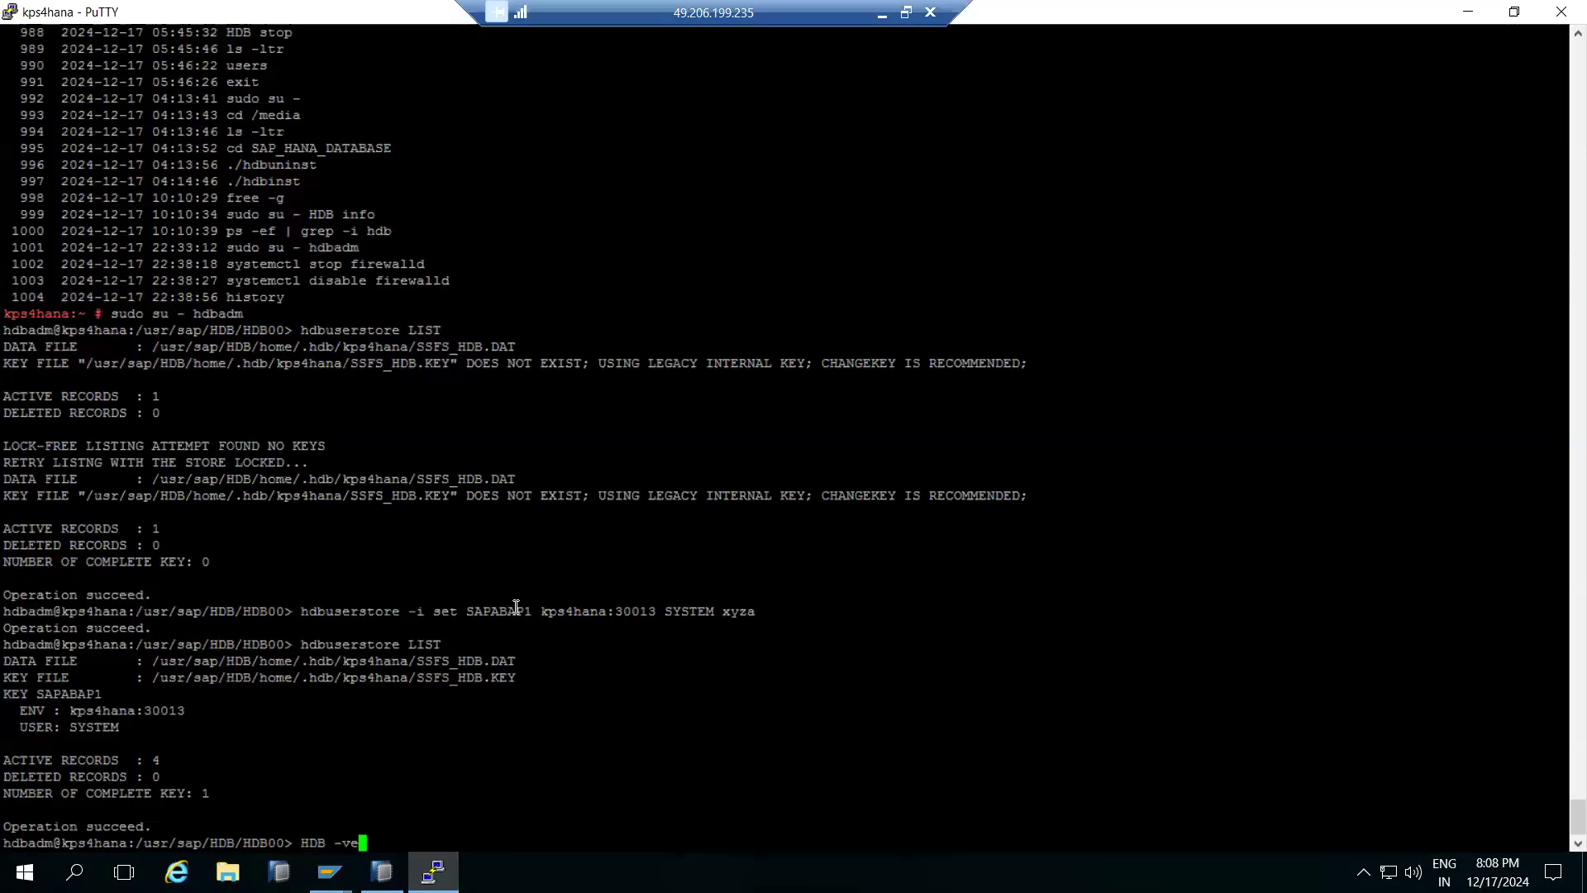
{"action": "key", "text": "Return"}
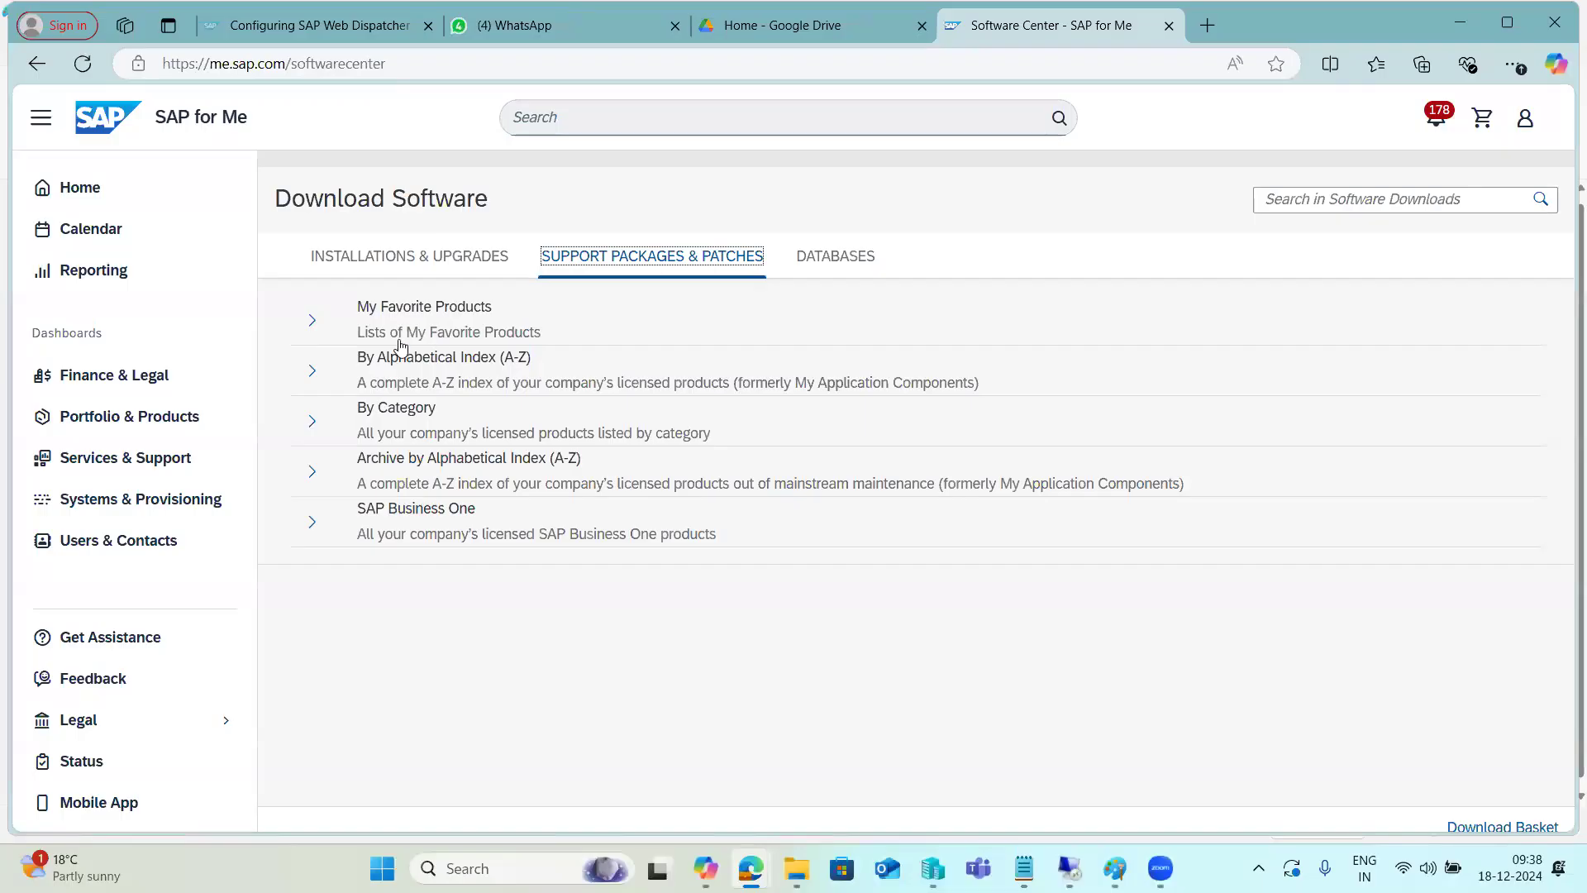
Open the letter H category of the alphabetical index under Support Packages & Patches in the SAP Software Center.
{"action": "left_click", "coordinate": [320, 368]}
{"action": "scroll", "coordinate": [443, 524], "scroll_direction": "down", "scroll_amount": 8}
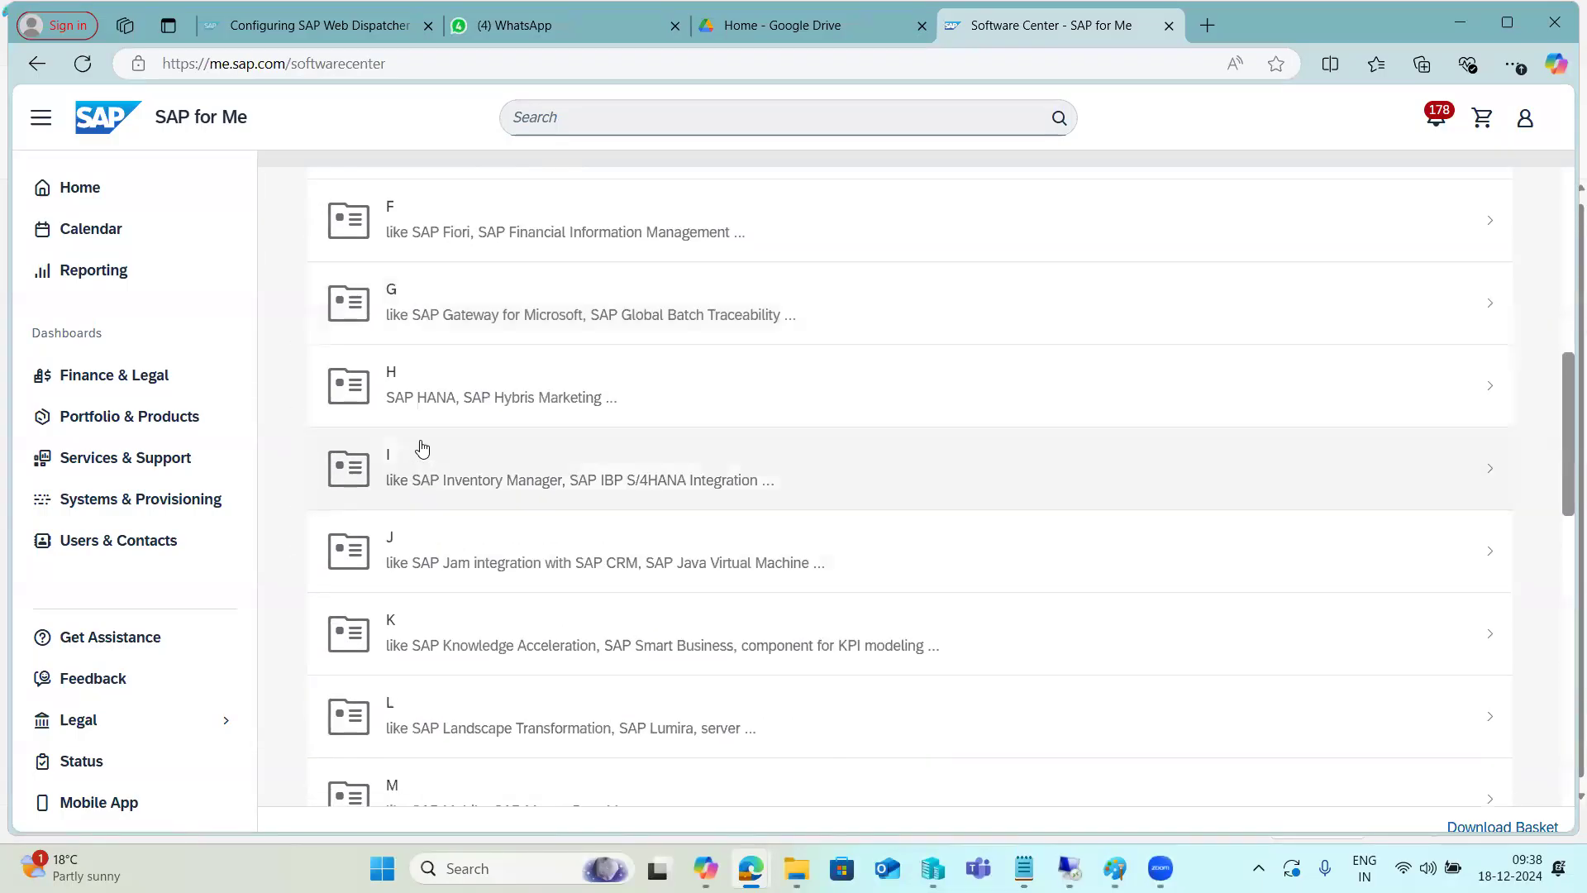
{"action": "left_click", "coordinate": [420, 390]}
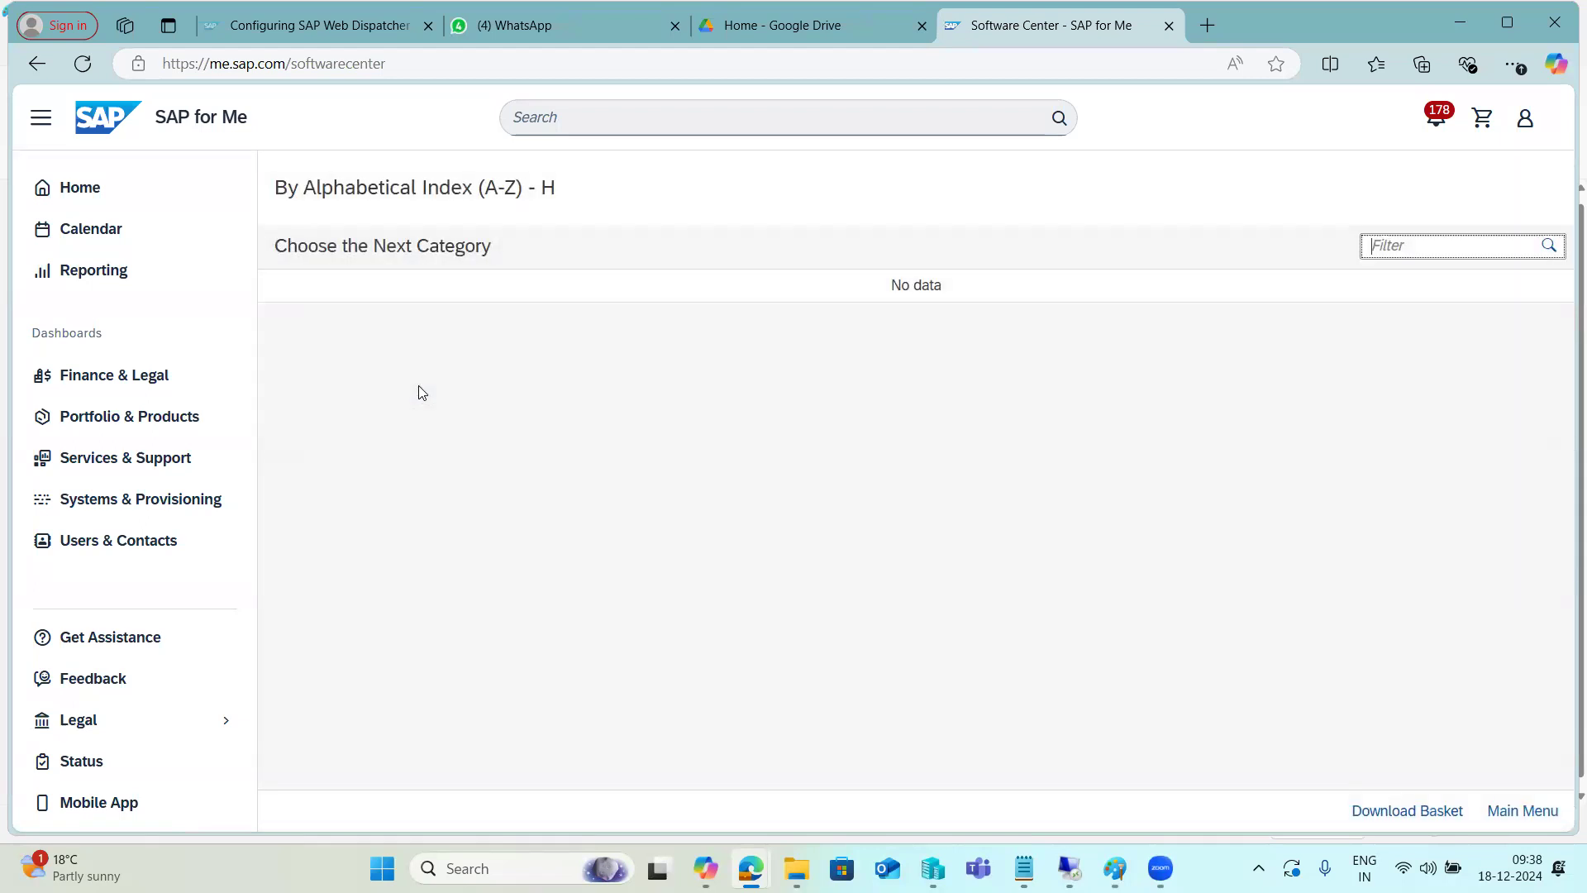
Highlight the AFL and LCAPPS add-on names in the Paint notes and return to the SAP Software Center.
{"action": "key", "text": "alt+Tab"}
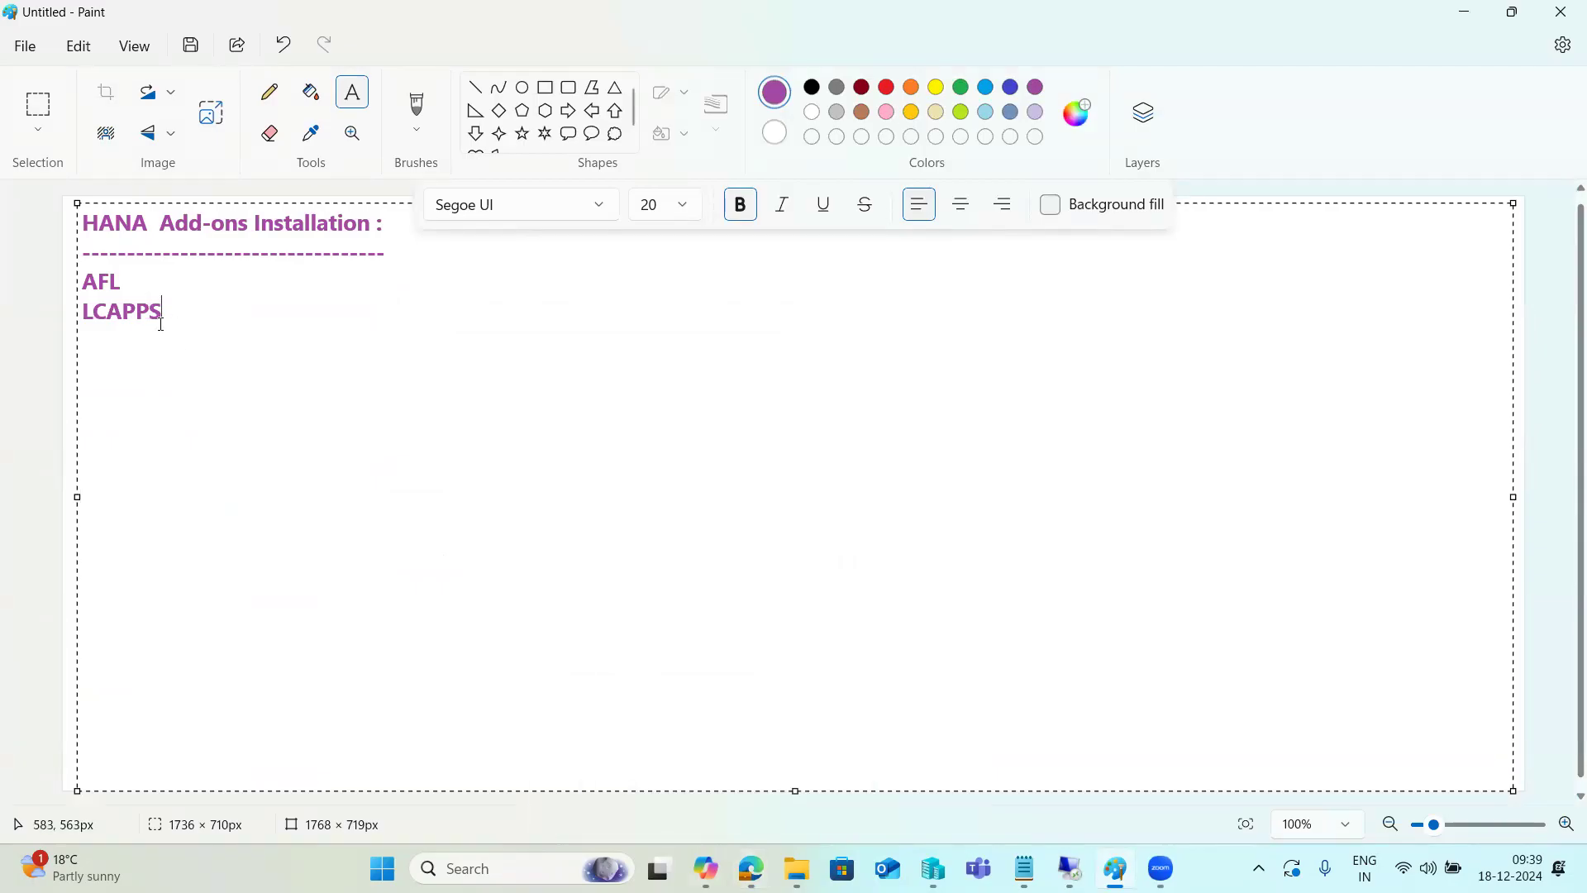
{"action": "left_click_drag", "start_coordinate": [161, 321], "coordinate": [84, 291]}
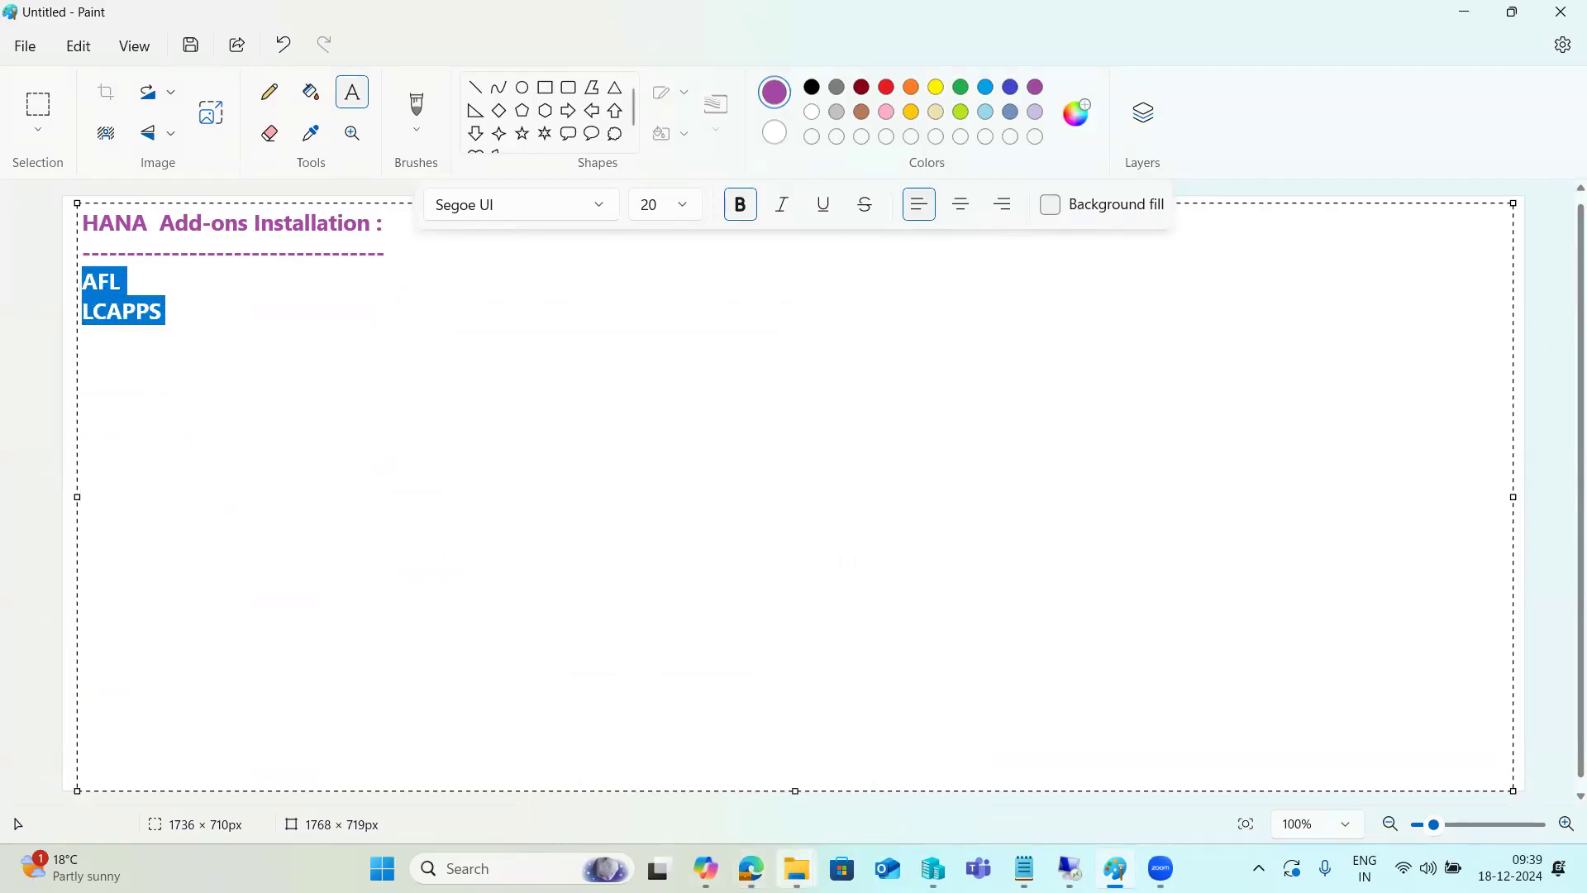
{"action": "mouse_move", "coordinate": [751, 868]}
{"action": "left_click", "coordinate": [698, 769]}
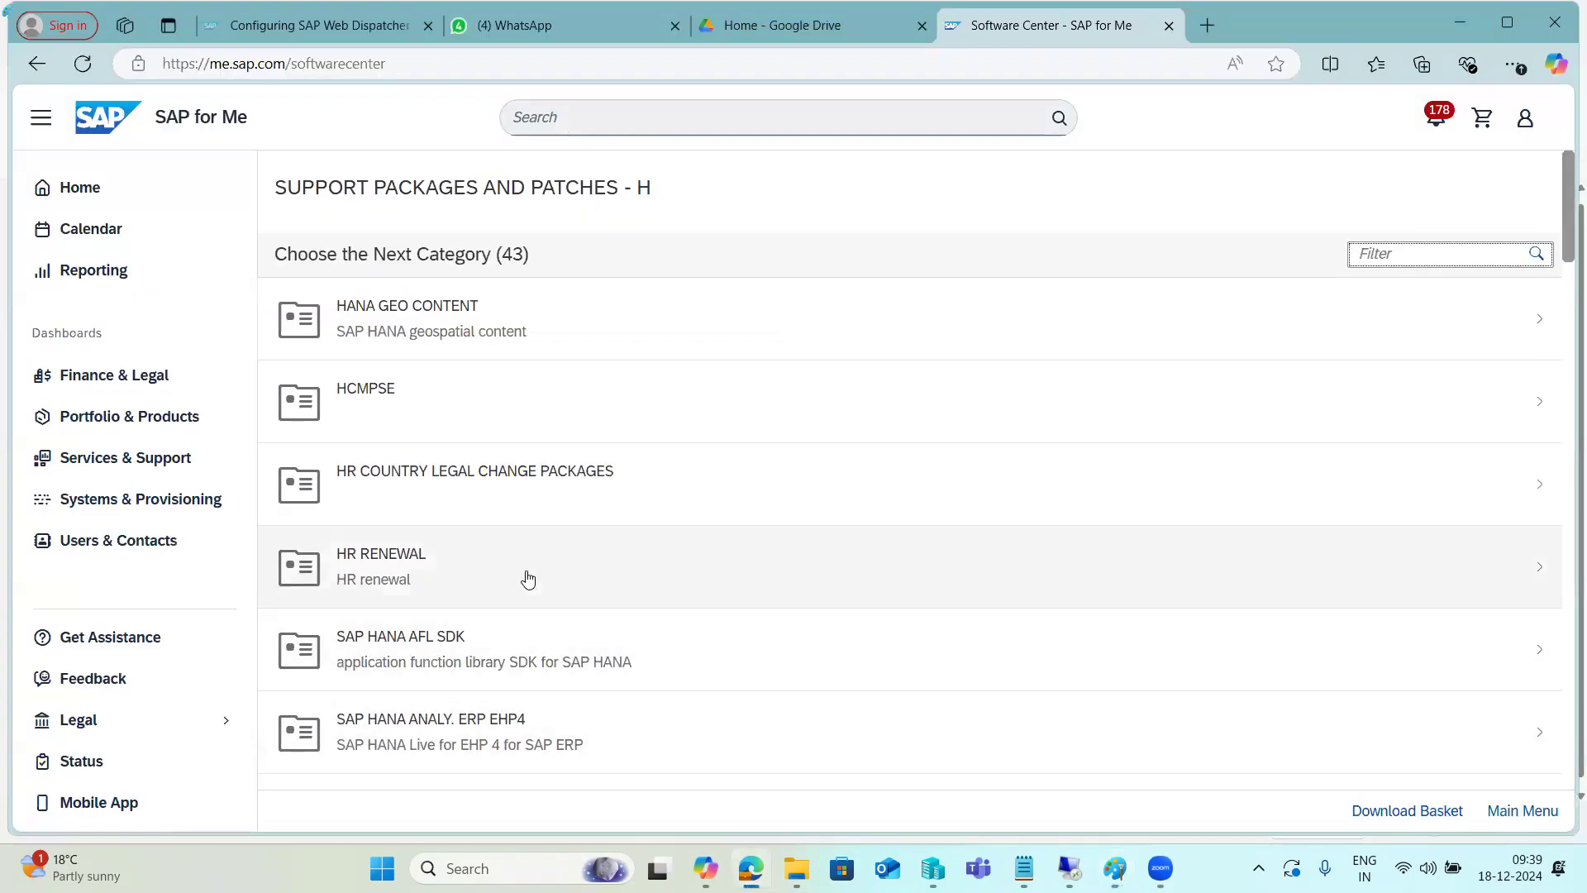
Open SAP HANA Platform Edition from the H list and go into its 2.0 version.
{"action": "scroll", "coordinate": [528, 575], "scroll_direction": "down", "scroll_amount": 10}
{"action": "scroll", "coordinate": [528, 575], "scroll_direction": "down", "scroll_amount": 8}
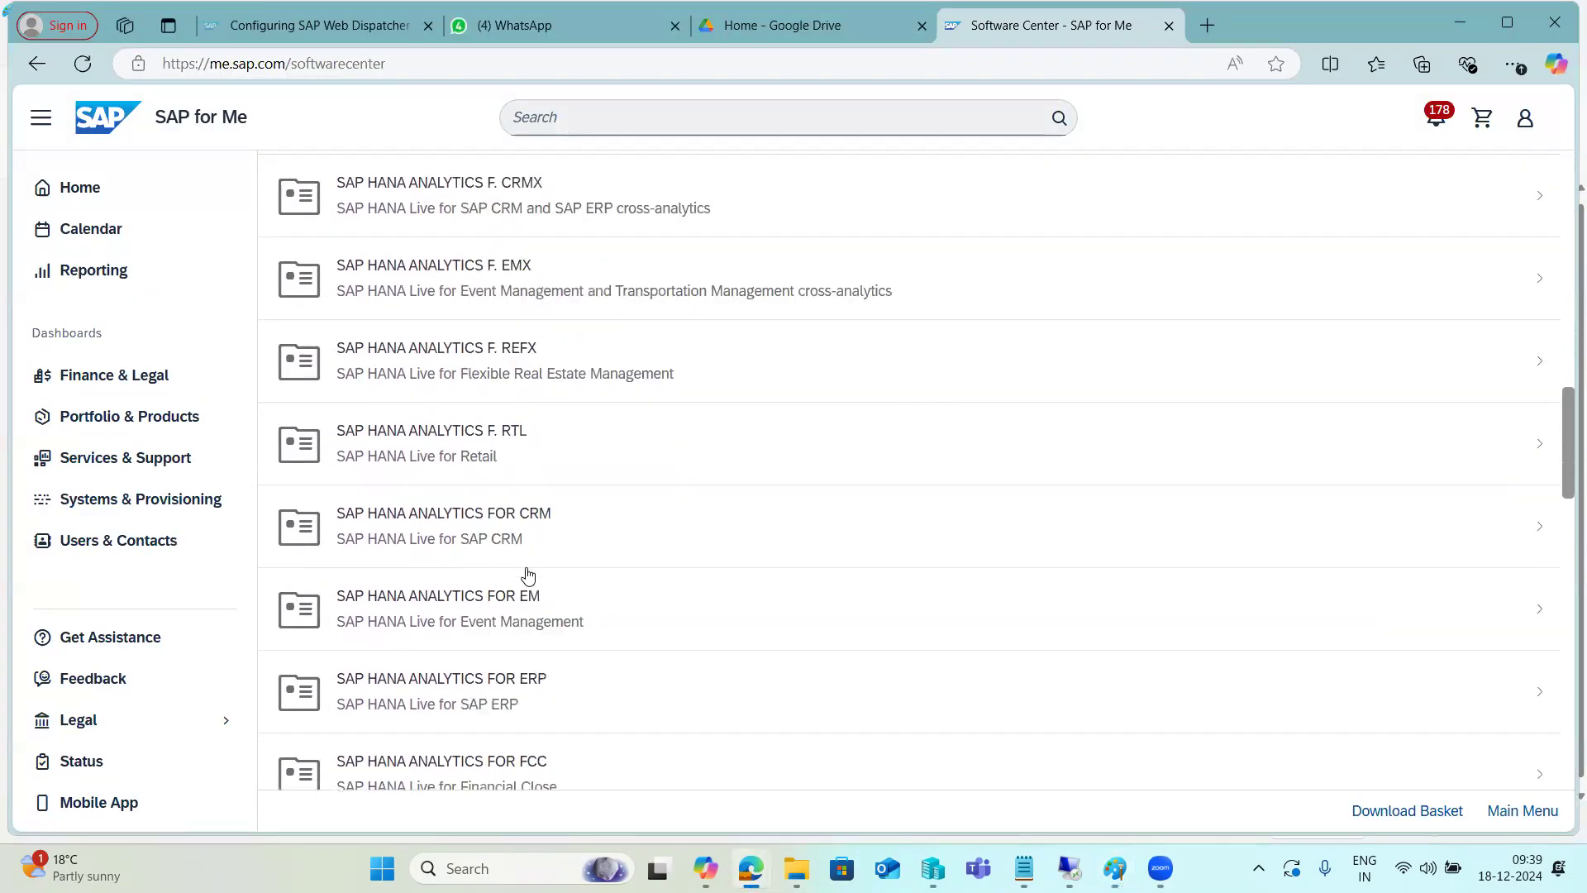
{"action": "scroll", "coordinate": [528, 573], "scroll_direction": "down", "scroll_amount": 12}
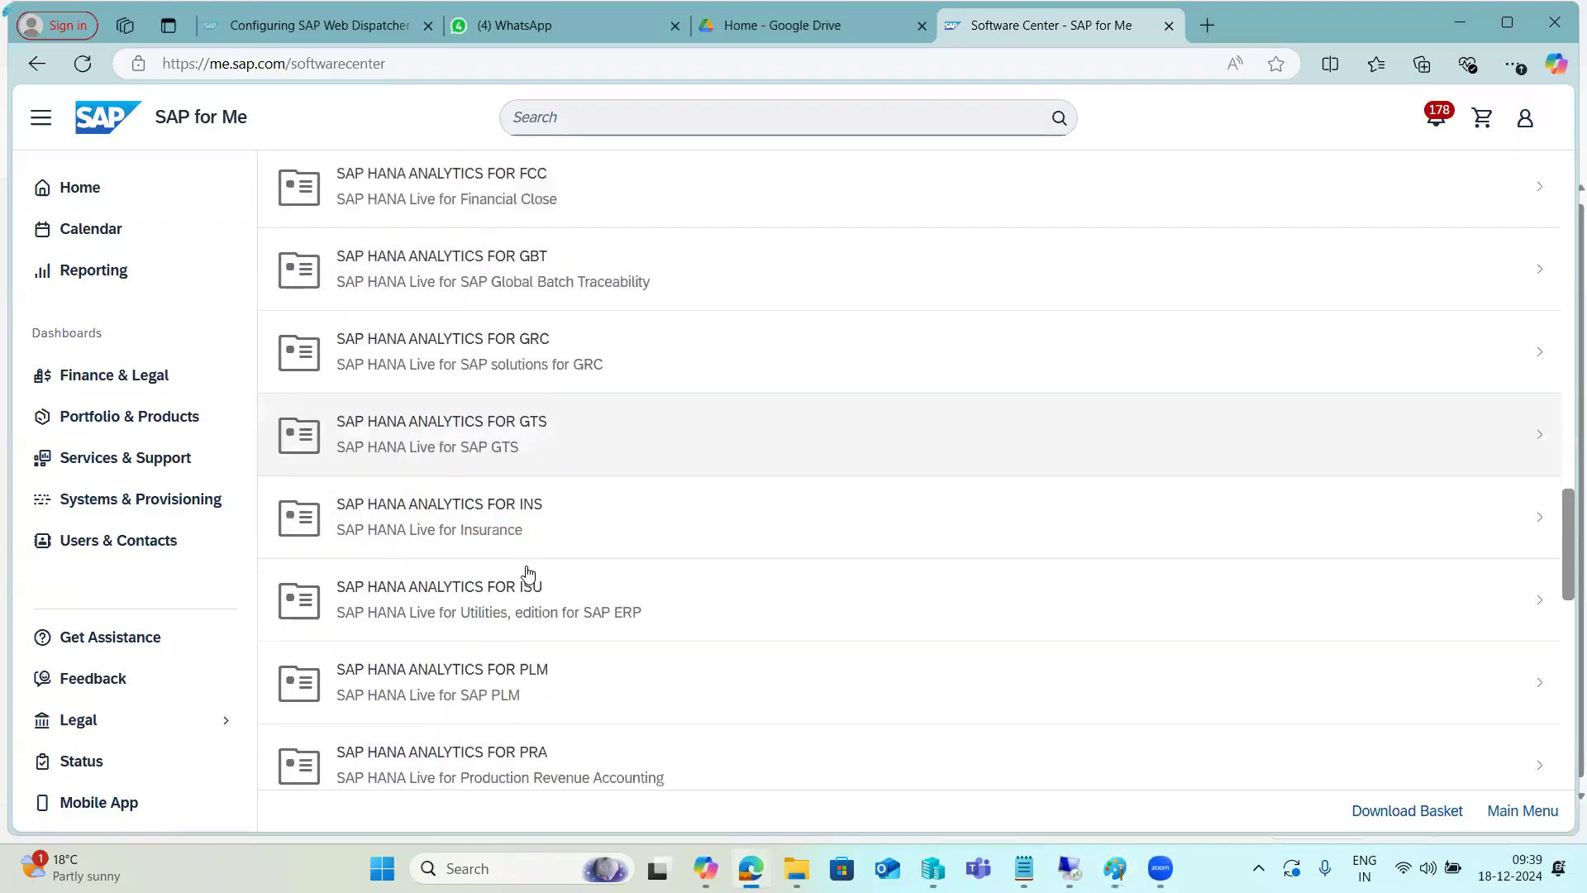
{"action": "scroll", "coordinate": [528, 573], "scroll_direction": "down", "scroll_amount": 1}
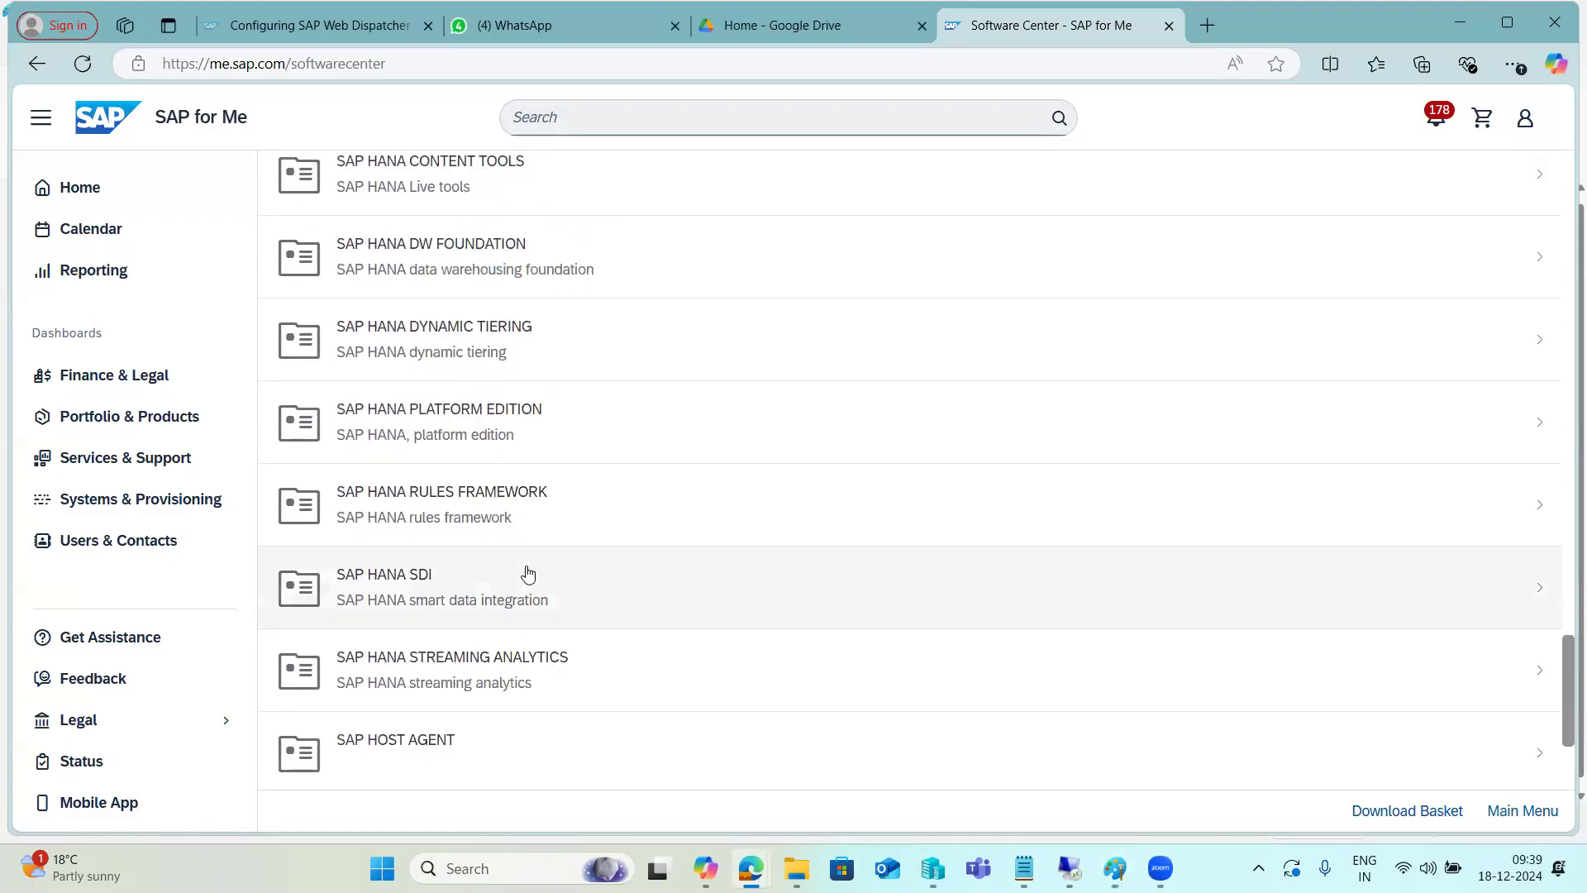
{"action": "left_click", "coordinate": [461, 440]}
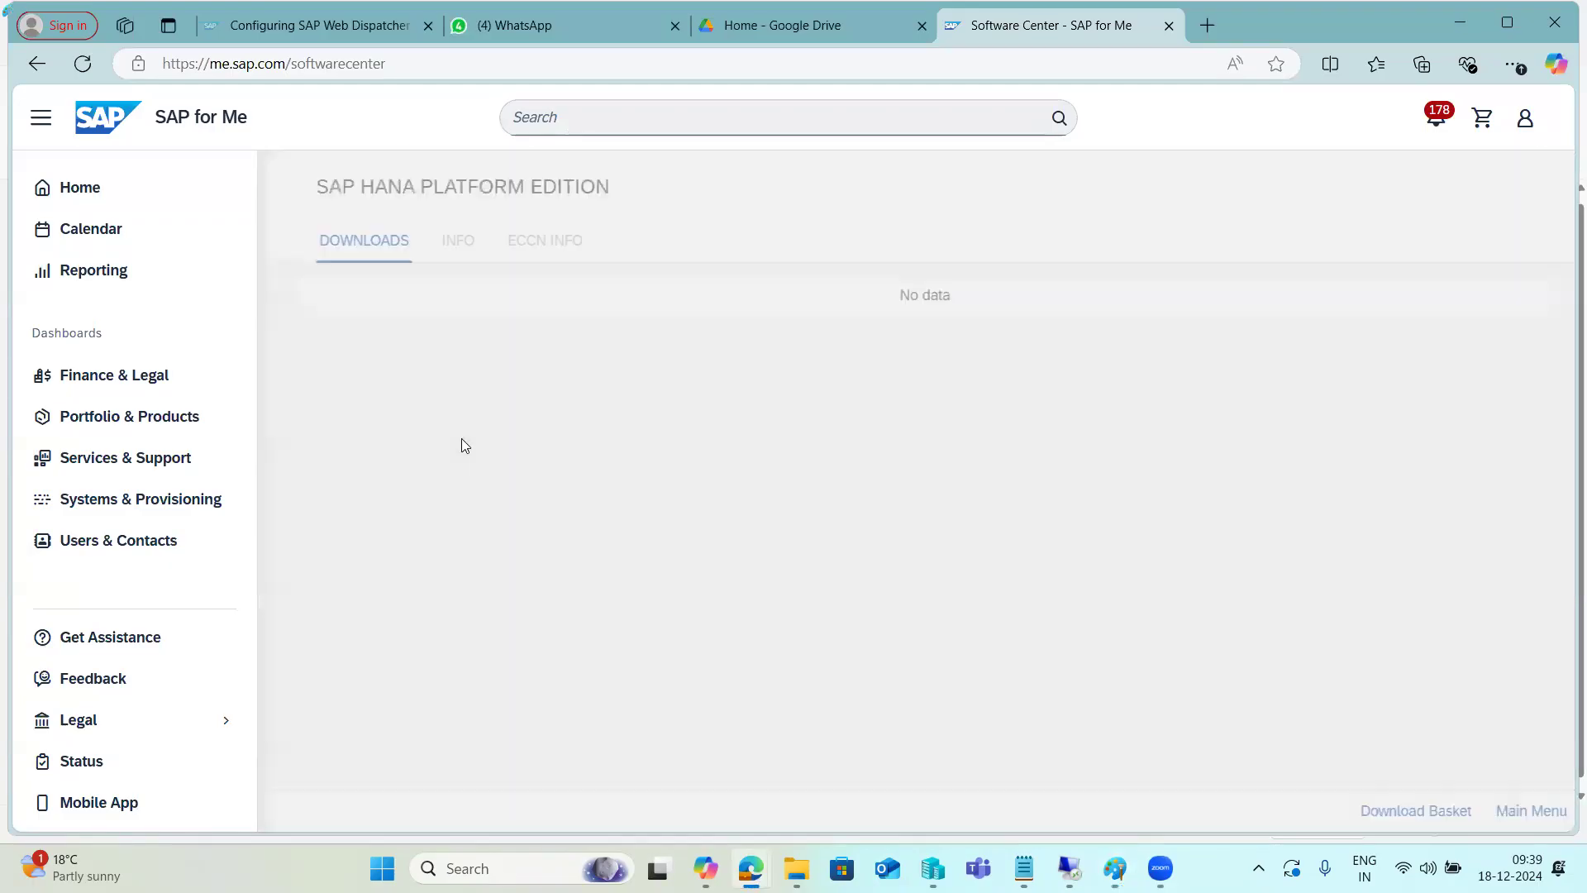
{"action": "left_click", "coordinate": [464, 329]}
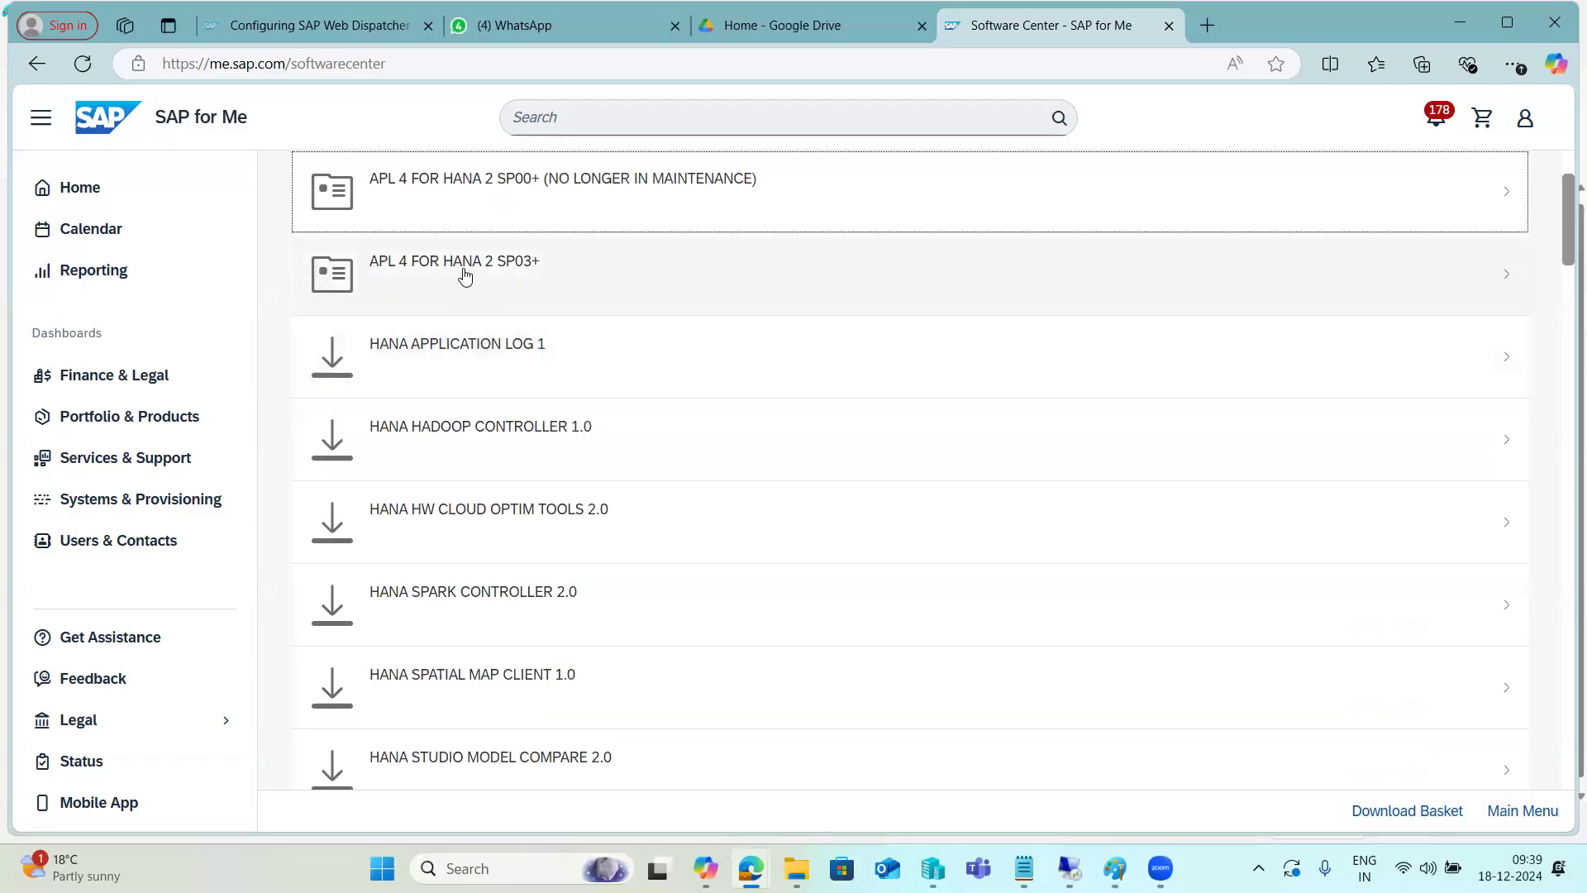
Download SAPPAAPL4_2421_0-80004547.ZIP for Linux on x86_64 64bit from the APL 4 for HANA 2 SP03+ support package patches.
{"action": "left_click", "coordinate": [466, 276]}
{"action": "left_click", "coordinate": [455, 326]}
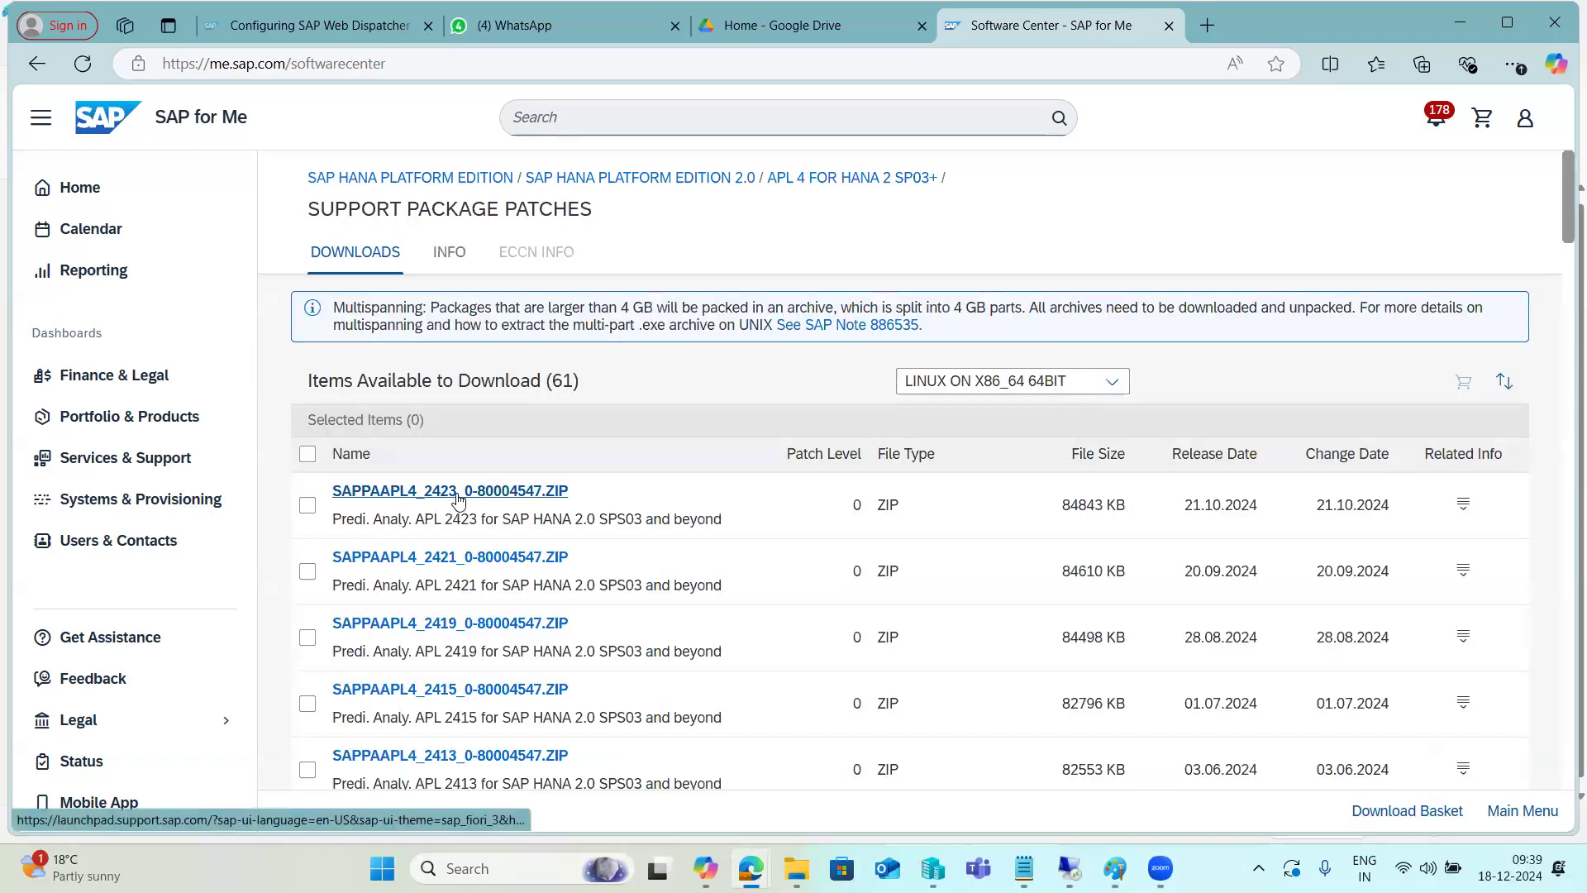
{"action": "scroll", "coordinate": [482, 579], "scroll_direction": "down", "scroll_amount": 20}
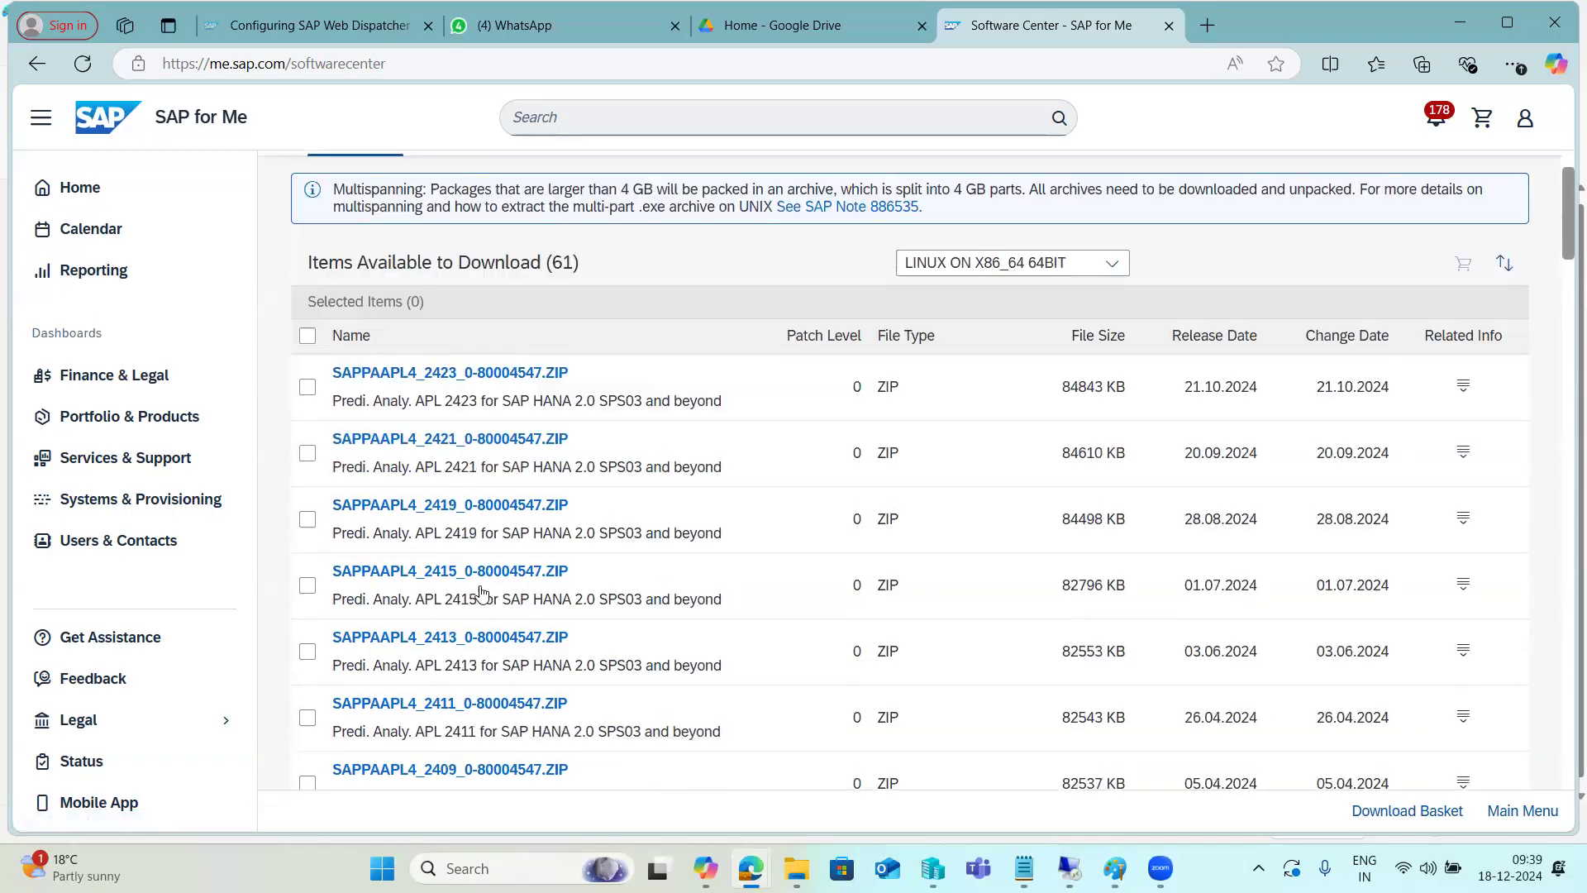
{"action": "scroll", "coordinate": [482, 587], "scroll_direction": "down", "scroll_amount": 18}
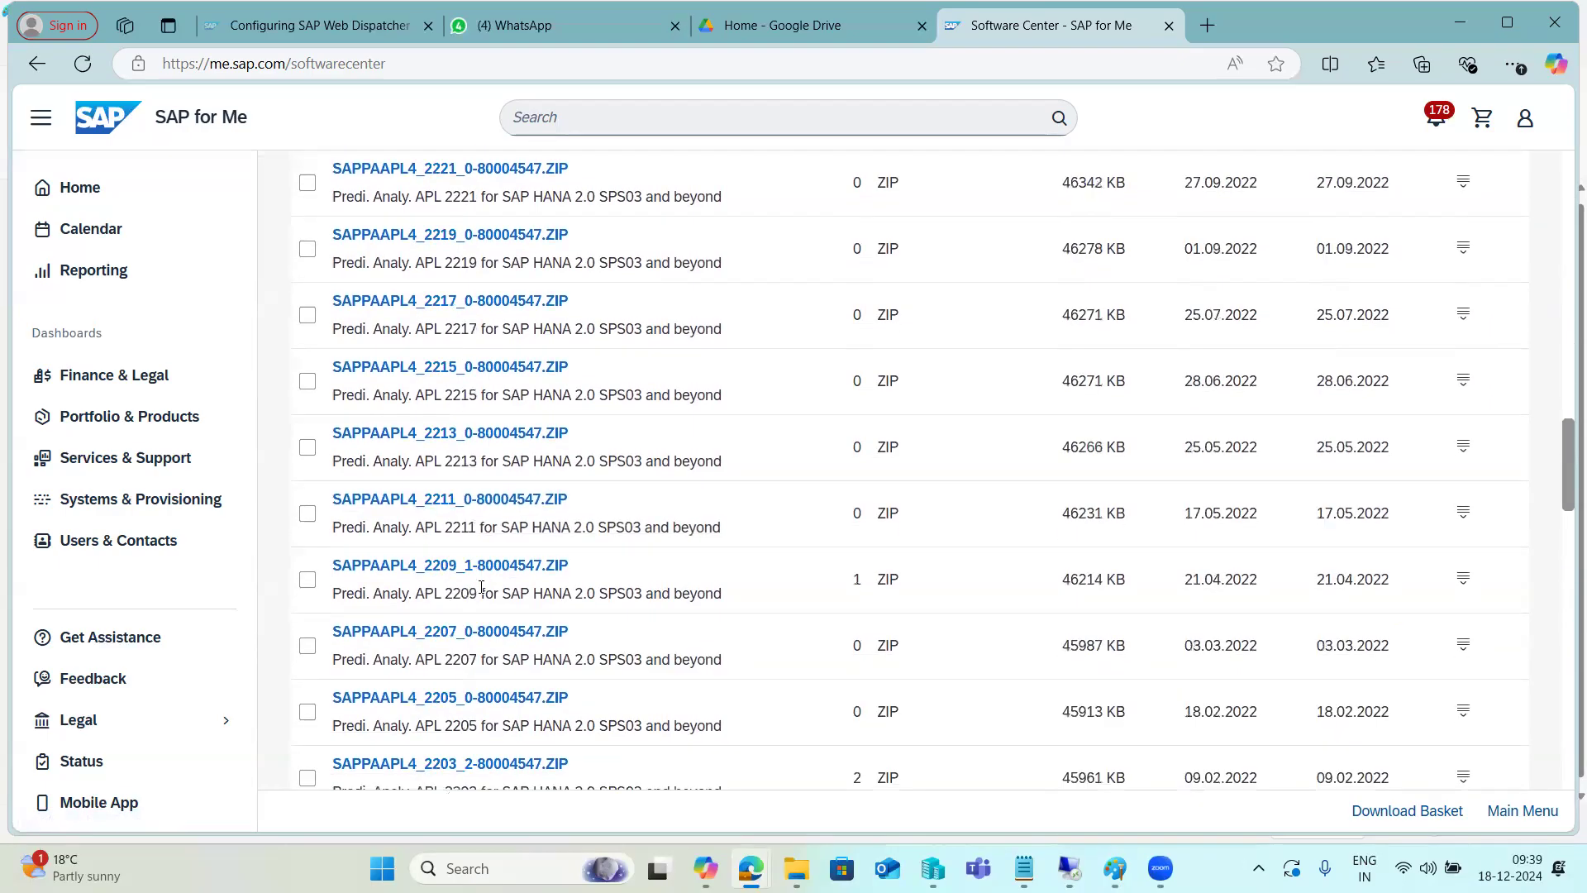
{"action": "scroll", "coordinate": [482, 592], "scroll_direction": "up", "scroll_amount": 8}
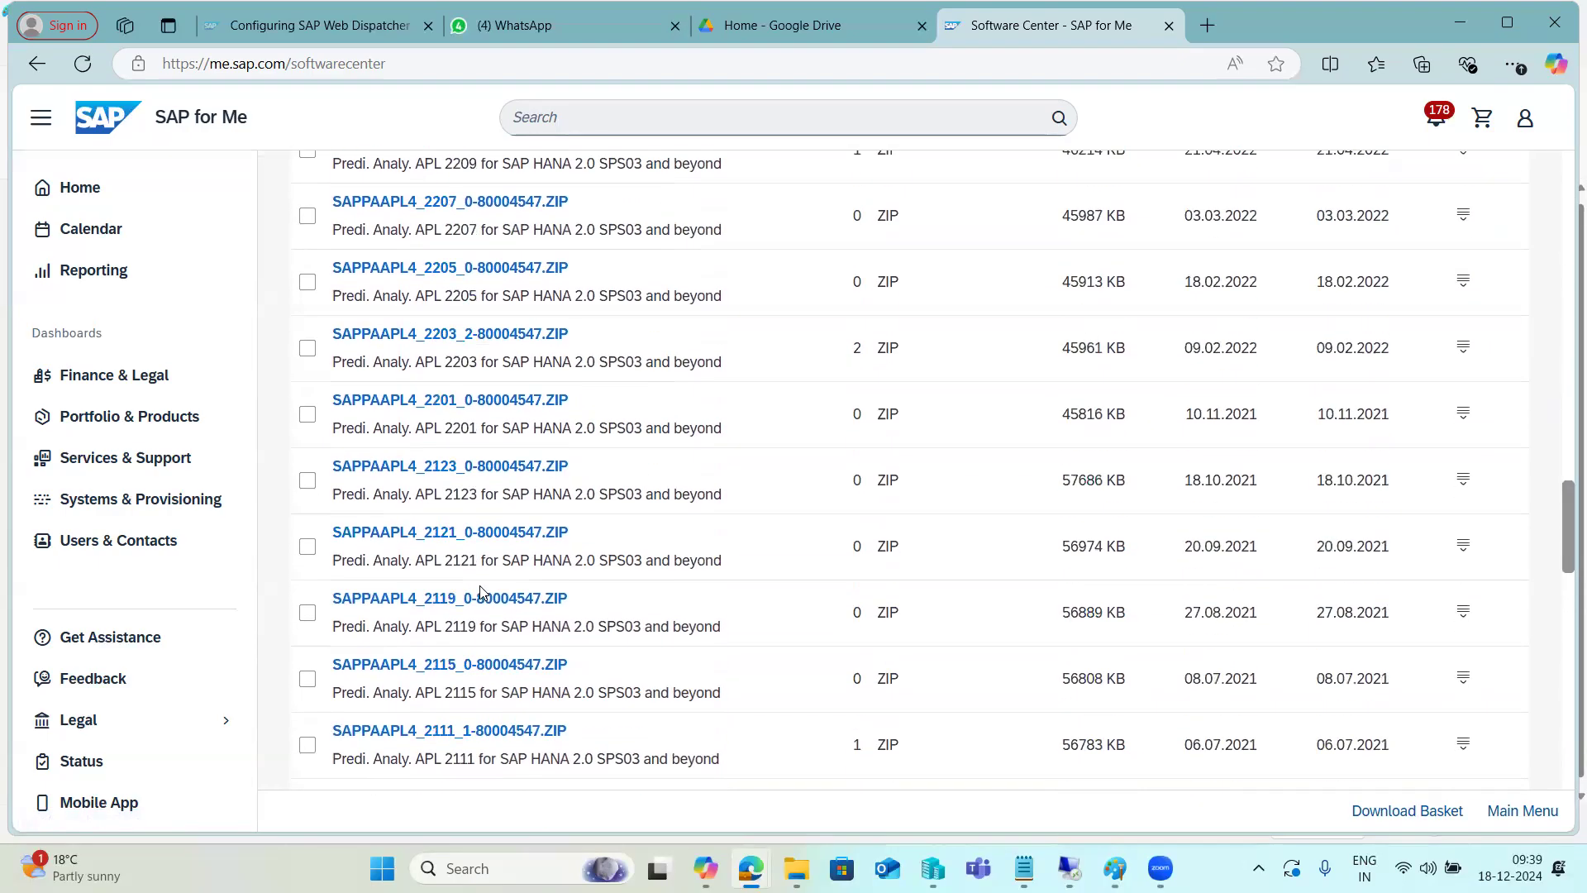
{"action": "scroll", "coordinate": [482, 592], "scroll_direction": "down", "scroll_amount": 6}
{"action": "scroll", "coordinate": [482, 592], "scroll_direction": "up", "scroll_amount": 20}
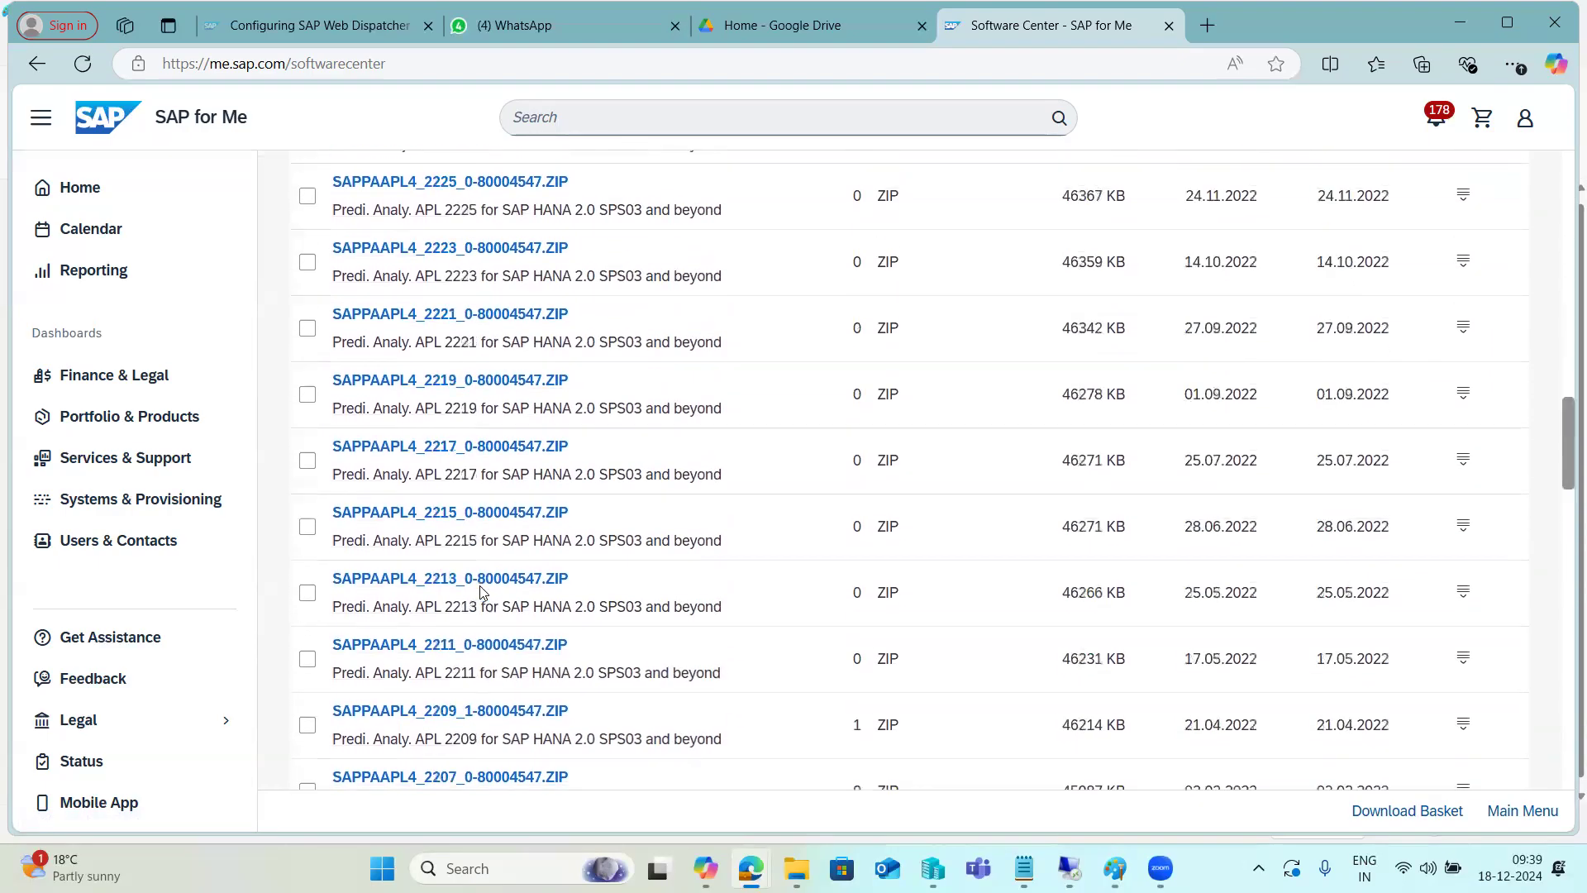
{"action": "scroll", "coordinate": [482, 592], "scroll_direction": "up", "scroll_amount": 12}
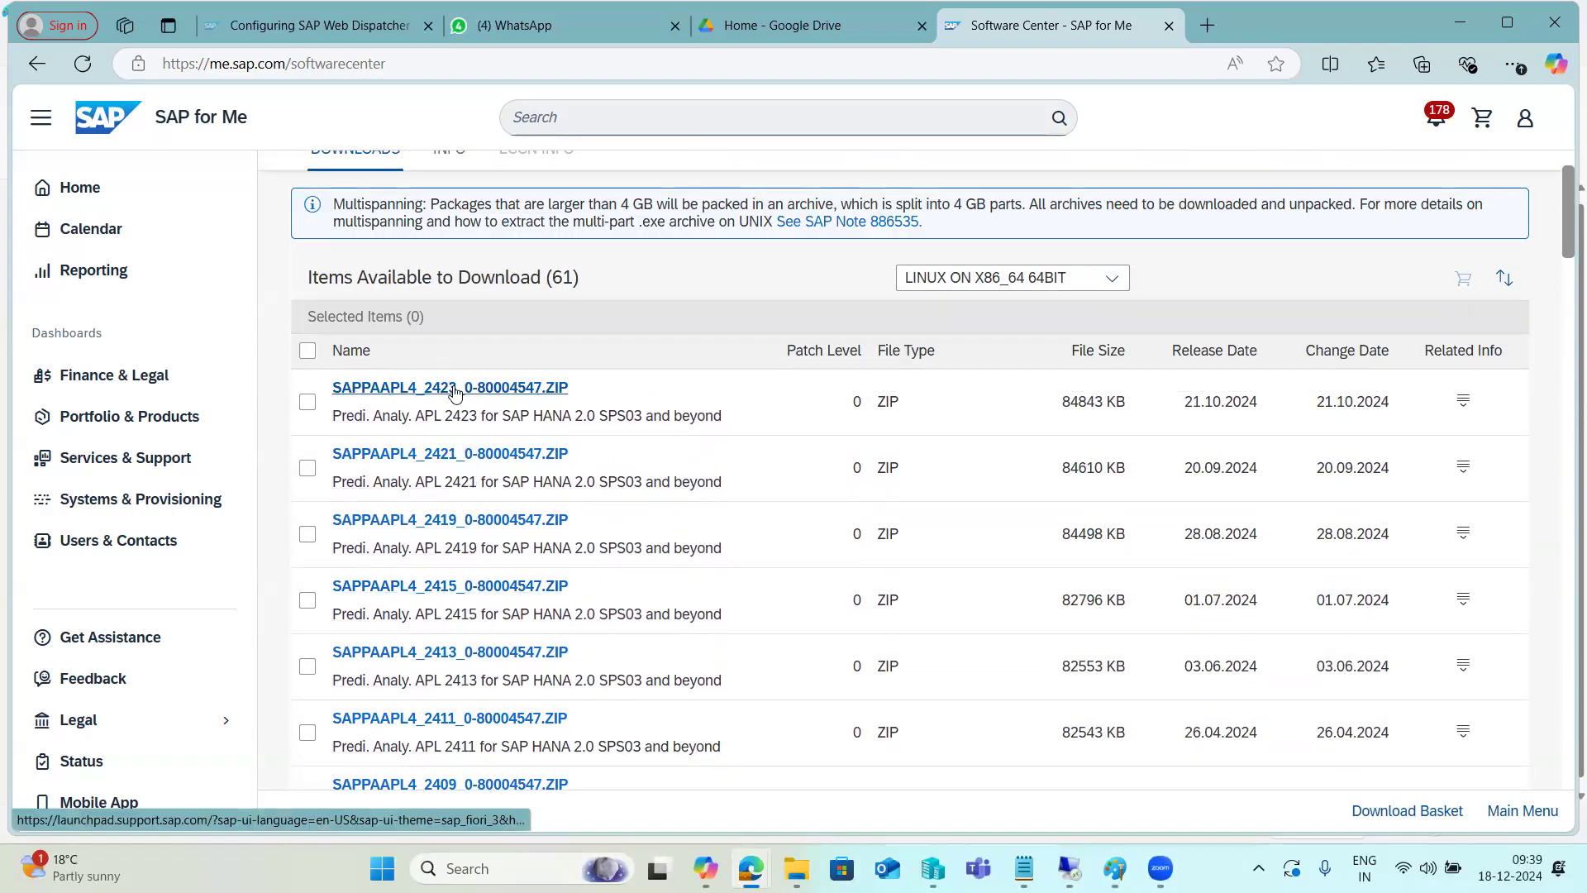
{"action": "left_click", "coordinate": [467, 461]}
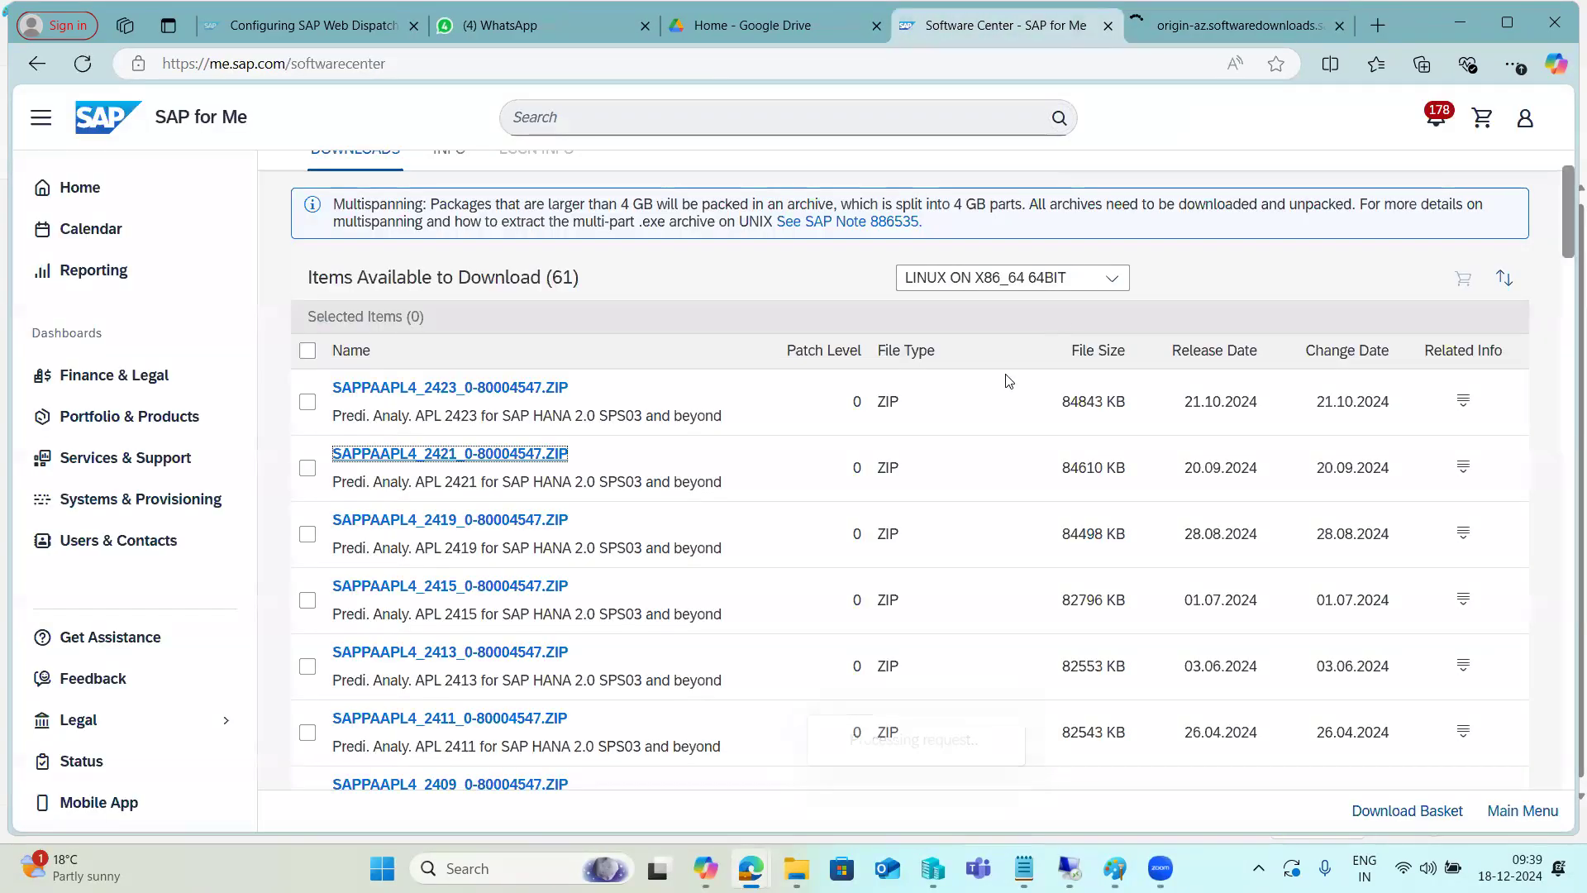
Return from the APL 4 patches to the SAP HANA Platform Edition 2.0 component list.
{"action": "scroll", "coordinate": [637, 369], "scroll_direction": "up", "scroll_amount": 2}
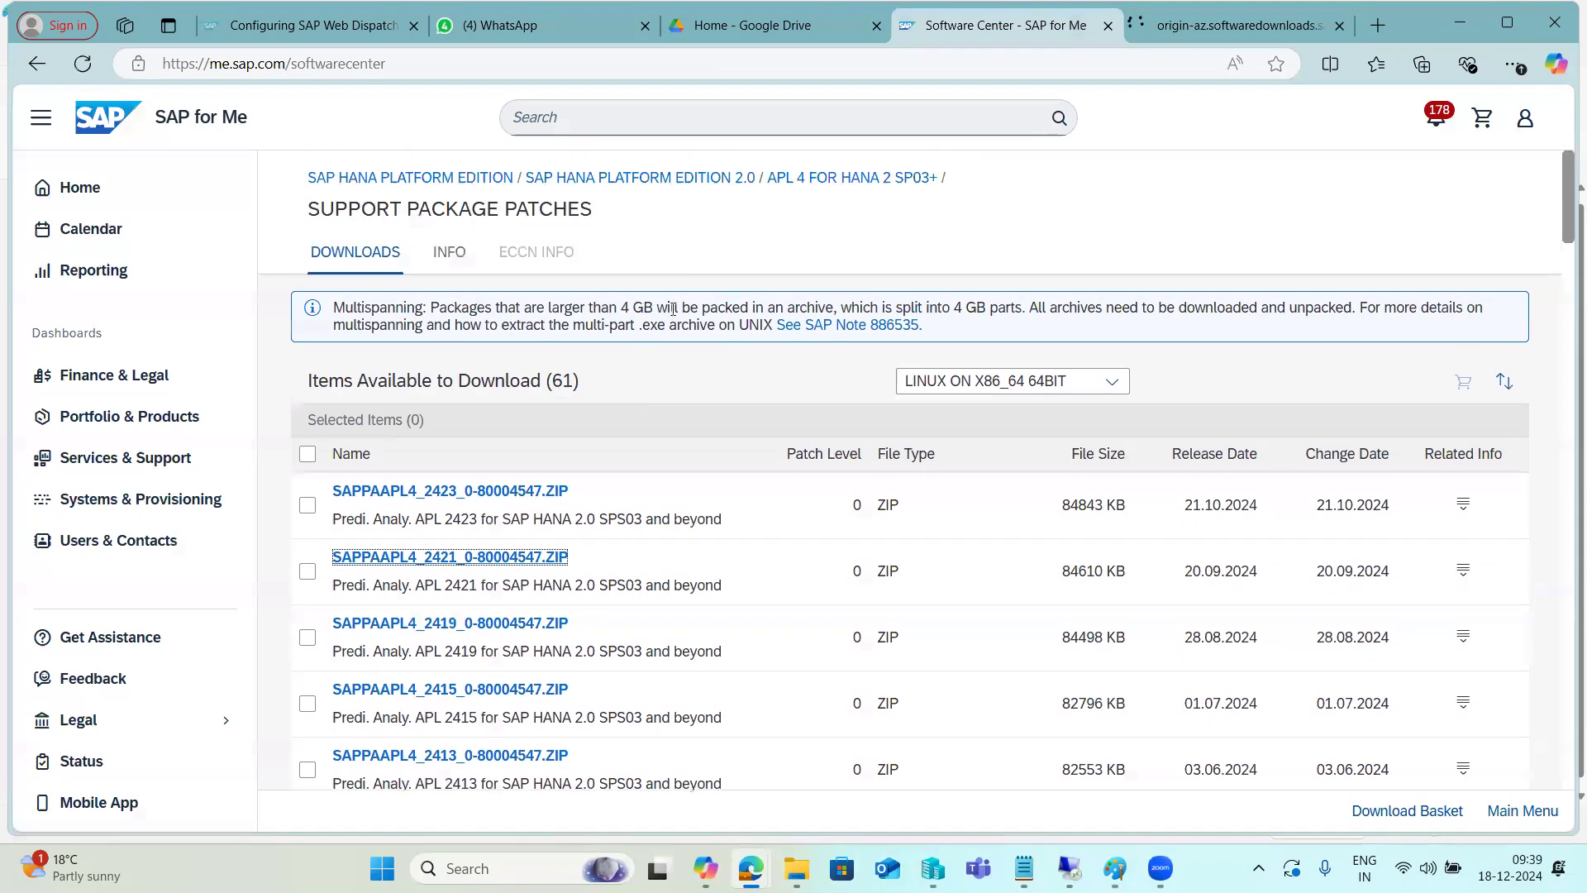
{"action": "left_click", "coordinate": [845, 186]}
{"action": "left_click", "coordinate": [683, 182]}
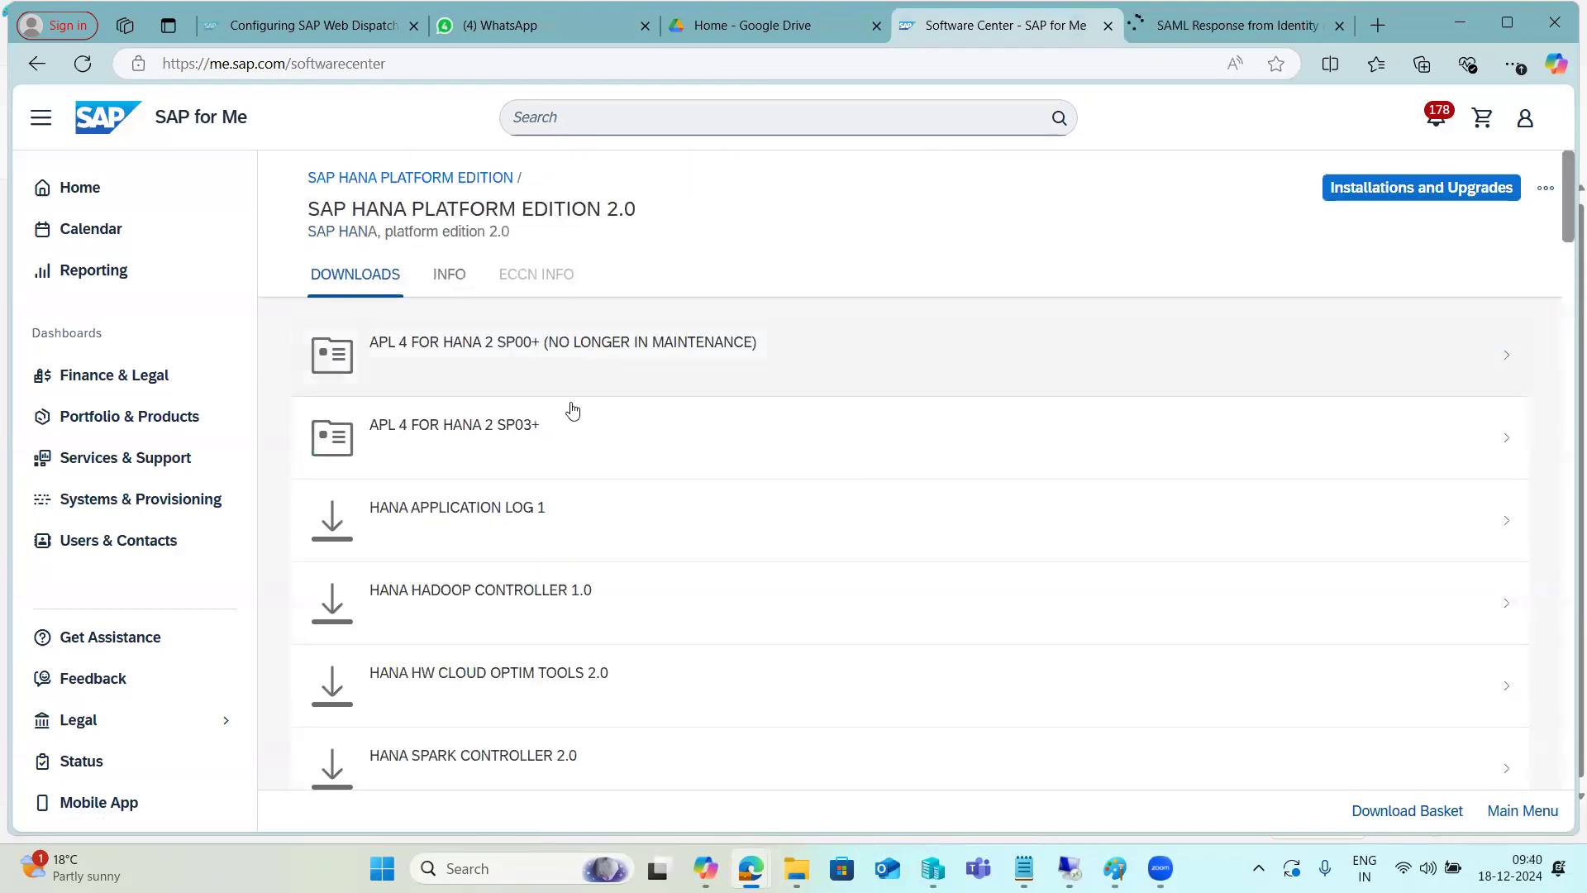
Look through the SAP HANA Platform Edition 2.0 components for the add-on packages such as AFL.
{"action": "scroll", "coordinate": [524, 626], "scroll_direction": "down", "scroll_amount": 3}
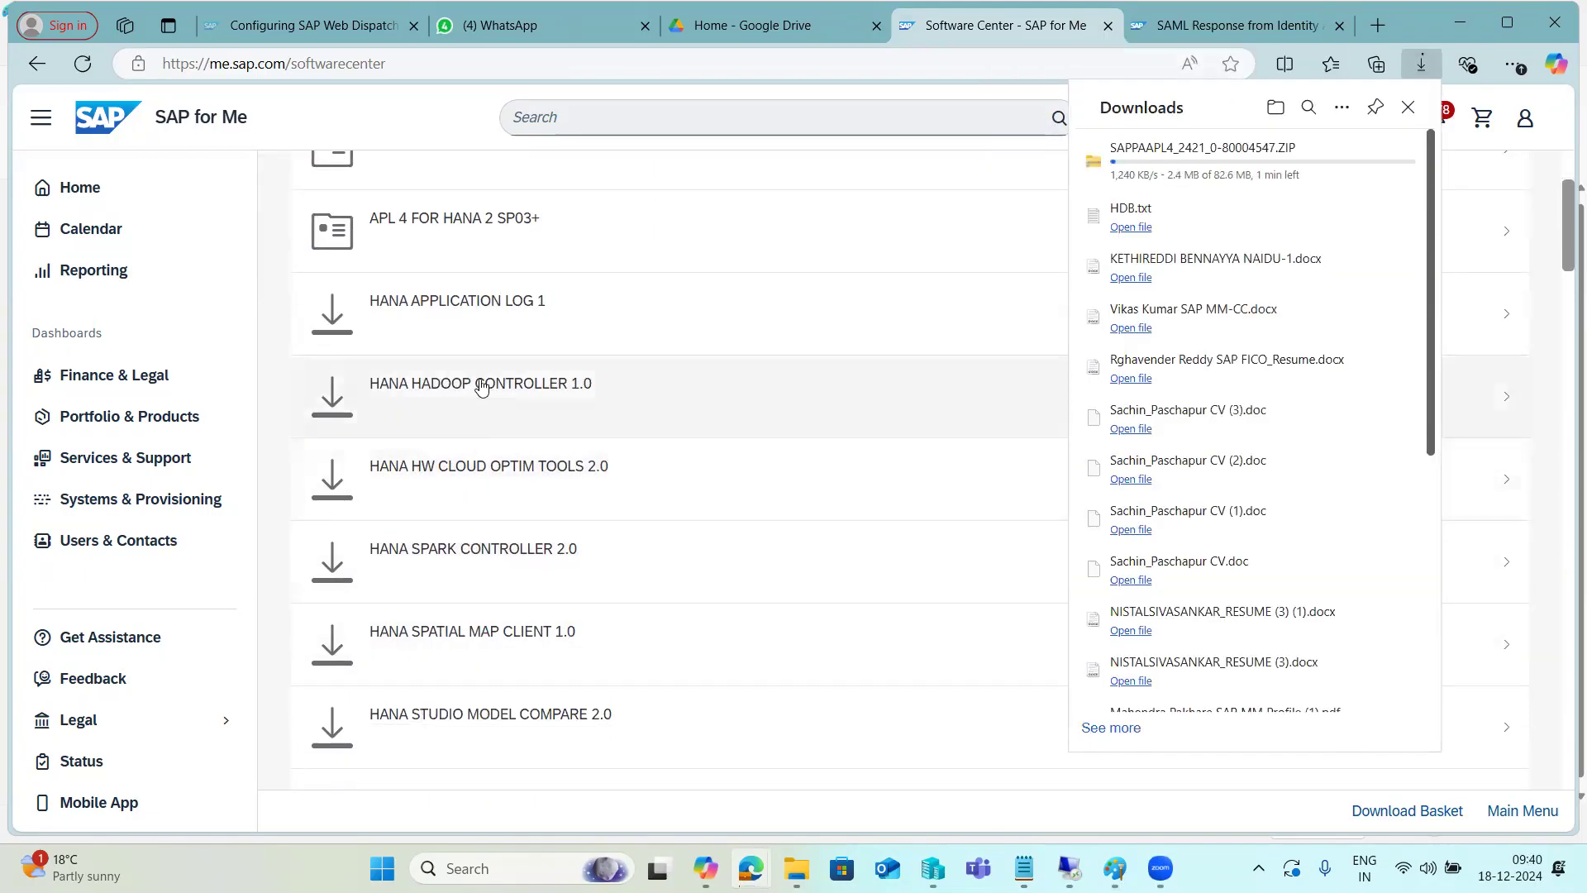
{"action": "scroll", "coordinate": [504, 562], "scroll_direction": "down", "scroll_amount": 5}
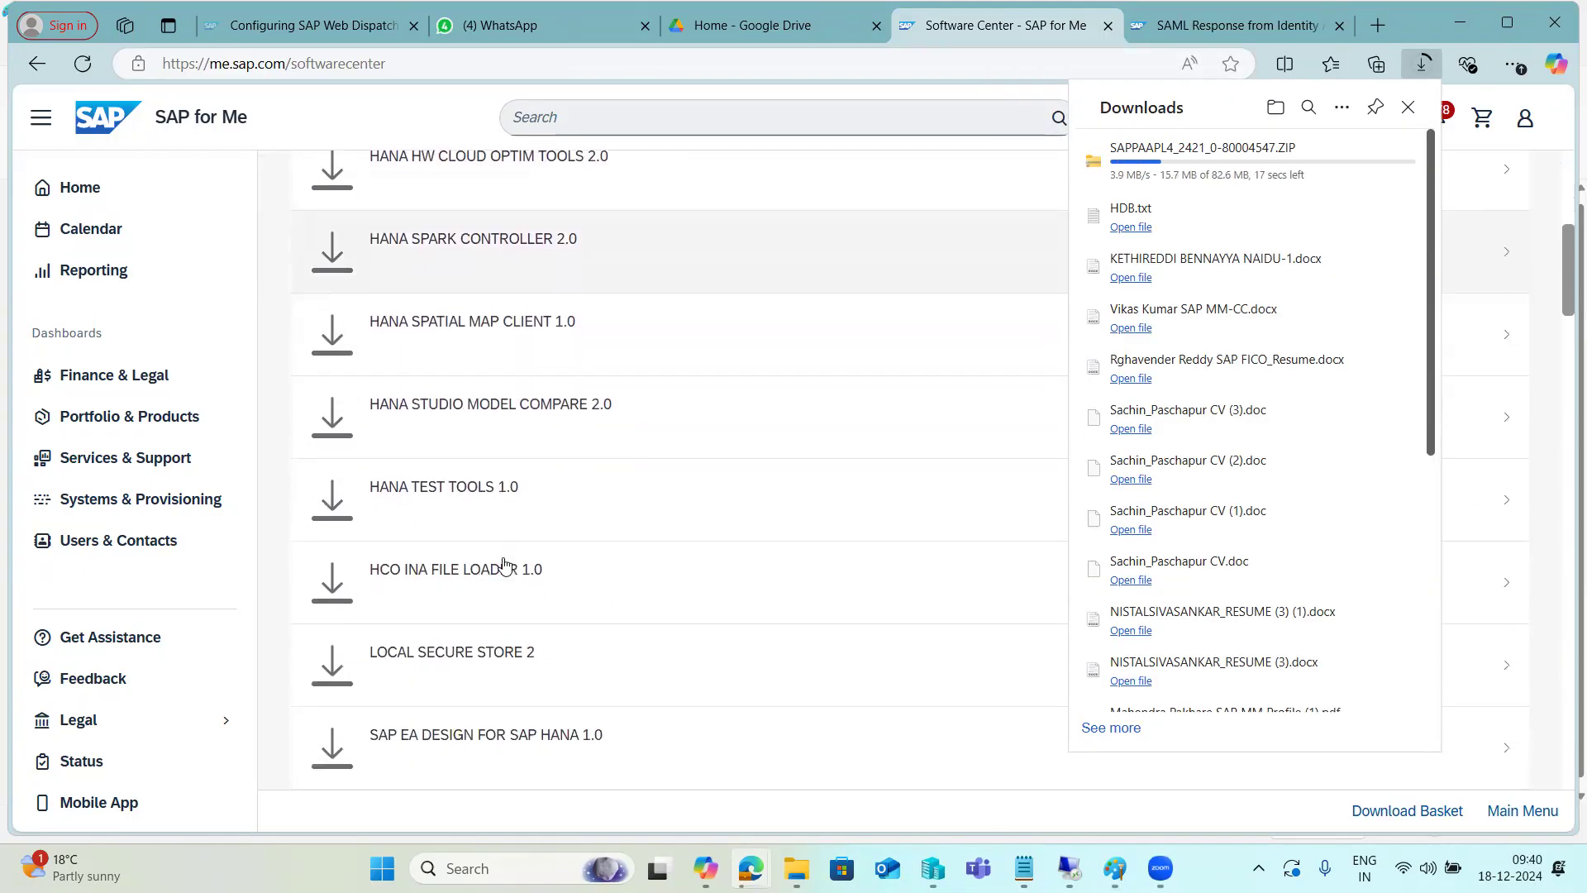
{"action": "scroll", "coordinate": [506, 565], "scroll_direction": "down", "scroll_amount": 3}
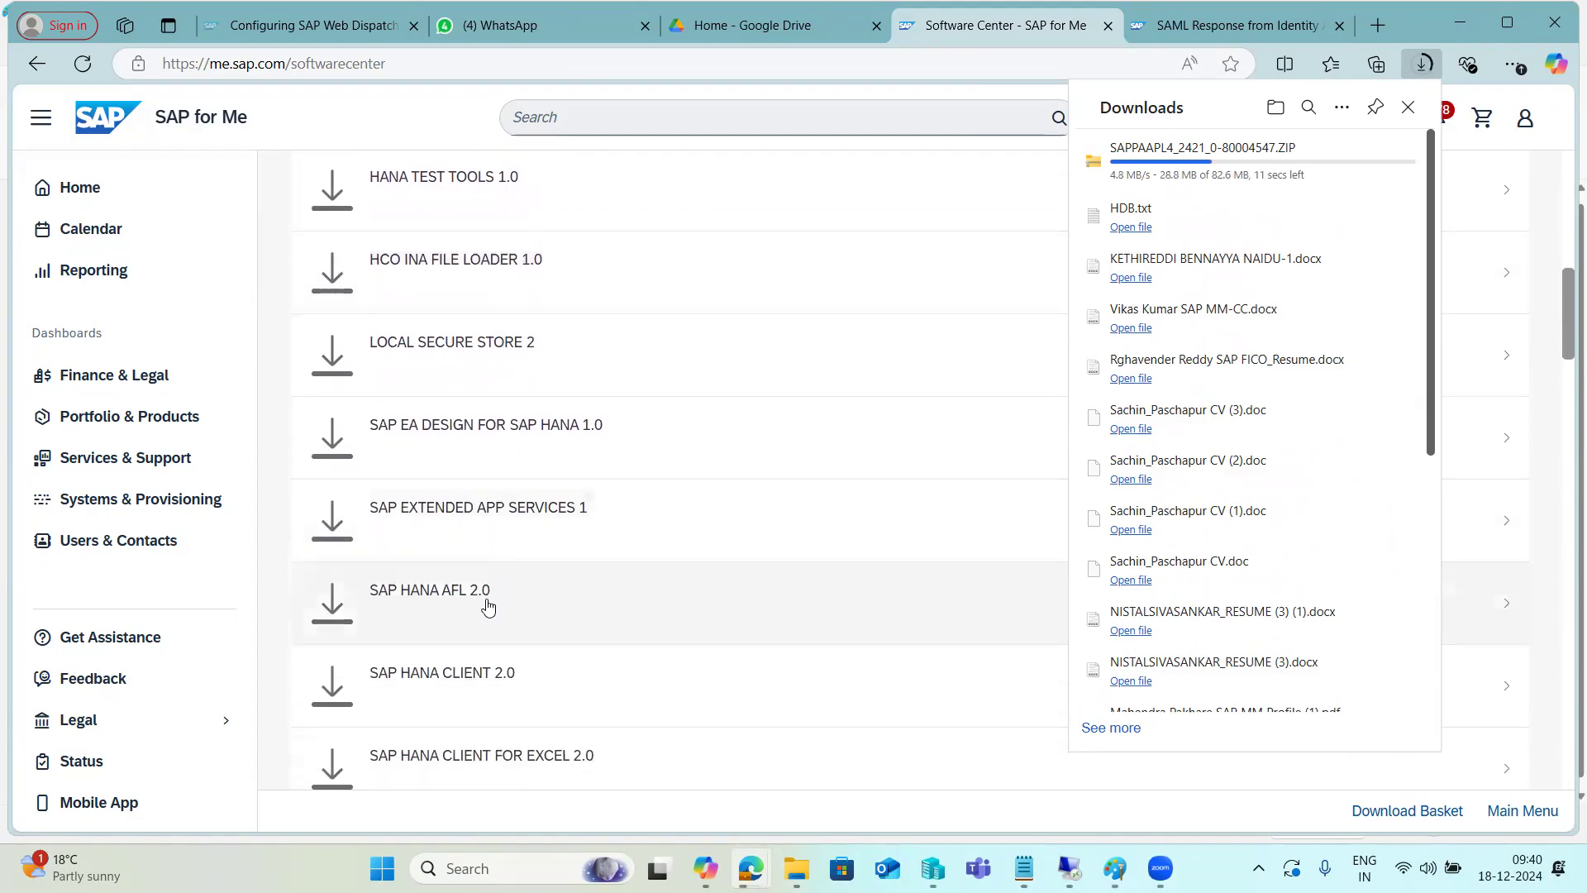
{"action": "scroll", "coordinate": [476, 612], "scroll_direction": "down", "scroll_amount": 6}
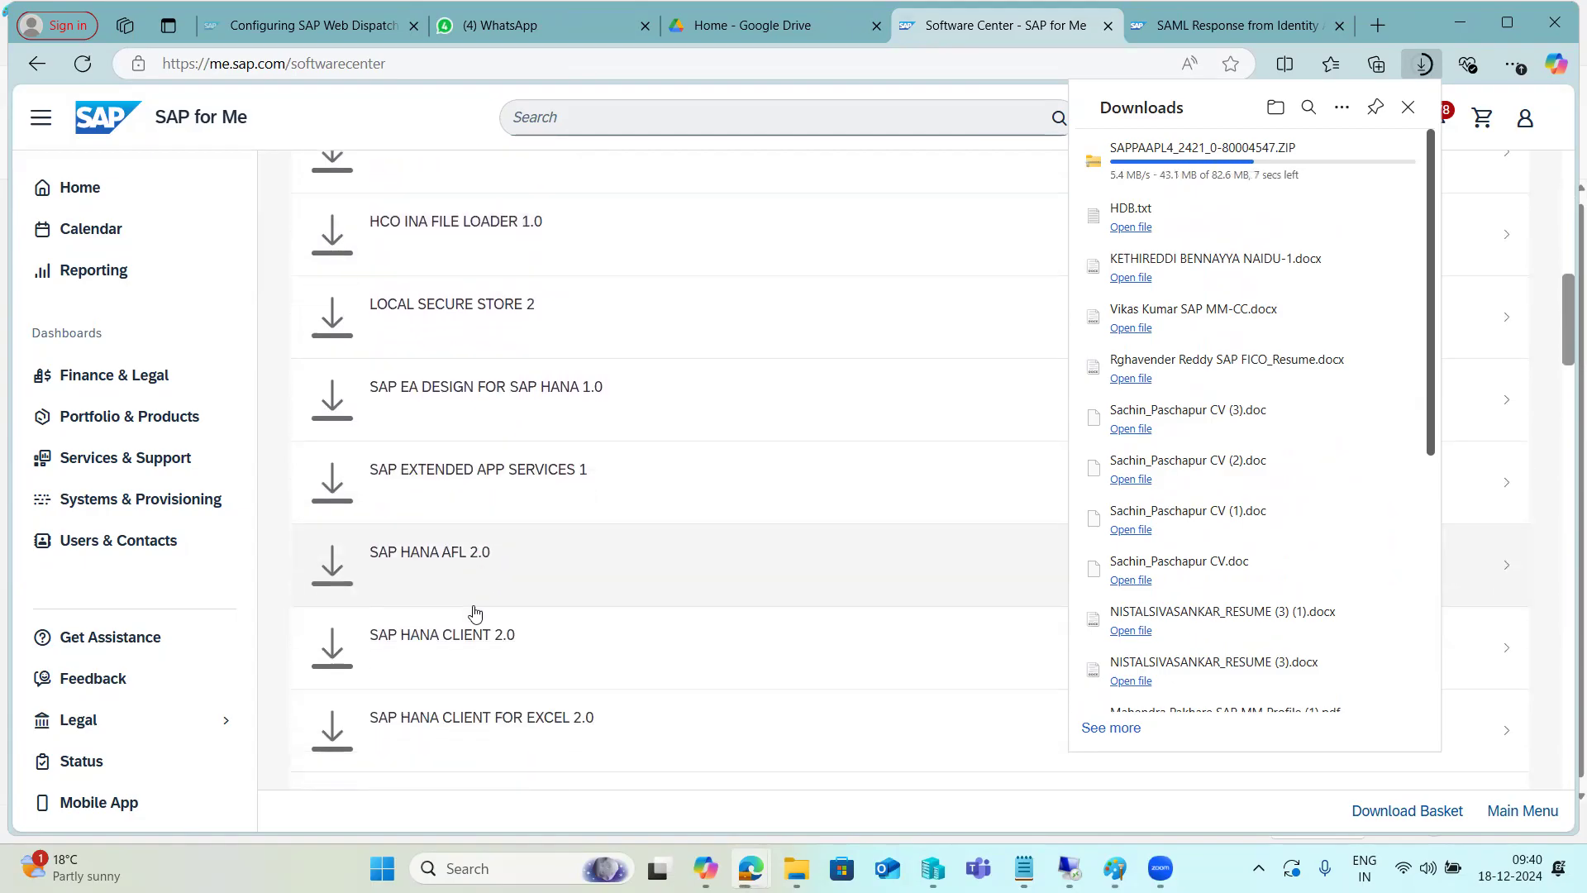
{"action": "scroll", "coordinate": [476, 612], "scroll_direction": "down", "scroll_amount": 4}
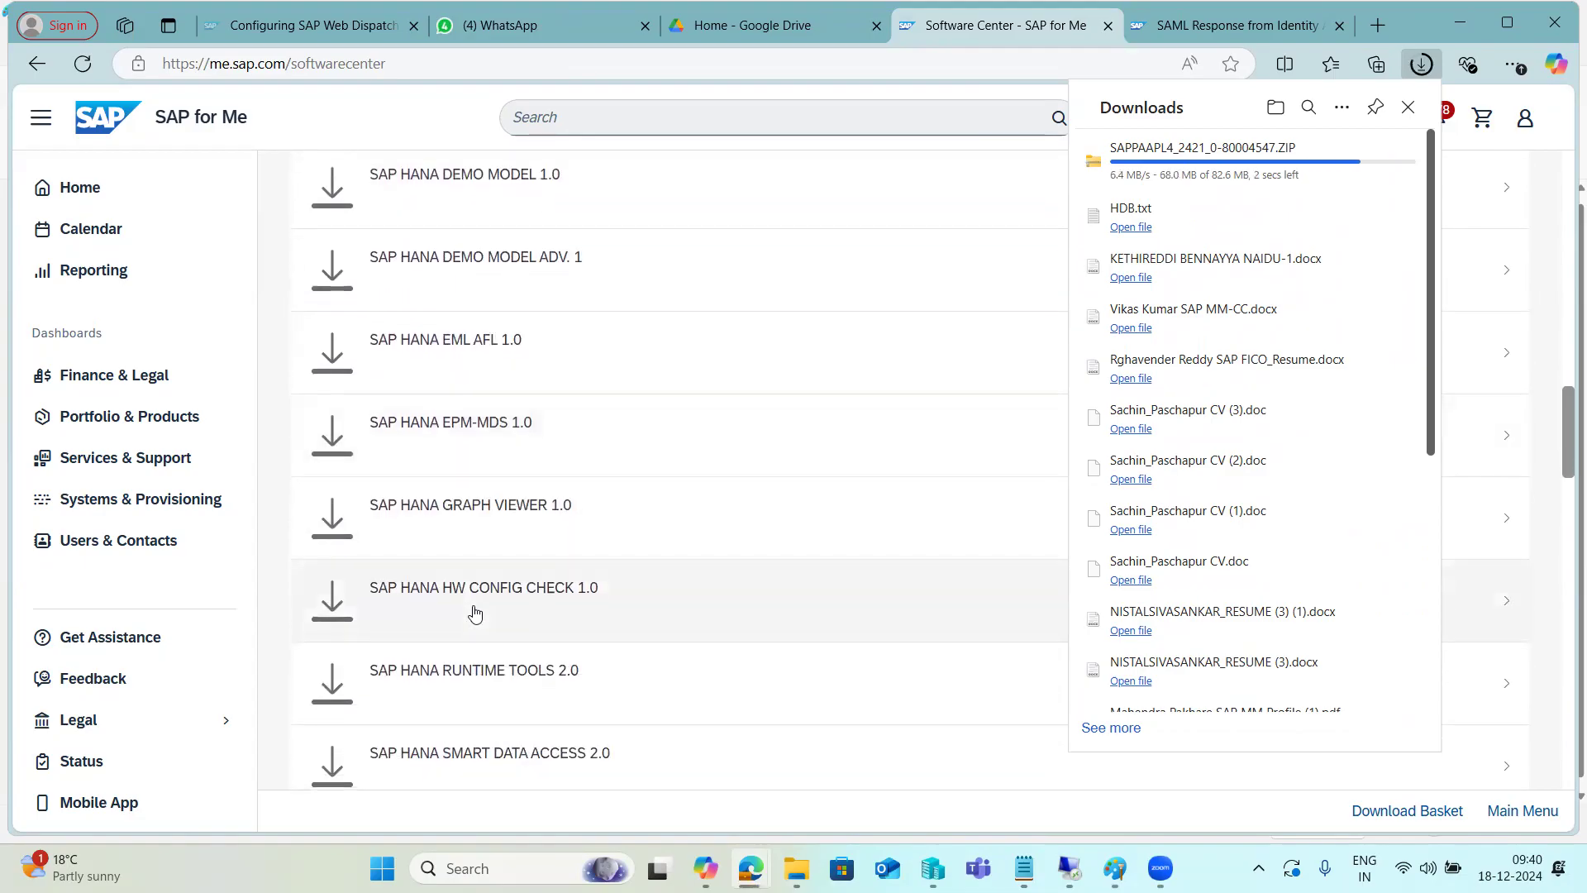
{"action": "scroll", "coordinate": [475, 612], "scroll_direction": "down", "scroll_amount": 7}
{"action": "scroll", "coordinate": [476, 612], "scroll_direction": "down", "scroll_amount": 15}
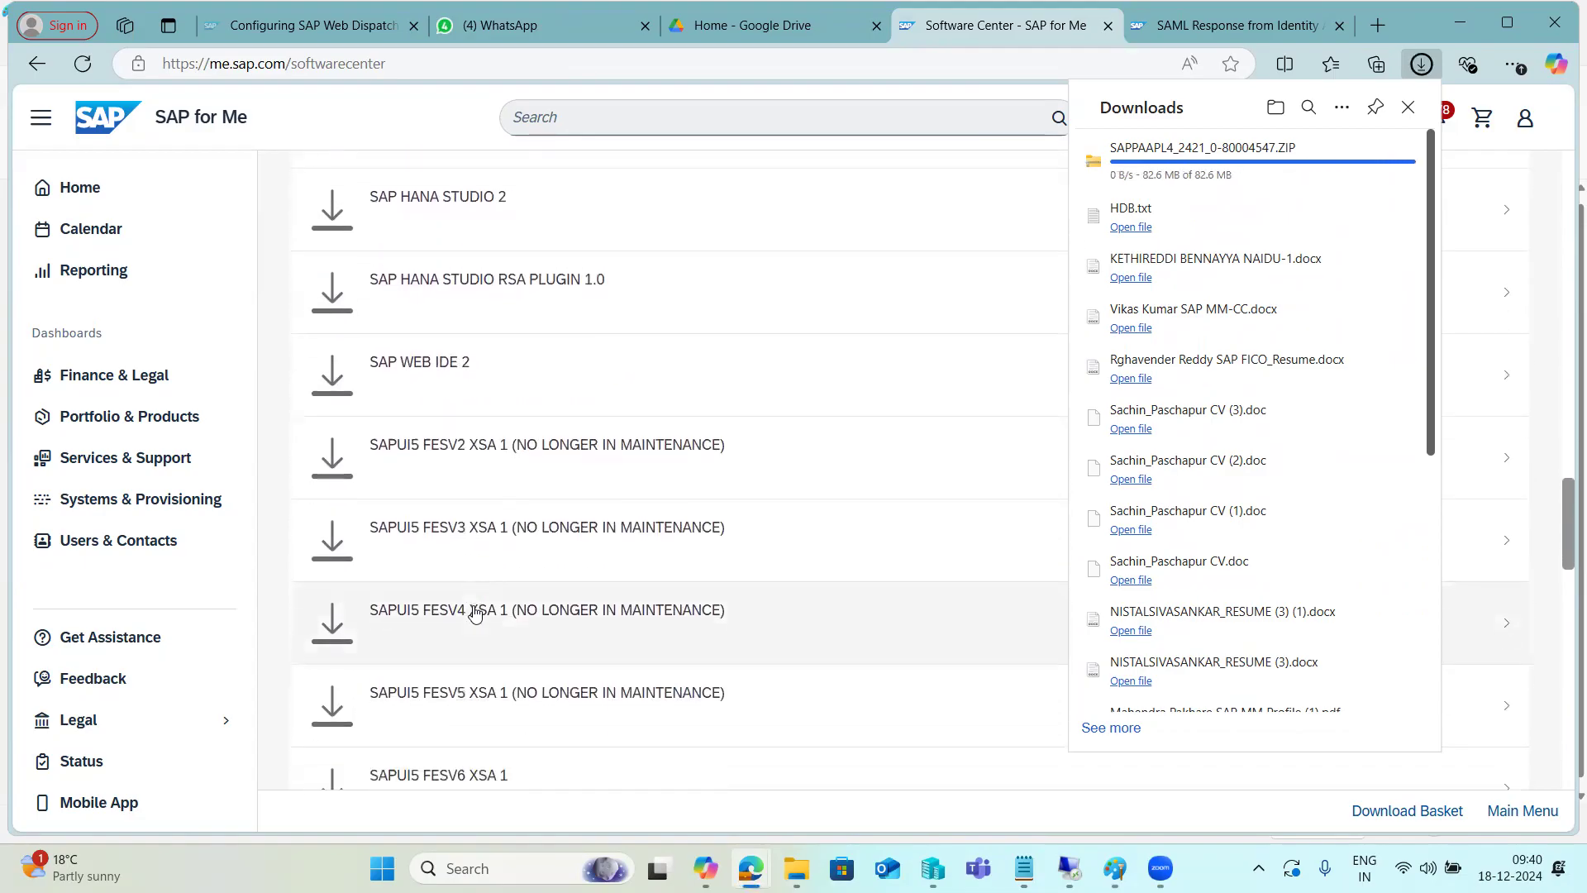
{"action": "scroll", "coordinate": [475, 612], "scroll_direction": "down", "scroll_amount": 4}
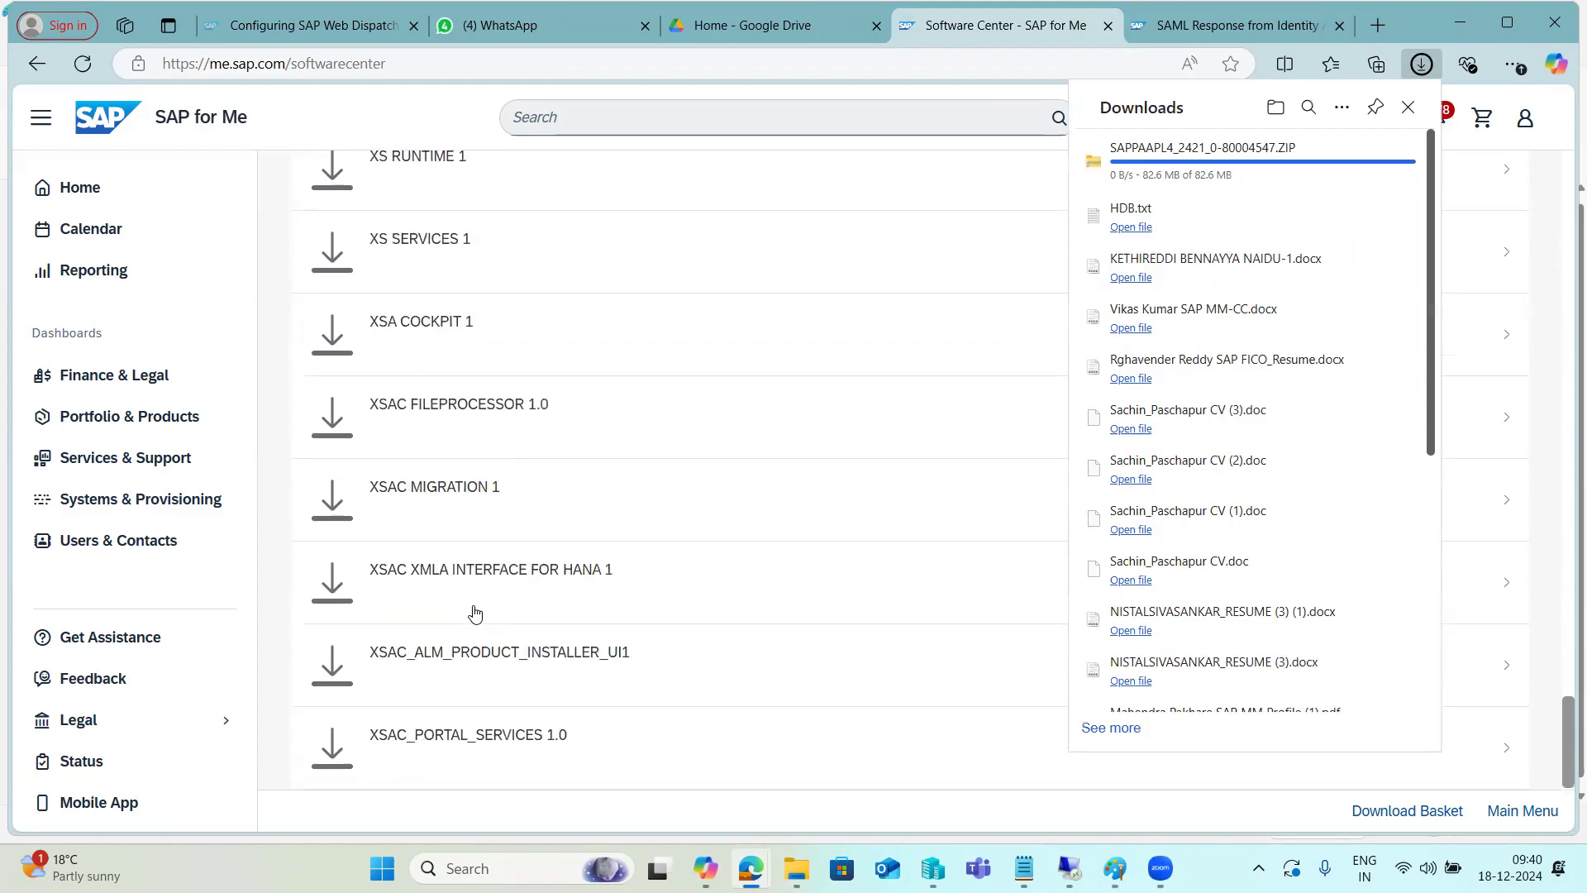
{"action": "scroll", "coordinate": [477, 609], "scroll_direction": "up", "scroll_amount": 7}
{"action": "scroll", "coordinate": [478, 606], "scroll_direction": "up", "scroll_amount": 20}
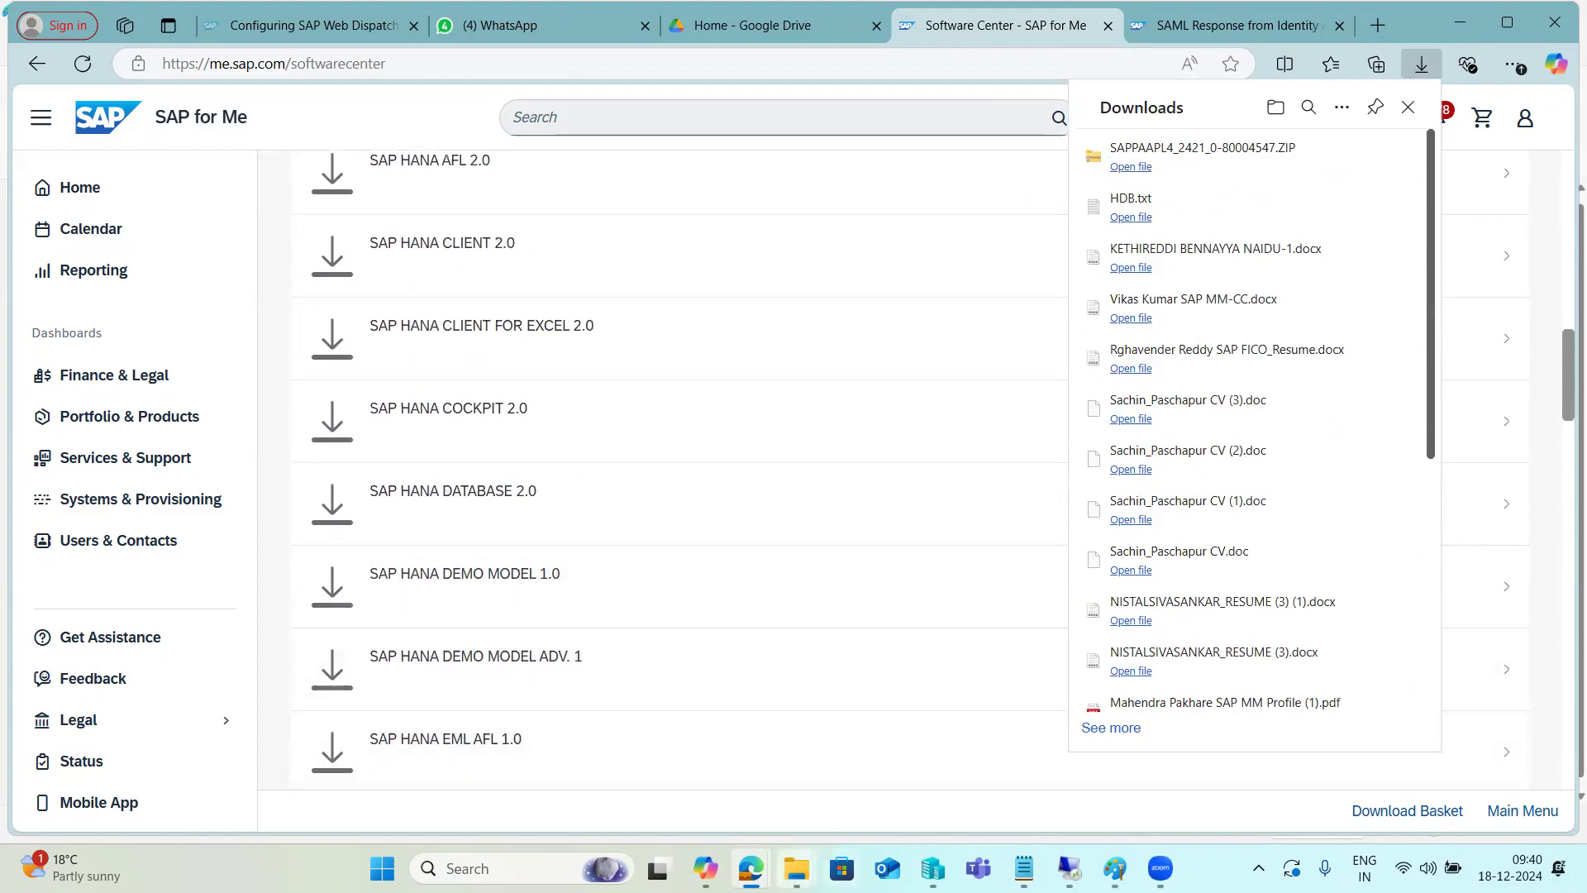
Extract the SAPPAAPL4_2421_0-80004547 archive from the Downloads folder in File Explorer.
{"action": "mouse_move", "coordinate": [796, 868]}
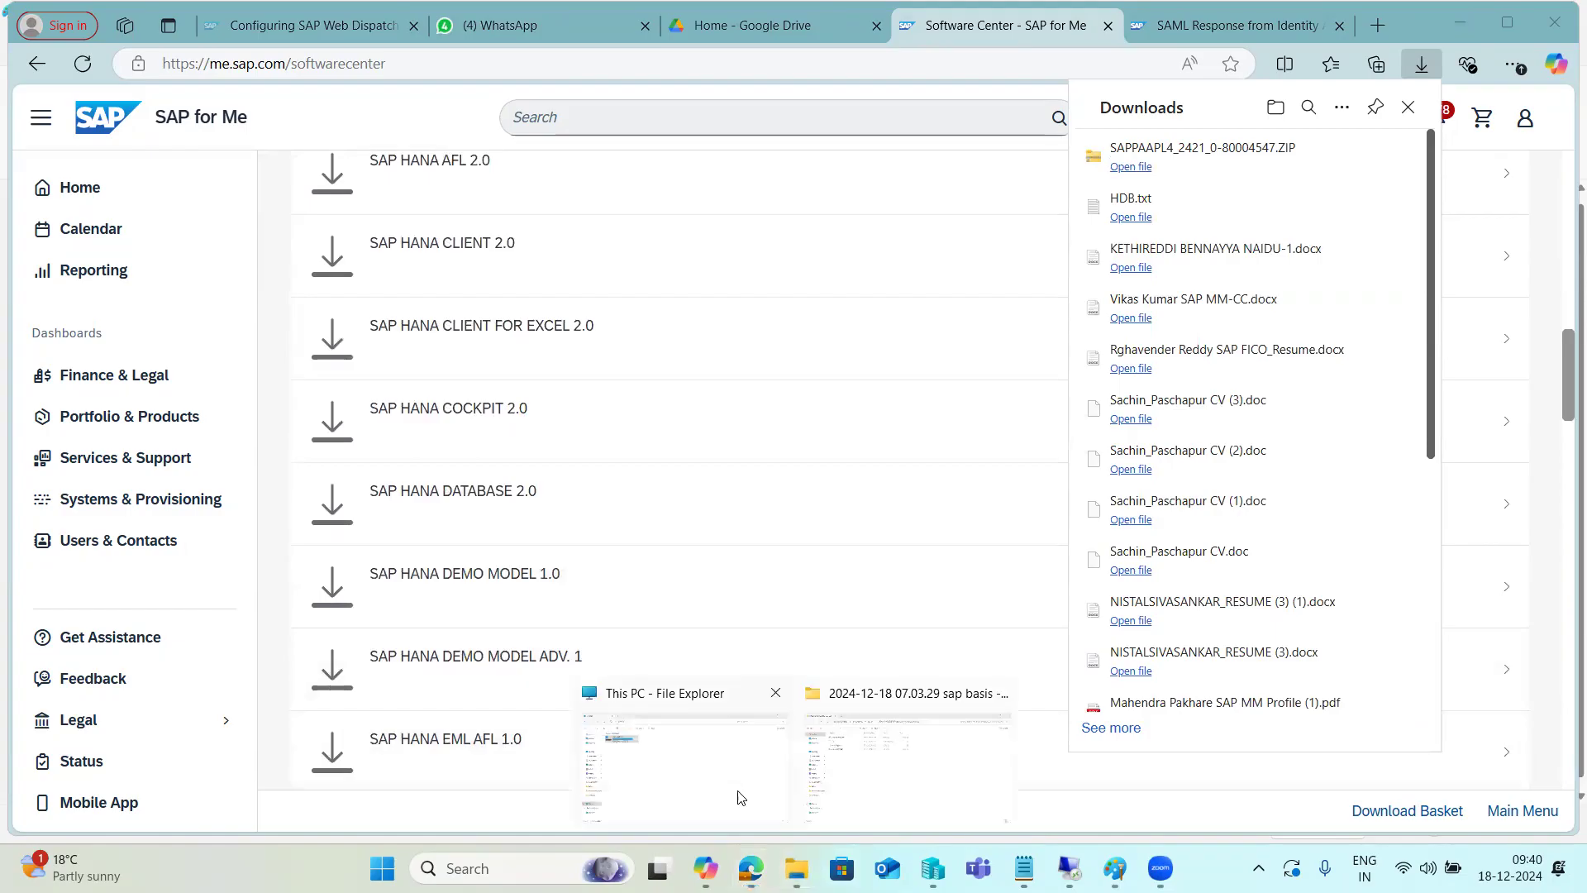
{"action": "left_click", "coordinate": [867, 750]}
{"action": "left_click", "coordinate": [77, 328]}
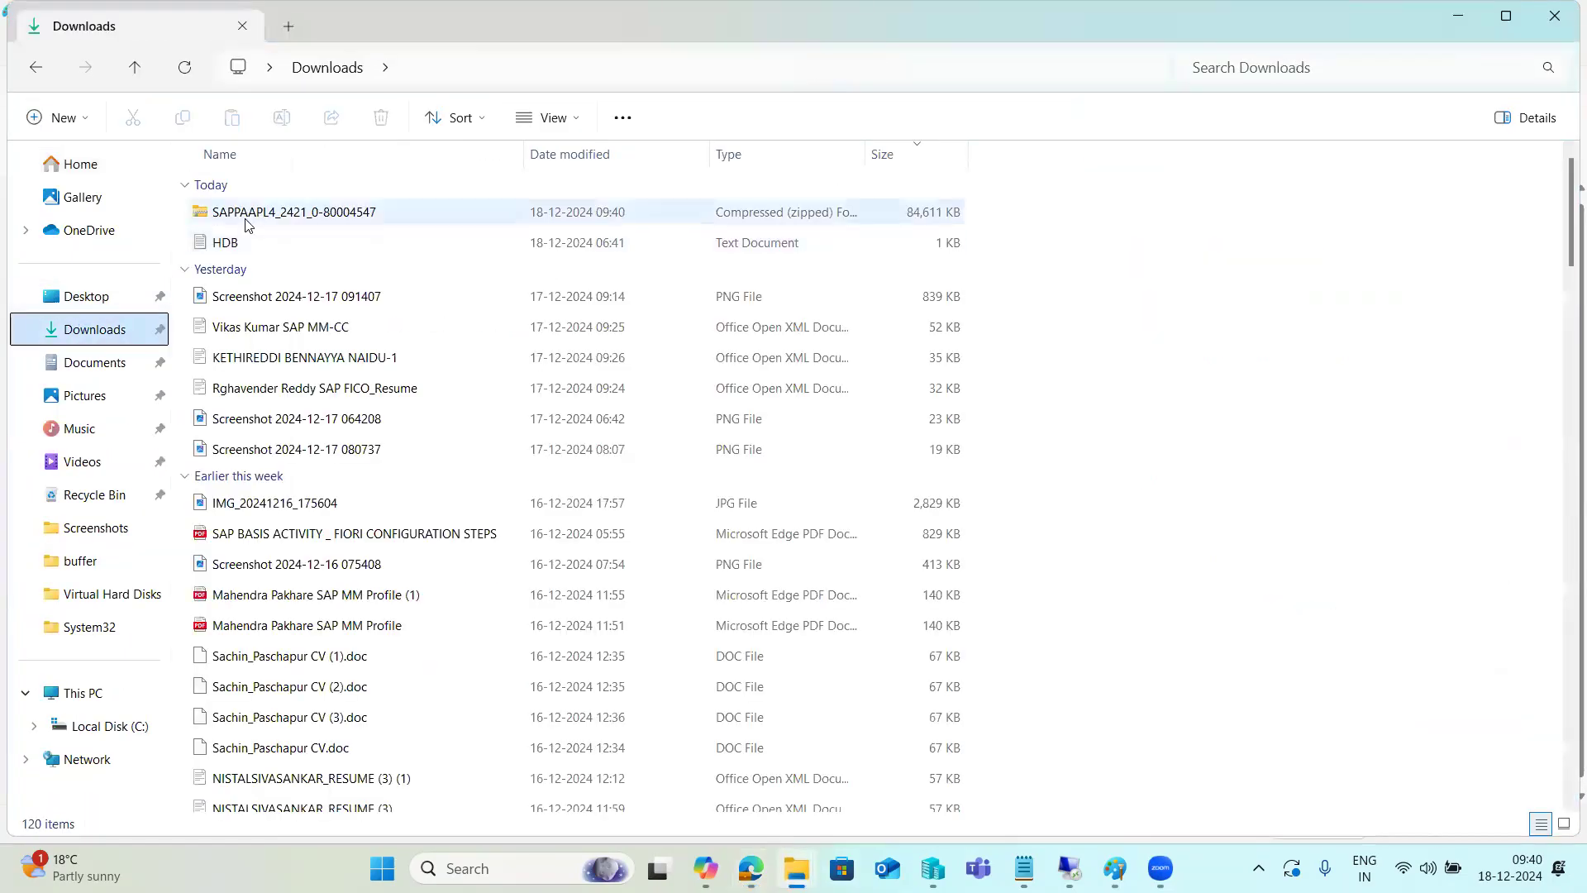
{"action": "right_click", "coordinate": [258, 212]}
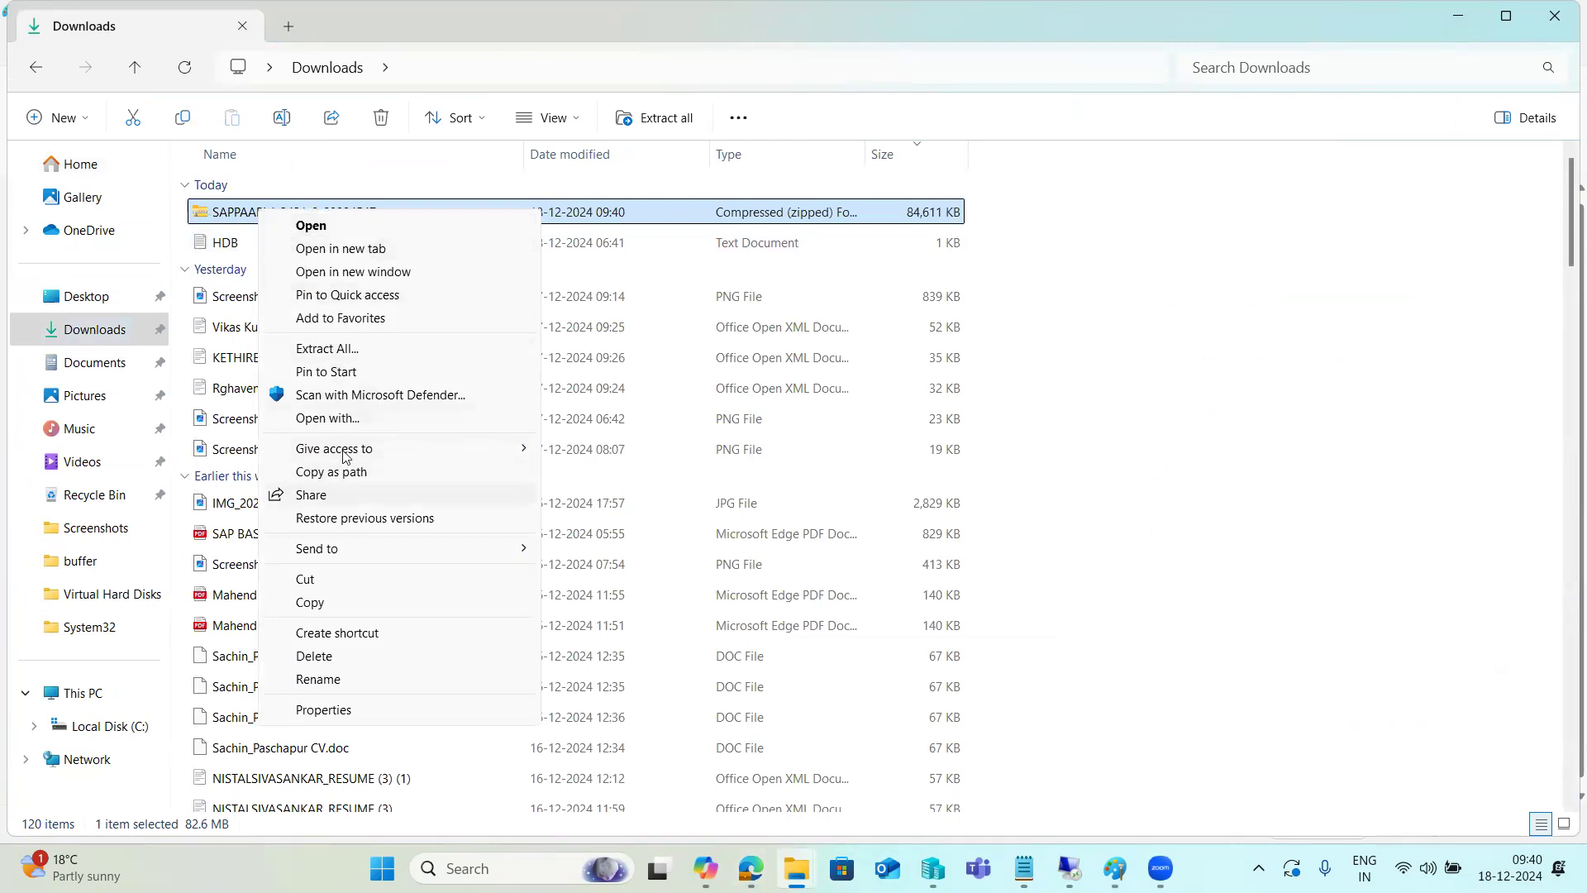
{"action": "left_click", "coordinate": [329, 348]}
{"action": "left_click", "coordinate": [979, 652]}
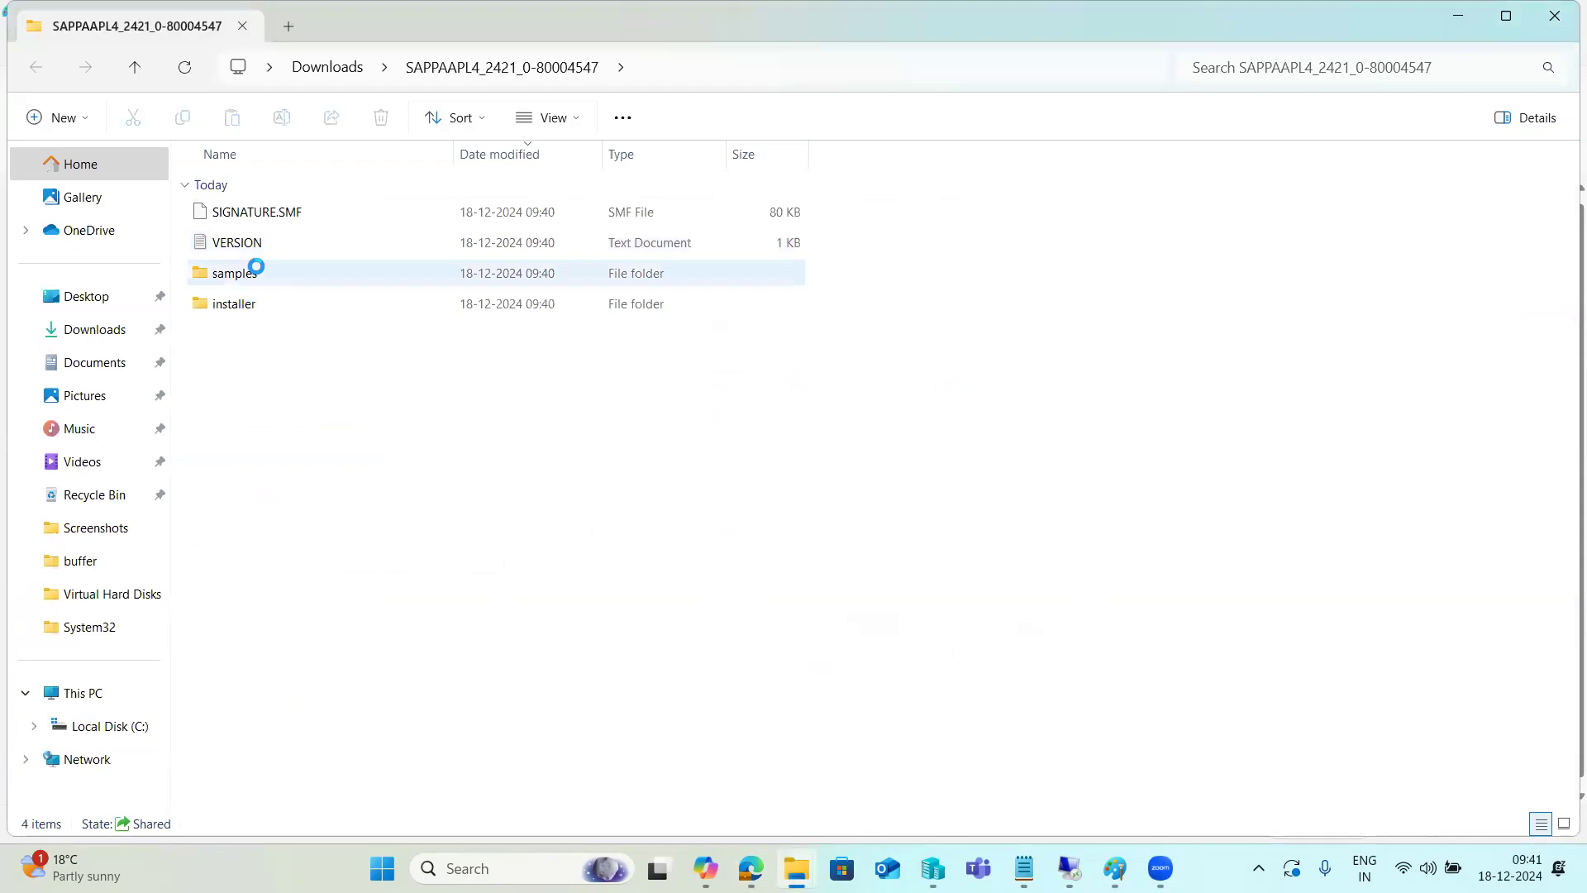
Look inside the installer folder of the extracted APL package, then return to the Downloads folder.
{"action": "double_click", "coordinate": [234, 304]}
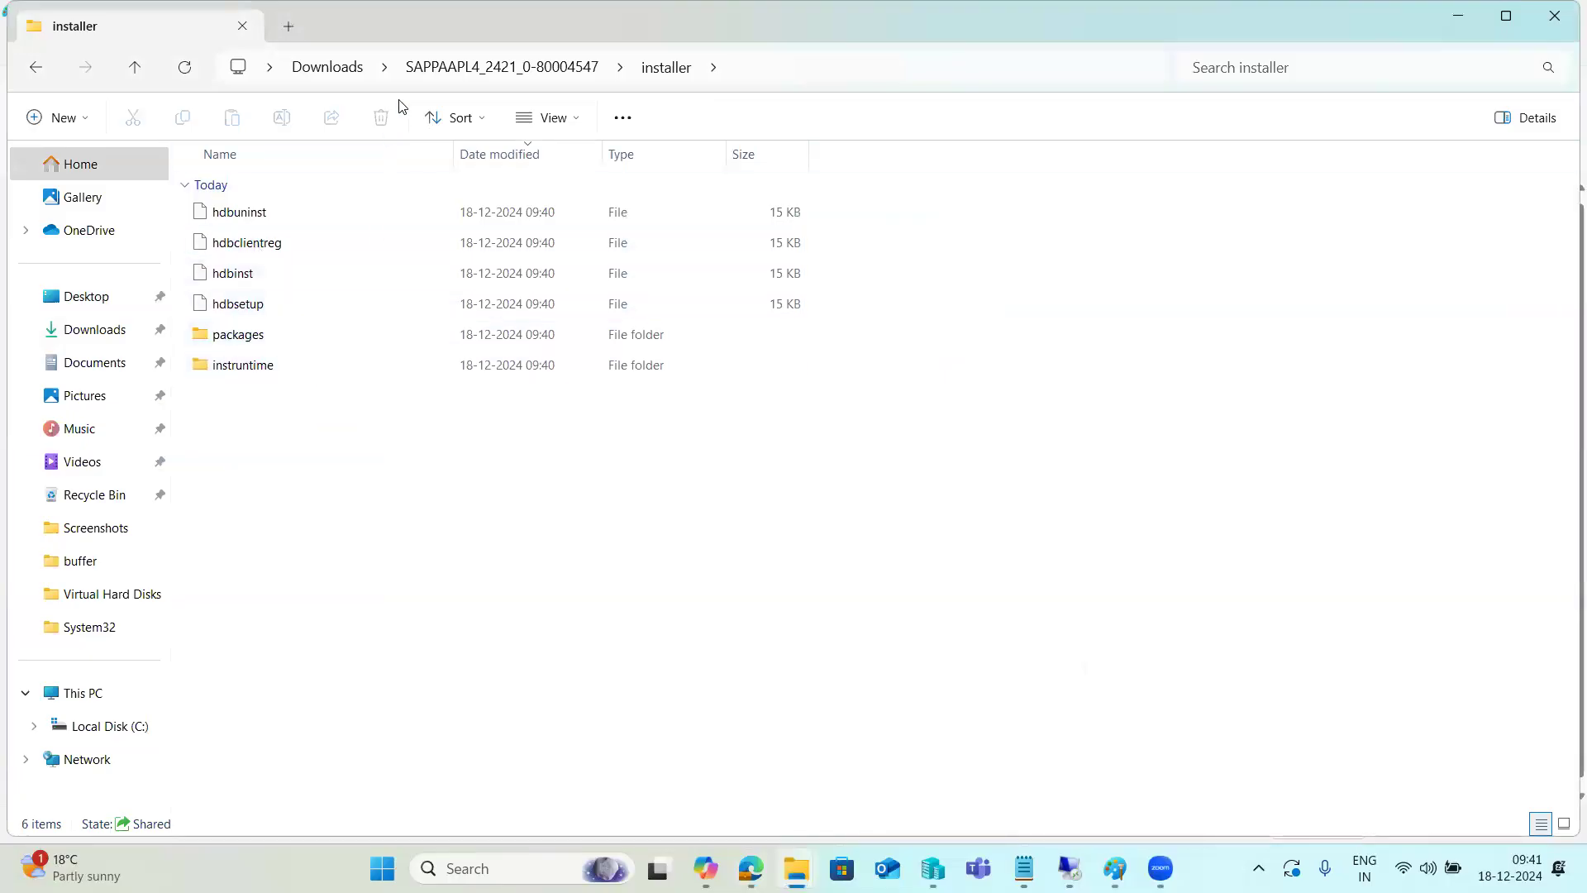
{"action": "key", "text": "alt+Up"}
{"action": "key", "text": "alt+Up"}
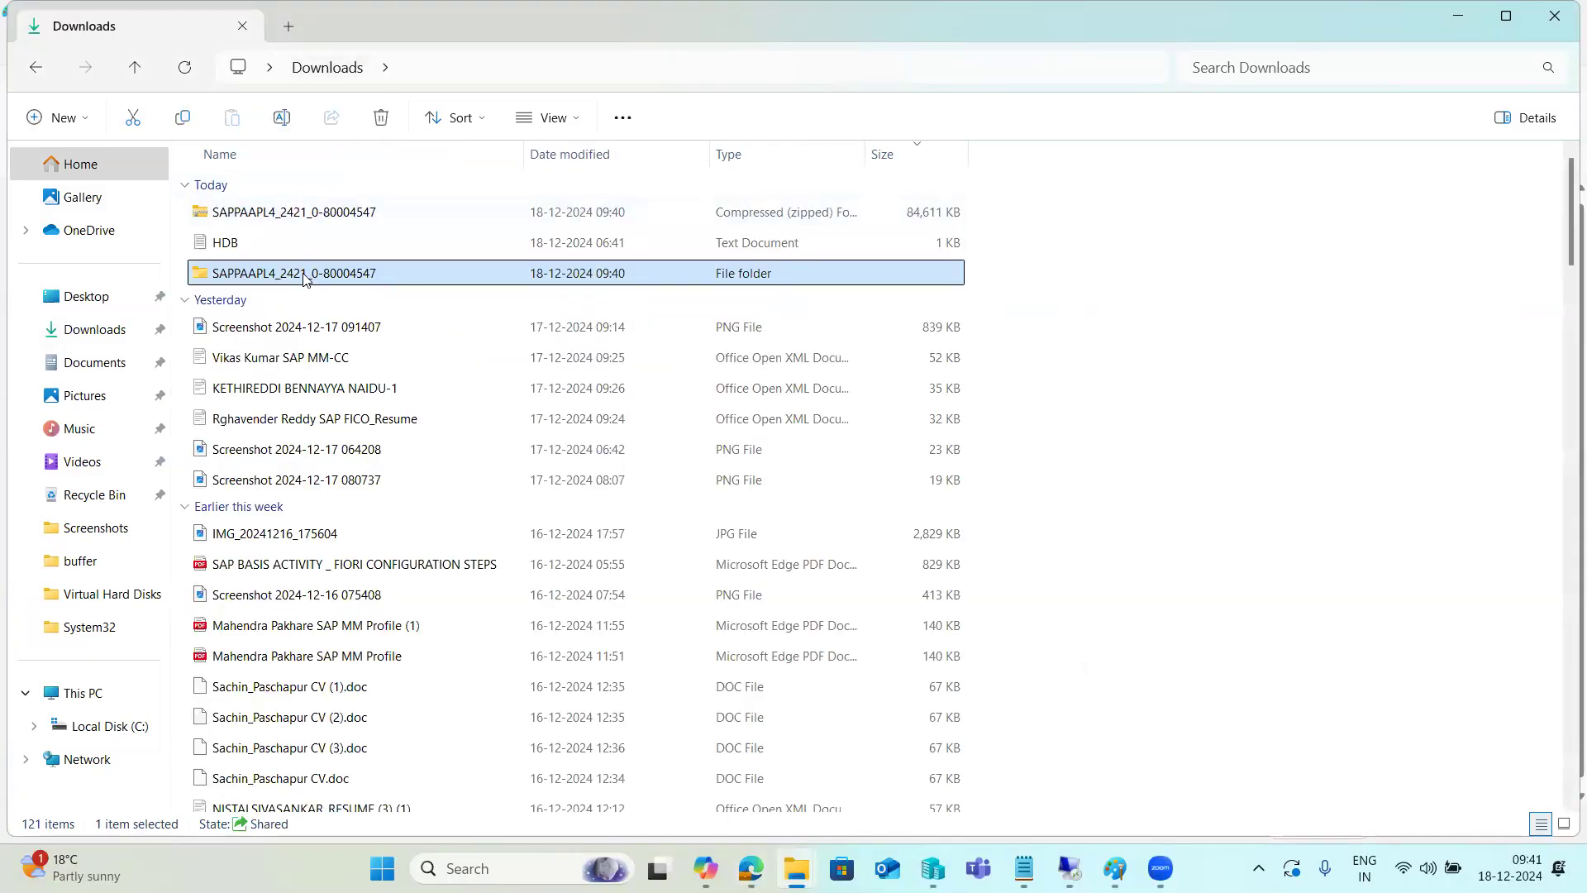
Copy the extracted SAPPAAPL4_2421_0-80004547 folder into the Downloads folder of the remote desktop.
{"action": "right_click", "coordinate": [305, 279]}
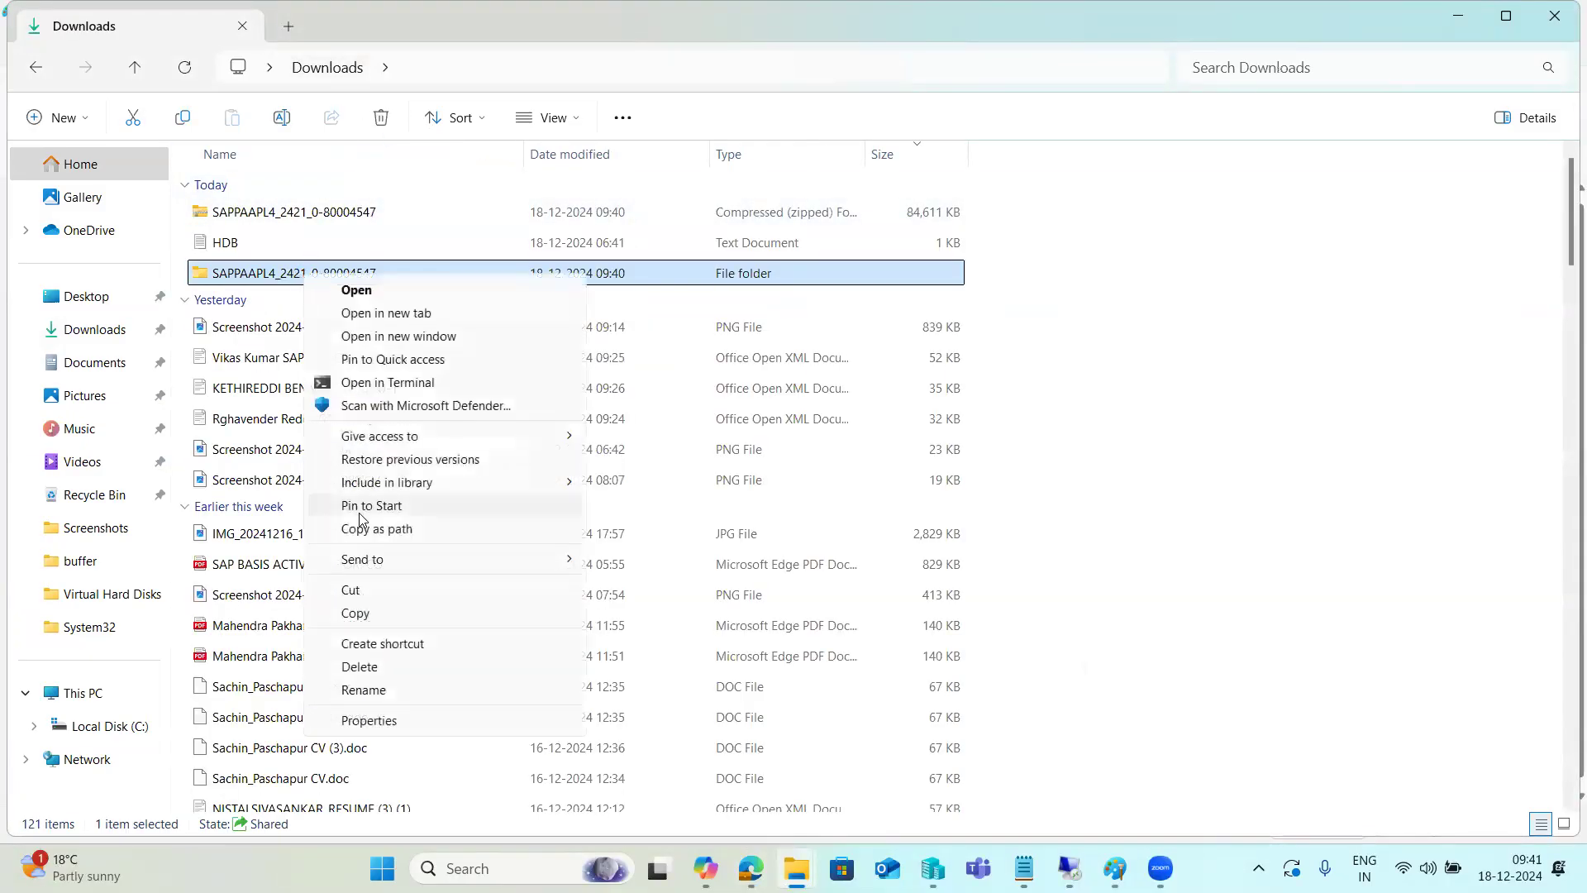
{"action": "left_click", "coordinate": [357, 620]}
{"action": "mouse_move", "coordinate": [1069, 868]}
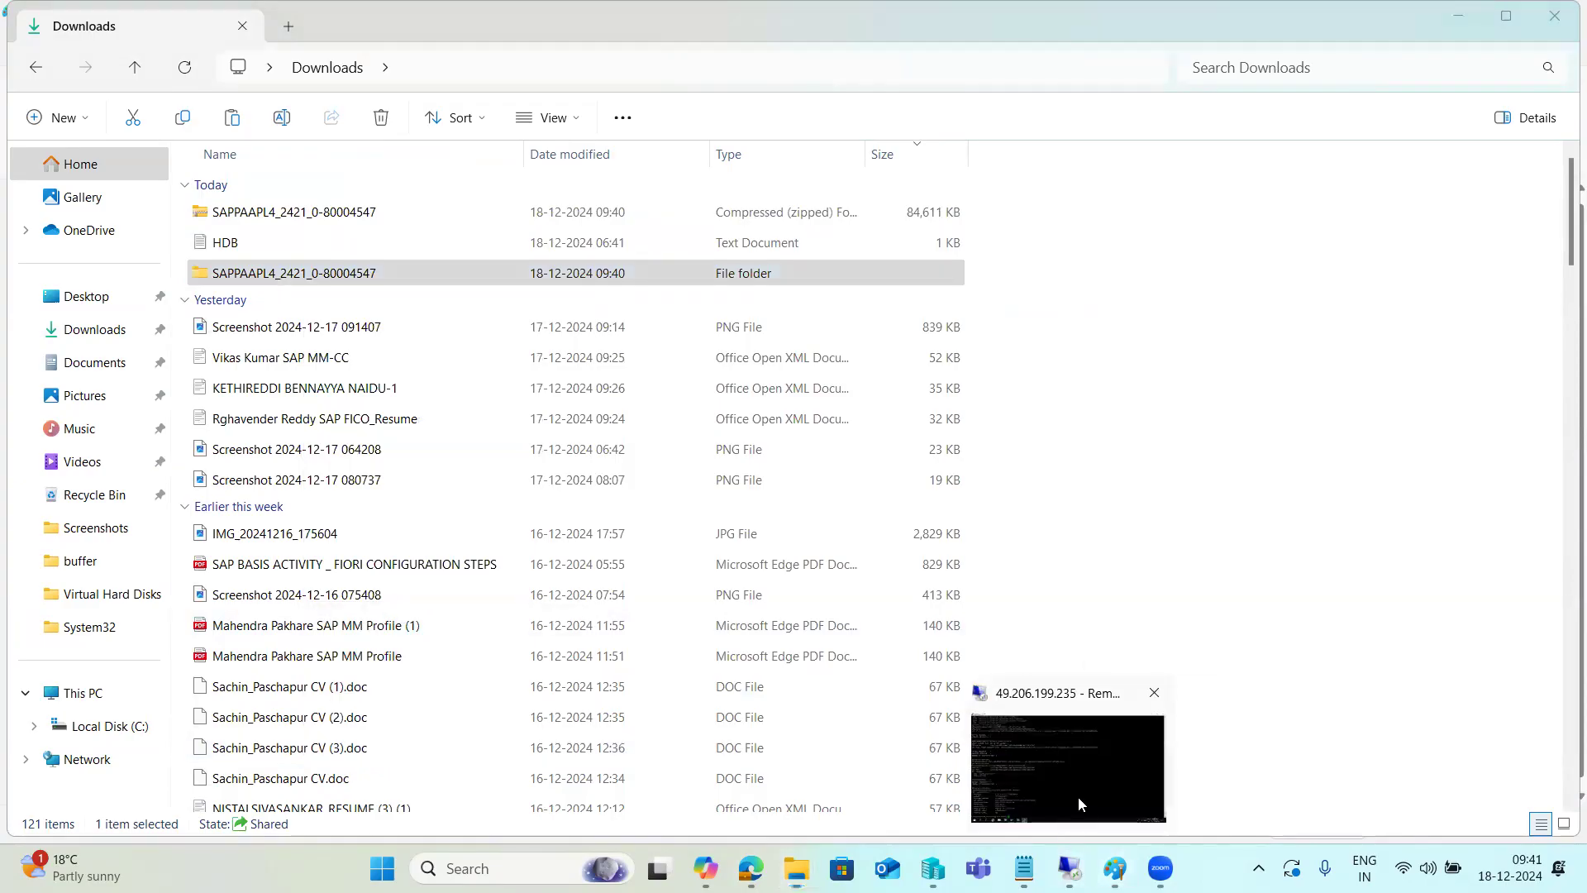
{"action": "left_click", "coordinate": [1079, 799]}
{"action": "left_click", "coordinate": [227, 872]}
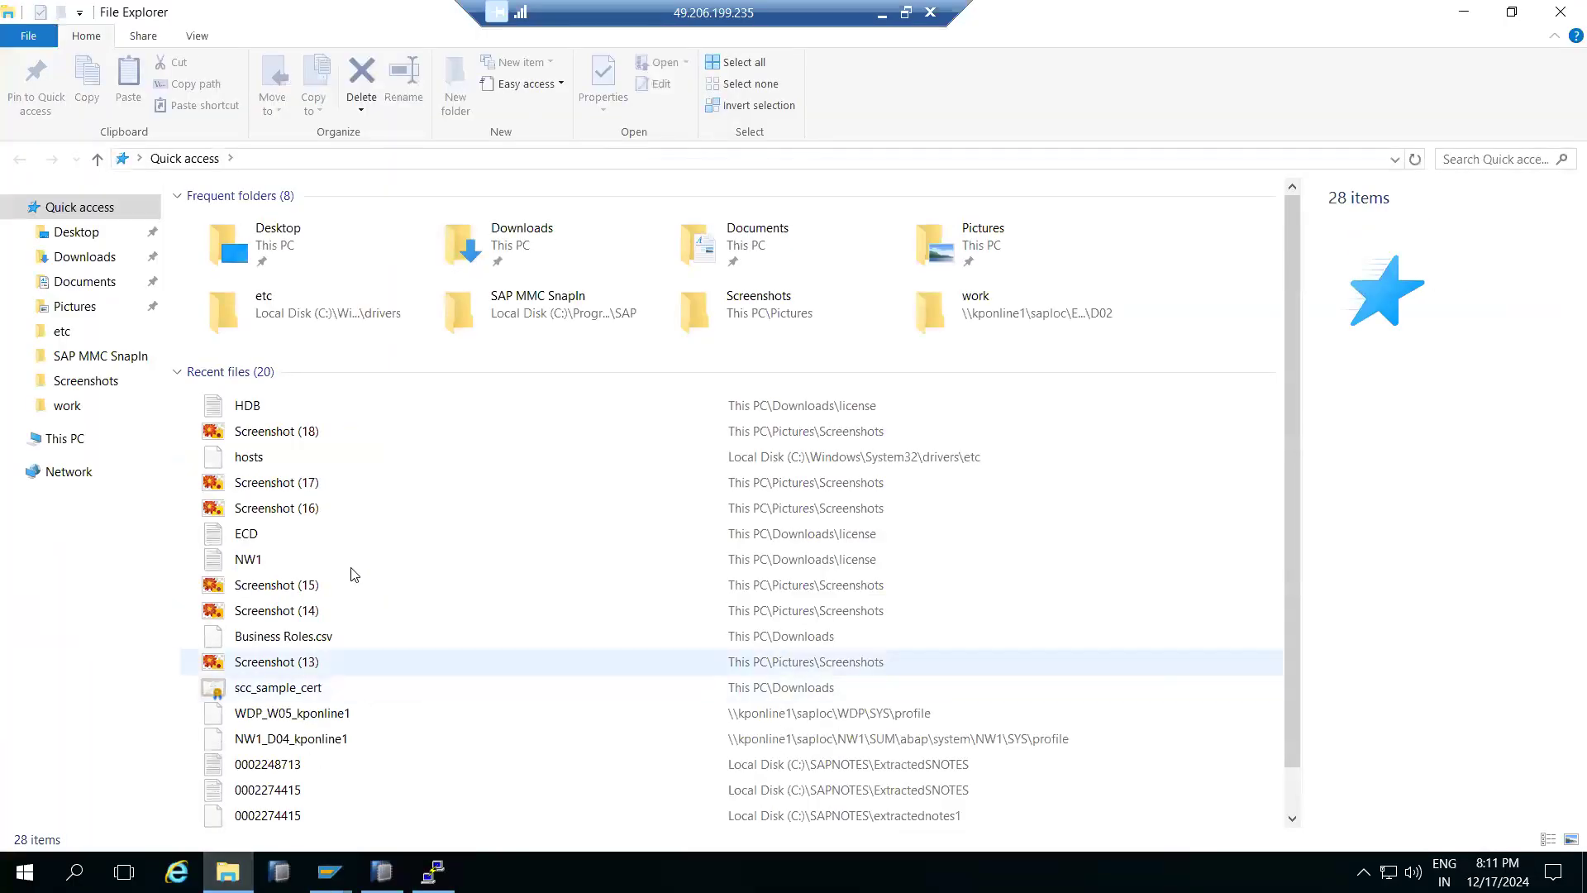
{"action": "left_click", "coordinate": [82, 256]}
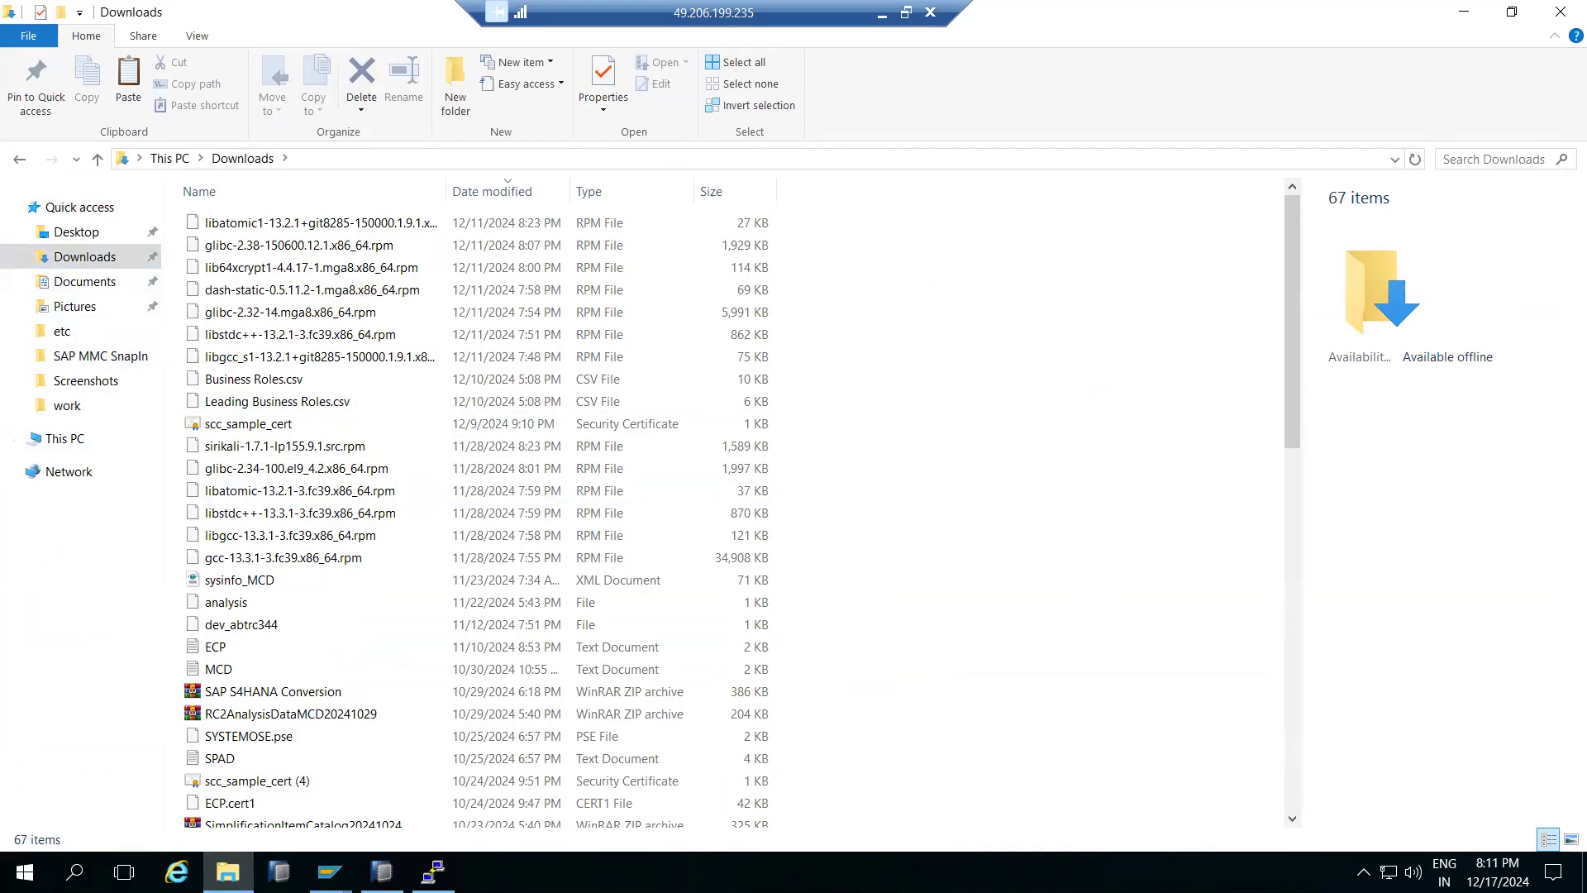
{"action": "key", "text": "ctrl+v"}
Switch to WinSCP and open the My Workspace sessions, entering the root password for kps4hana.
{"action": "right_click", "coordinate": [702, 872]}
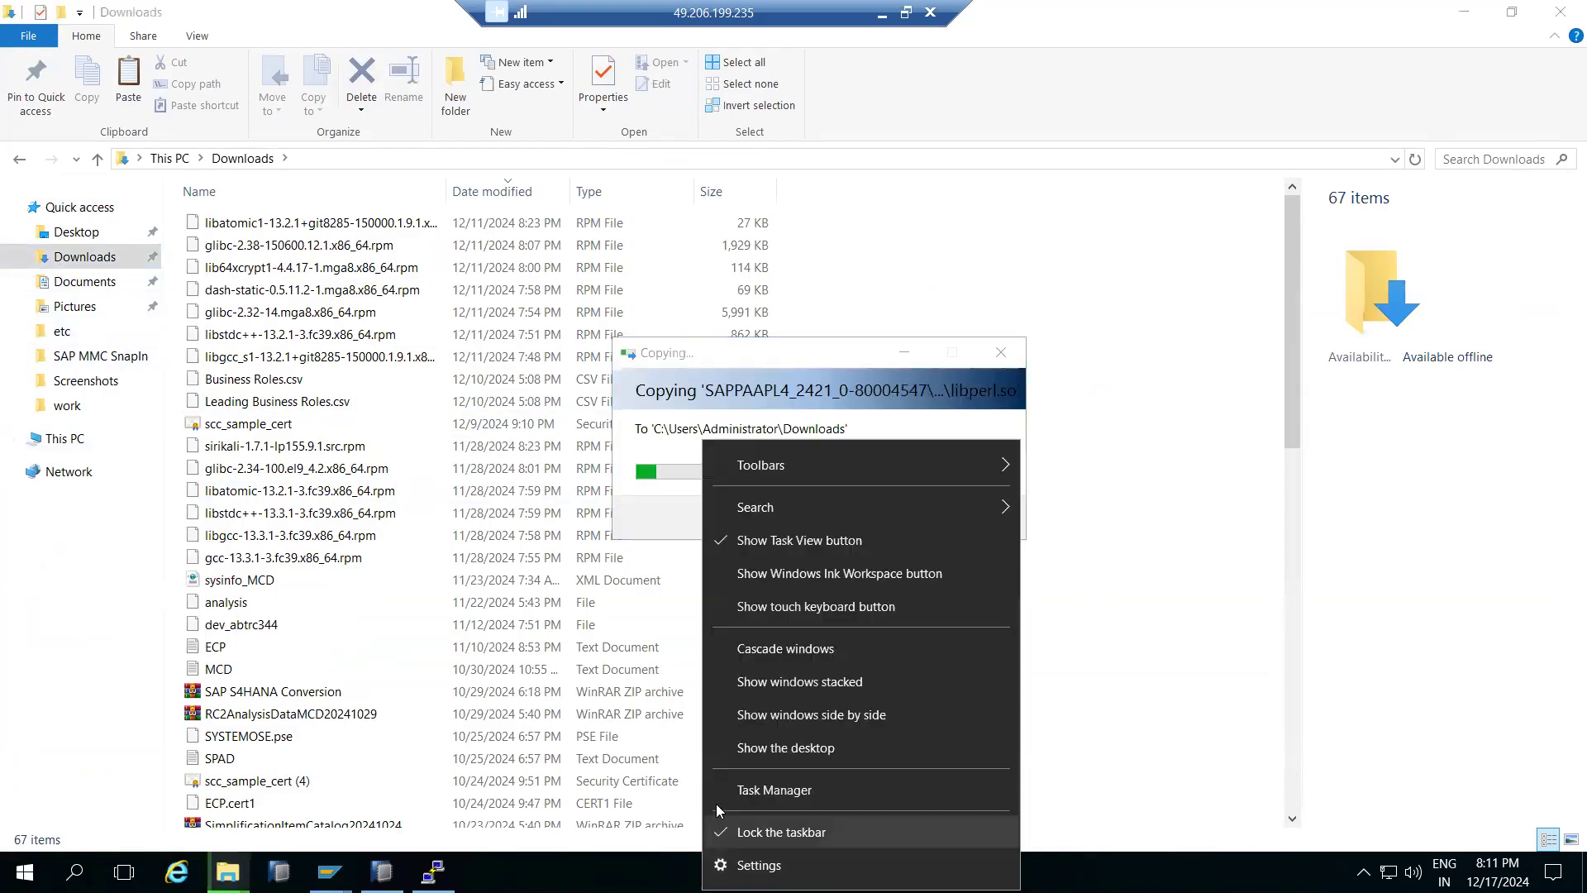
{"action": "left_click", "coordinate": [748, 748]}
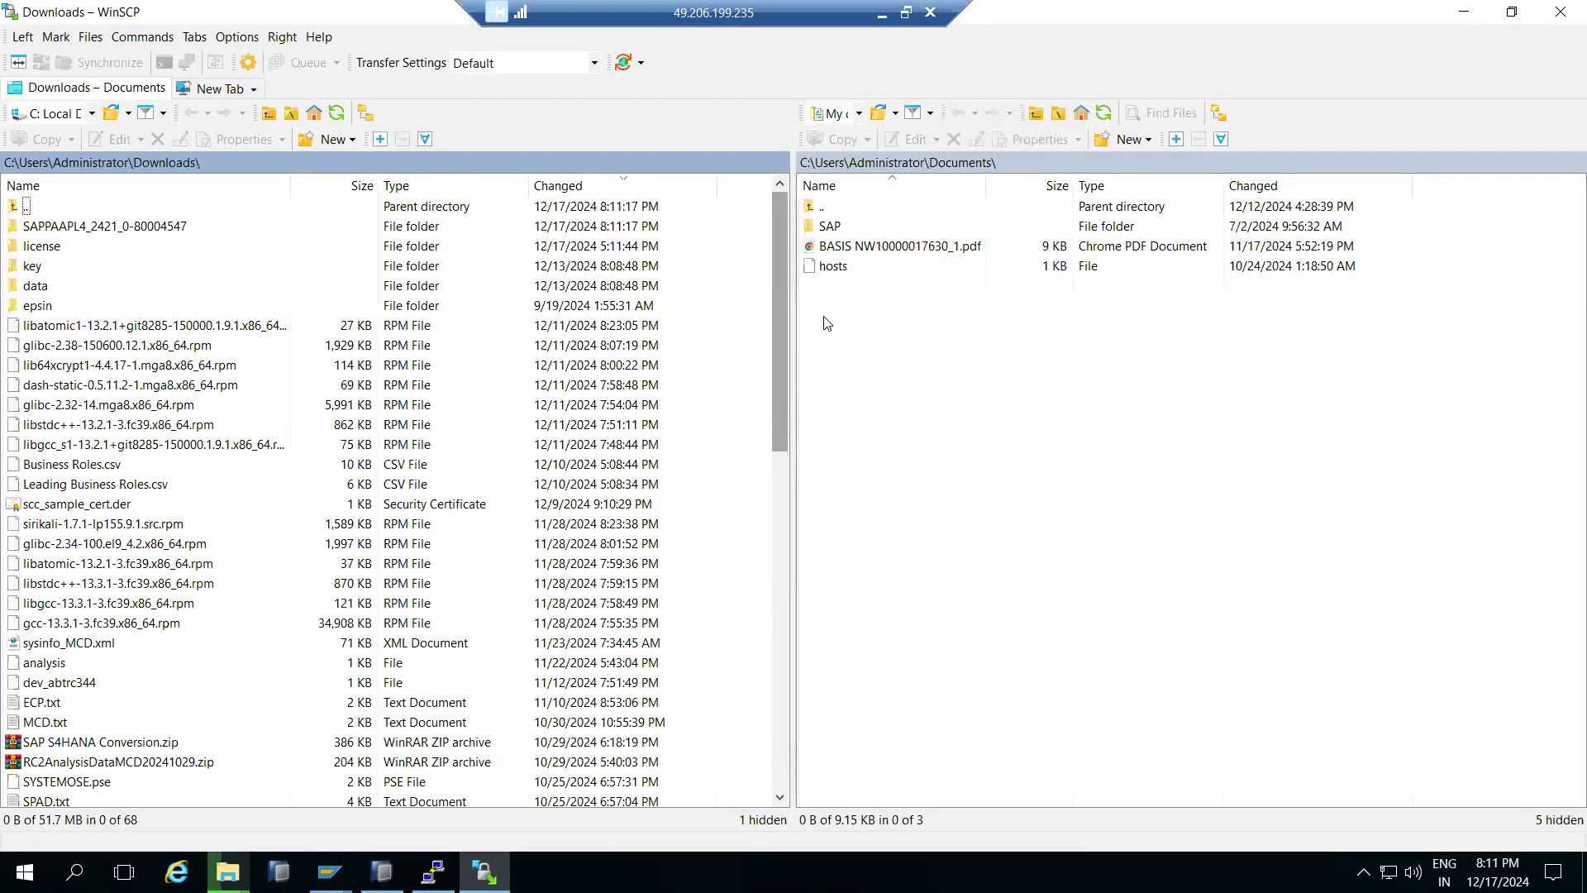
{"action": "left_click", "coordinate": [790, 313]}
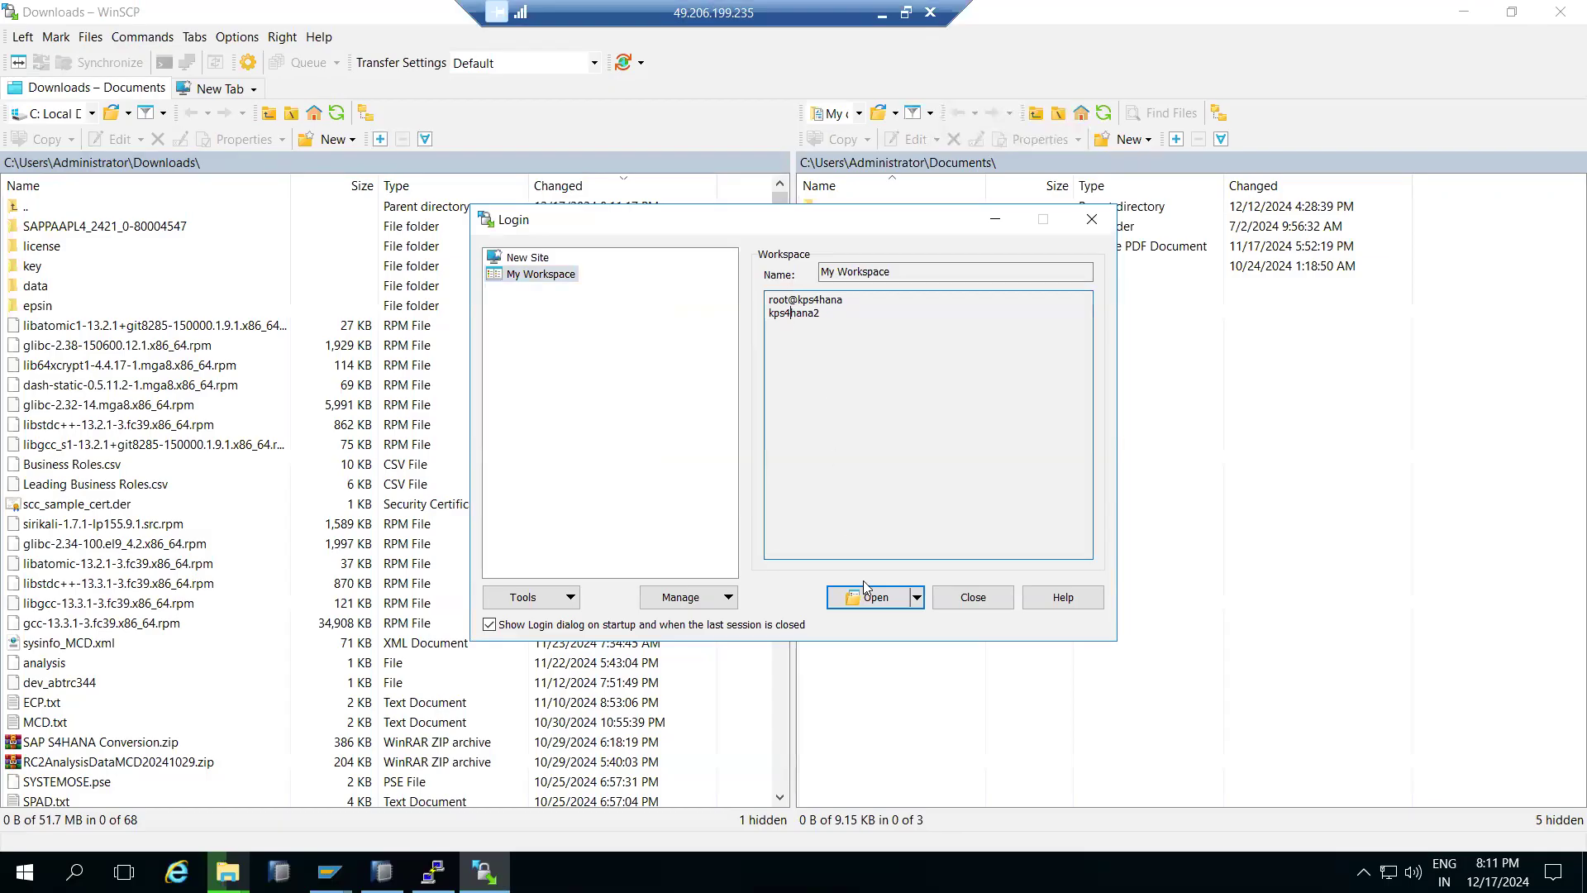
{"action": "left_click", "coordinate": [890, 601]}
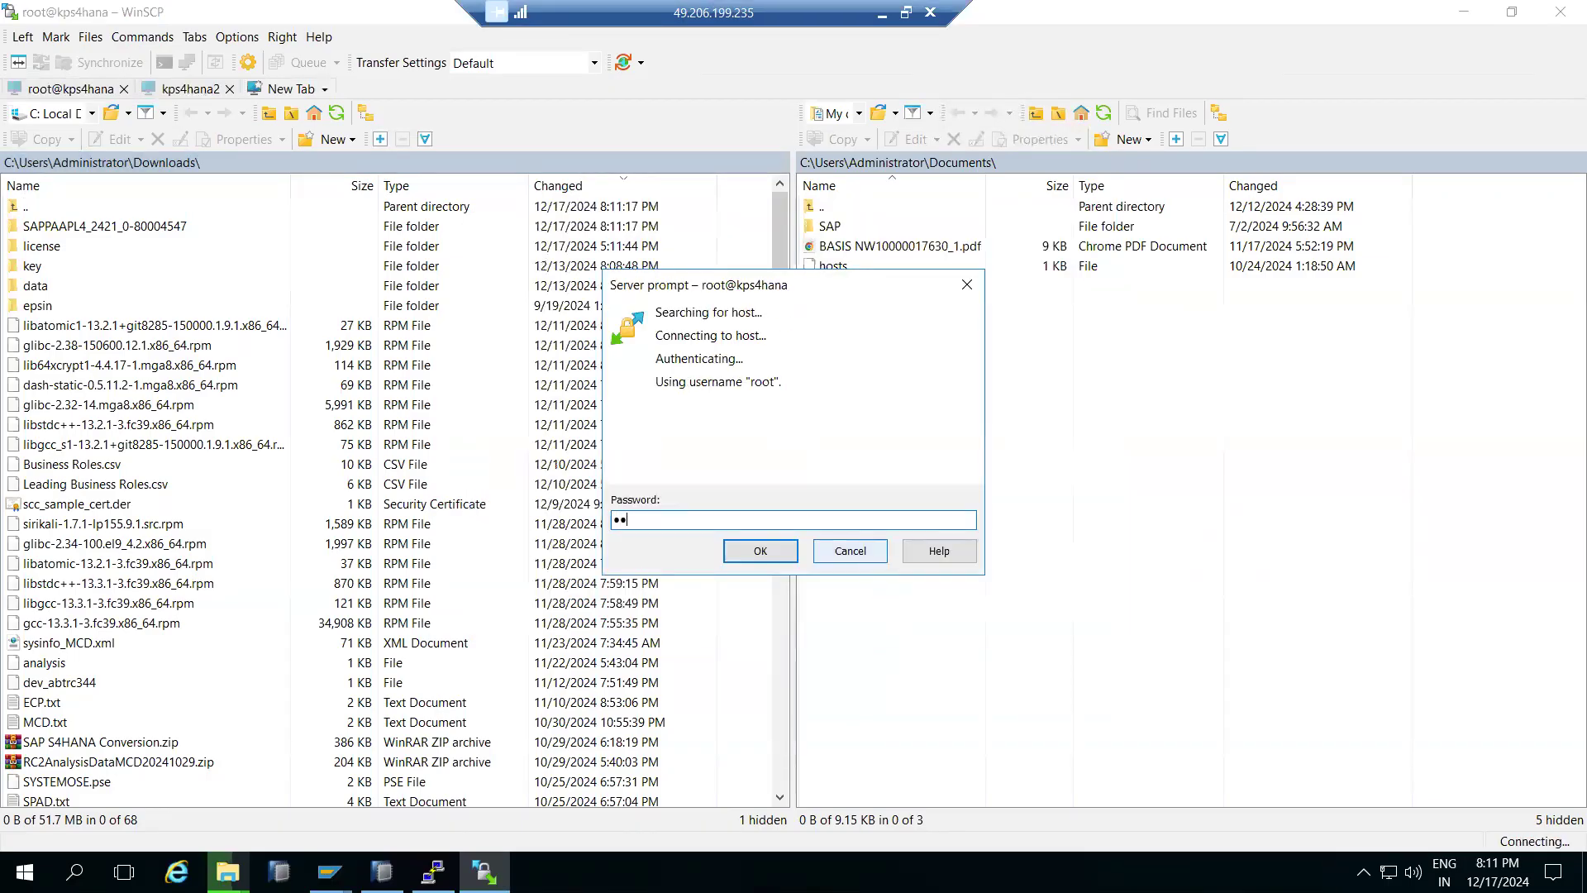
{"action": "key", "text": "Return"}
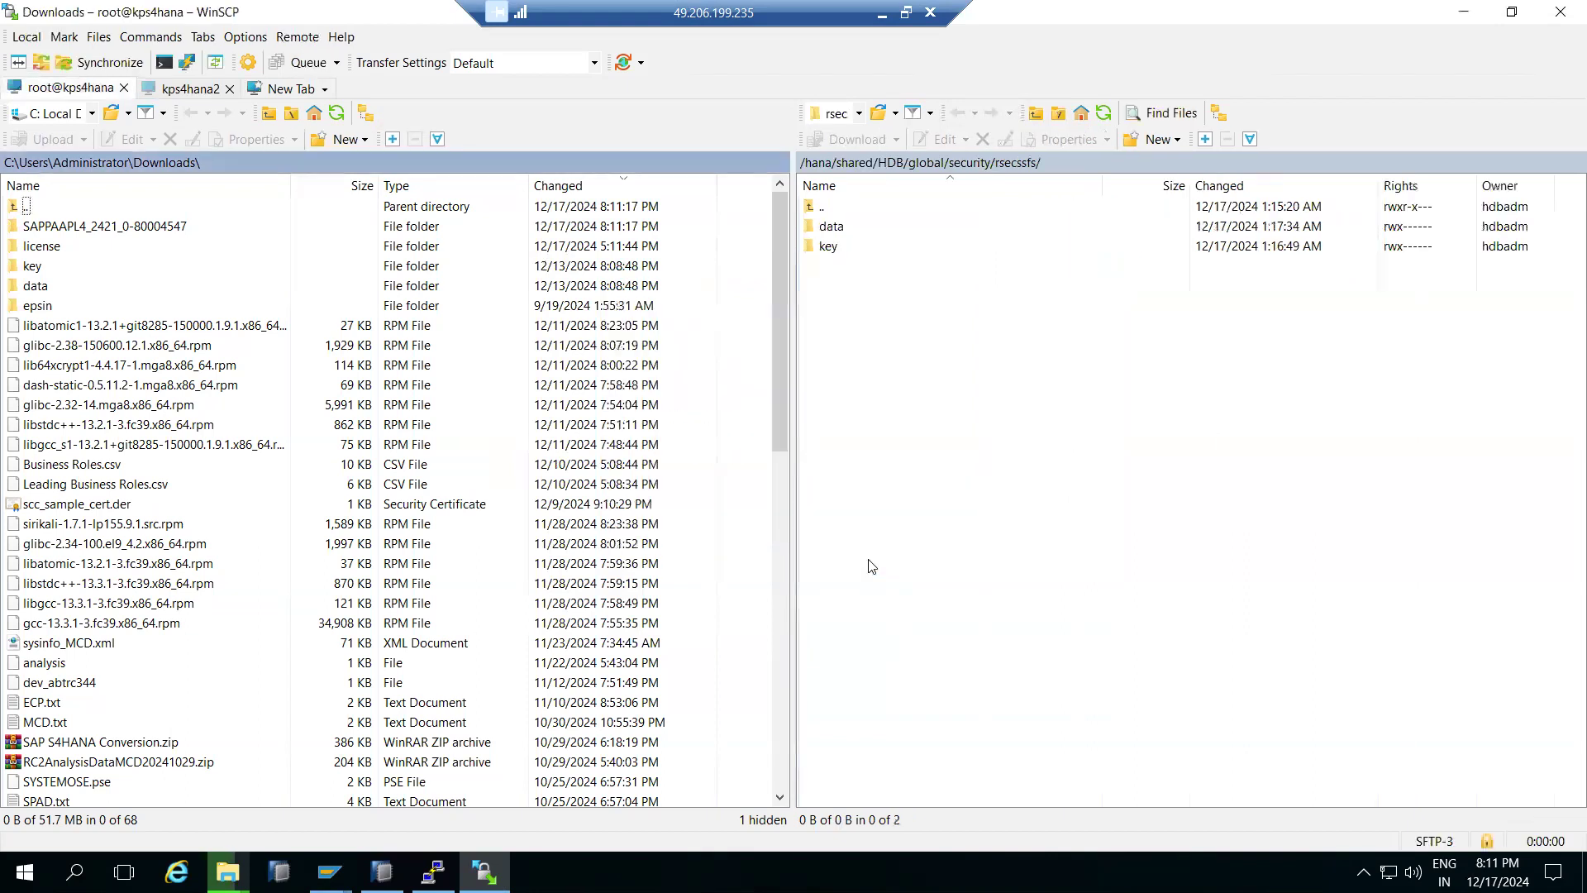
Open the /media directory on the kps4hana server in WinSCP.
{"action": "double_click", "coordinate": [1064, 163]}
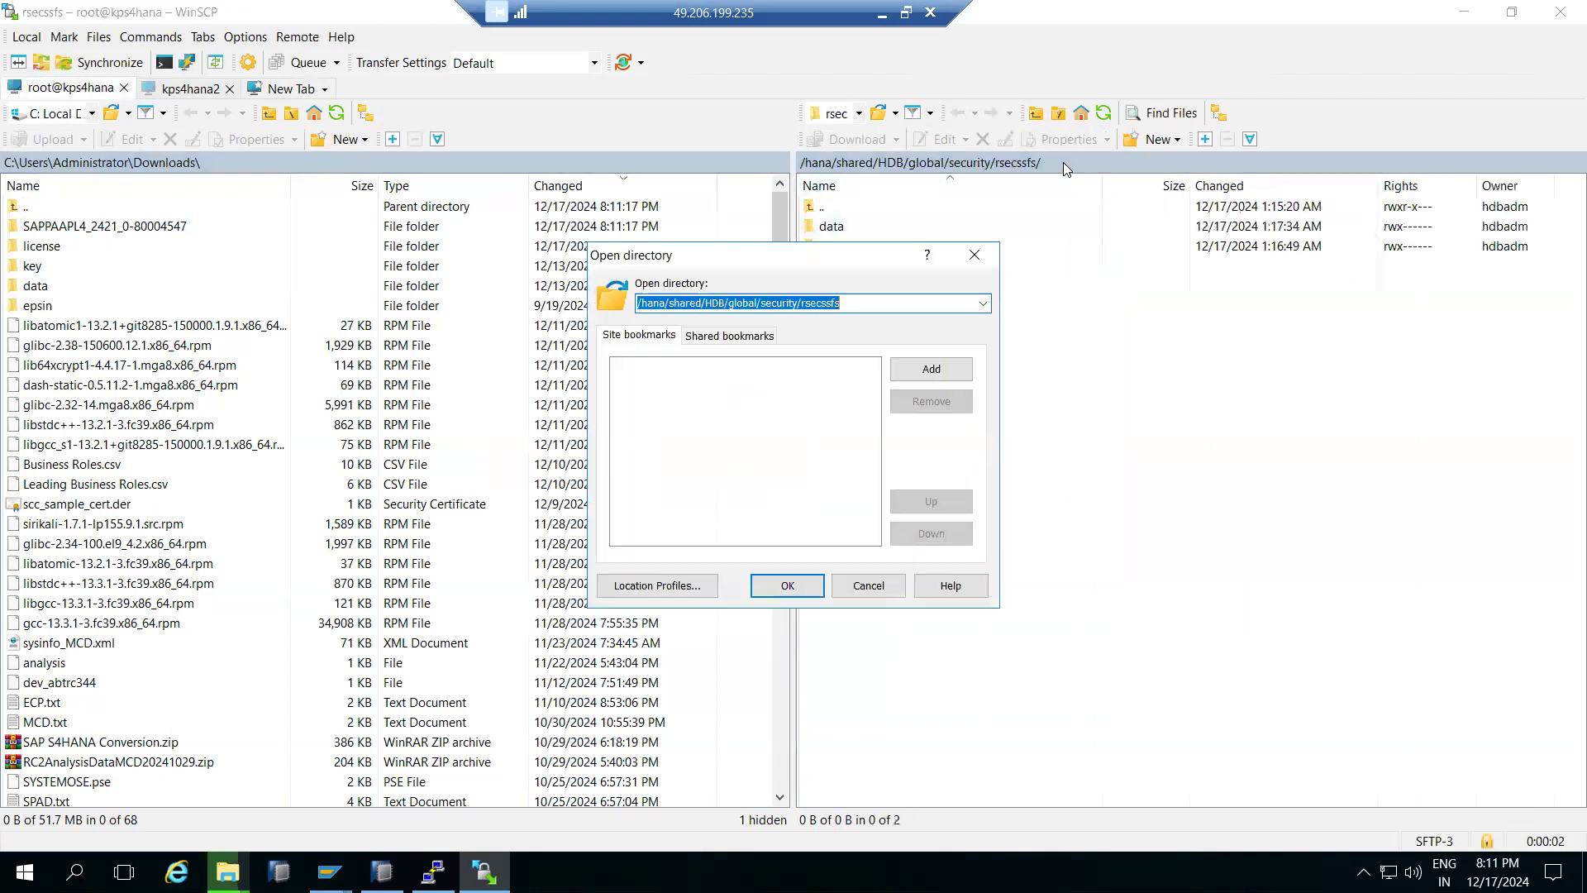
{"action": "type", "text": "/media"}
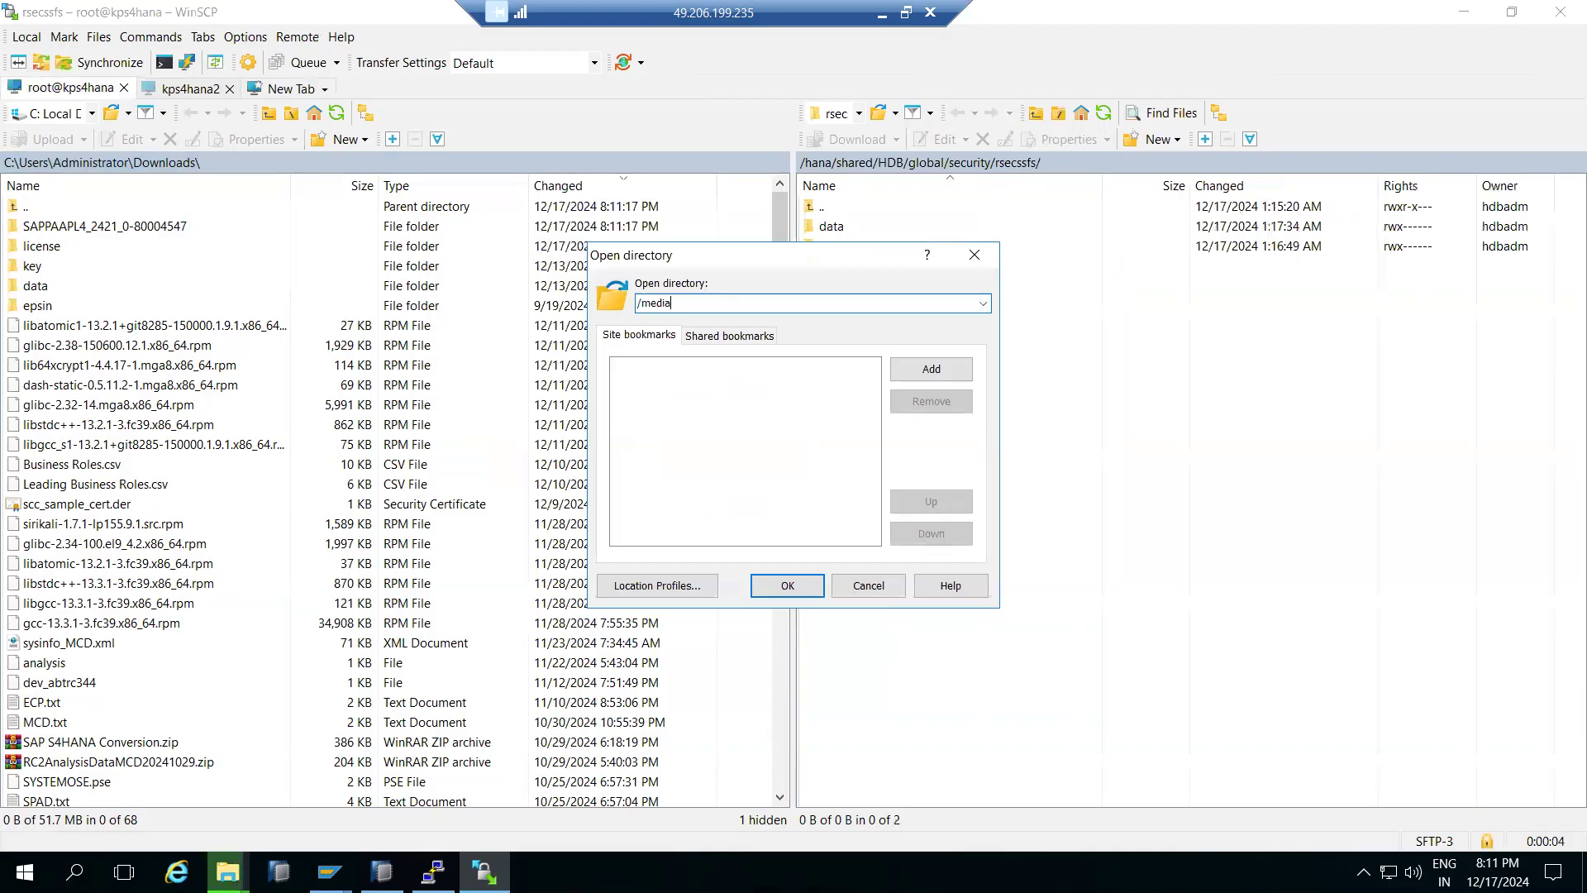
{"action": "key", "text": "Return"}
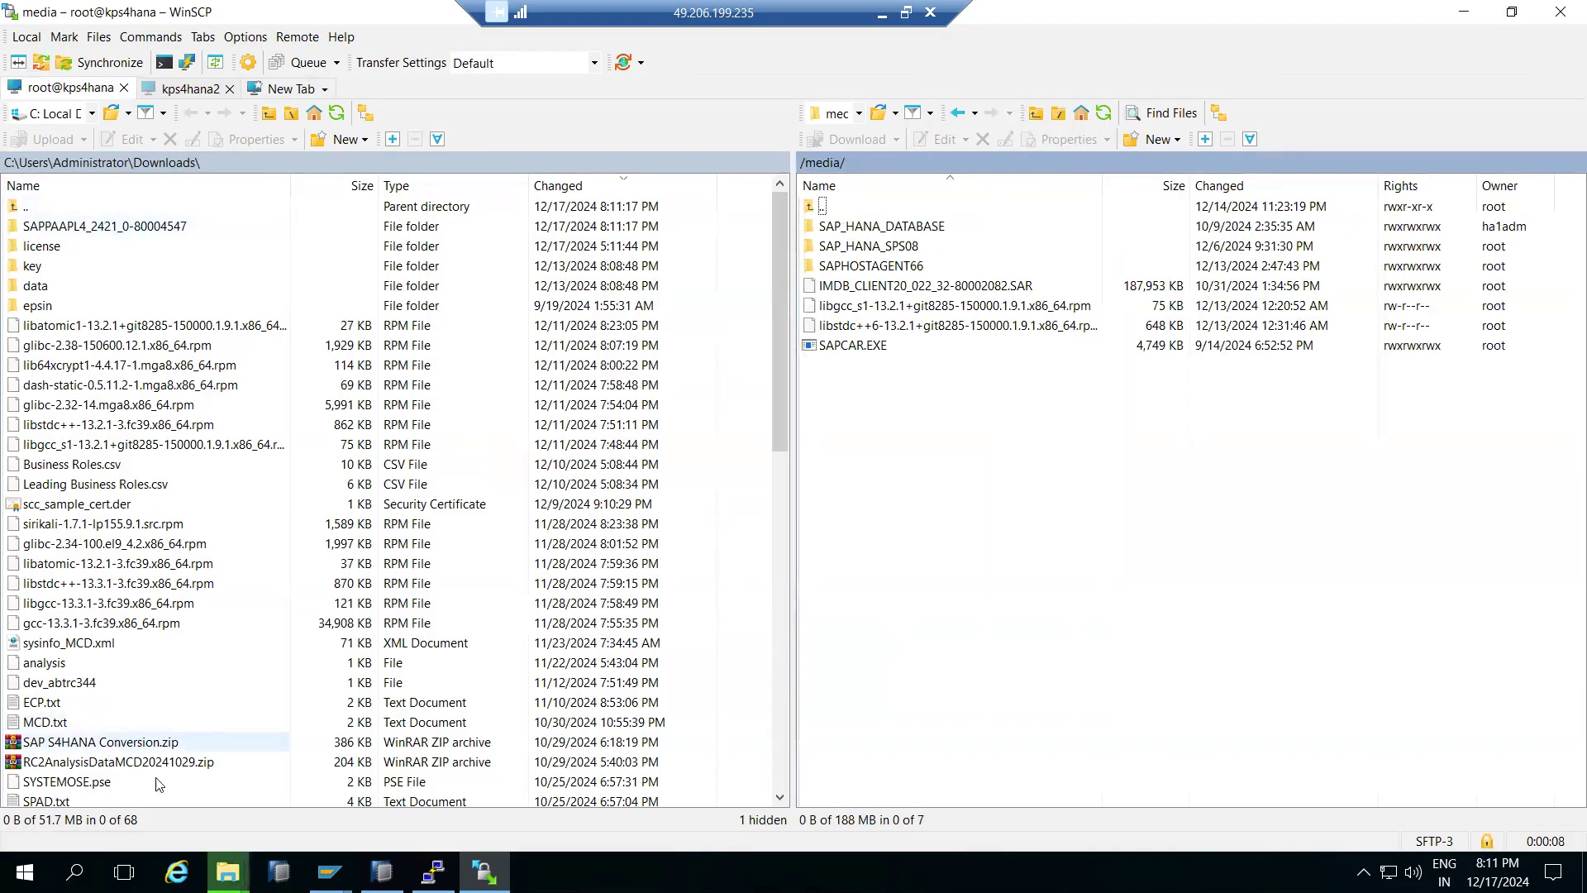
Once the copy finishes, refresh the local Downloads listing and upload the SAPPAAPL4_2421_0-80004547 folder to /media.
{"action": "mouse_move", "coordinate": [228, 872]}
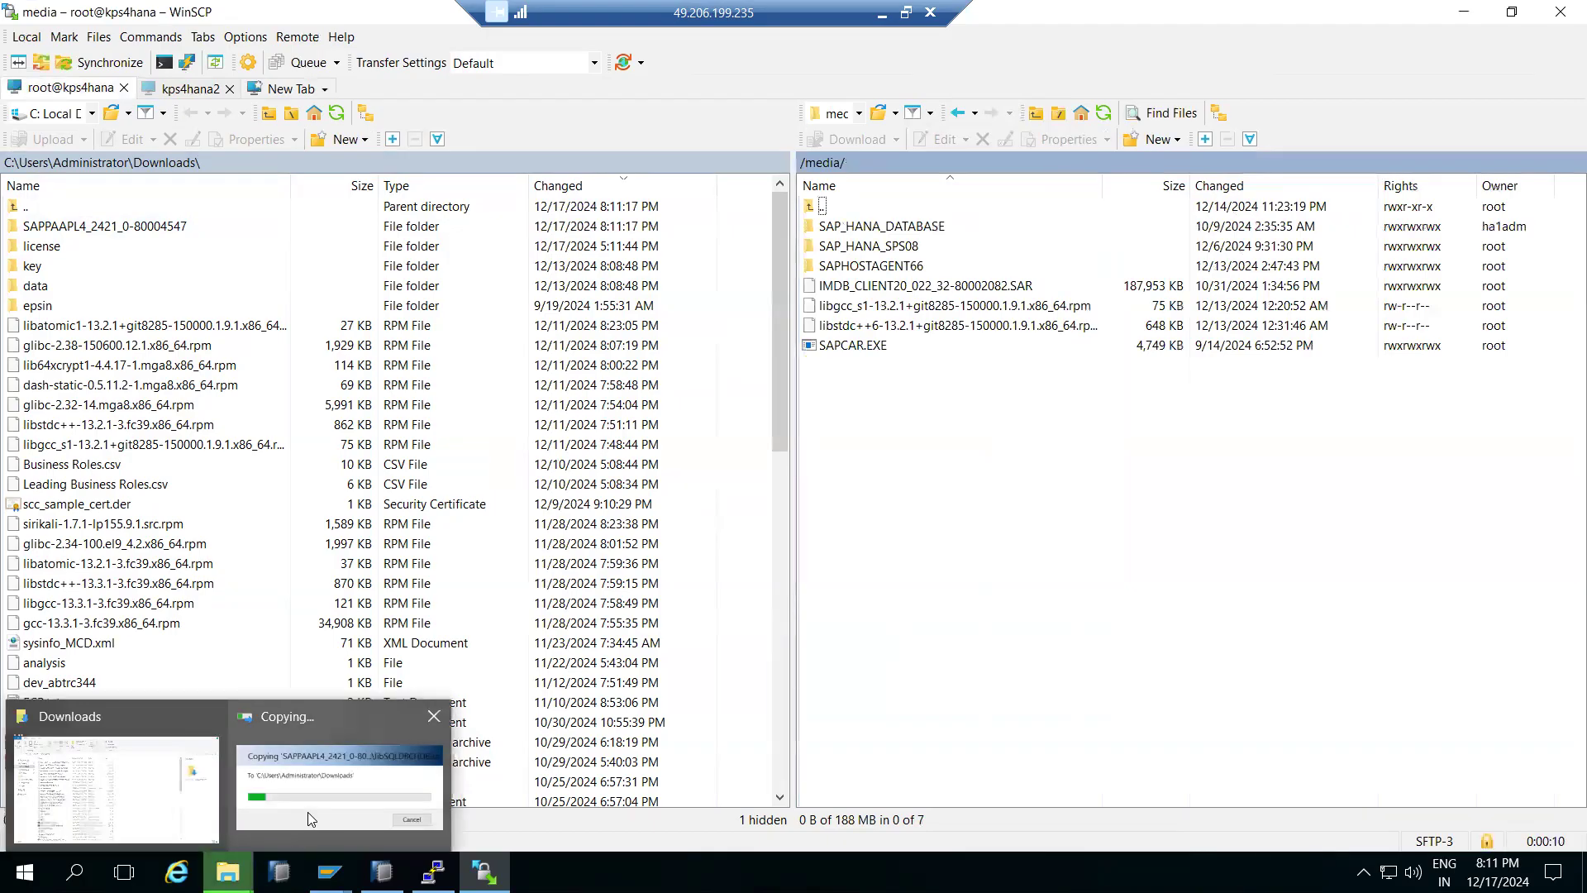
{"action": "left_click", "coordinate": [334, 790]}
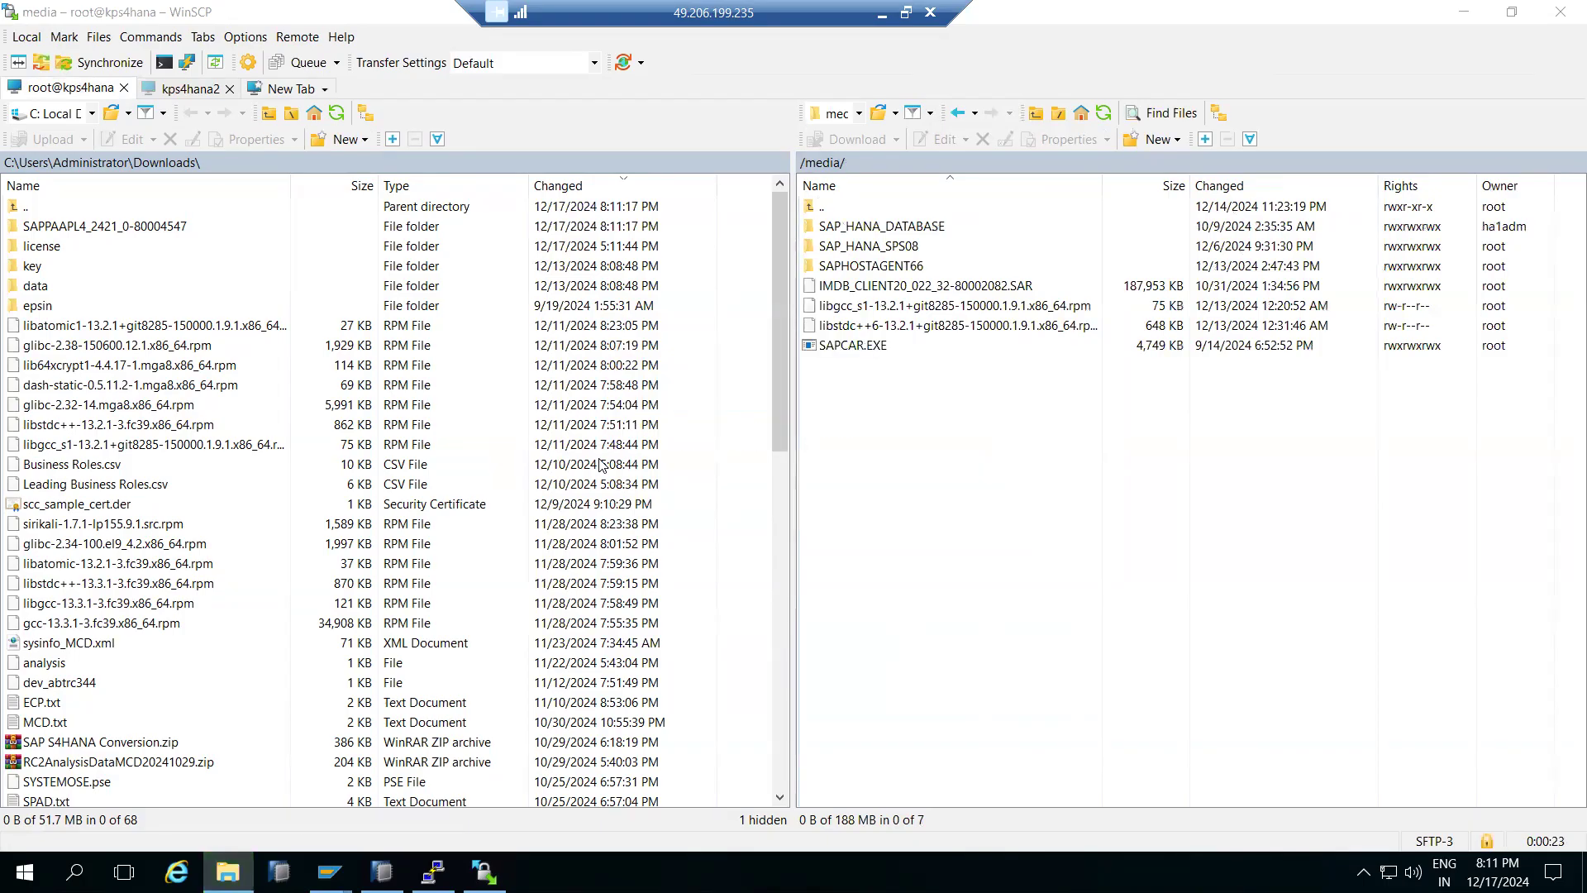
{"action": "left_click", "coordinate": [336, 113]}
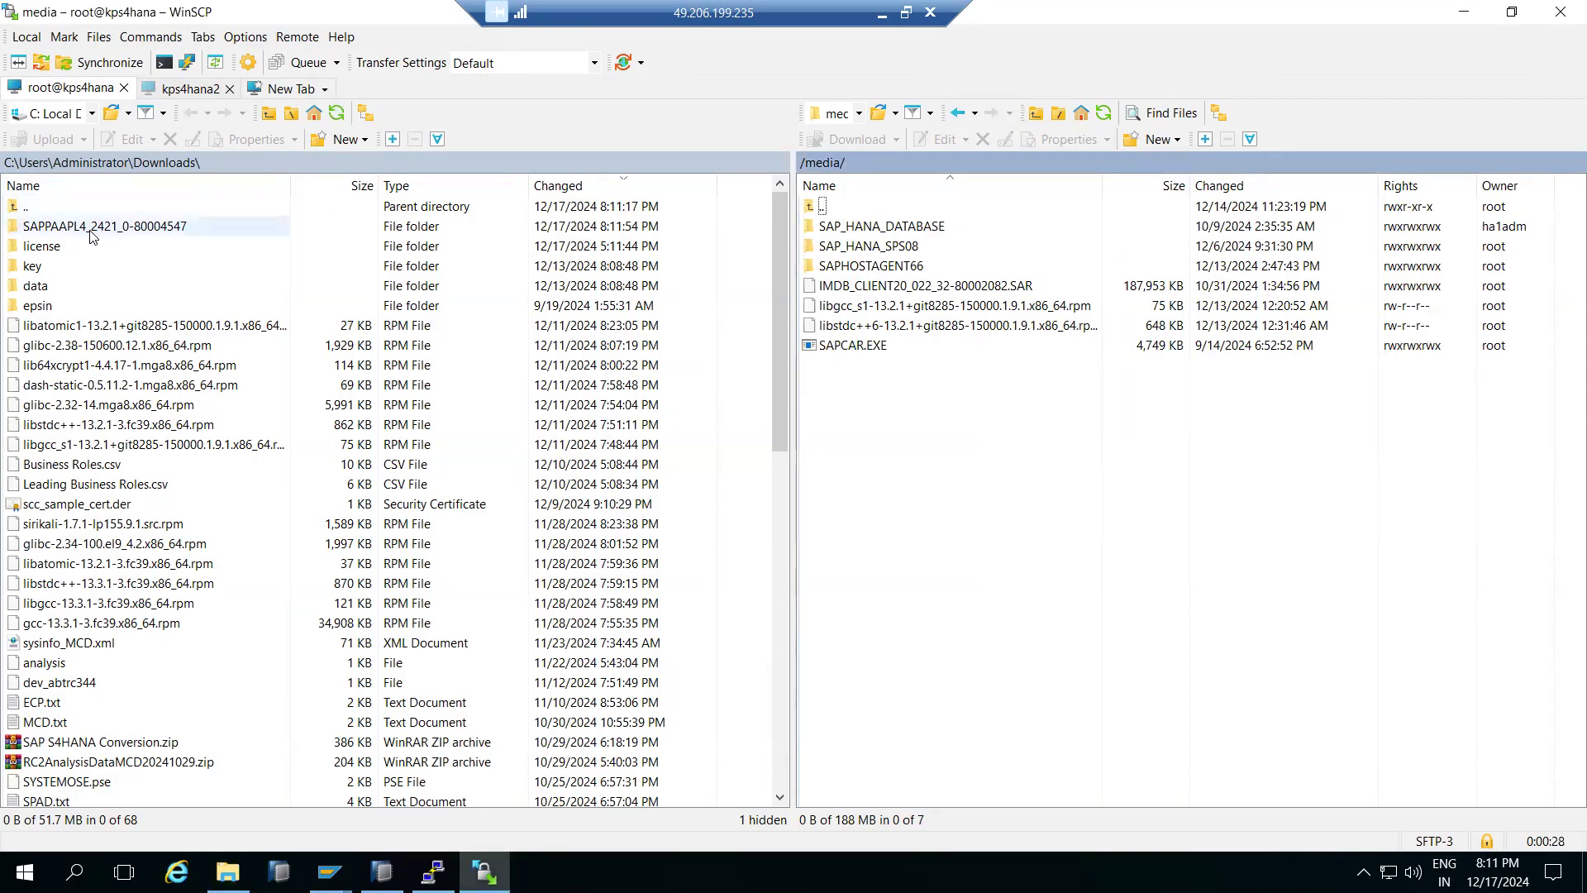
{"action": "left_click_drag", "start_coordinate": [92, 237], "coordinate": [1008, 544]}
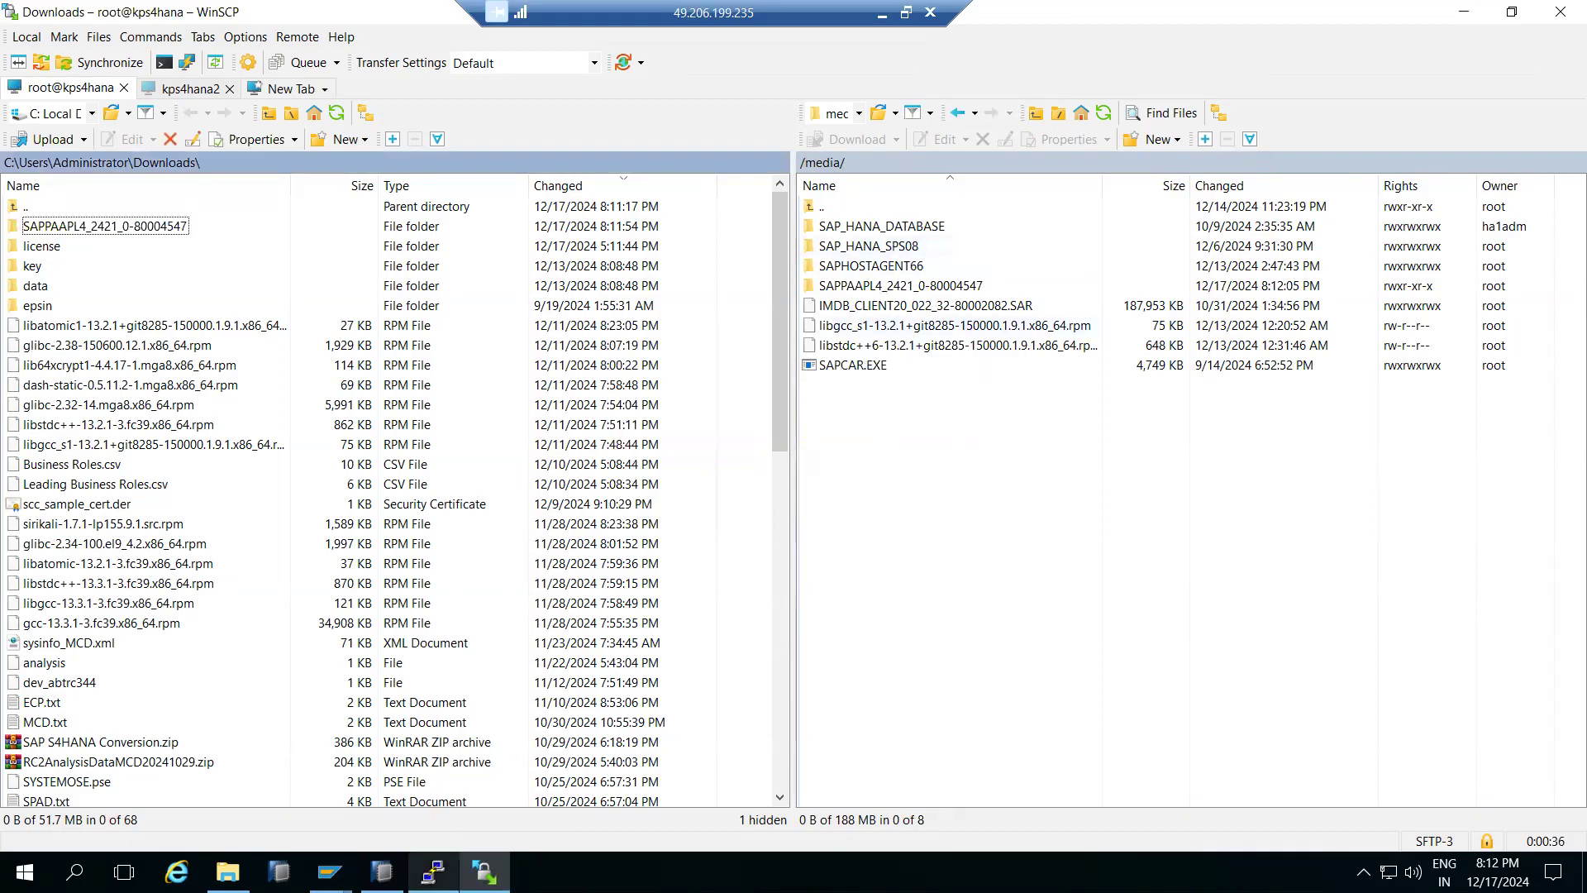
Switch to the kps4hana PuTTY session and exit the hdbadm shell to return to root.
{"action": "left_click", "coordinate": [433, 872]}
{"action": "type", "text": "exit"}
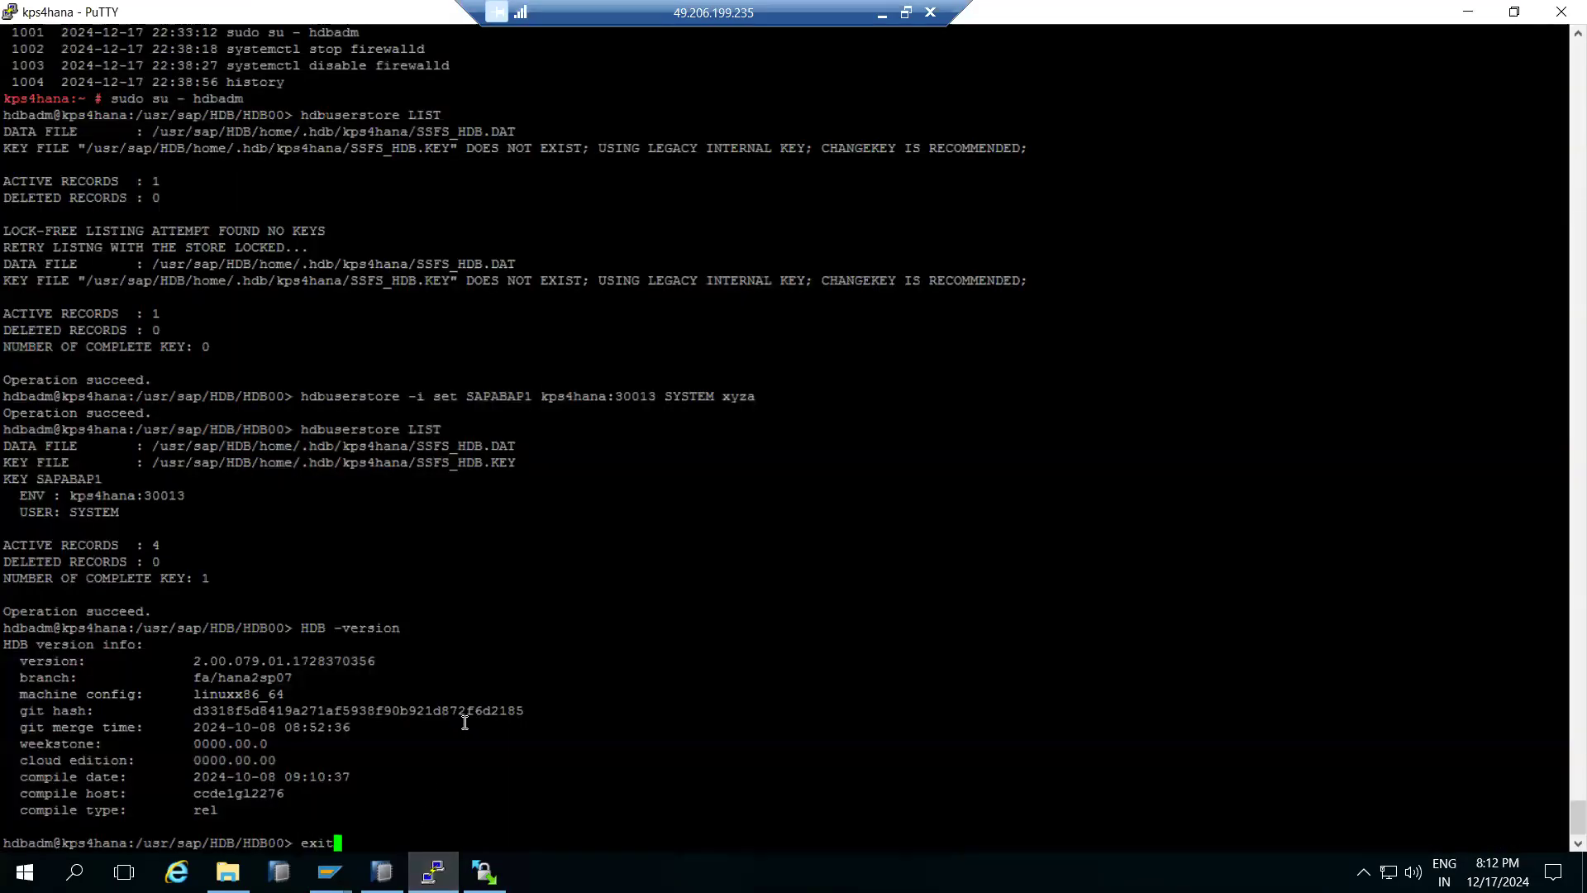
{"action": "key", "text": "Return"}
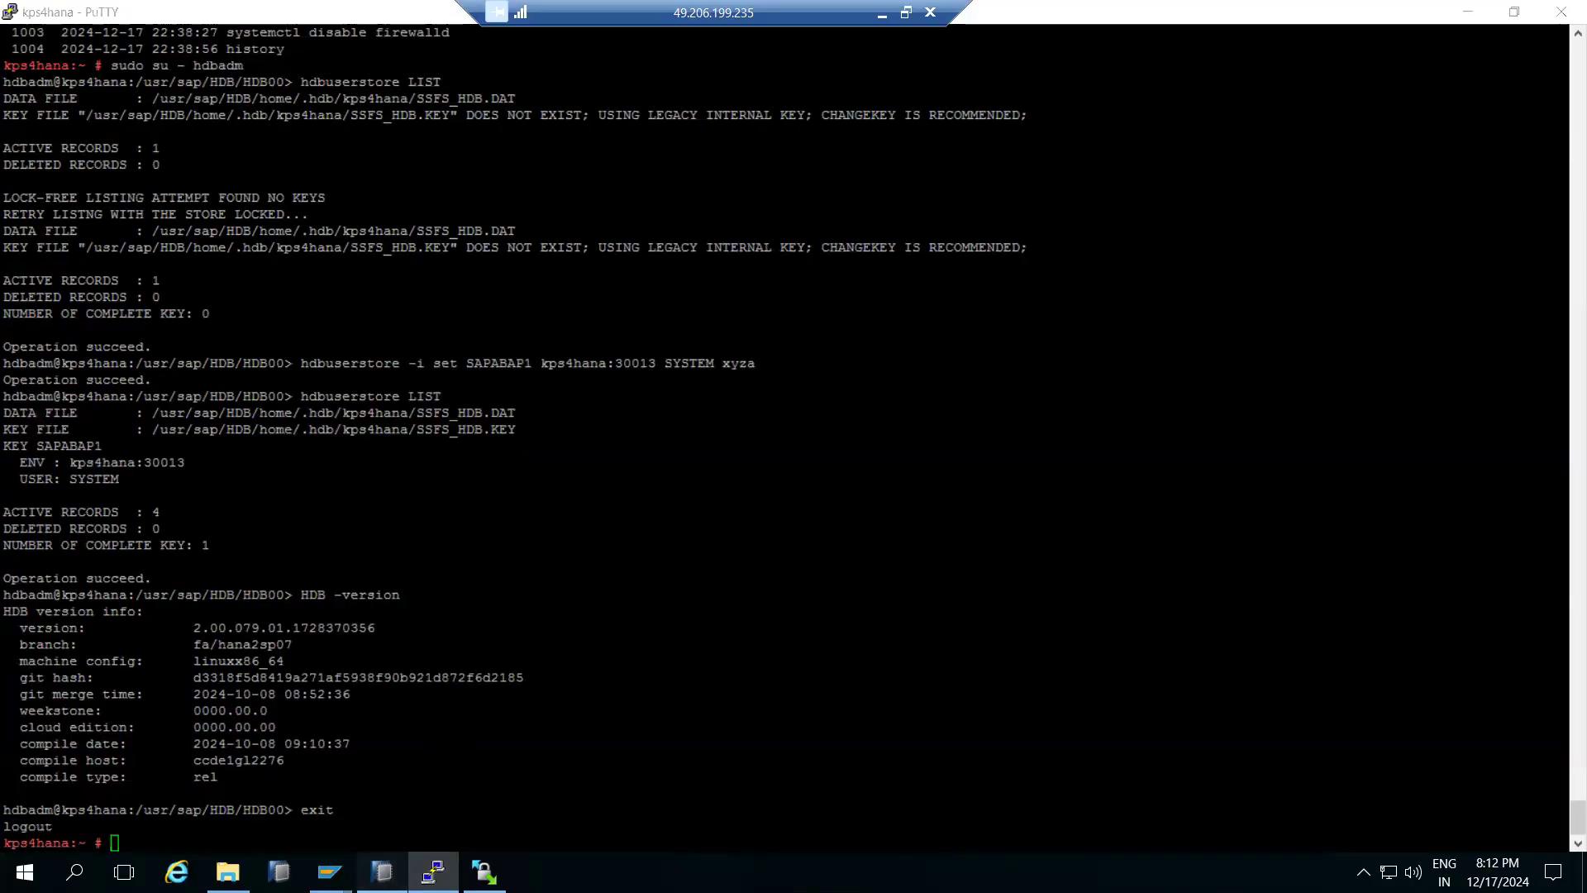
Switch to HANA Studio and examine the SYSTEMDB@HDB system overview, including its general information.
{"action": "left_click", "coordinate": [382, 871]}
{"action": "left_click", "coordinate": [425, 138]}
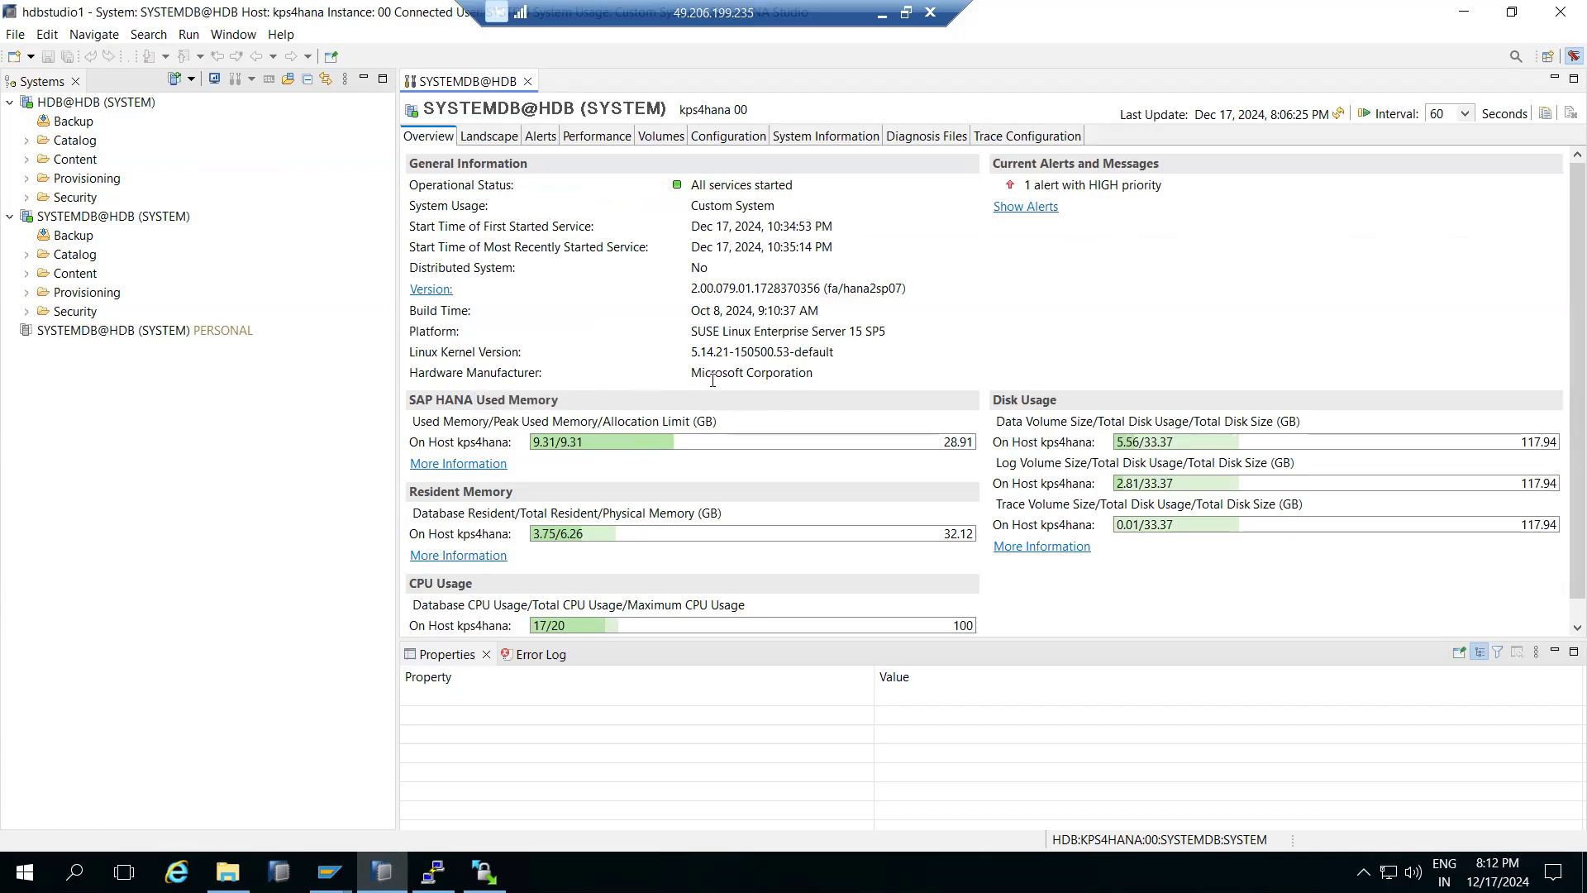
{"action": "left_click_drag", "start_coordinate": [713, 379], "coordinate": [793, 378]}
Switch back to PuTTY, change to the /media directory and list its contents with ls -ltr.
{"action": "left_click", "coordinate": [433, 872]}
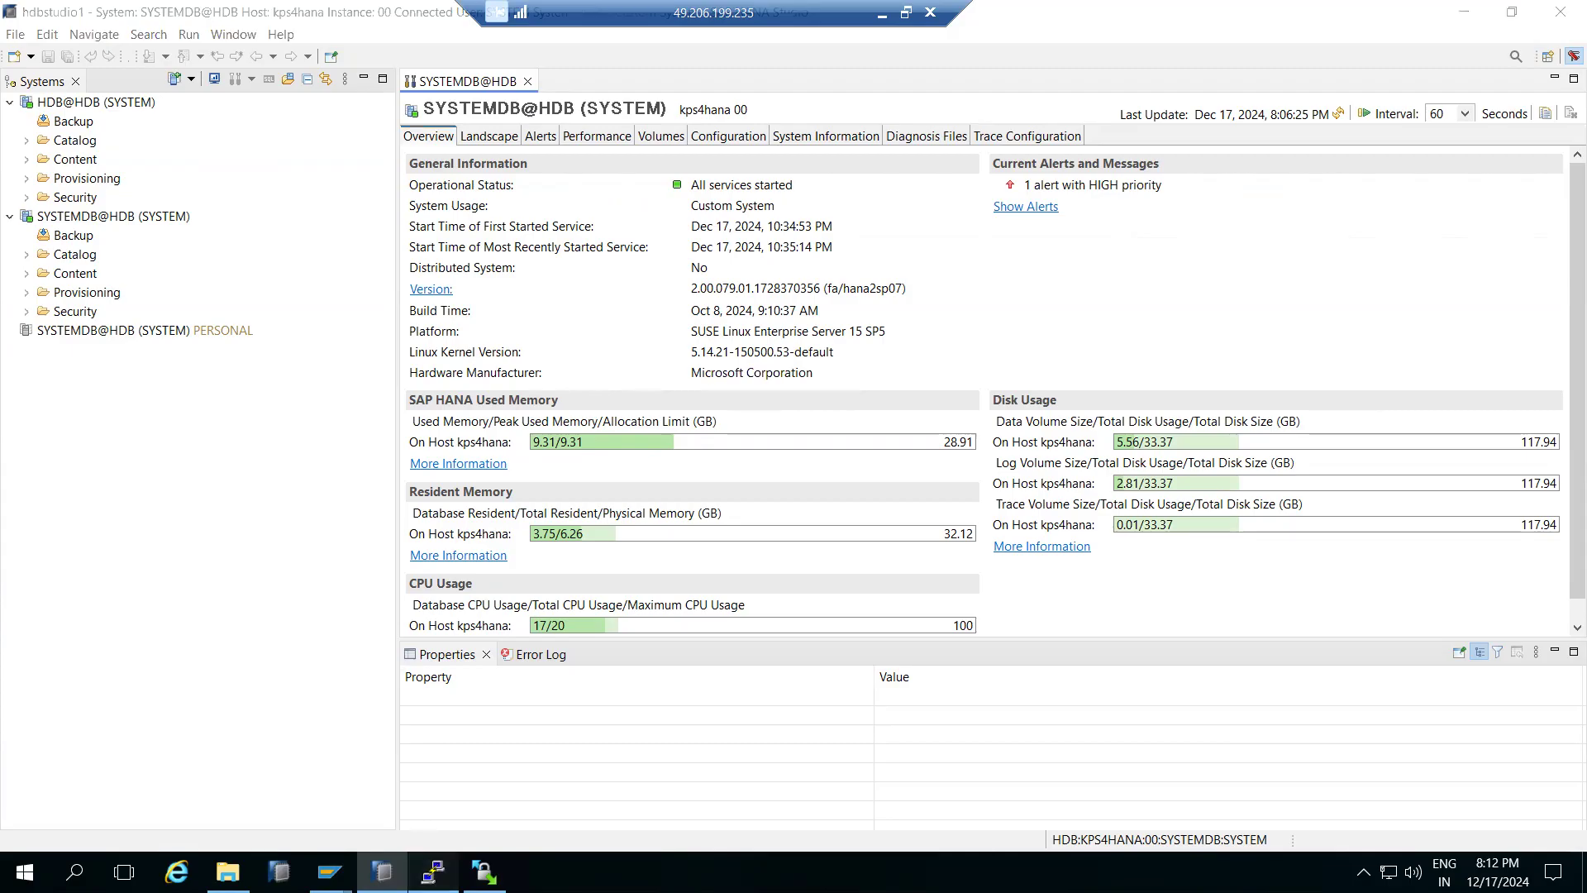
{"action": "type", "text": "cd /media"}
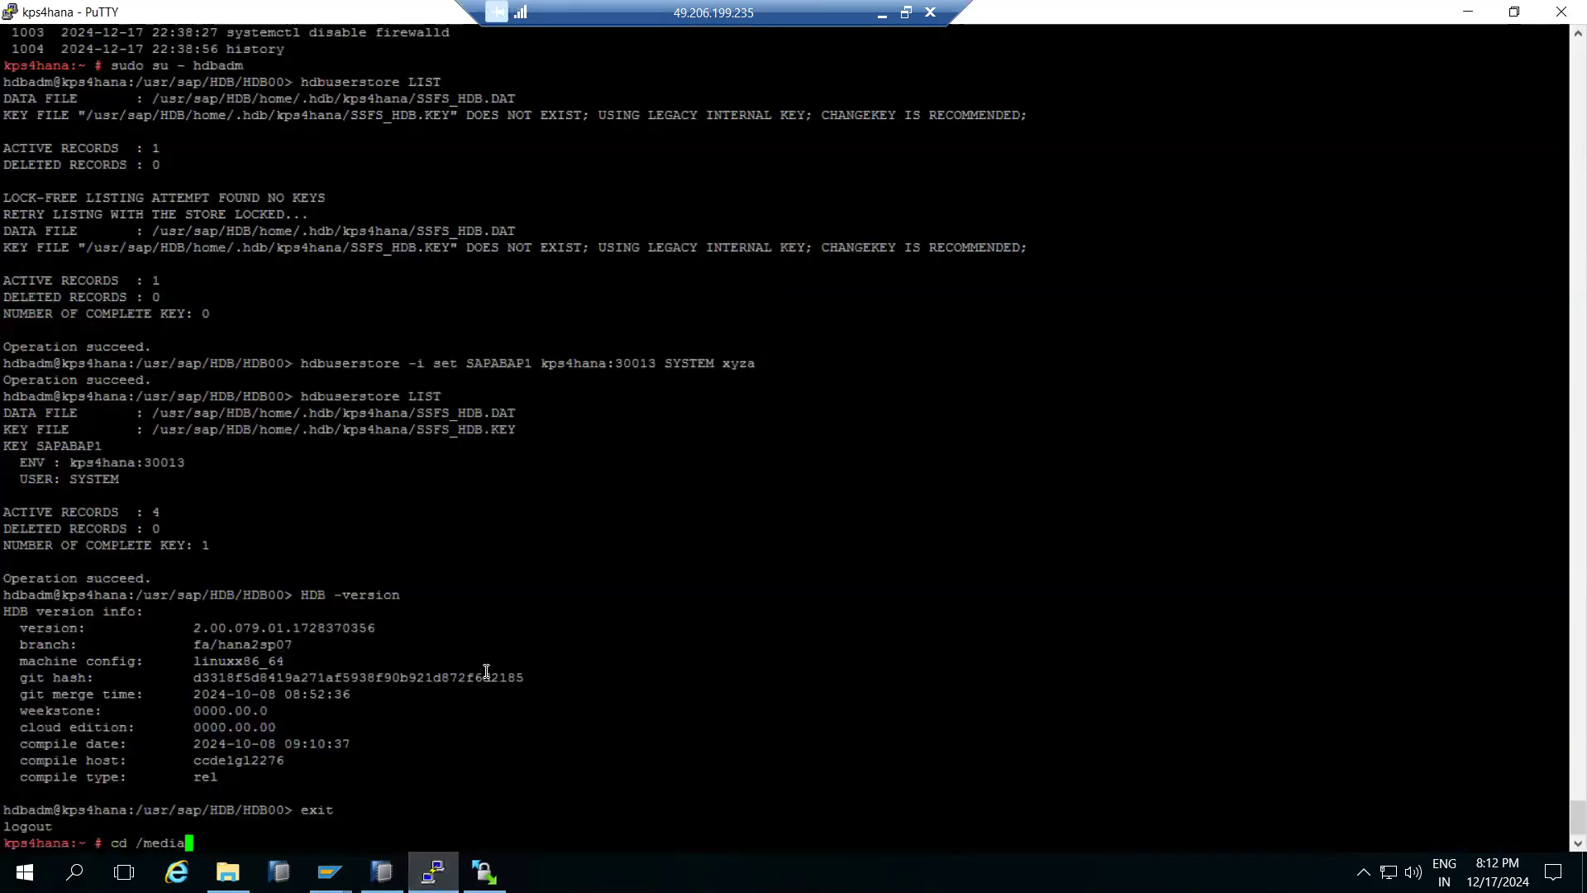
{"action": "key", "text": "Return"}
{"action": "type", "text": "ls -ltr"}
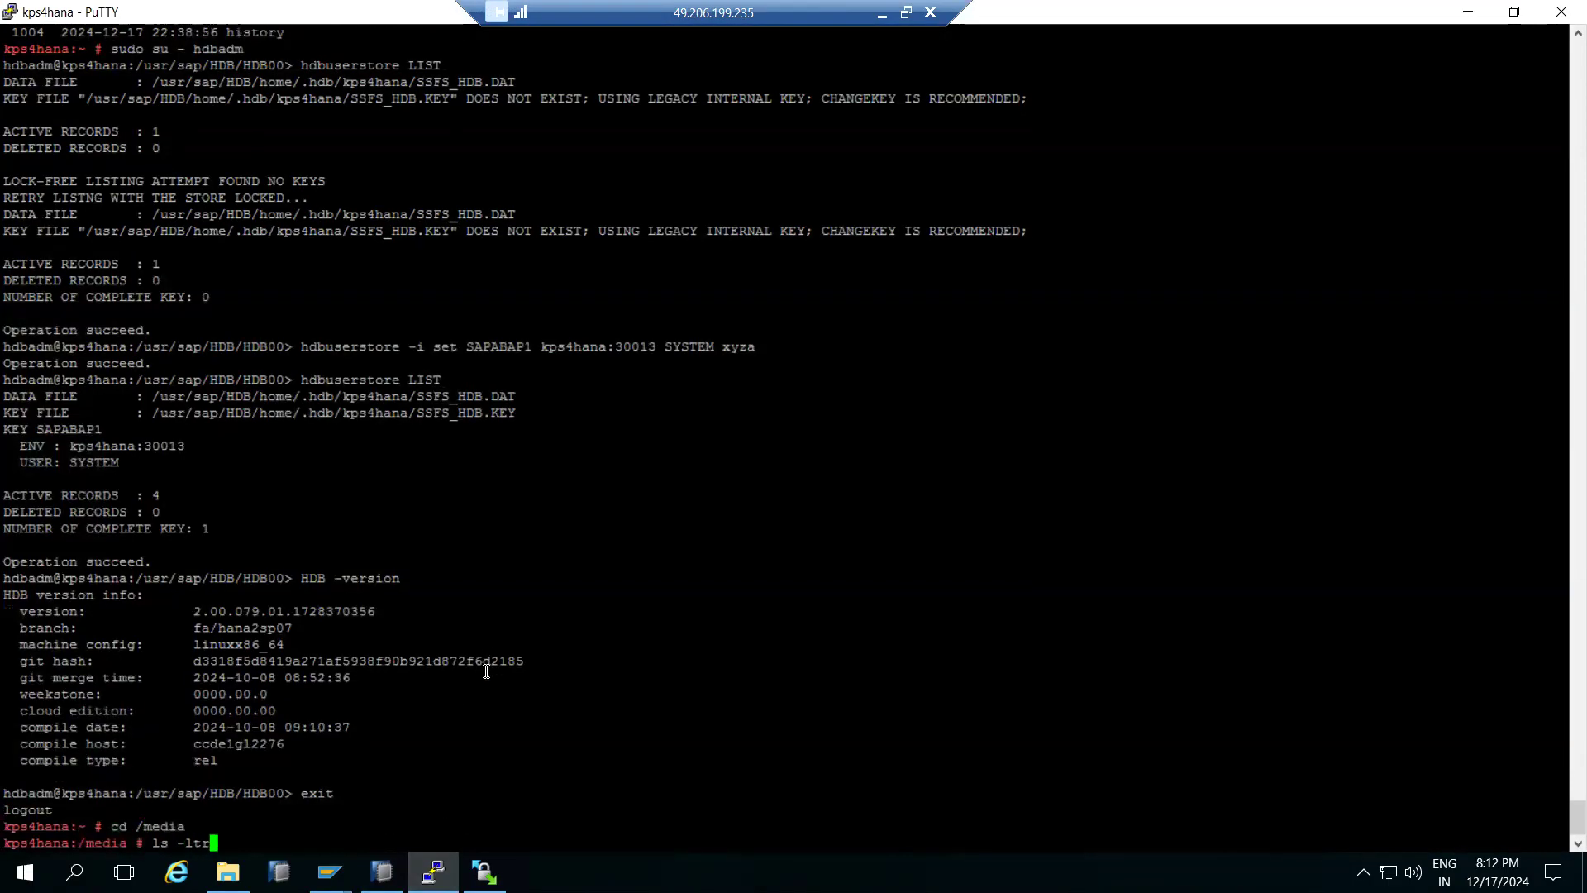
{"action": "key", "text": "Return"}
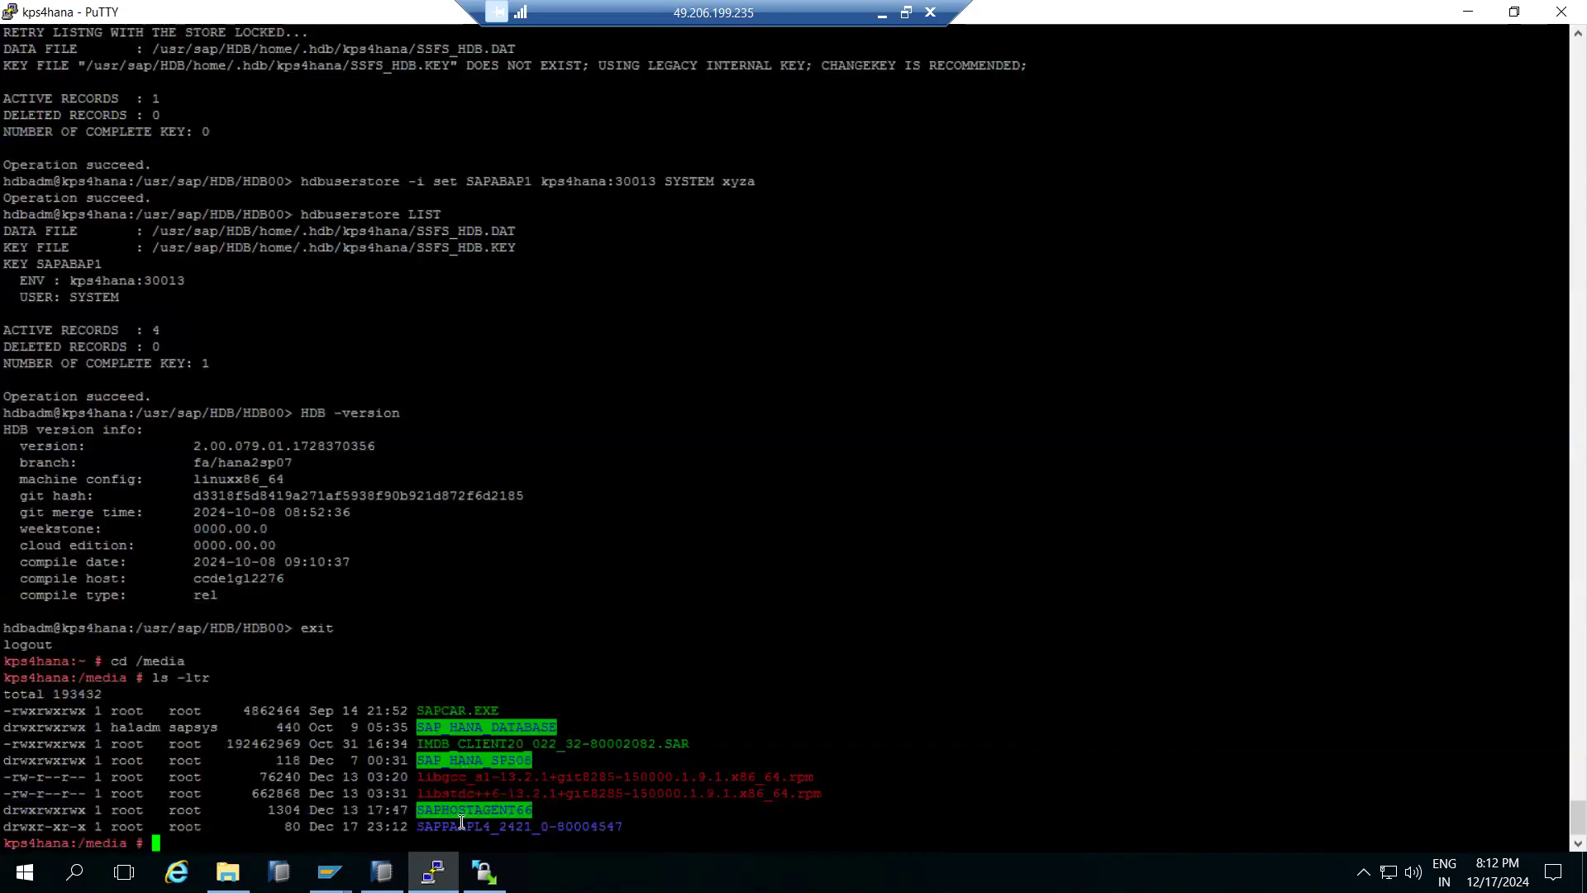
Change into the SAPPAAPL4_2421_0-80004547 directory and list its contents with ls -ltr.
{"action": "double_click", "coordinate": [461, 827]}
{"action": "type", "text": "cd"}
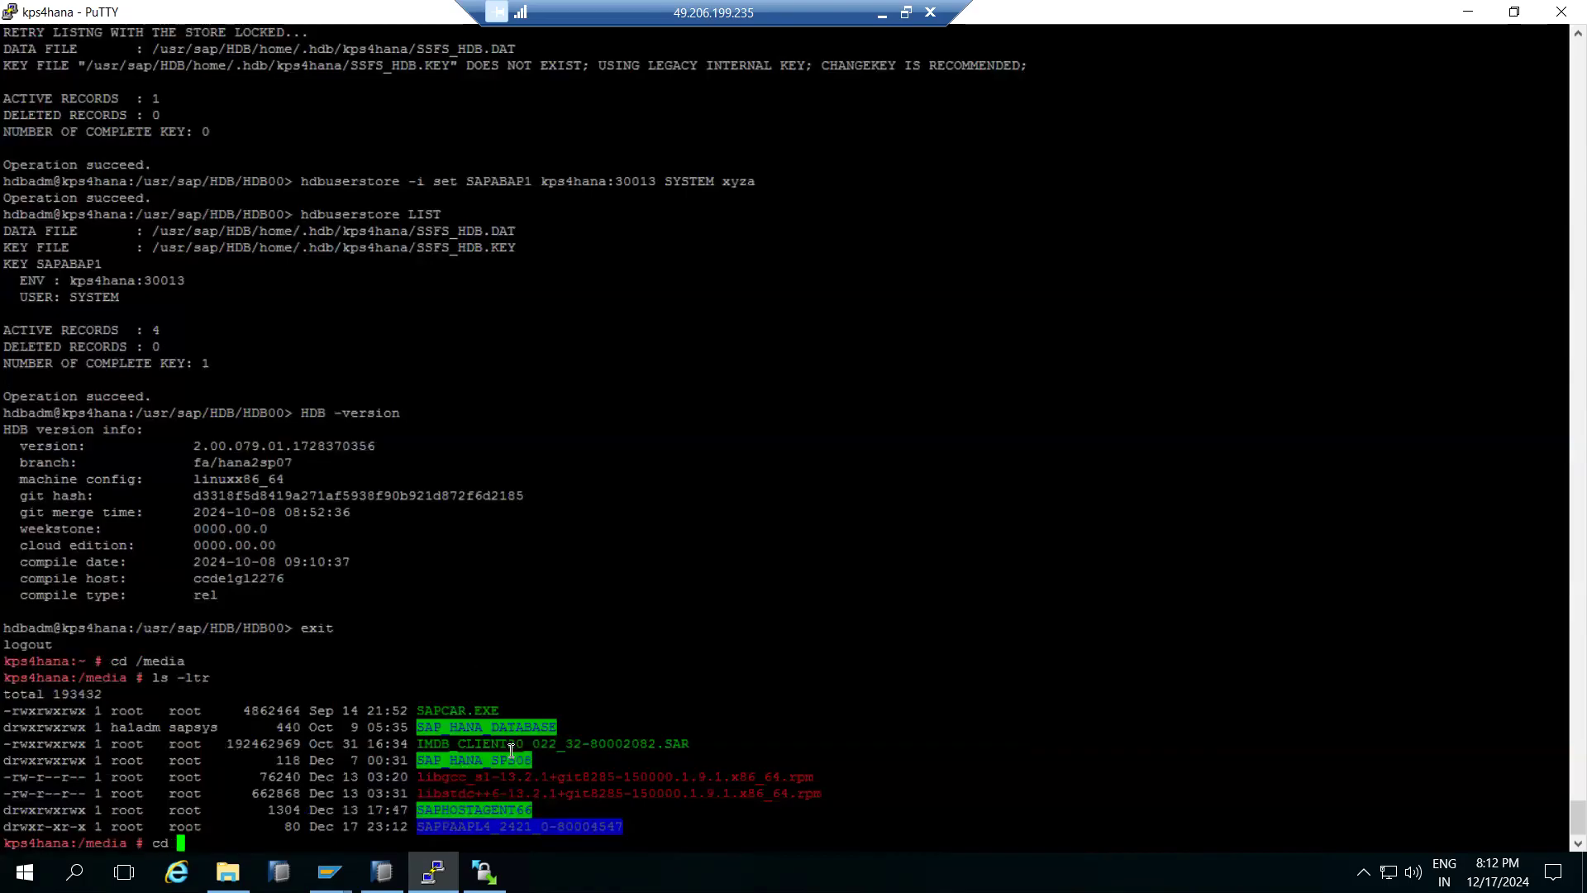
{"action": "right_click", "coordinate": [511, 750]}
{"action": "key", "text": "Return"}
{"action": "type", "text": "ls -ltr"}
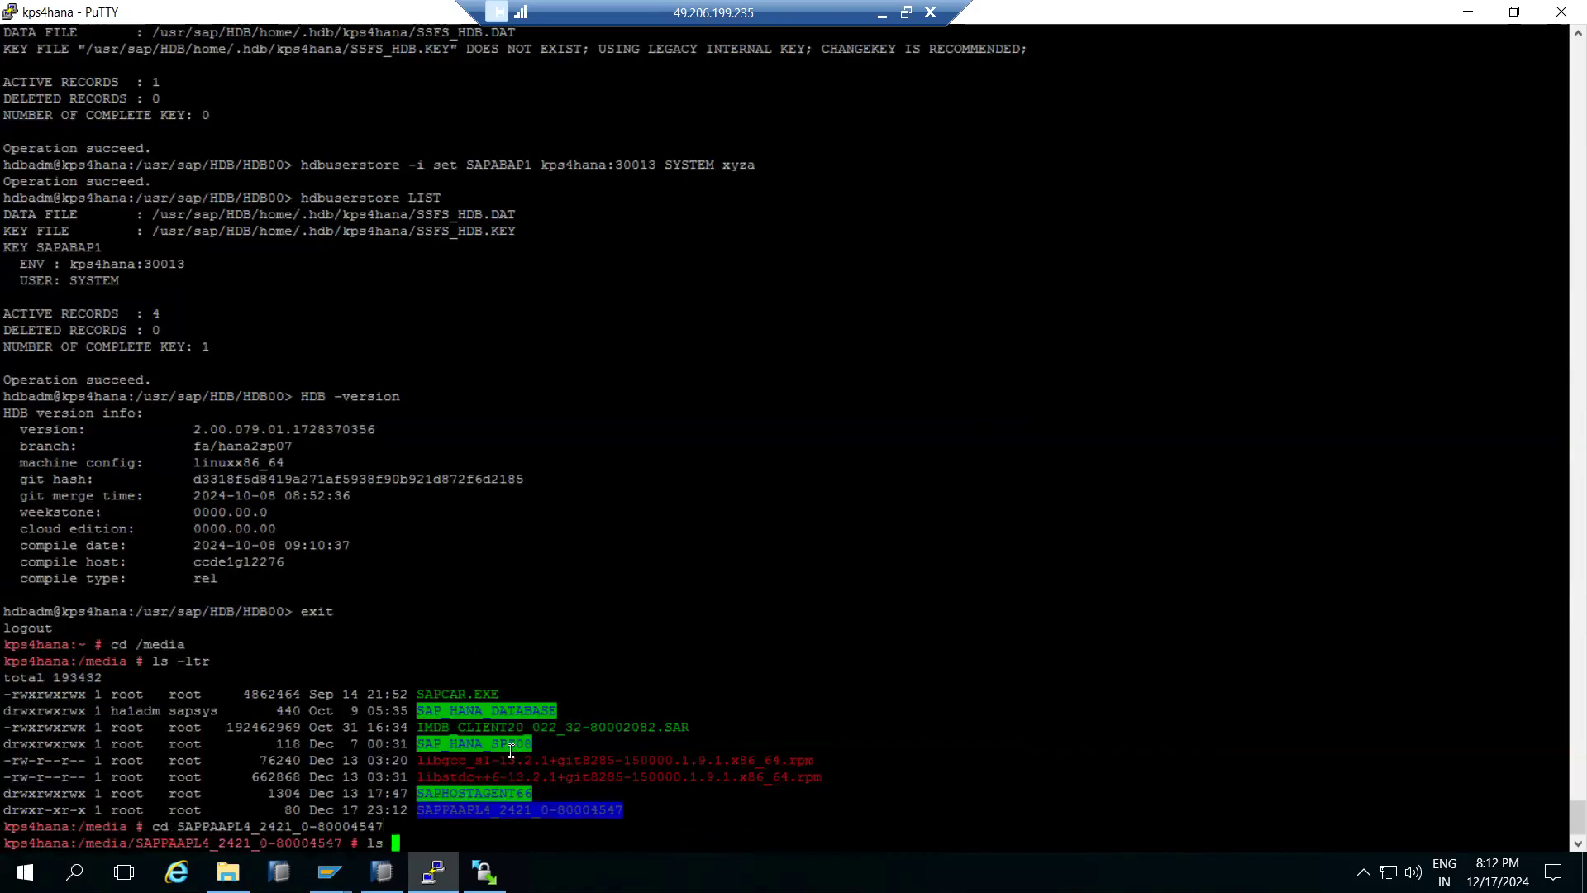
{"action": "key", "text": "Return"}
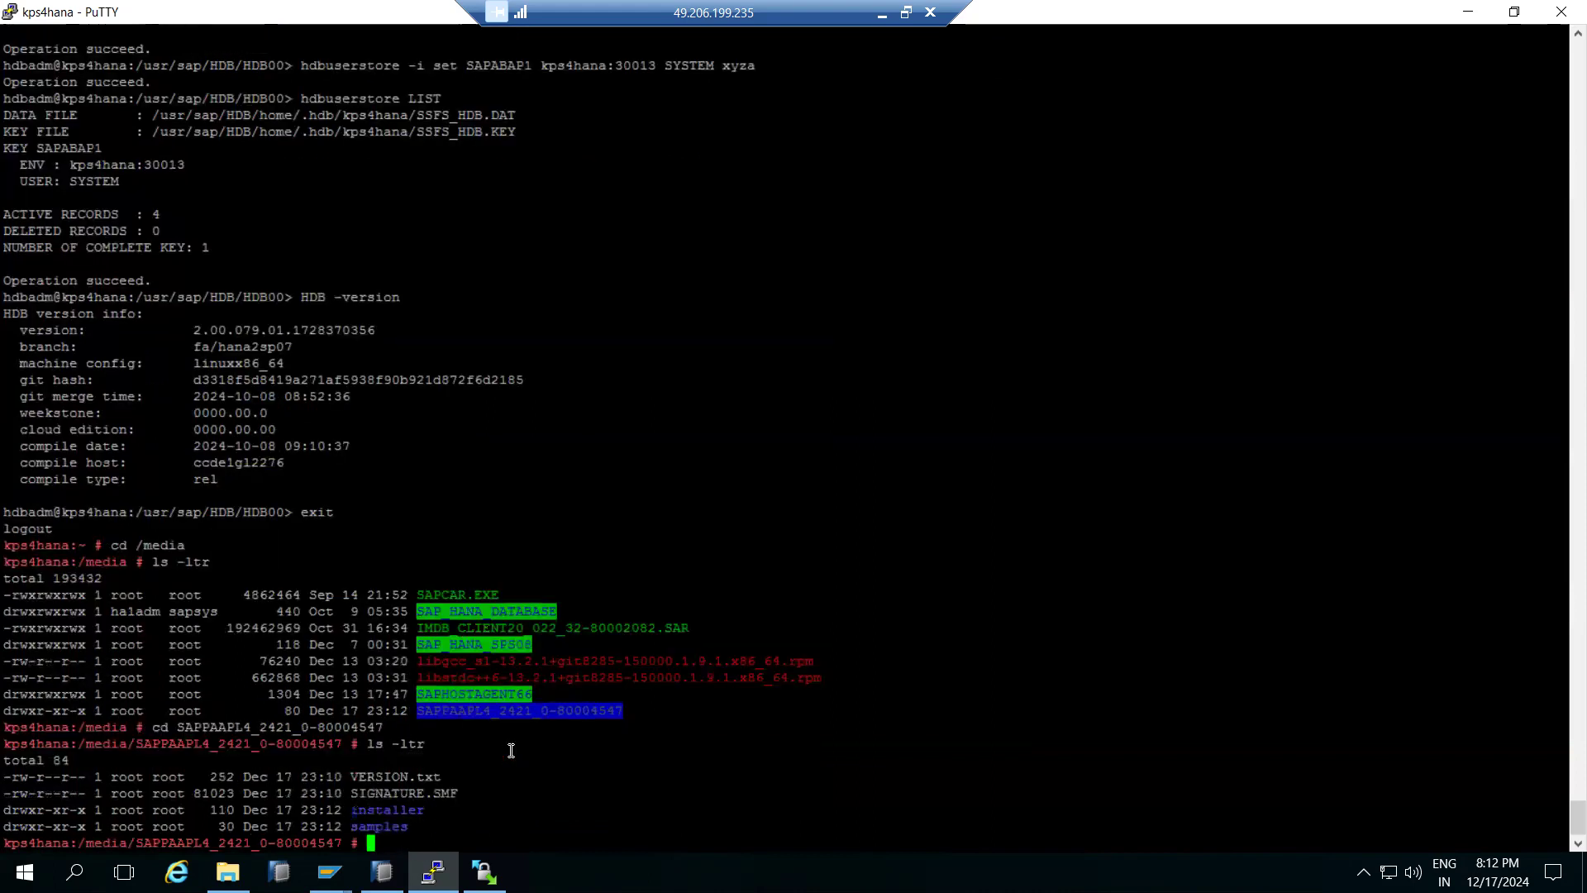
Change into the installer directory with cd in* and list its contents with ls -ltr.
{"action": "type", "text": "cd in*"}
{"action": "key", "text": "Return"}
{"action": "type", "text": "ls -t"}
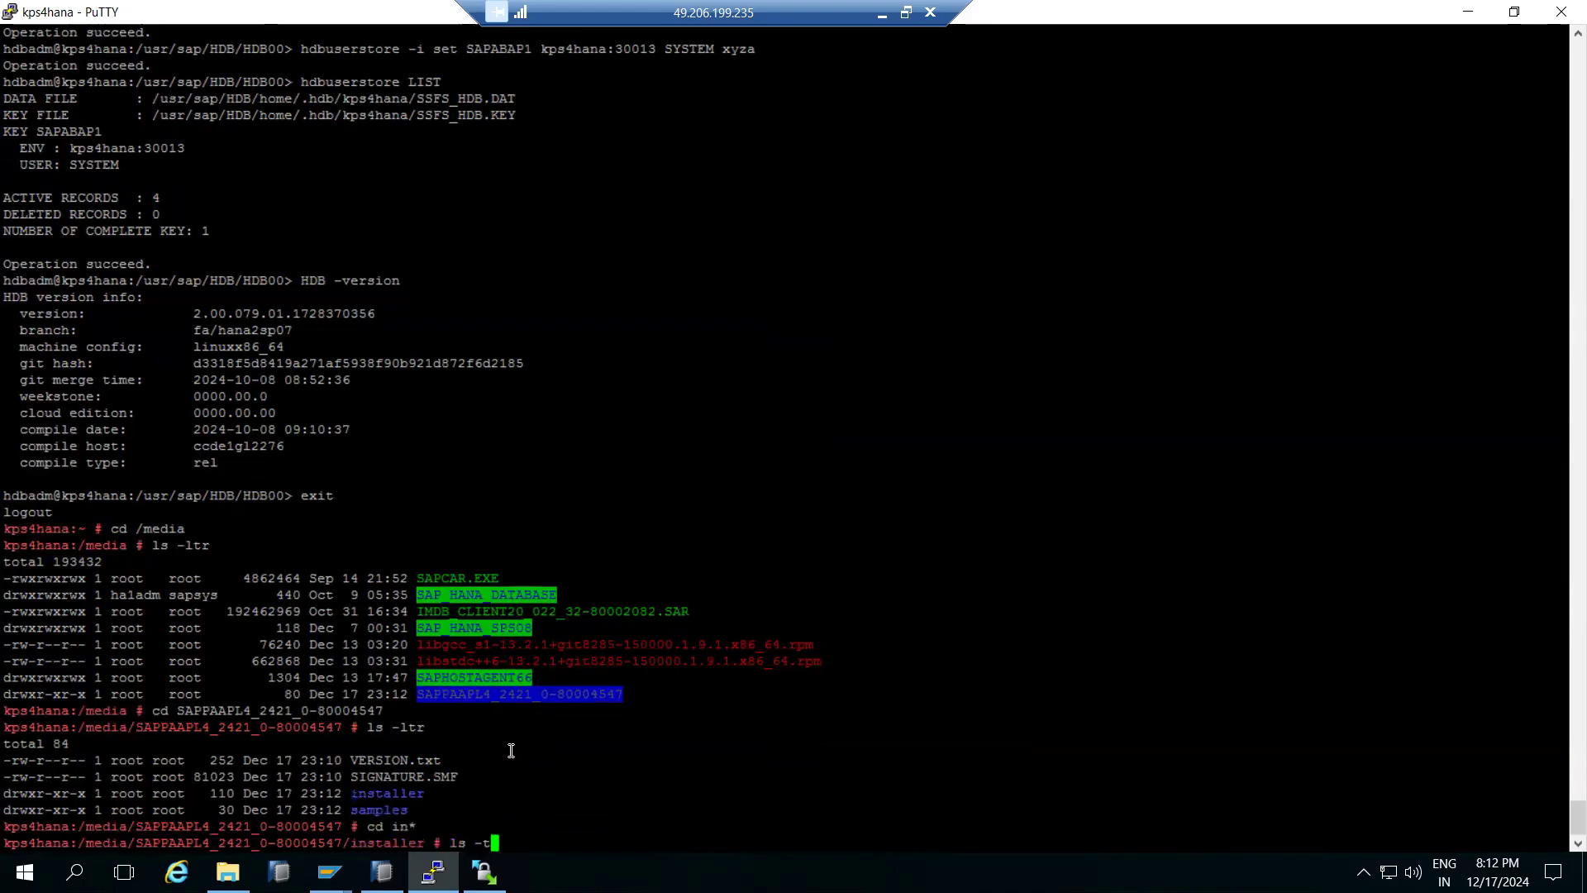
{"action": "key", "text": "BackSpace"}
{"action": "type", "text": "ltr"}
{"action": "key", "text": "Return"}
Try to start the APL installation by running ./hdbinst from the installer directory.
{"action": "type", "text": "./"}
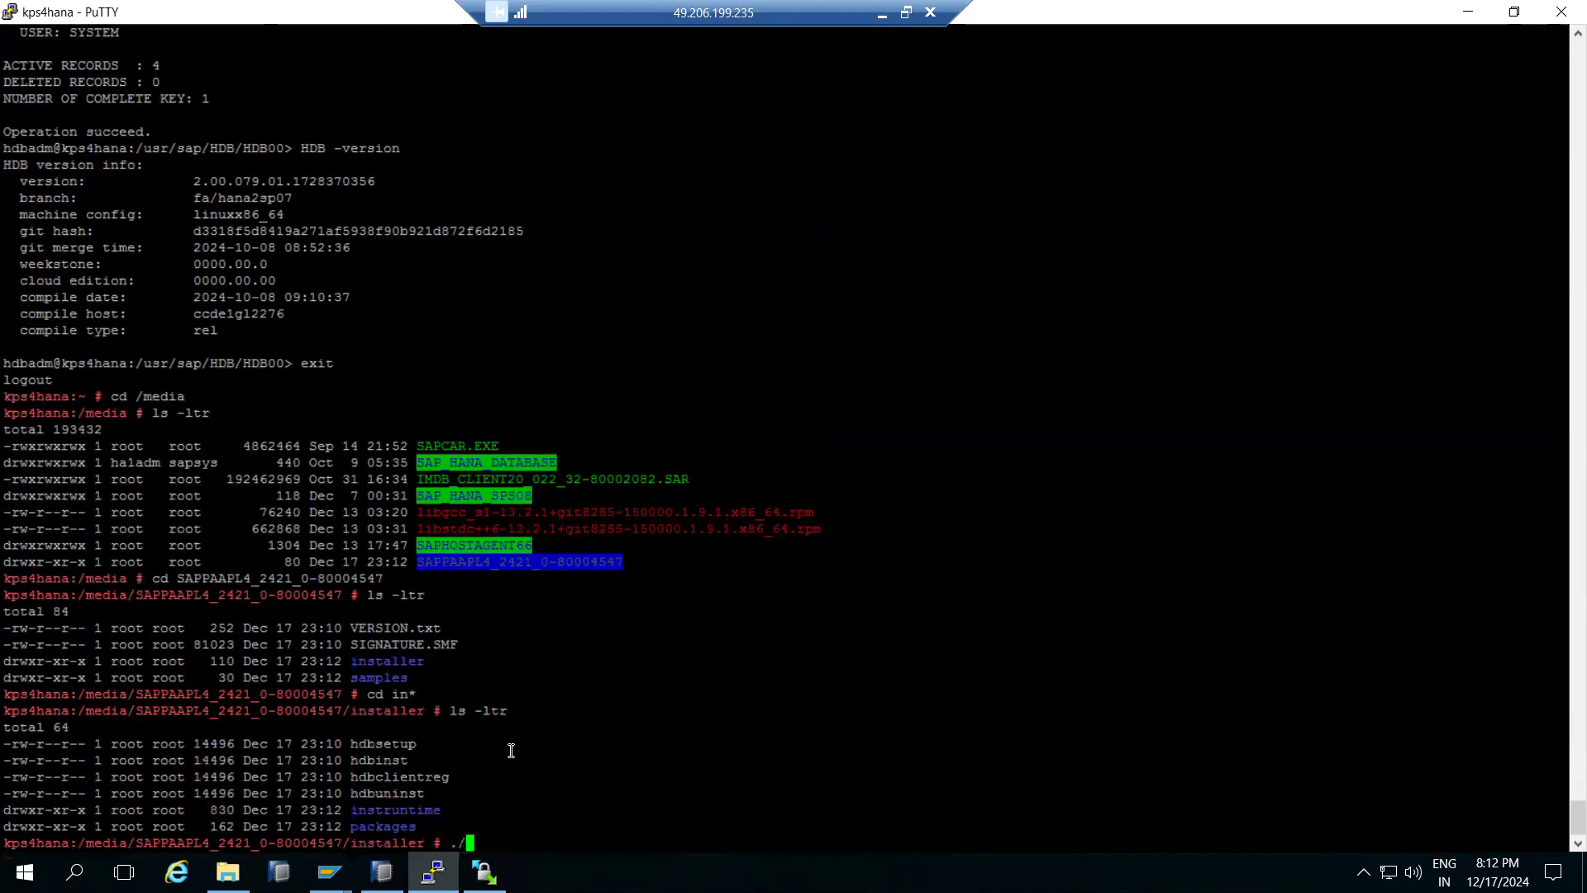
{"action": "double_click", "coordinate": [377, 761]}
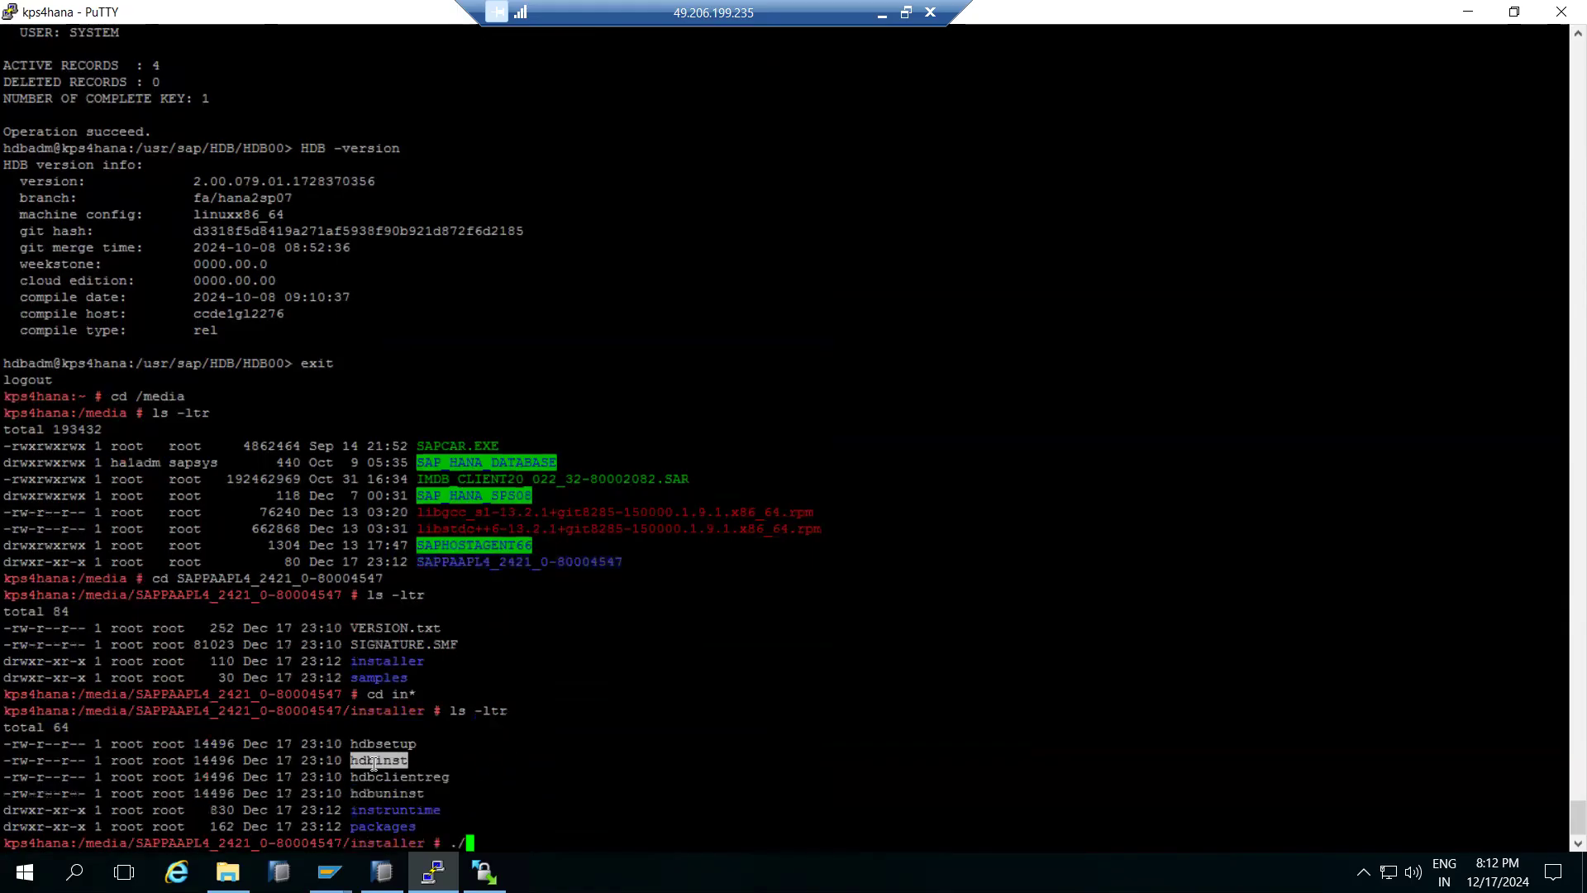
{"action": "right_click", "coordinate": [377, 762]}
{"action": "key", "text": "Return"}
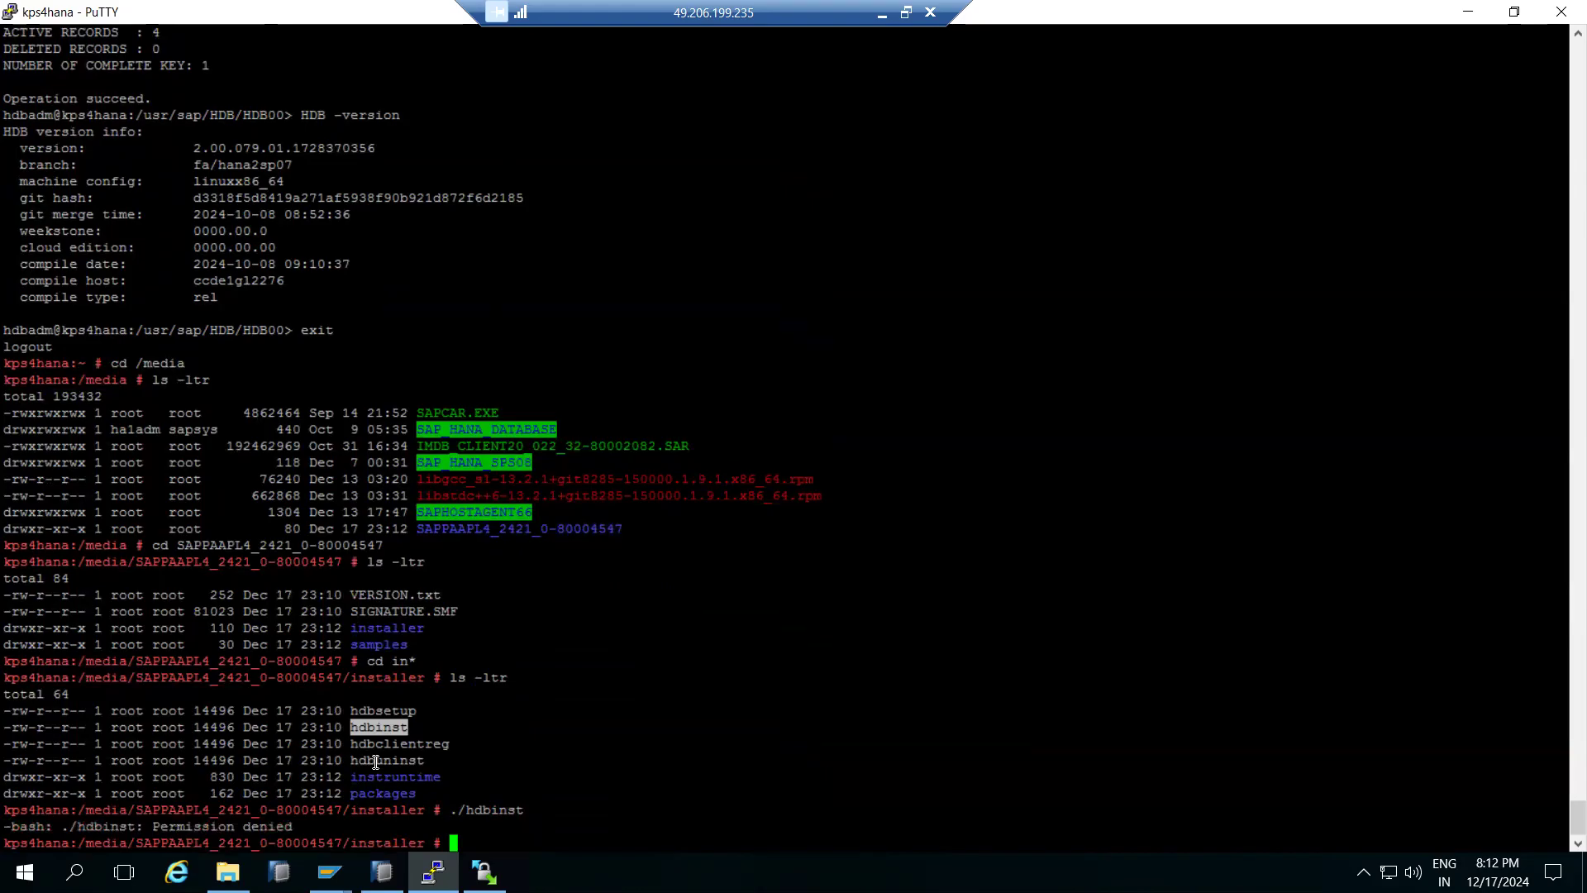
Grant full permissions on the installer directory's items with chmod 777 * and rerun ./hdbinst.
{"action": "type", "text": "chmod 777 *"}
{"action": "key", "text": "Return"}
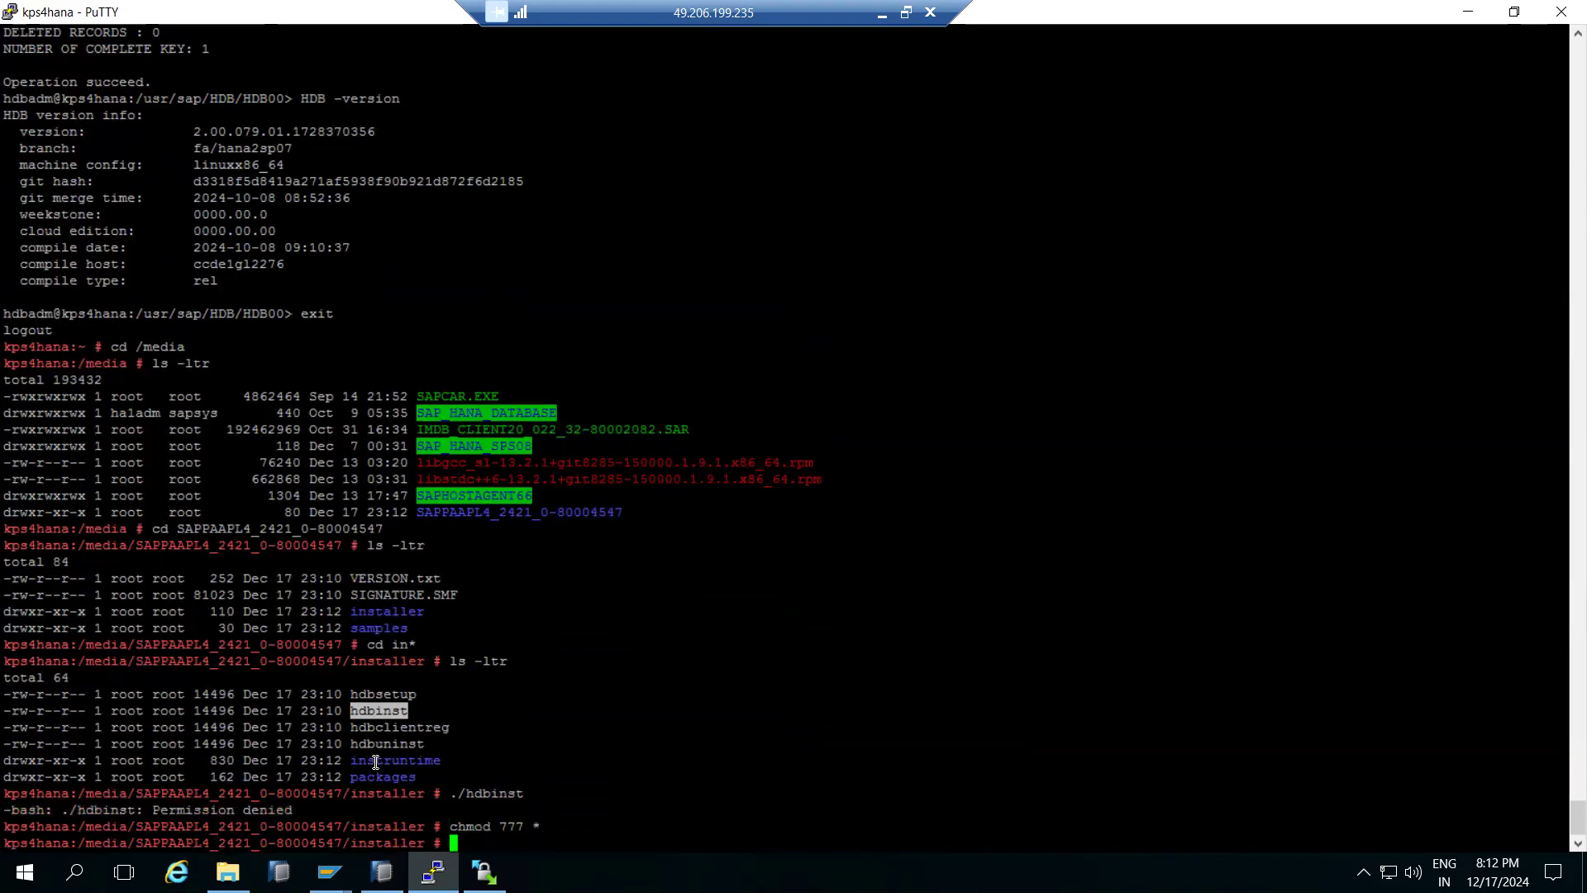
{"action": "key", "text": "Up"}
{"action": "key", "text": "Up"}
{"action": "key", "text": "Return"}
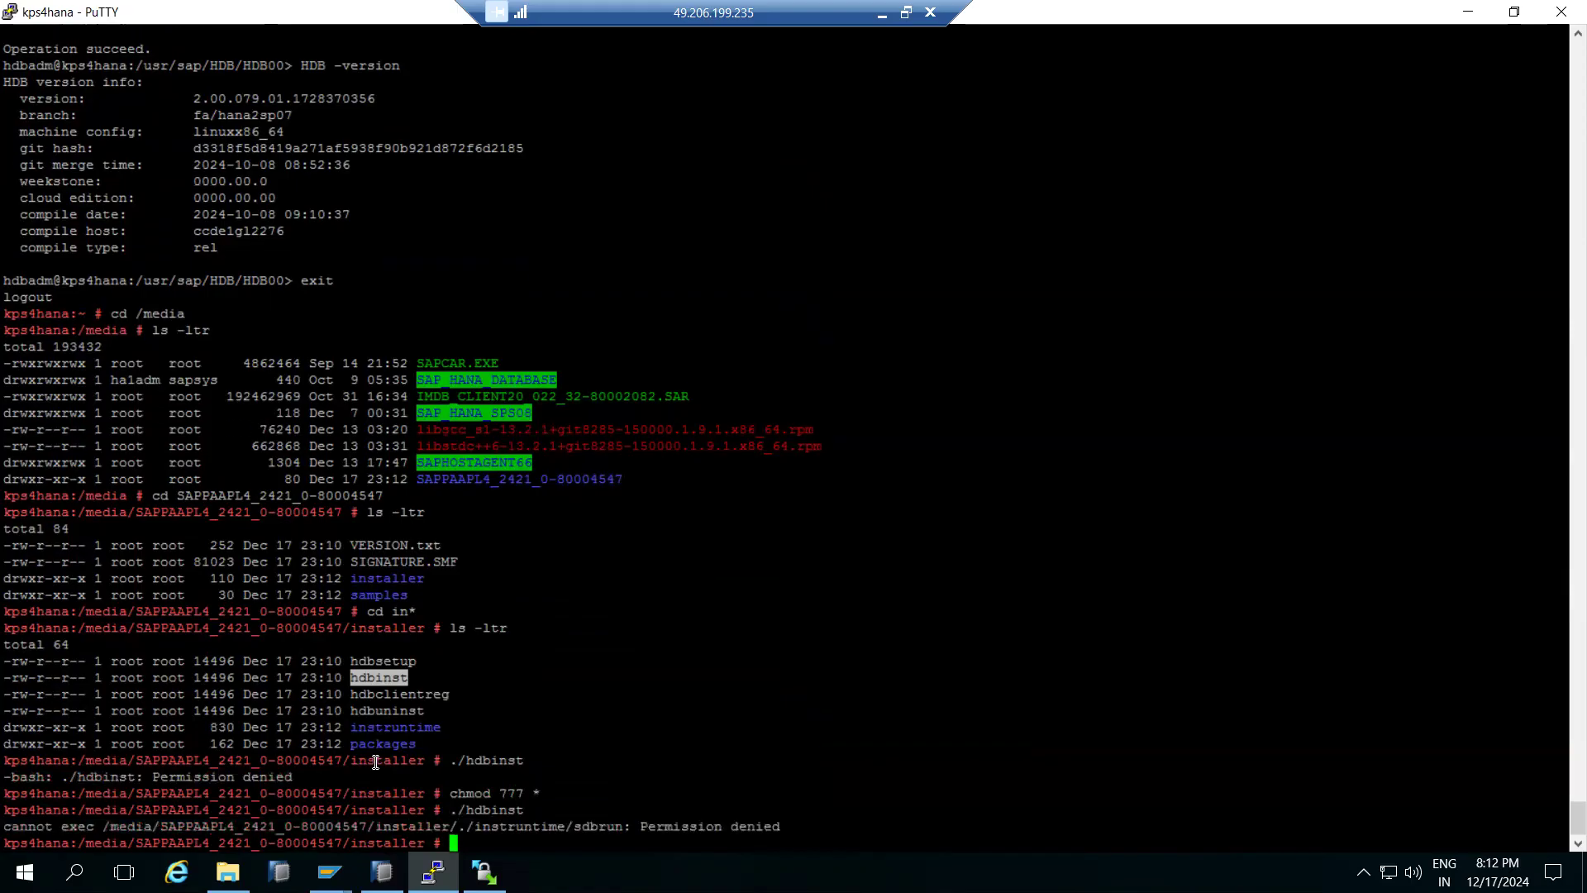
Go up two levels to /media and grant full permissions recursively on everything in it with chmod -R 777 *.
{"action": "type", "text": "cd ../"}
{"action": "key", "text": "Return"}
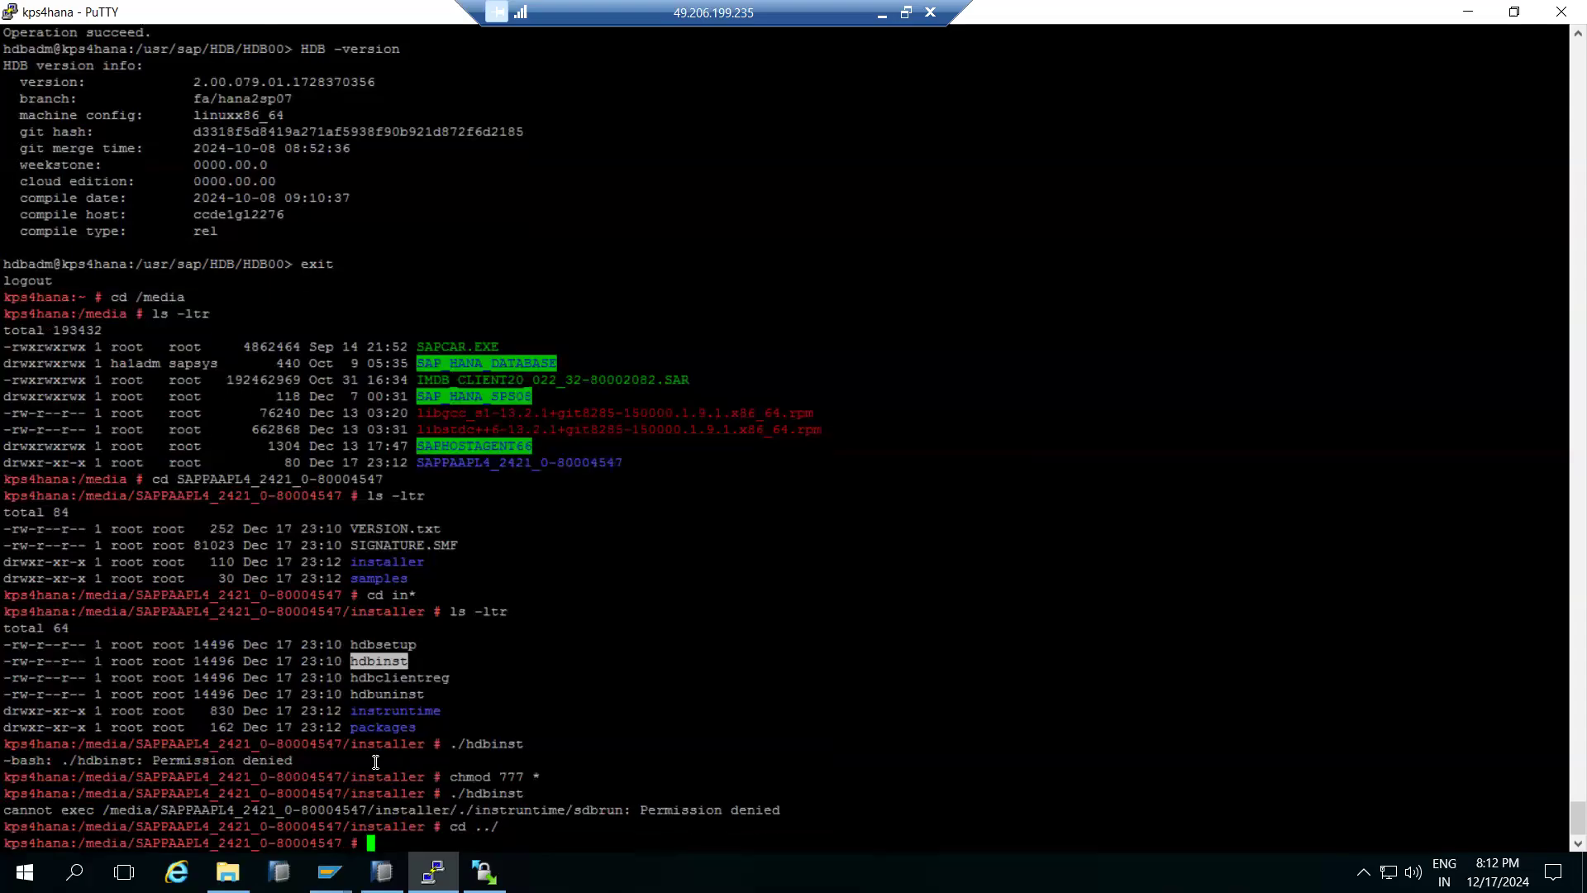
{"action": "type", "text": "cd ../"}
{"action": "key", "text": "Return"}
{"action": "type", "text": "chmod"}
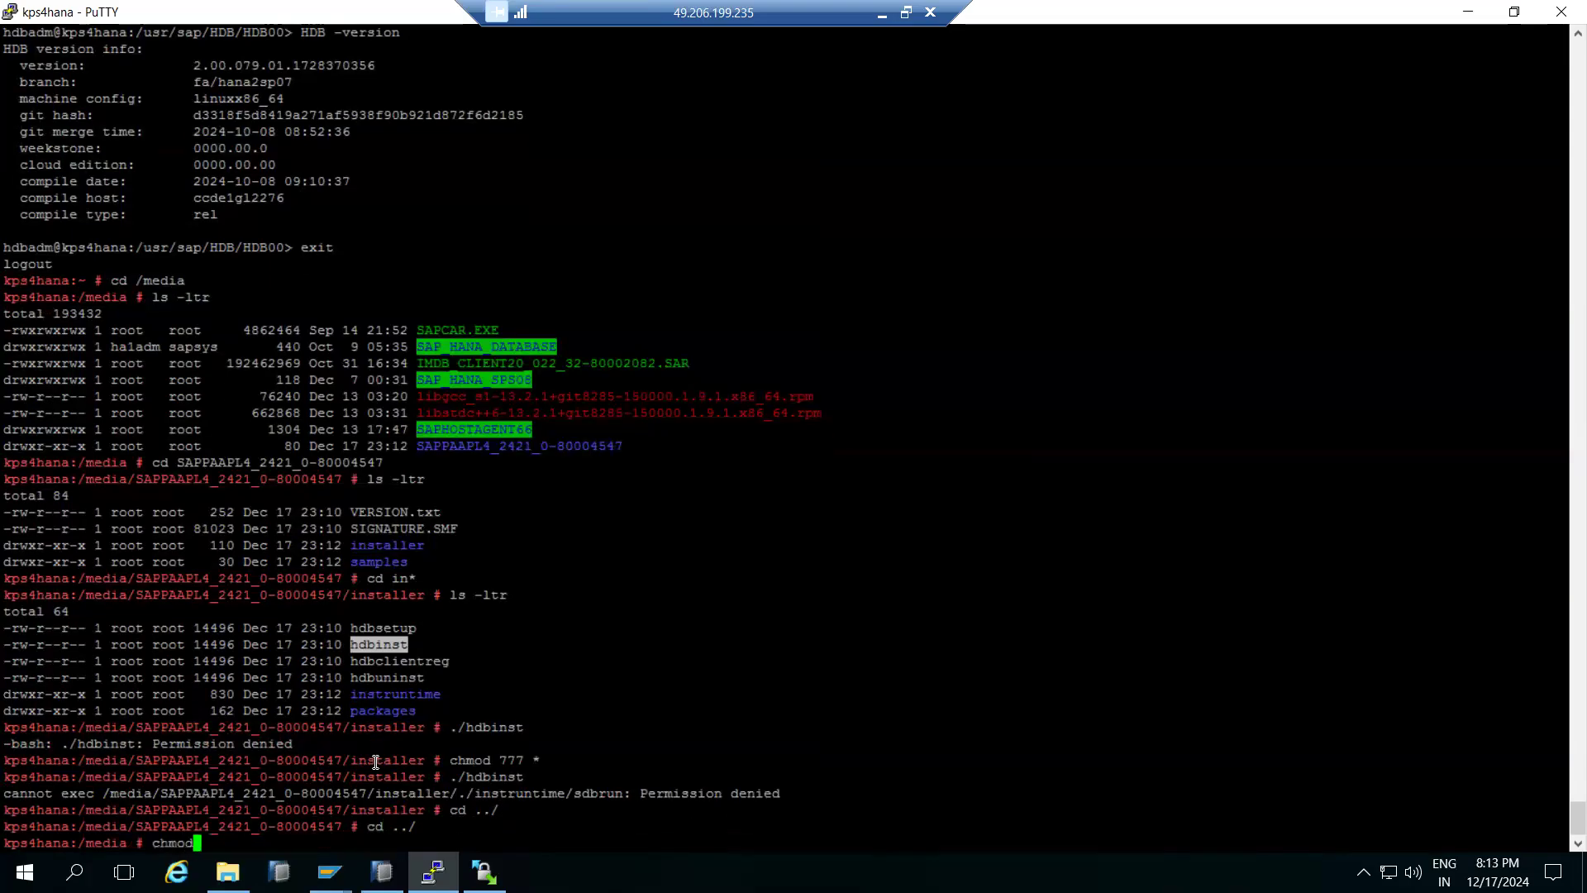
{"action": "type", "text": " -R 777 *"}
{"action": "key", "text": "Return"}
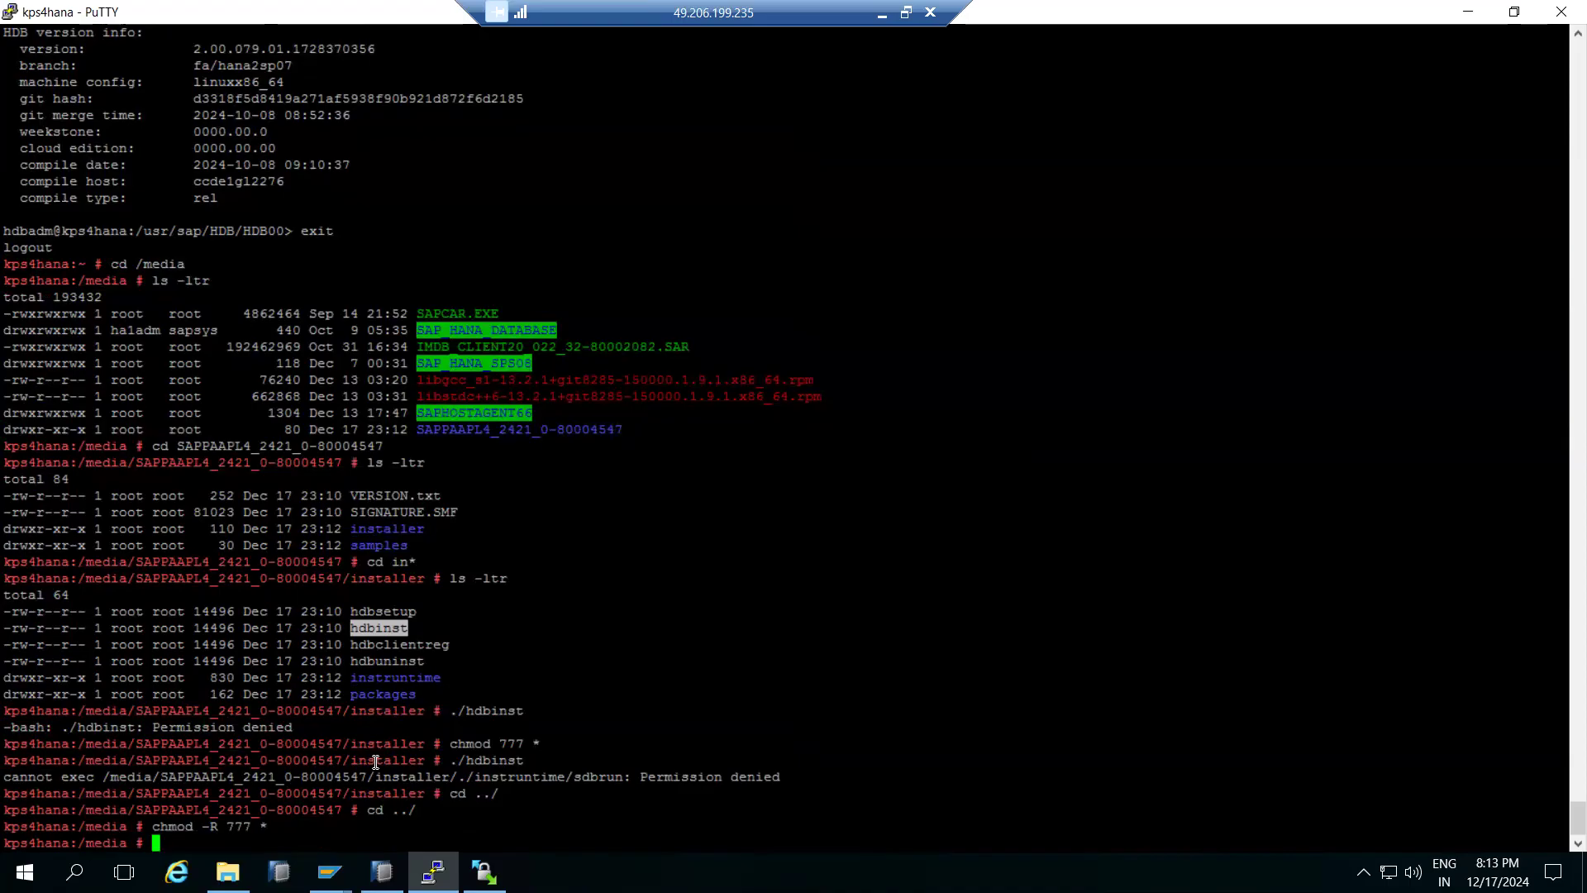
Change back into /media/SAPPAAPL4_2421_0-80004547/installer and start the APL installation with ./hdbinst.
{"action": "type", "text": "cd"}
{"action": "double_click", "coordinate": [360, 711]}
{"action": "right_click", "coordinate": [361, 711]}
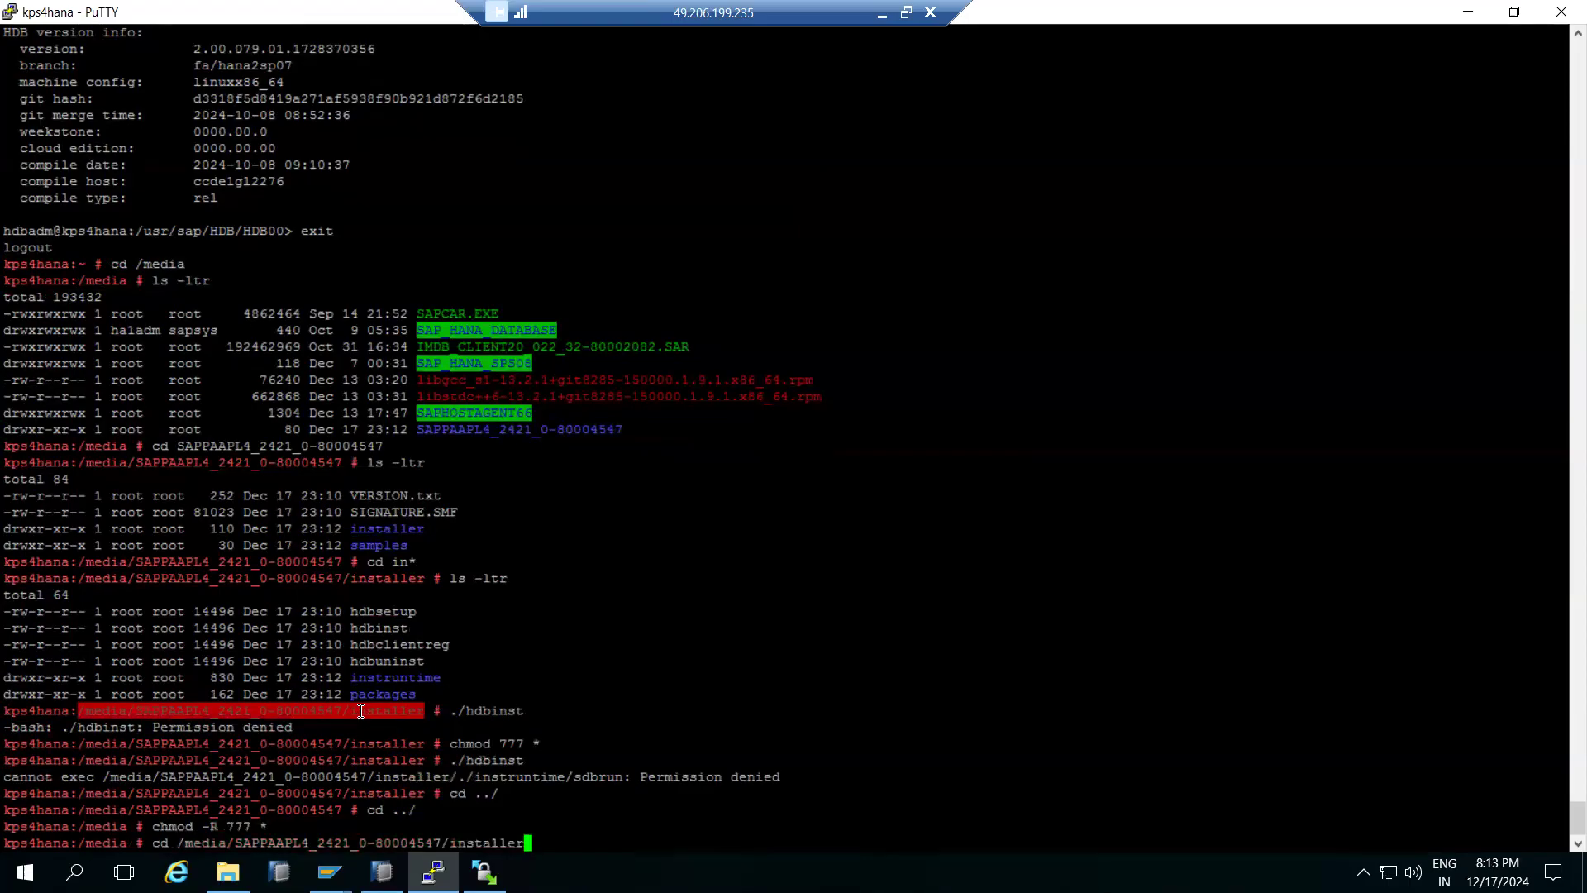
{"action": "key", "text": "Return"}
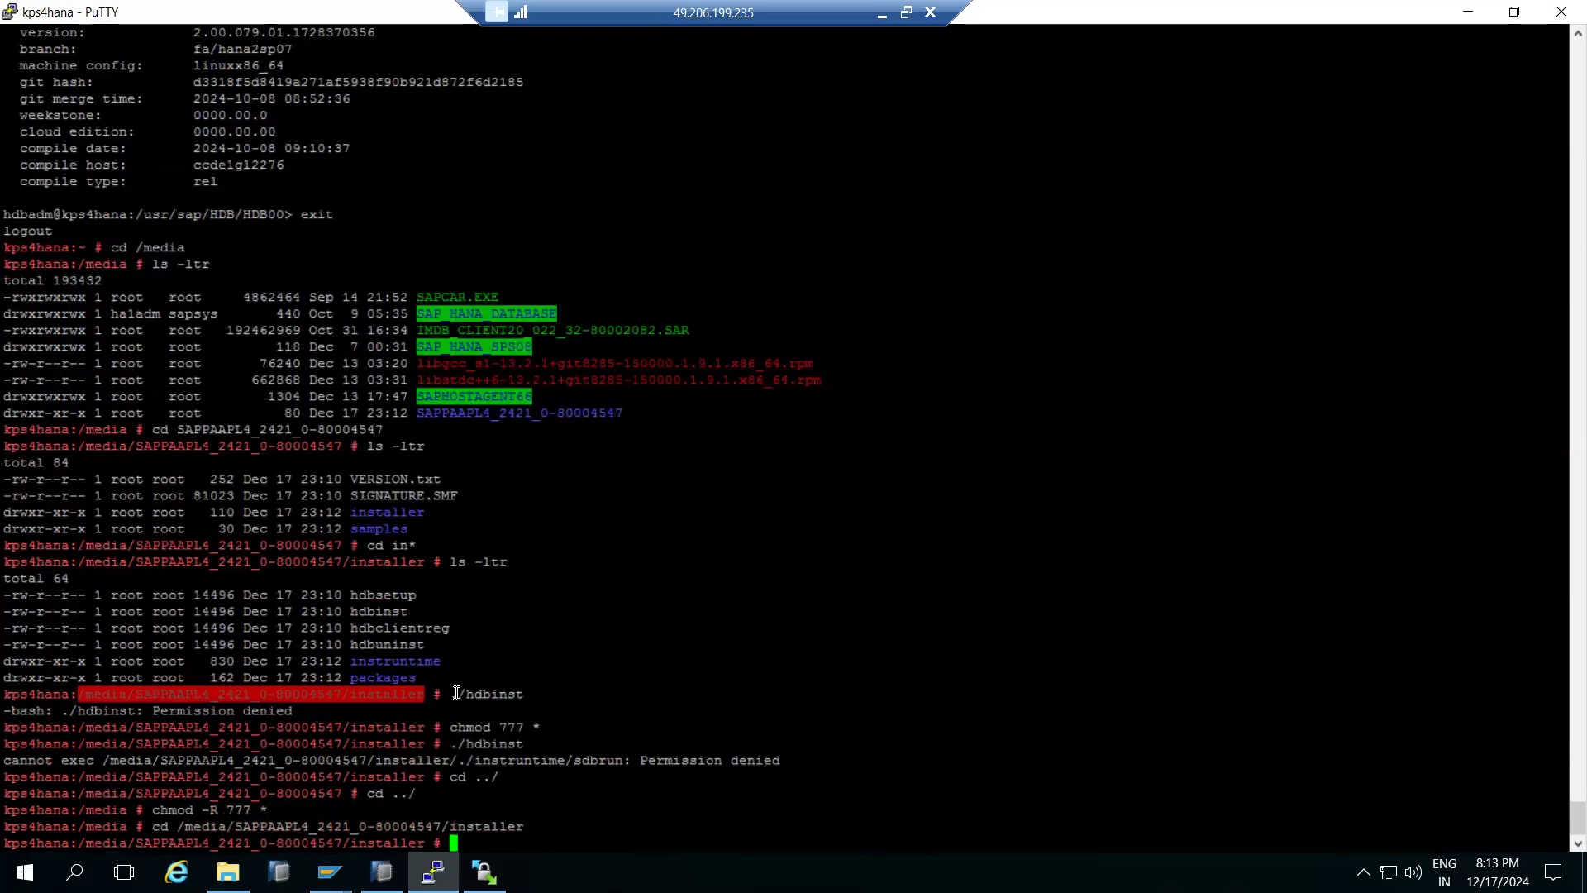
{"action": "left_click_drag", "start_coordinate": [450, 693], "coordinate": [521, 694]}
{"action": "right_click", "coordinate": [544, 651]}
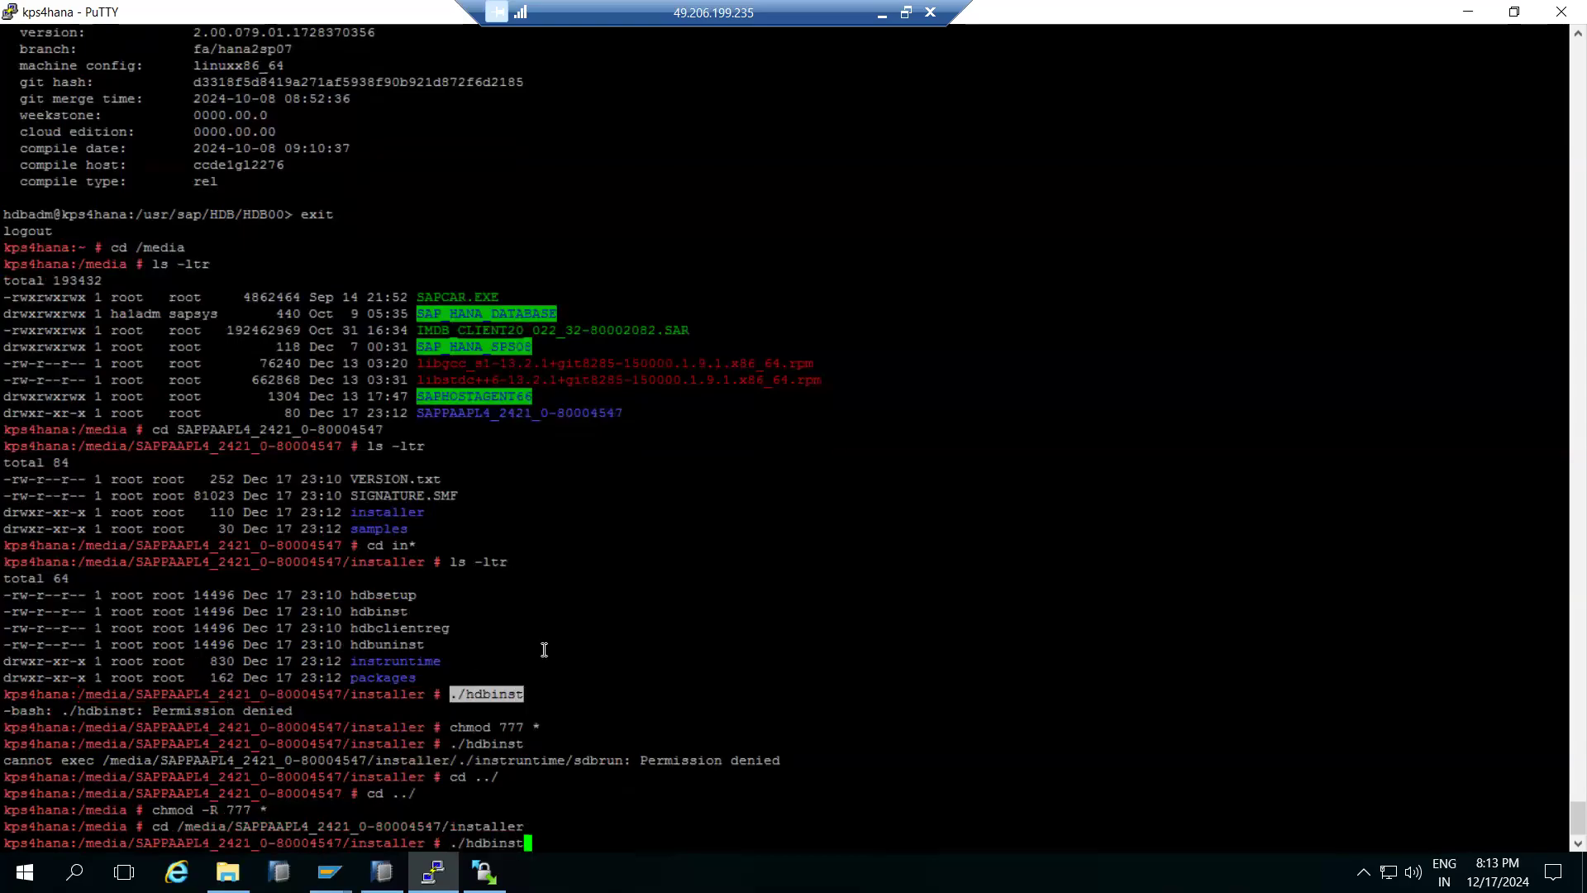
{"action": "key", "text": "Return"}
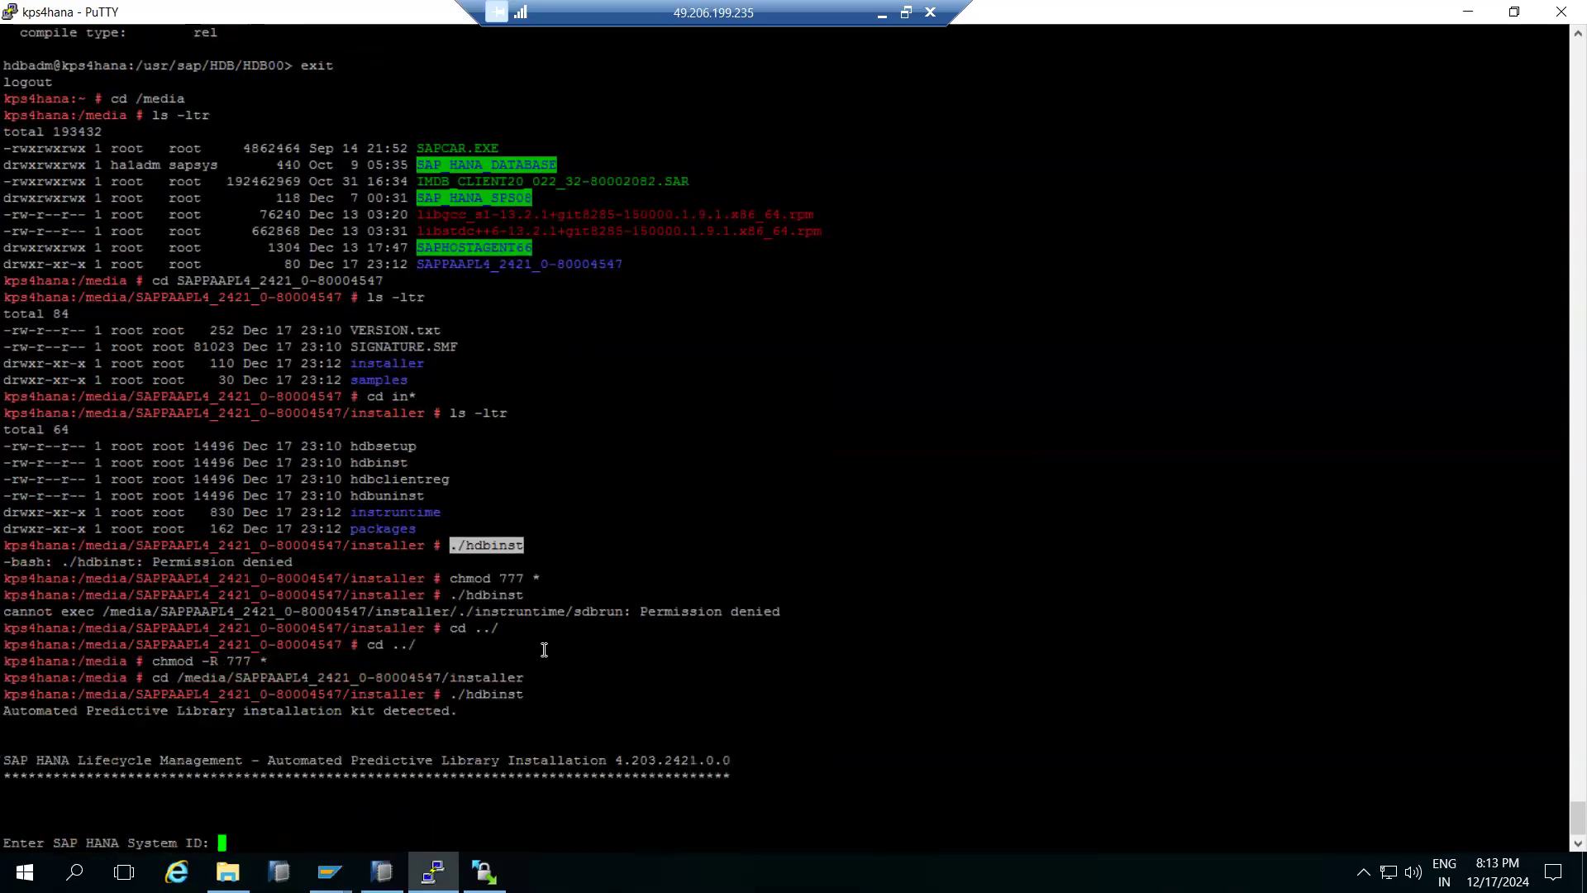
Run the installation with SAP HANA system ID HDB, the default database user SYSTEM and the database user's password.
{"action": "type", "text": "HDB"}
{"action": "key", "text": "Return"}
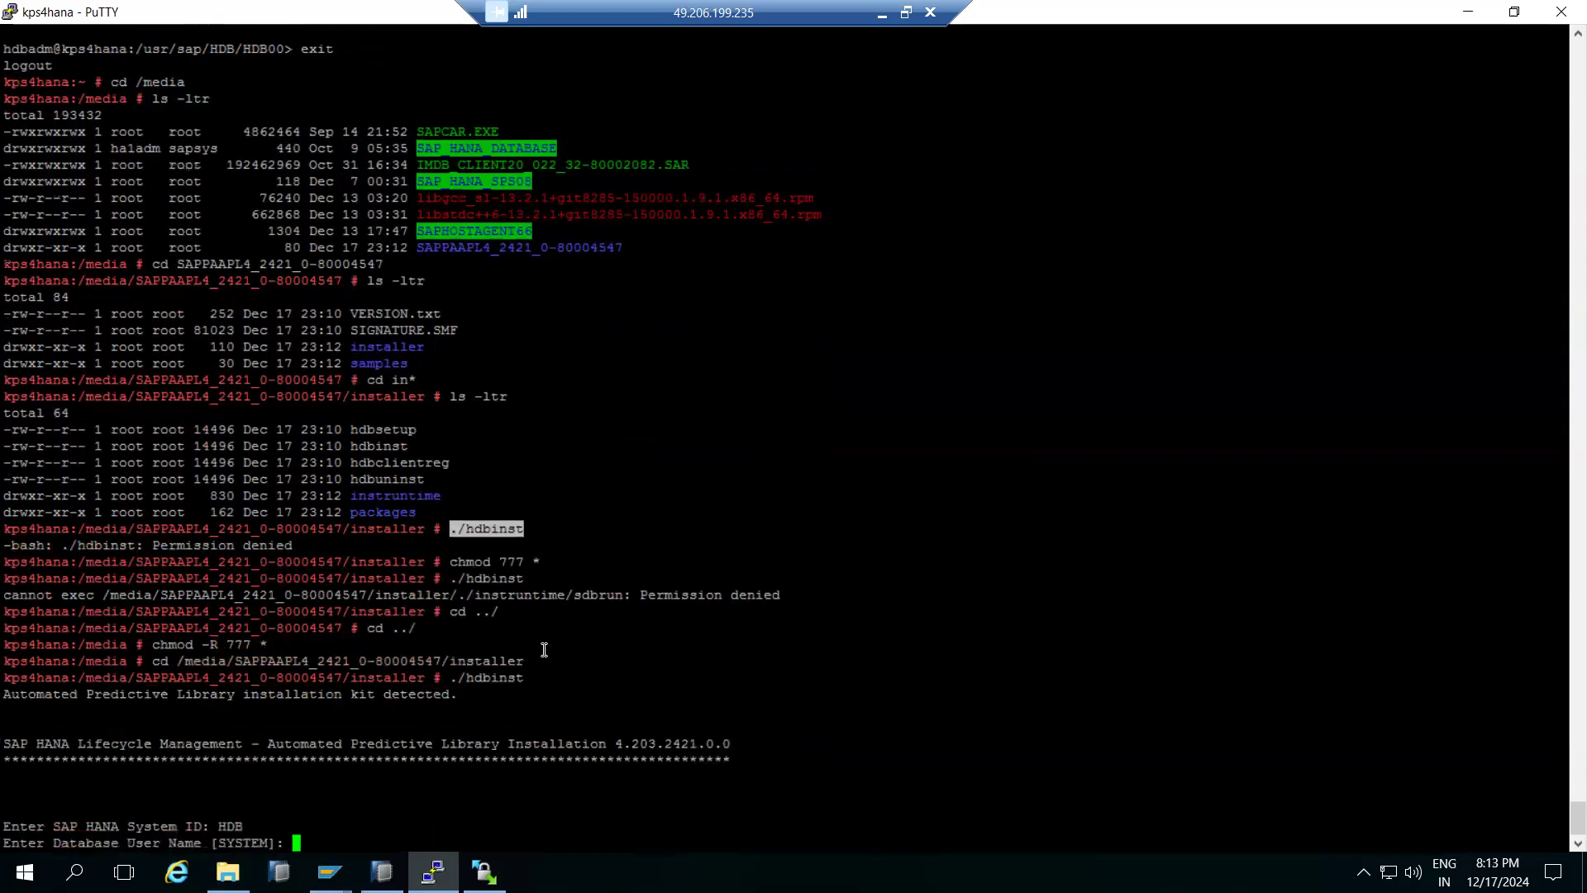
{"action": "key", "text": "Return"}
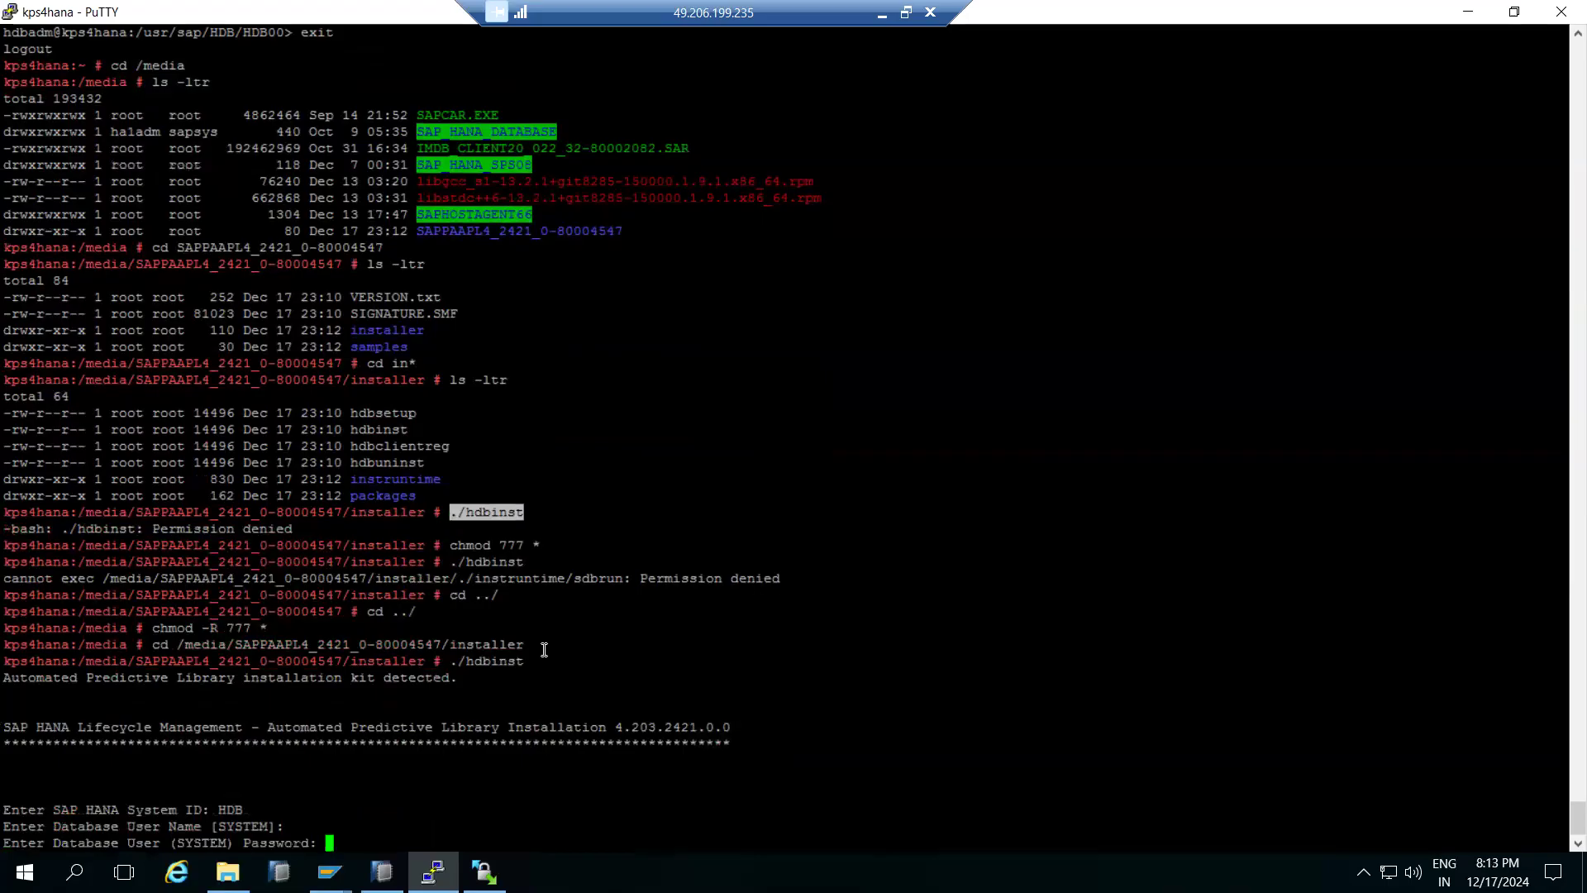
{"action": "key", "text": "Return"}
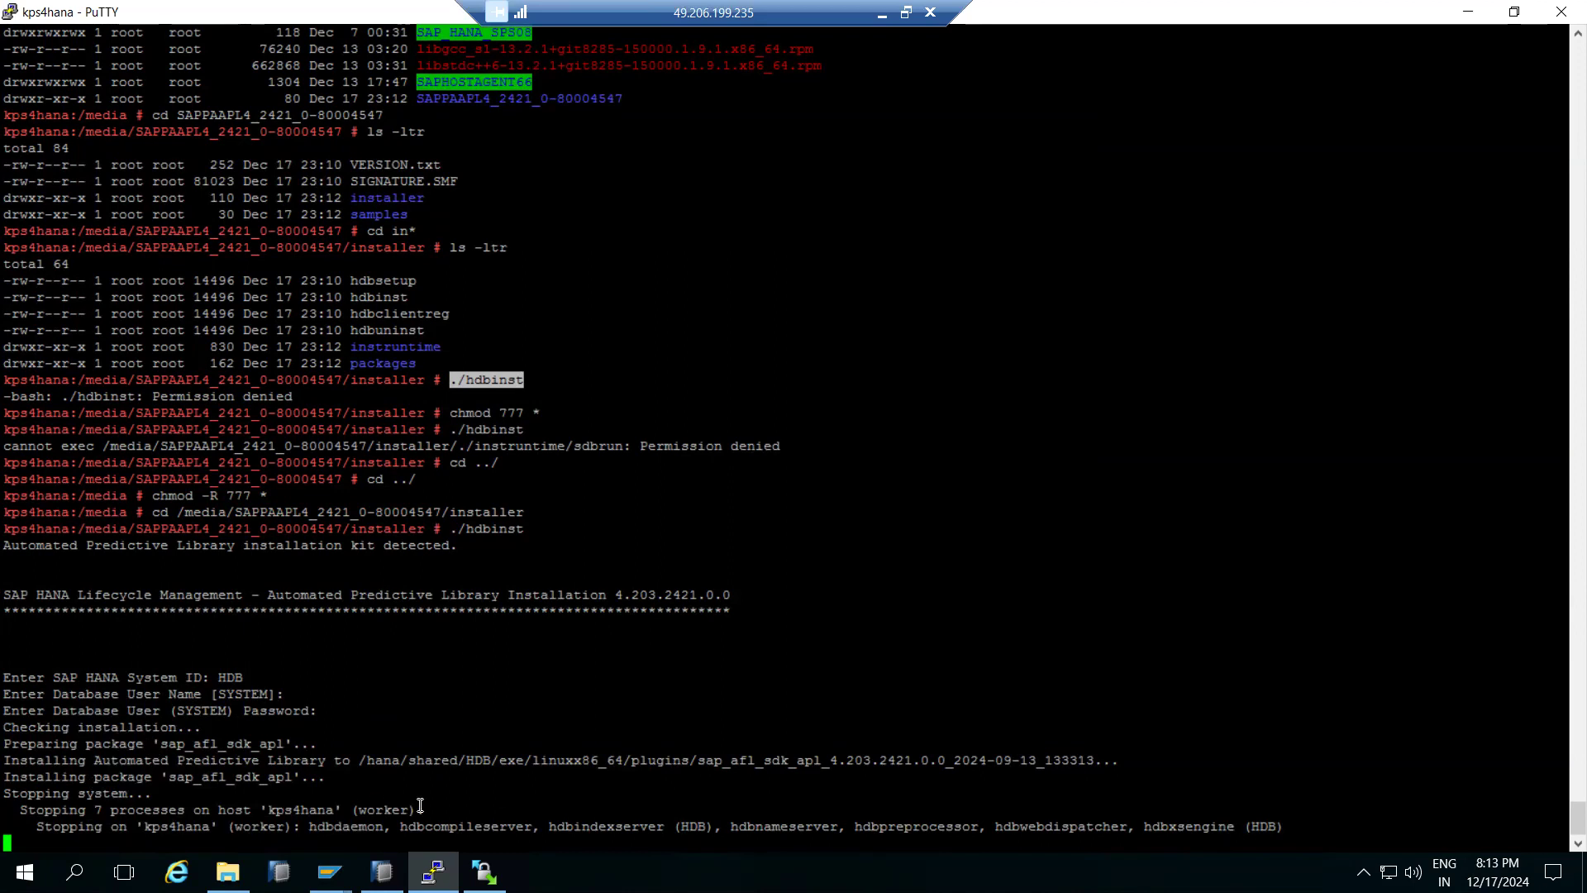
{"action": "left_click_drag", "start_coordinate": [633, 763], "coordinate": [704, 767]}
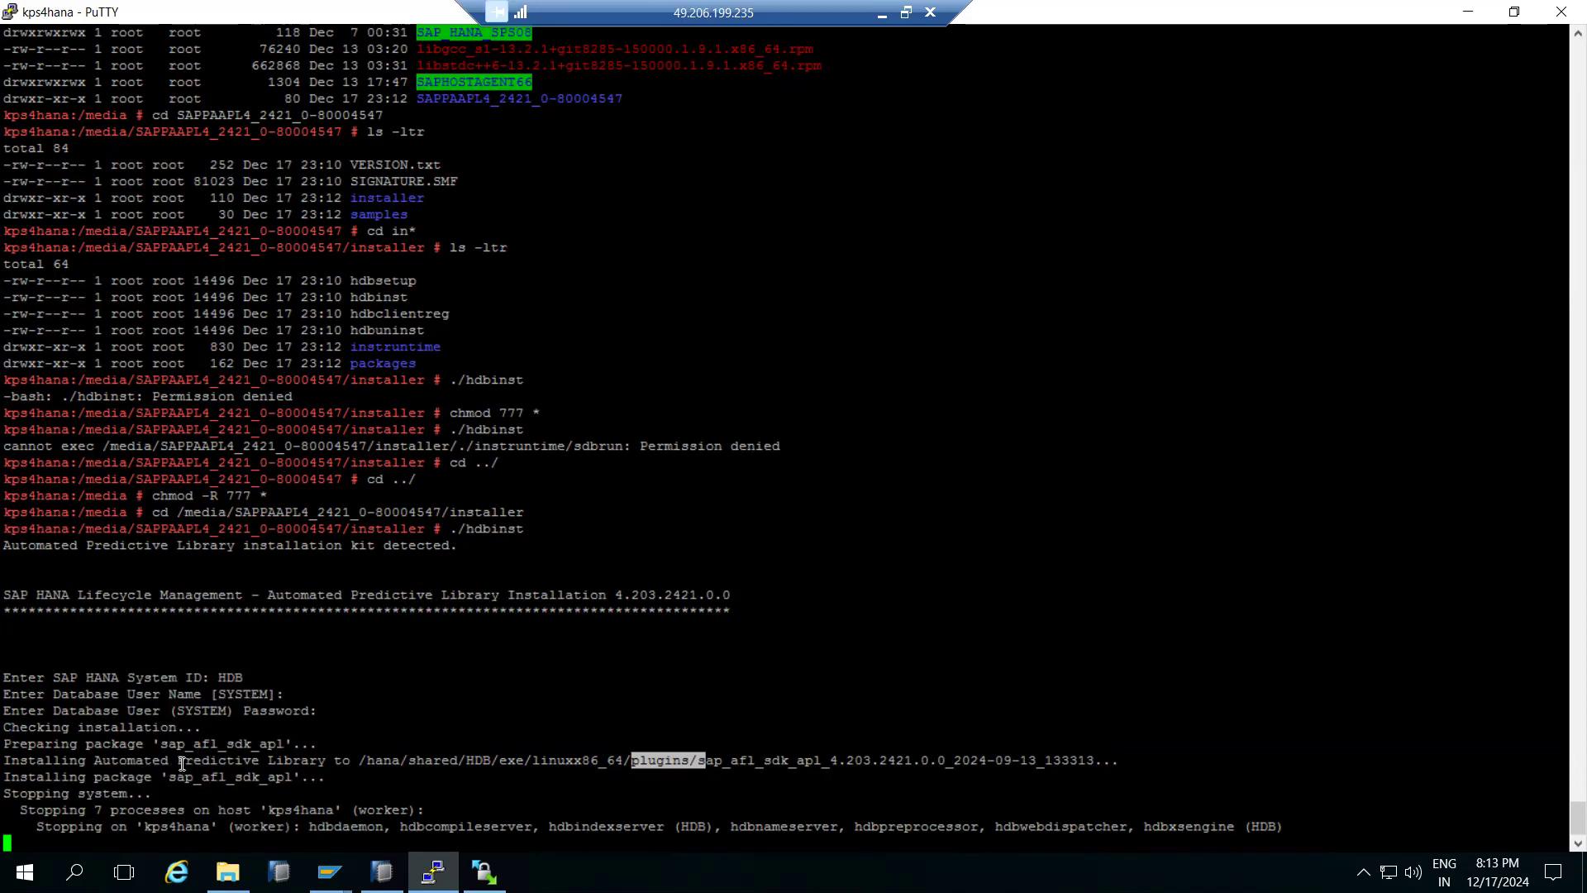
{"action": "left_click_drag", "start_coordinate": [6, 794], "coordinate": [124, 827]}
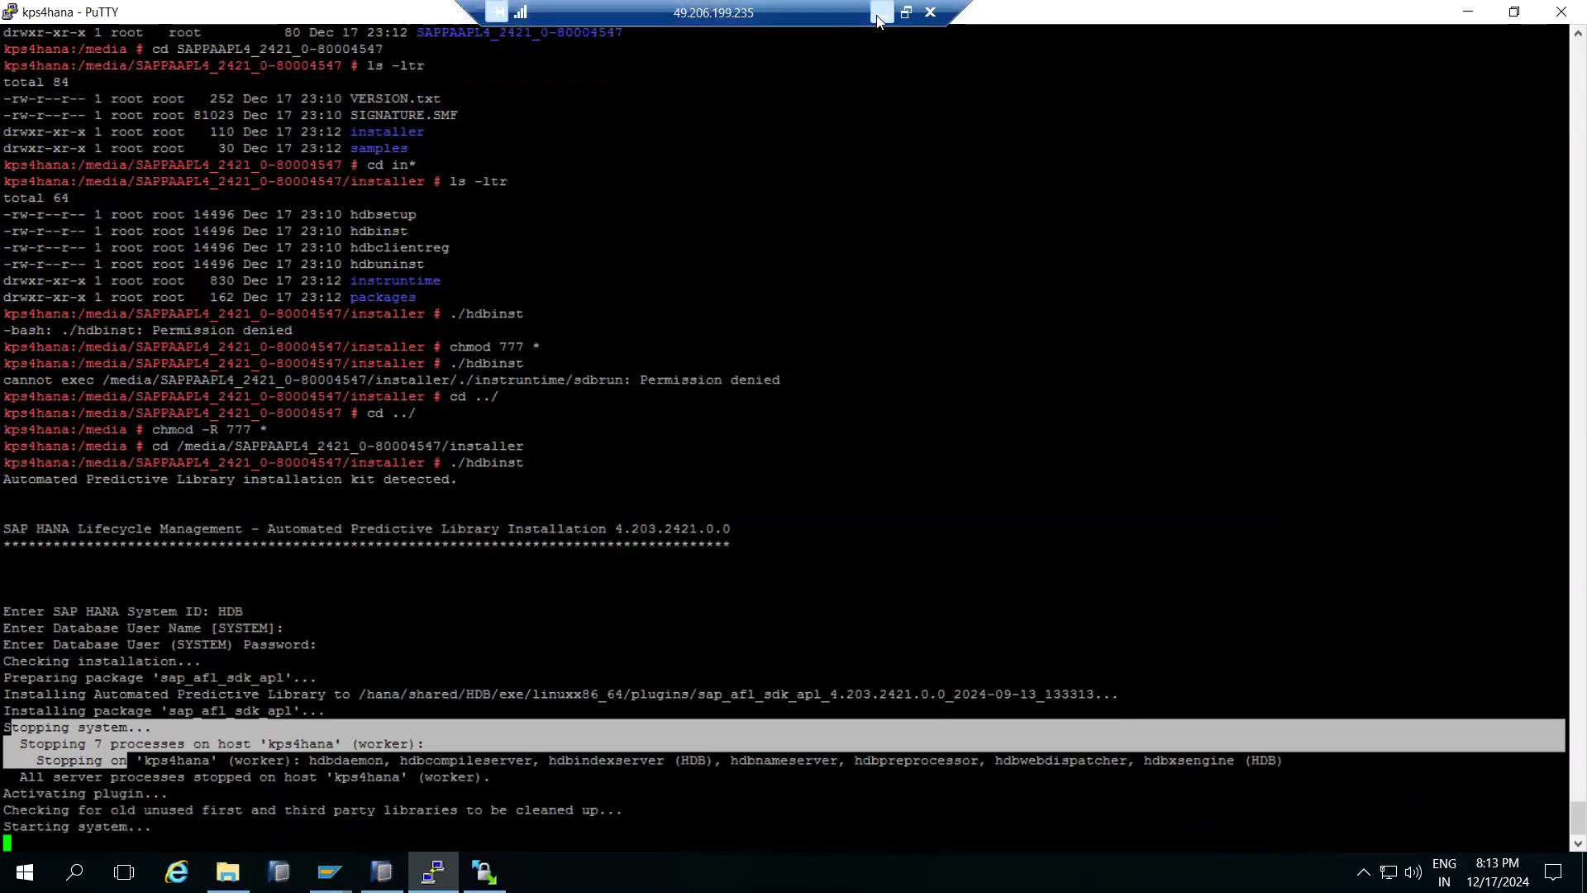
Switch to the SAP Software Center in the browser, look through the platform edition 2.0 components, and open SAP HANA GRAPH VIEWER 1.0.
{"action": "left_click", "coordinate": [879, 16]}
{"action": "mouse_move", "coordinate": [744, 853]}
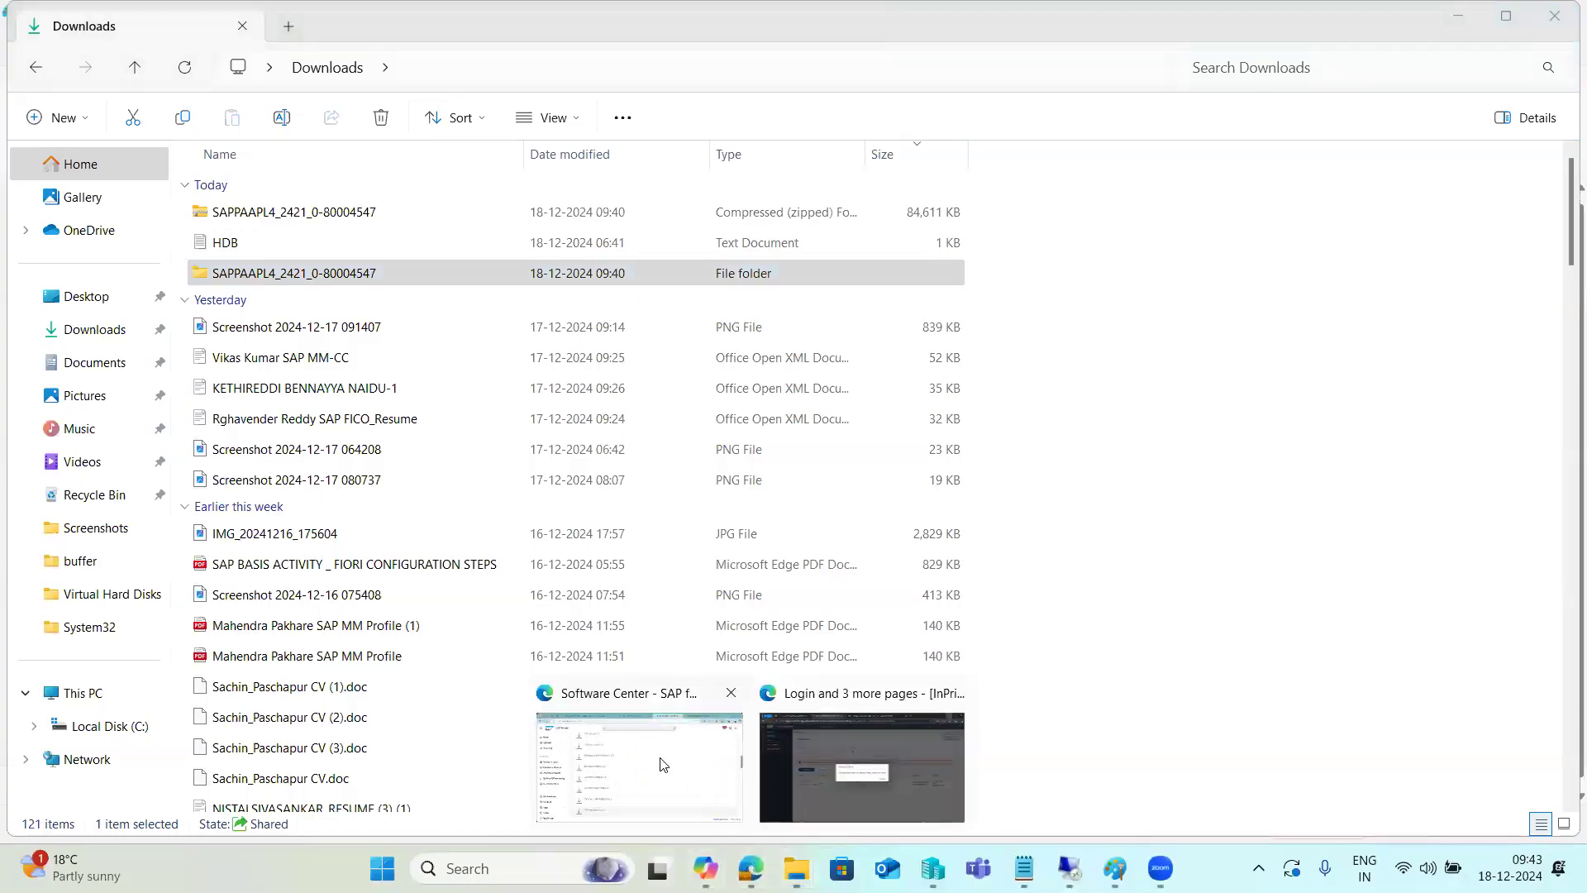
{"action": "left_click", "coordinate": [661, 765]}
{"action": "scroll", "coordinate": [477, 457], "scroll_direction": "up", "scroll_amount": 3}
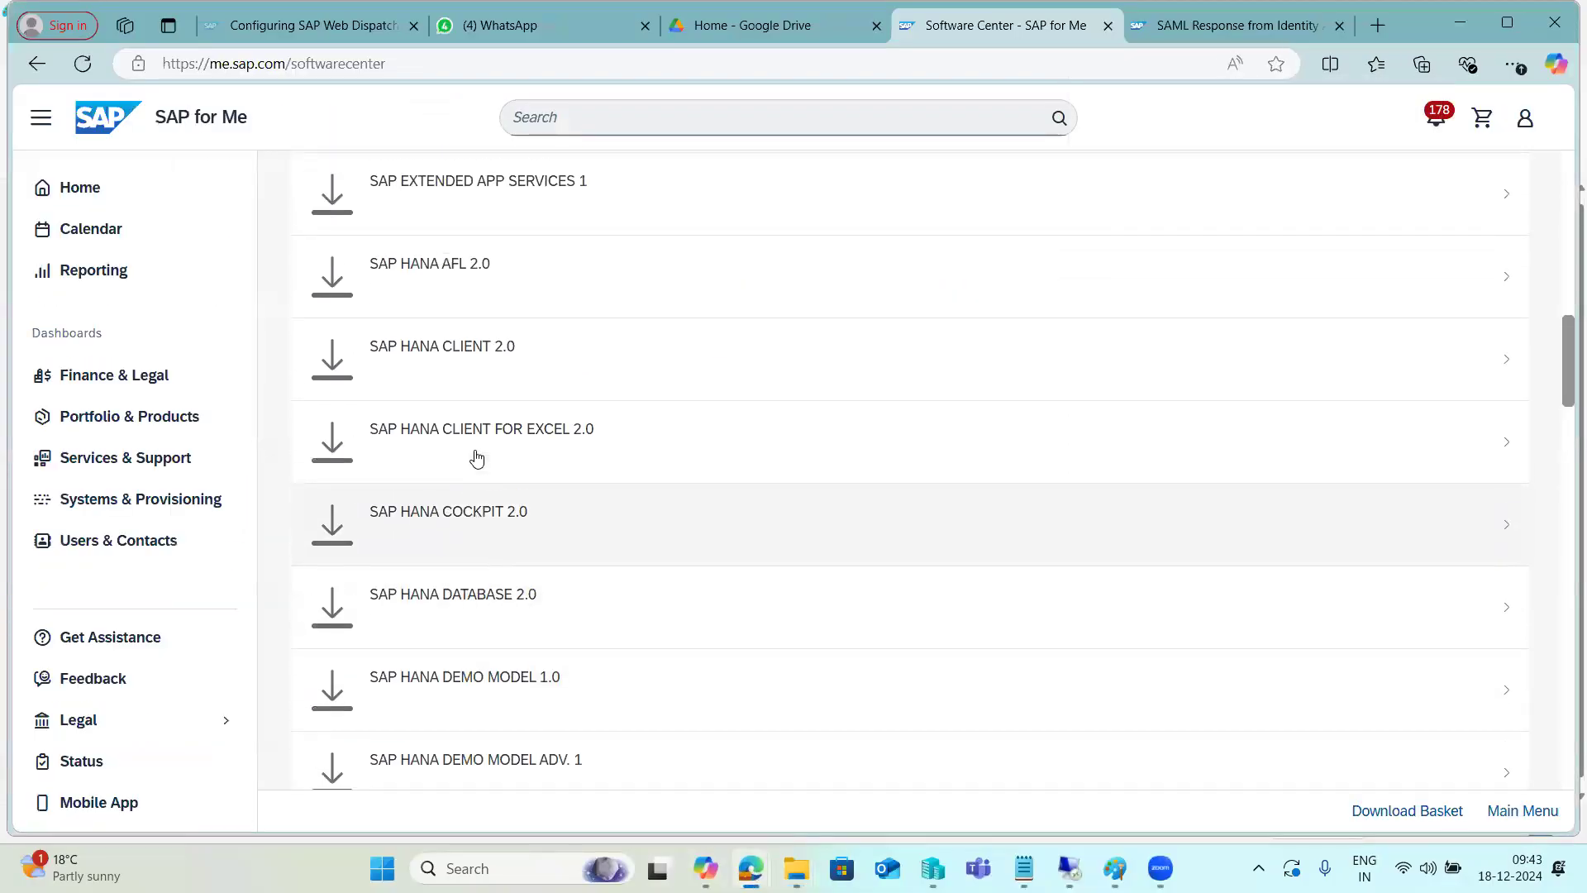
{"action": "scroll", "coordinate": [477, 457], "scroll_direction": "up", "scroll_amount": 5}
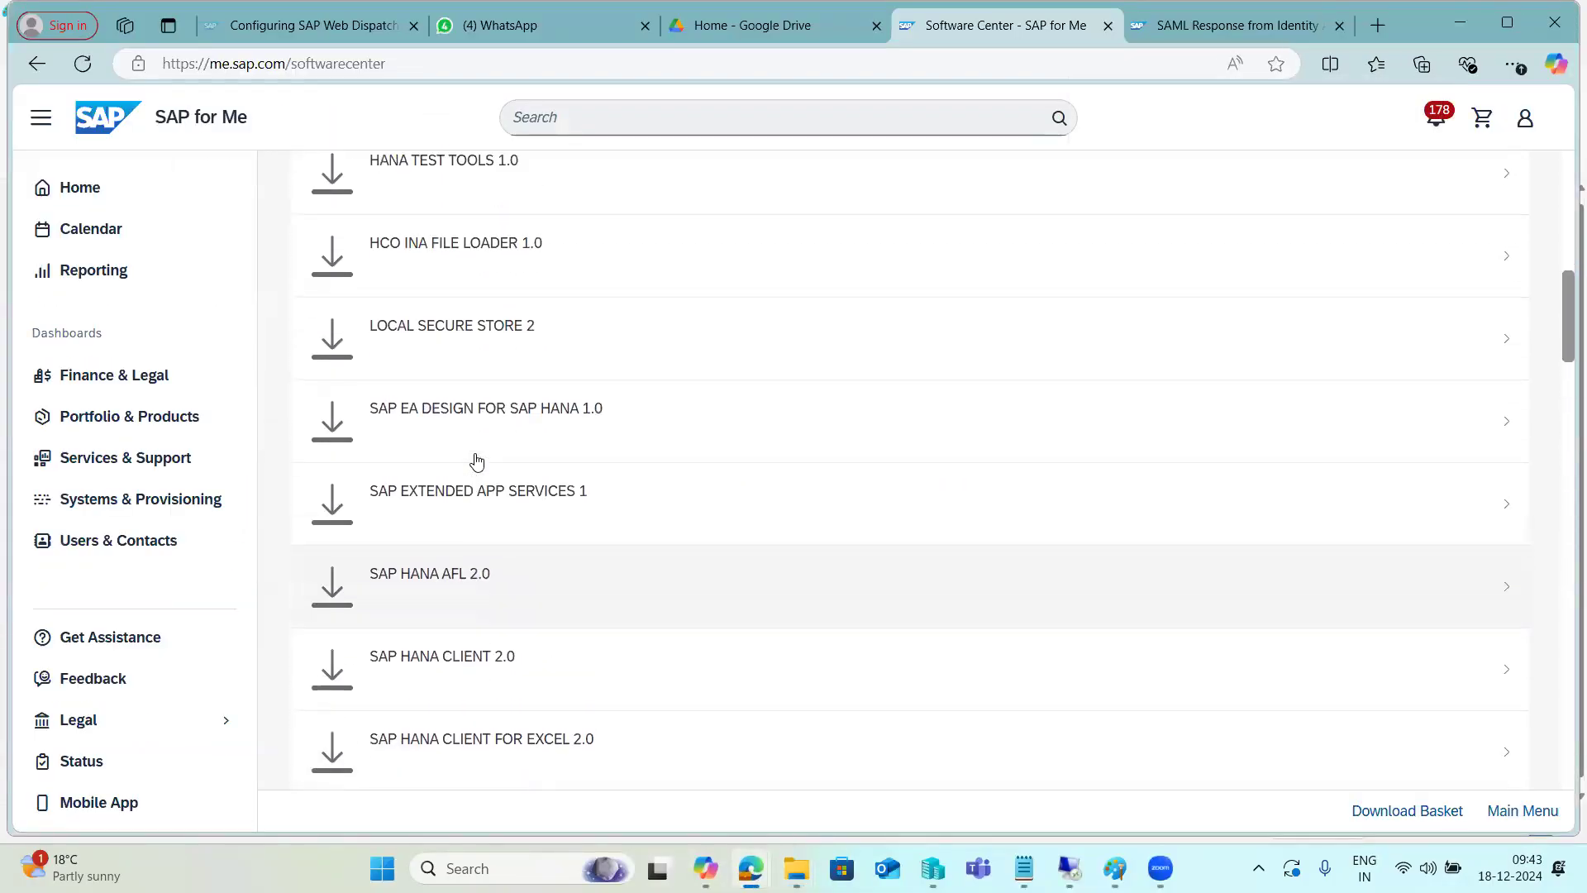
{"action": "scroll", "coordinate": [477, 460], "scroll_direction": "up", "scroll_amount": 6}
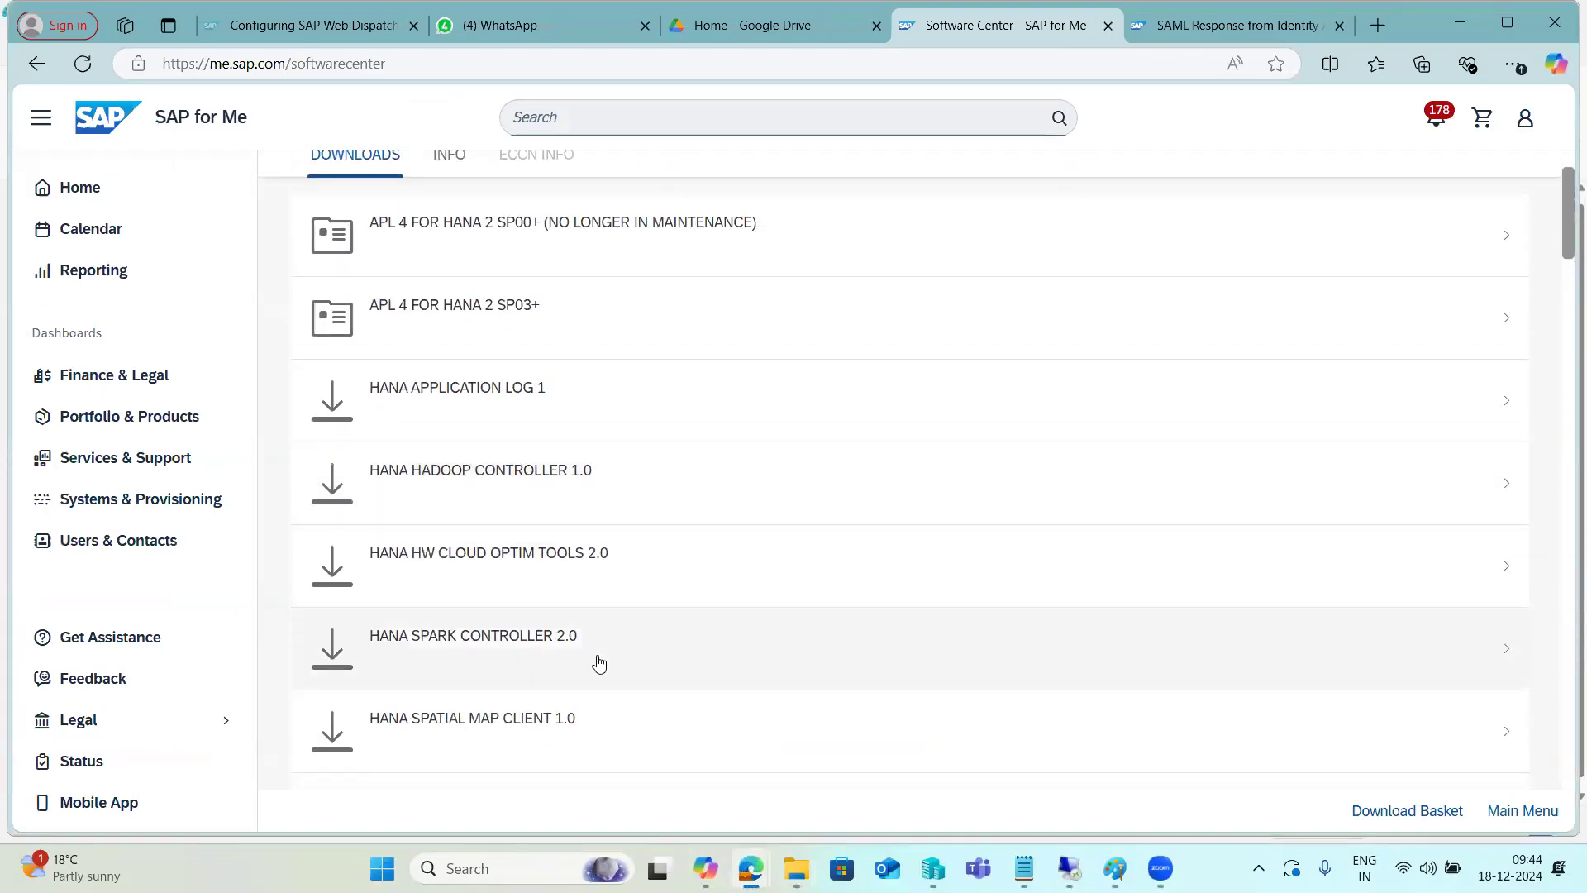
{"action": "scroll", "coordinate": [600, 657], "scroll_direction": "up", "scroll_amount": 2}
{"action": "scroll", "coordinate": [595, 652], "scroll_direction": "down", "scroll_amount": 6}
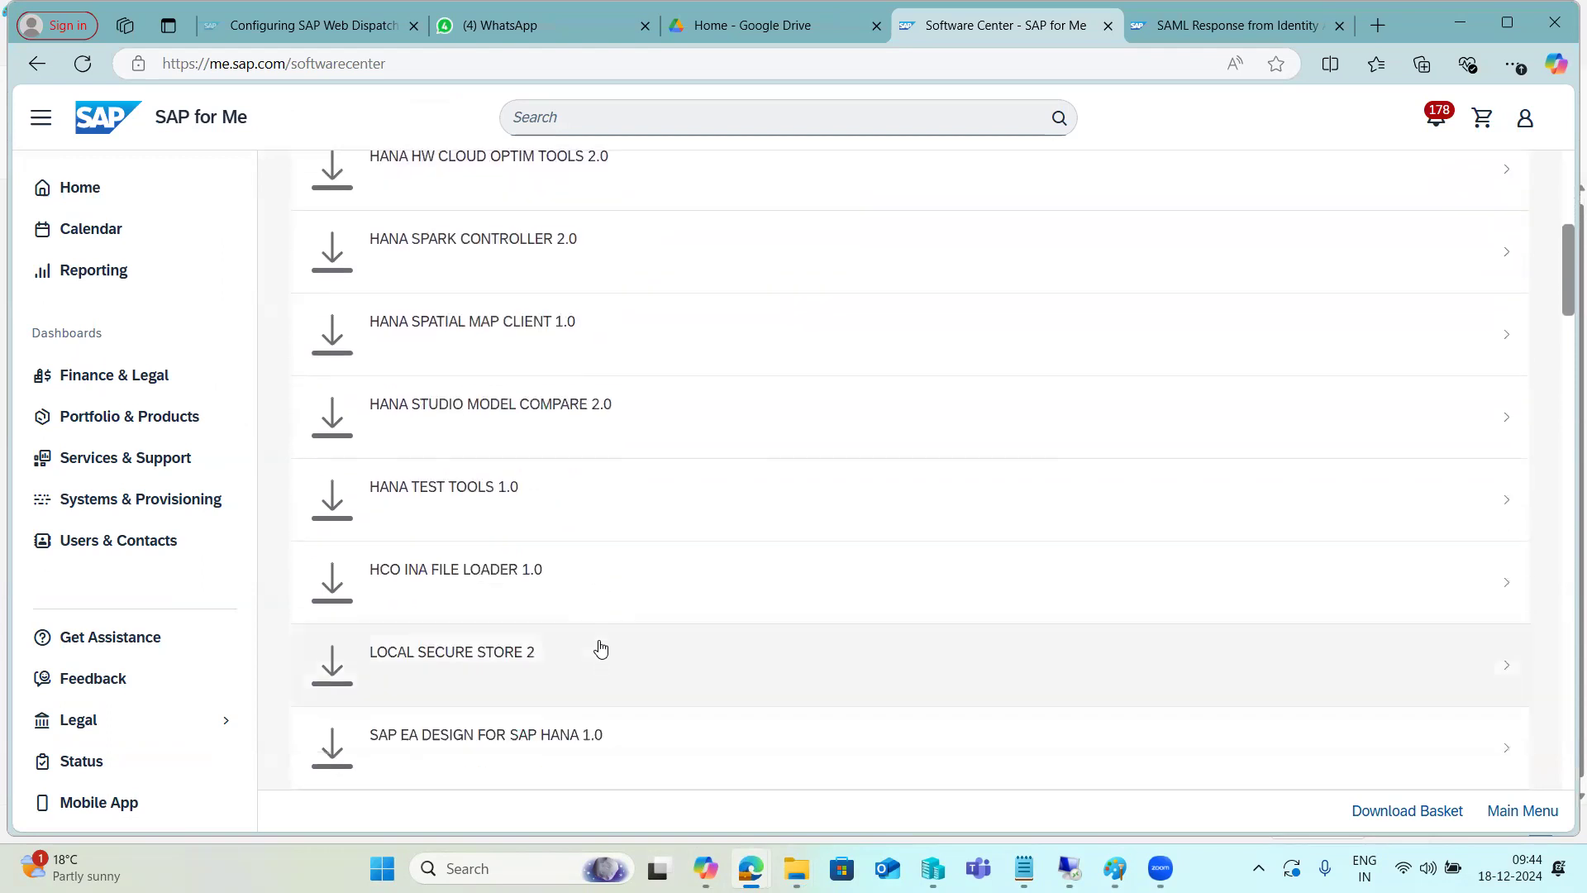
{"action": "scroll", "coordinate": [587, 711], "scroll_direction": "down", "scroll_amount": 3}
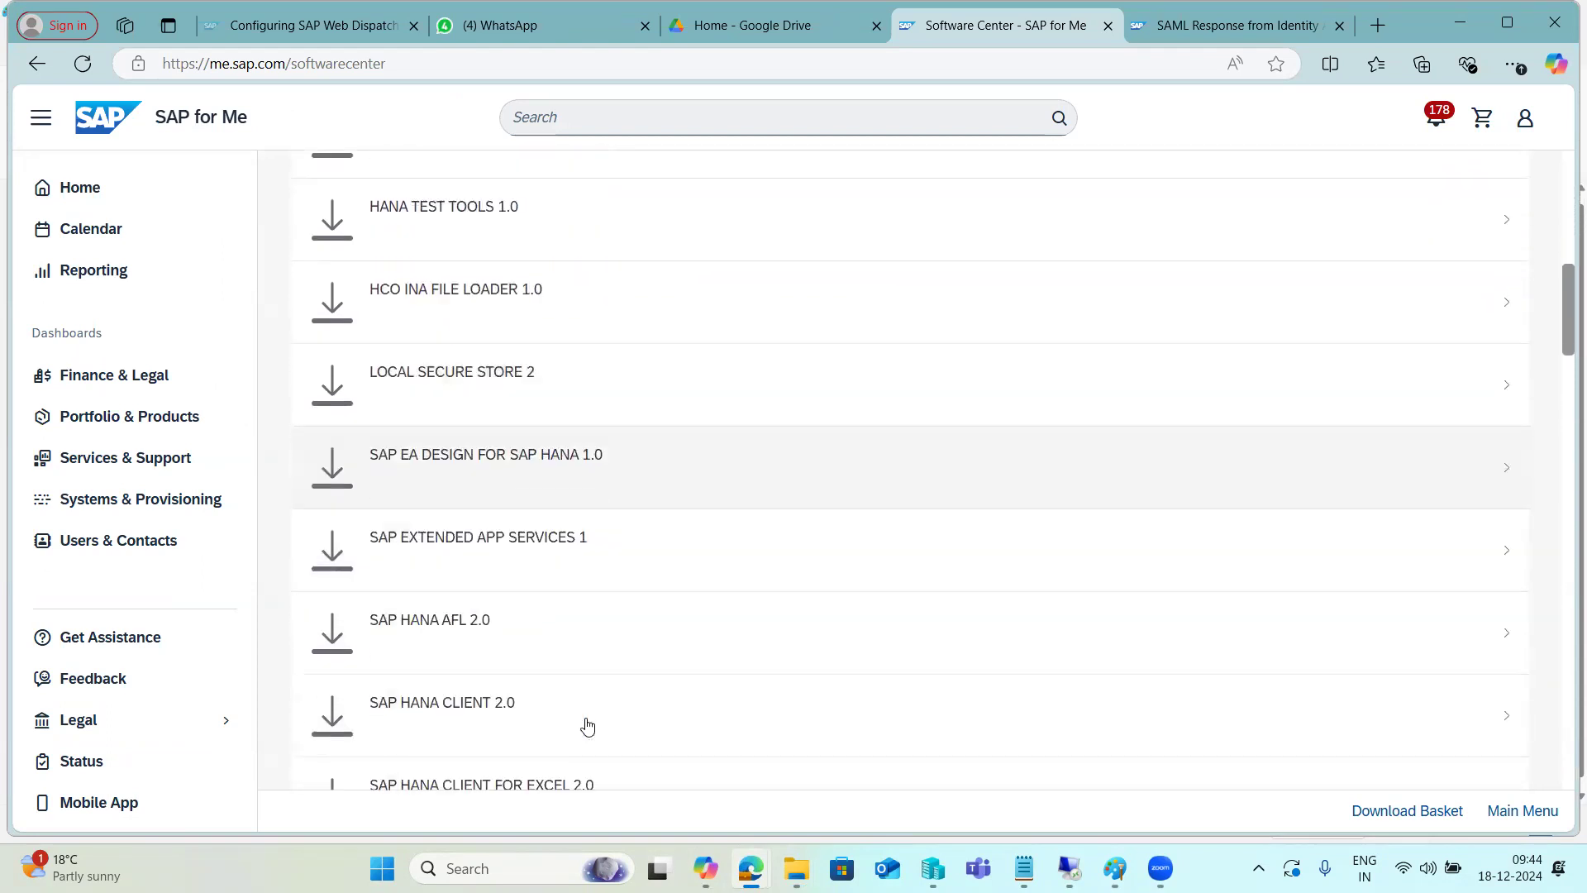
{"action": "scroll", "coordinate": [587, 719], "scroll_direction": "up", "scroll_amount": 1}
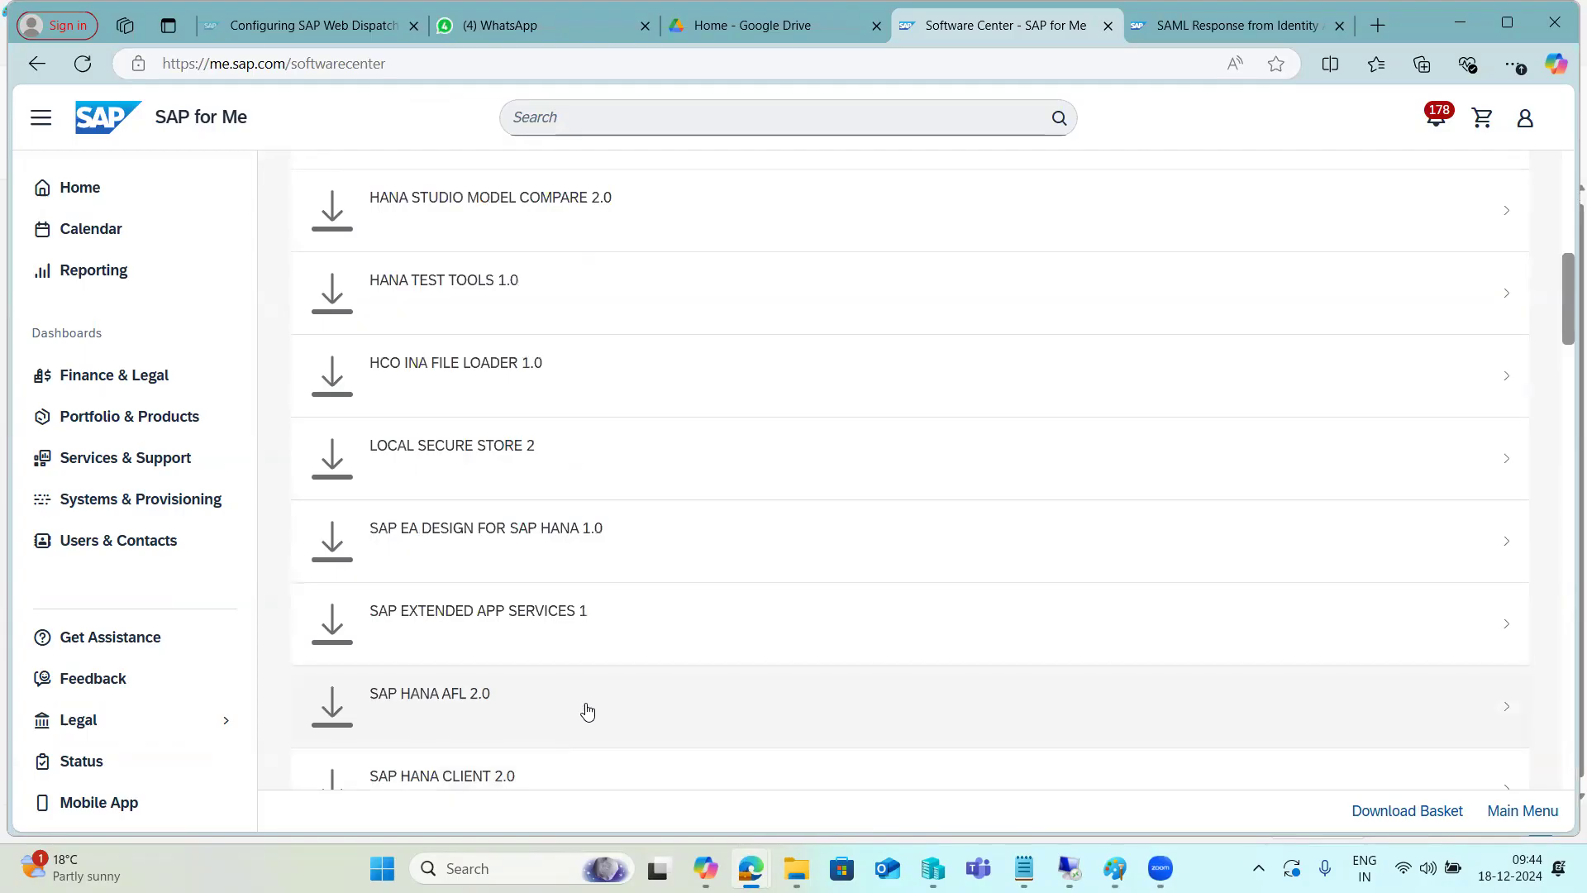
{"action": "scroll", "coordinate": [587, 711], "scroll_direction": "up", "scroll_amount": 5}
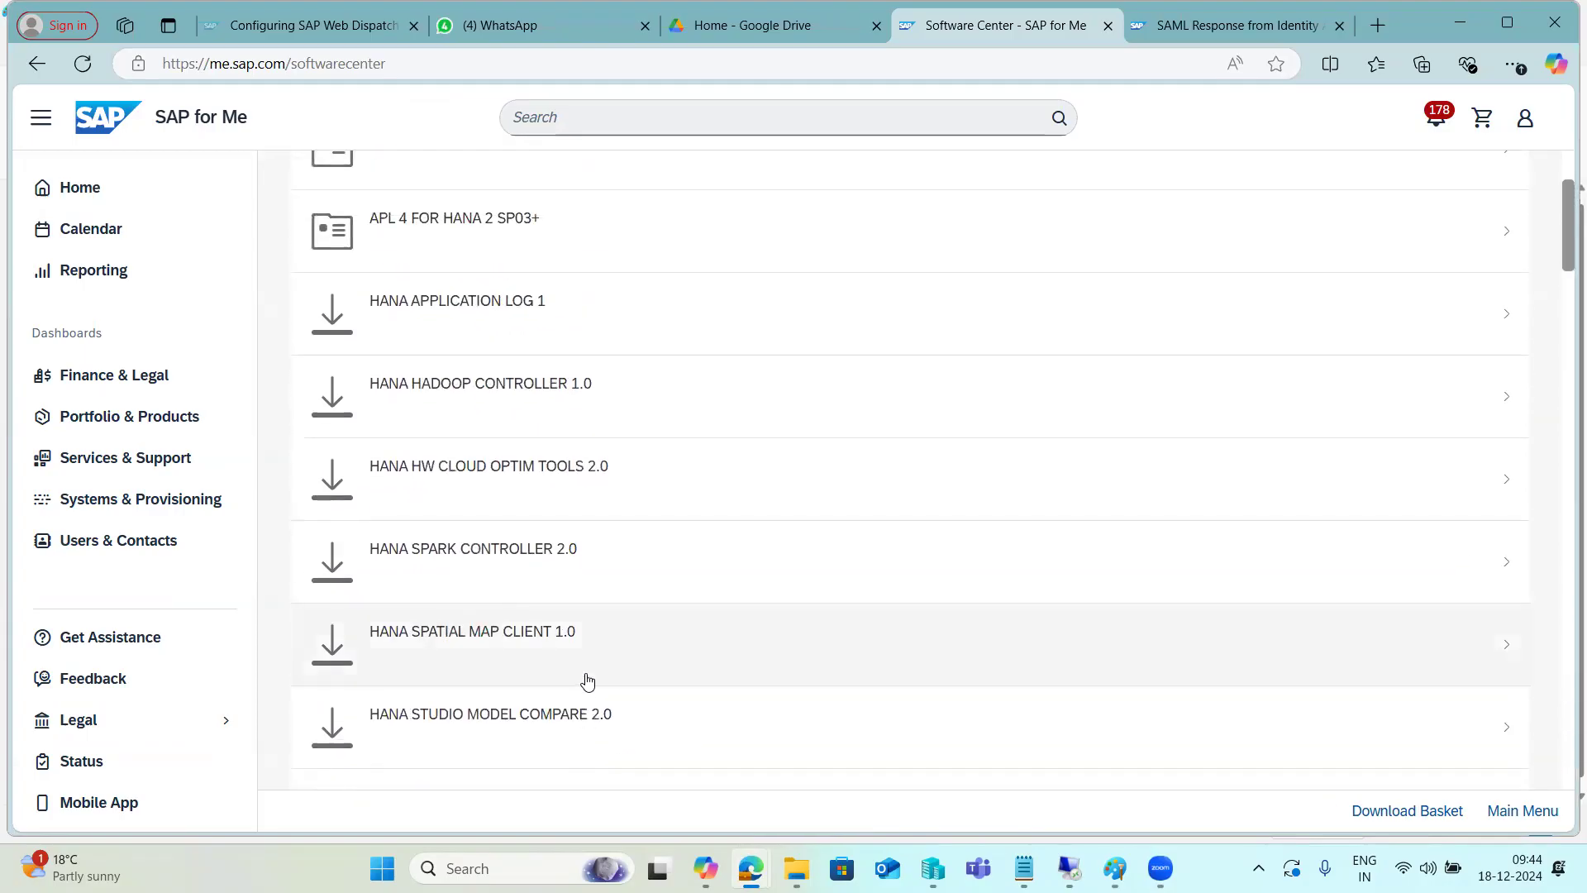
{"action": "scroll", "coordinate": [587, 679], "scroll_direction": "down", "scroll_amount": 6}
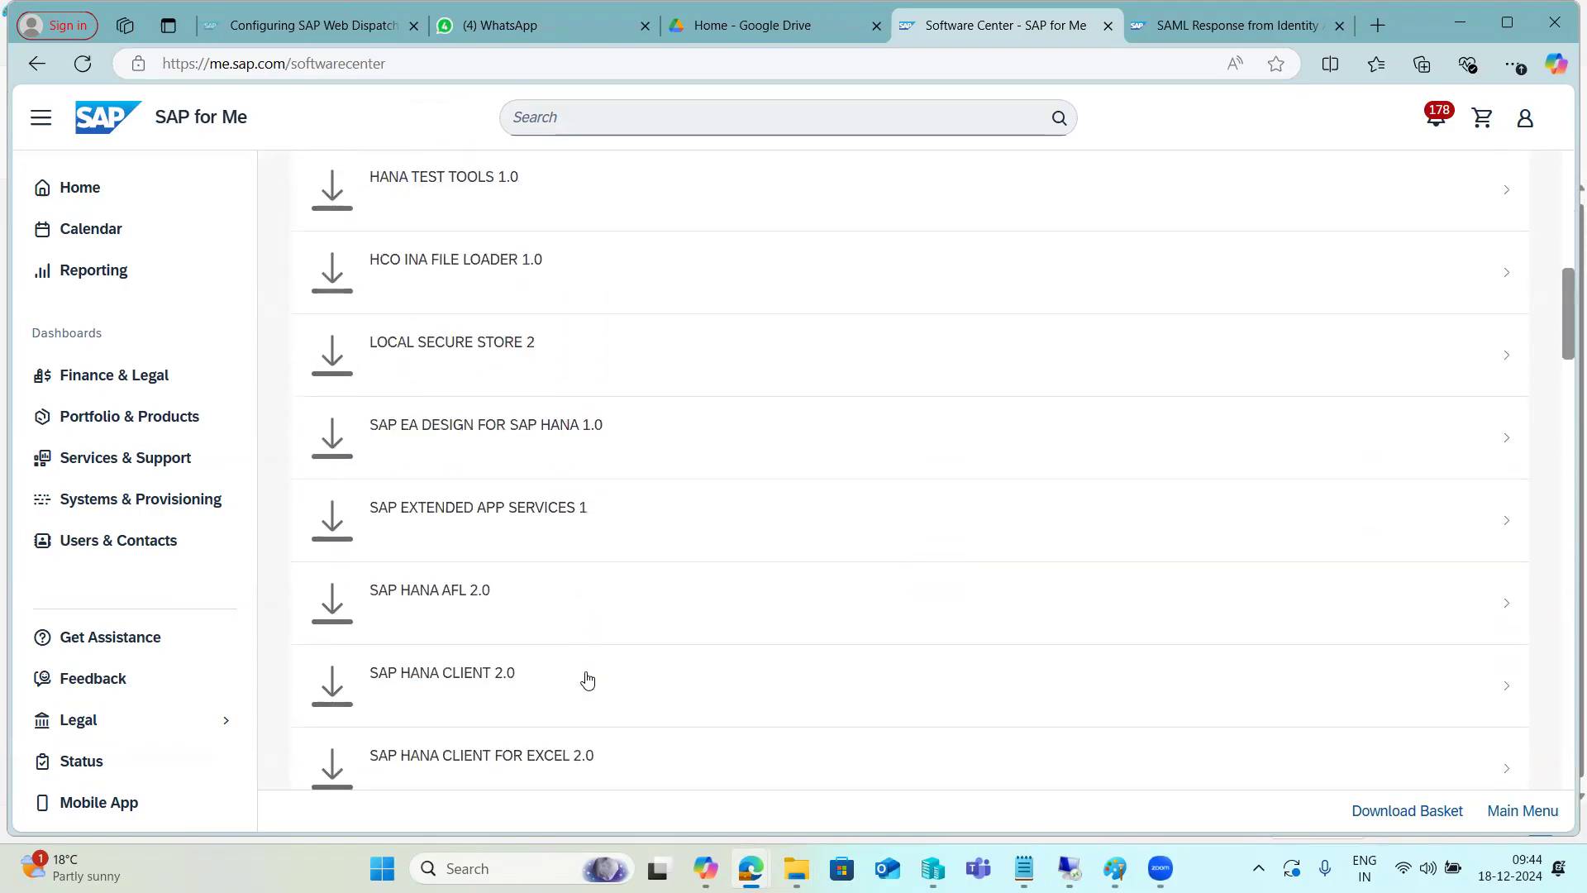
{"action": "scroll", "coordinate": [587, 680], "scroll_direction": "down", "scroll_amount": 3}
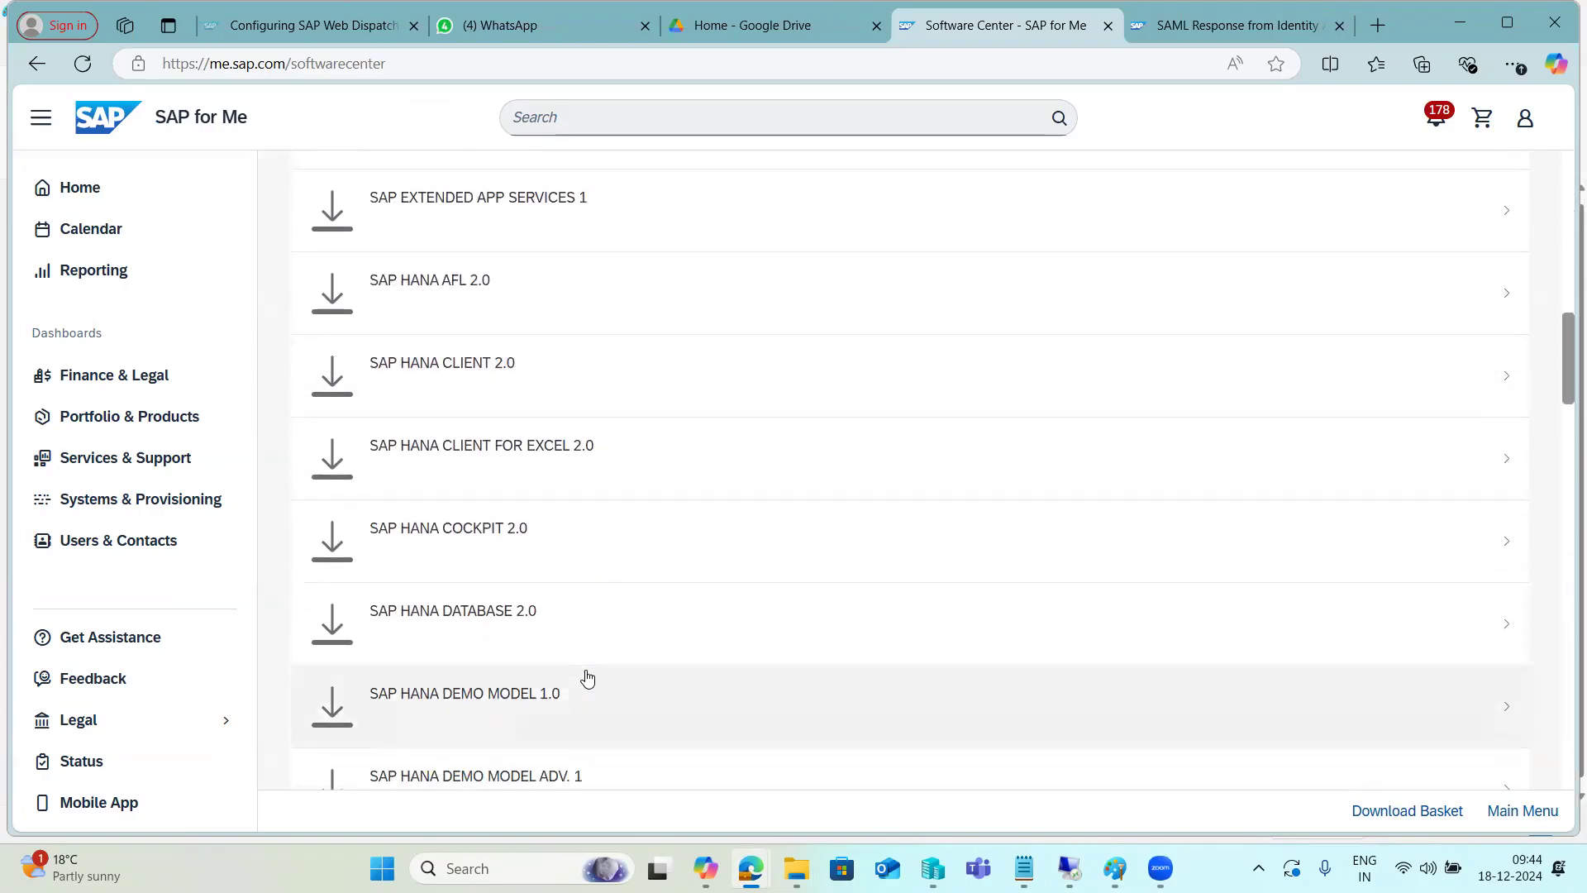
{"action": "scroll", "coordinate": [587, 676], "scroll_direction": "down", "scroll_amount": 1}
{"action": "scroll", "coordinate": [587, 677], "scroll_direction": "down", "scroll_amount": 4}
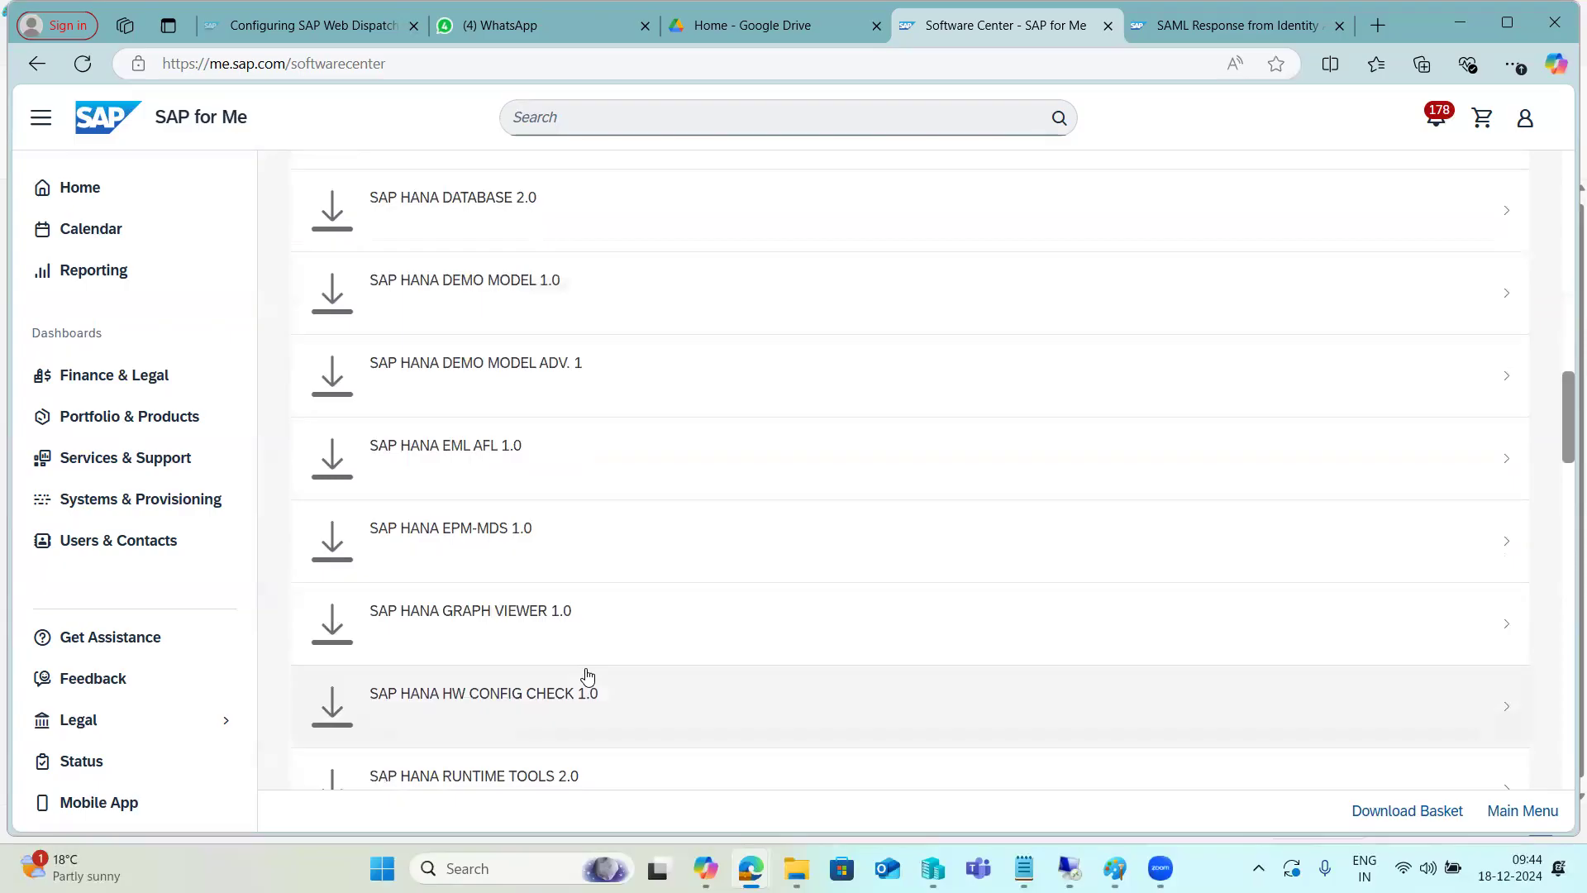
{"action": "scroll", "coordinate": [587, 677], "scroll_direction": "down", "scroll_amount": 1}
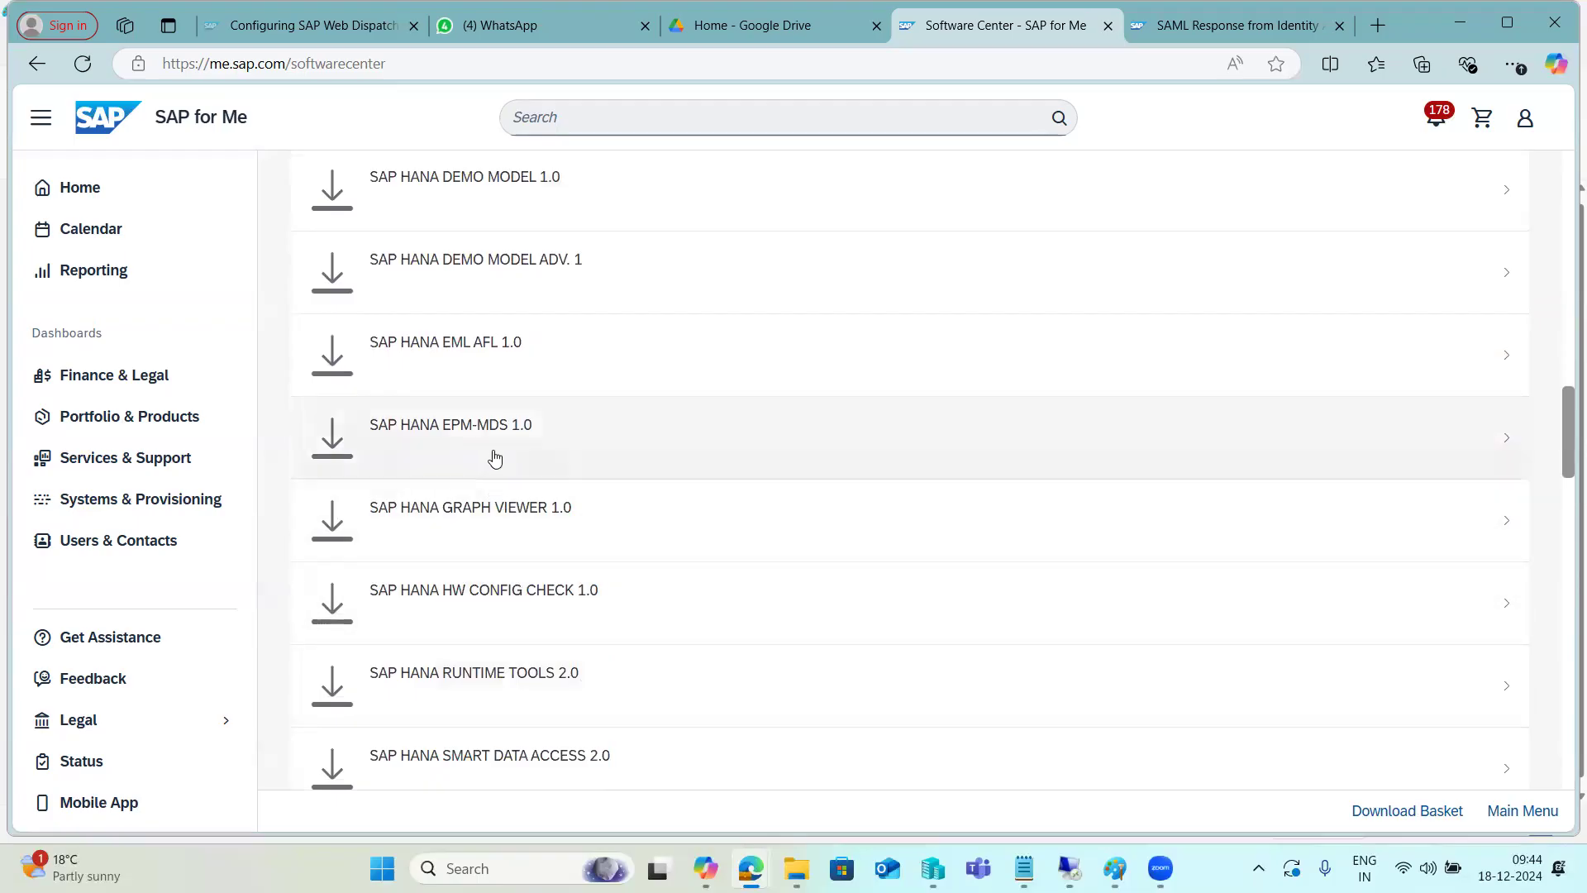
{"action": "left_click", "coordinate": [503, 496]}
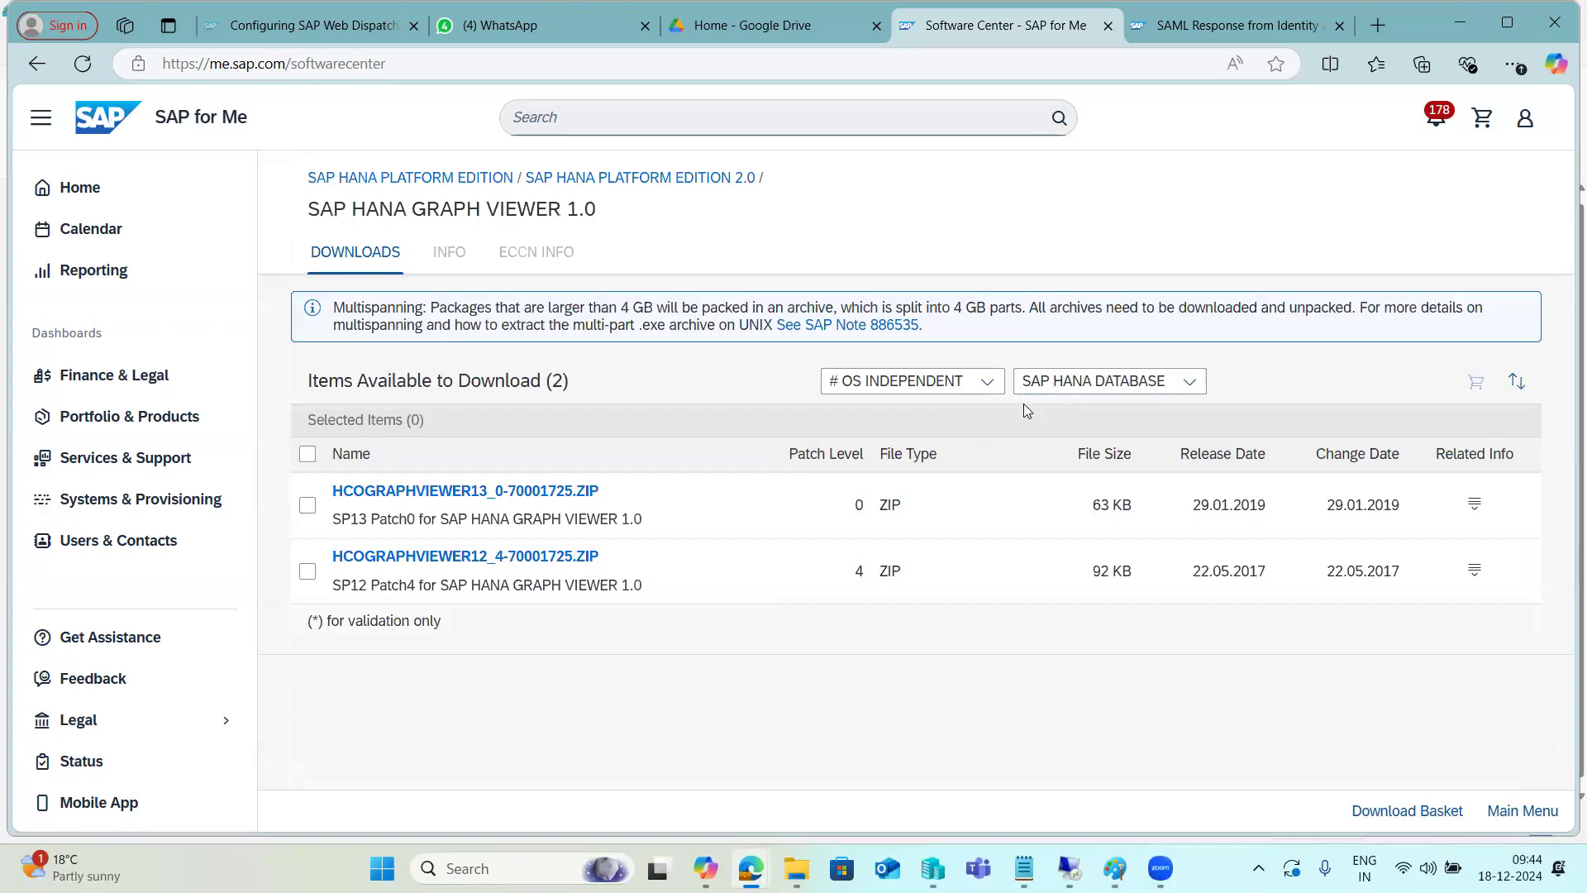
Switch to SAP HANA Studio in the remote session and refresh the SYSTEMDB@HDB overview to check the installed plug-ins.
{"action": "mouse_move", "coordinate": [1069, 868]}
{"action": "left_click", "coordinate": [1049, 764]}
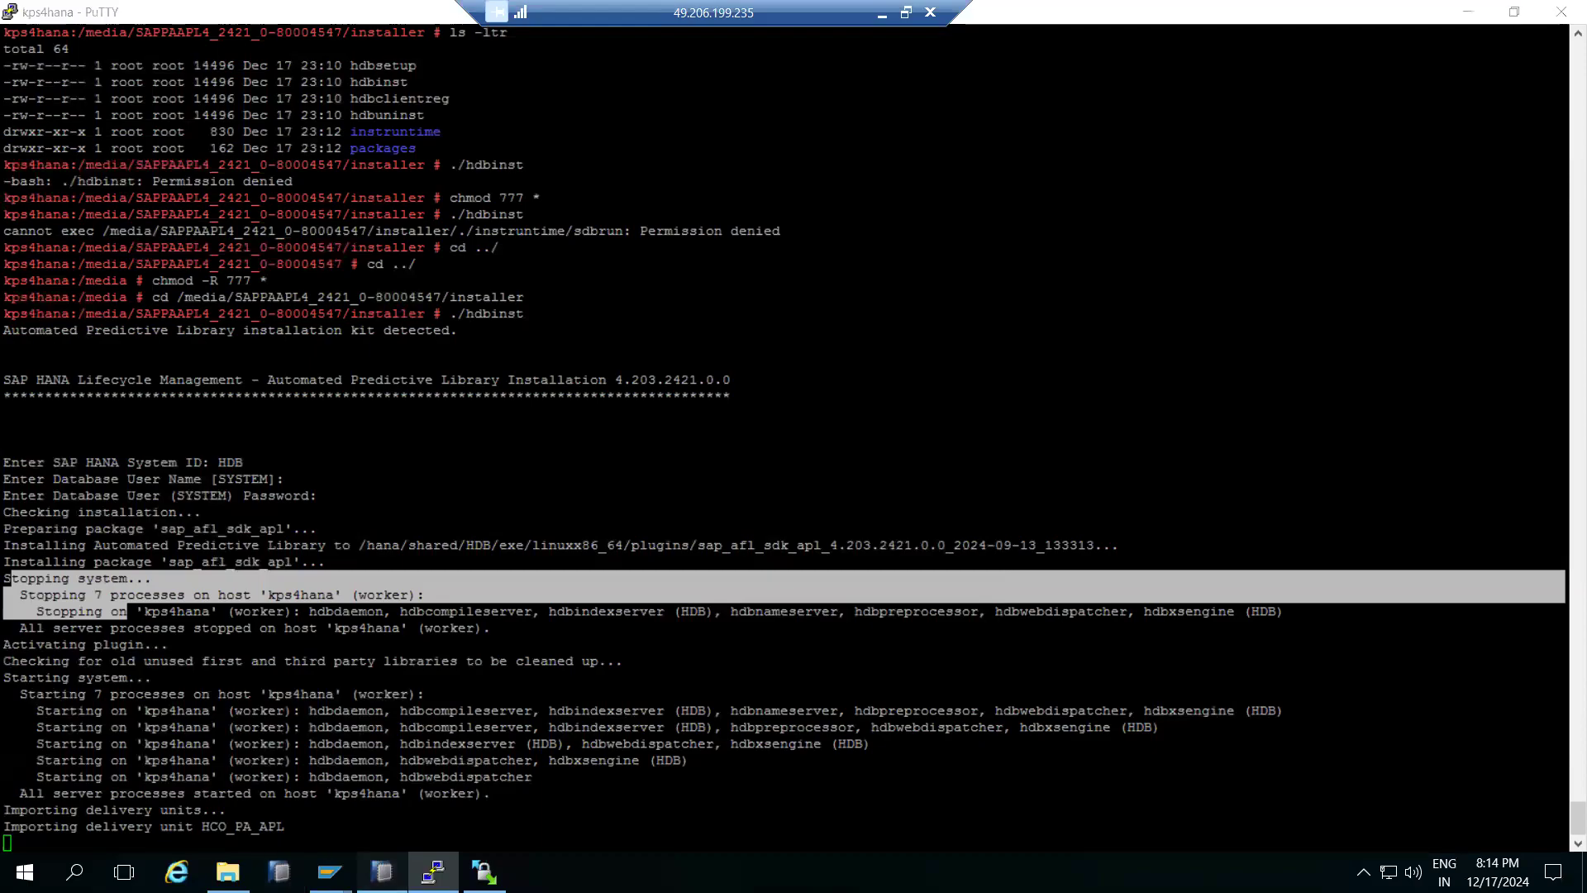
{"action": "left_click", "coordinate": [382, 872]}
{"action": "left_click", "coordinate": [1337, 115]}
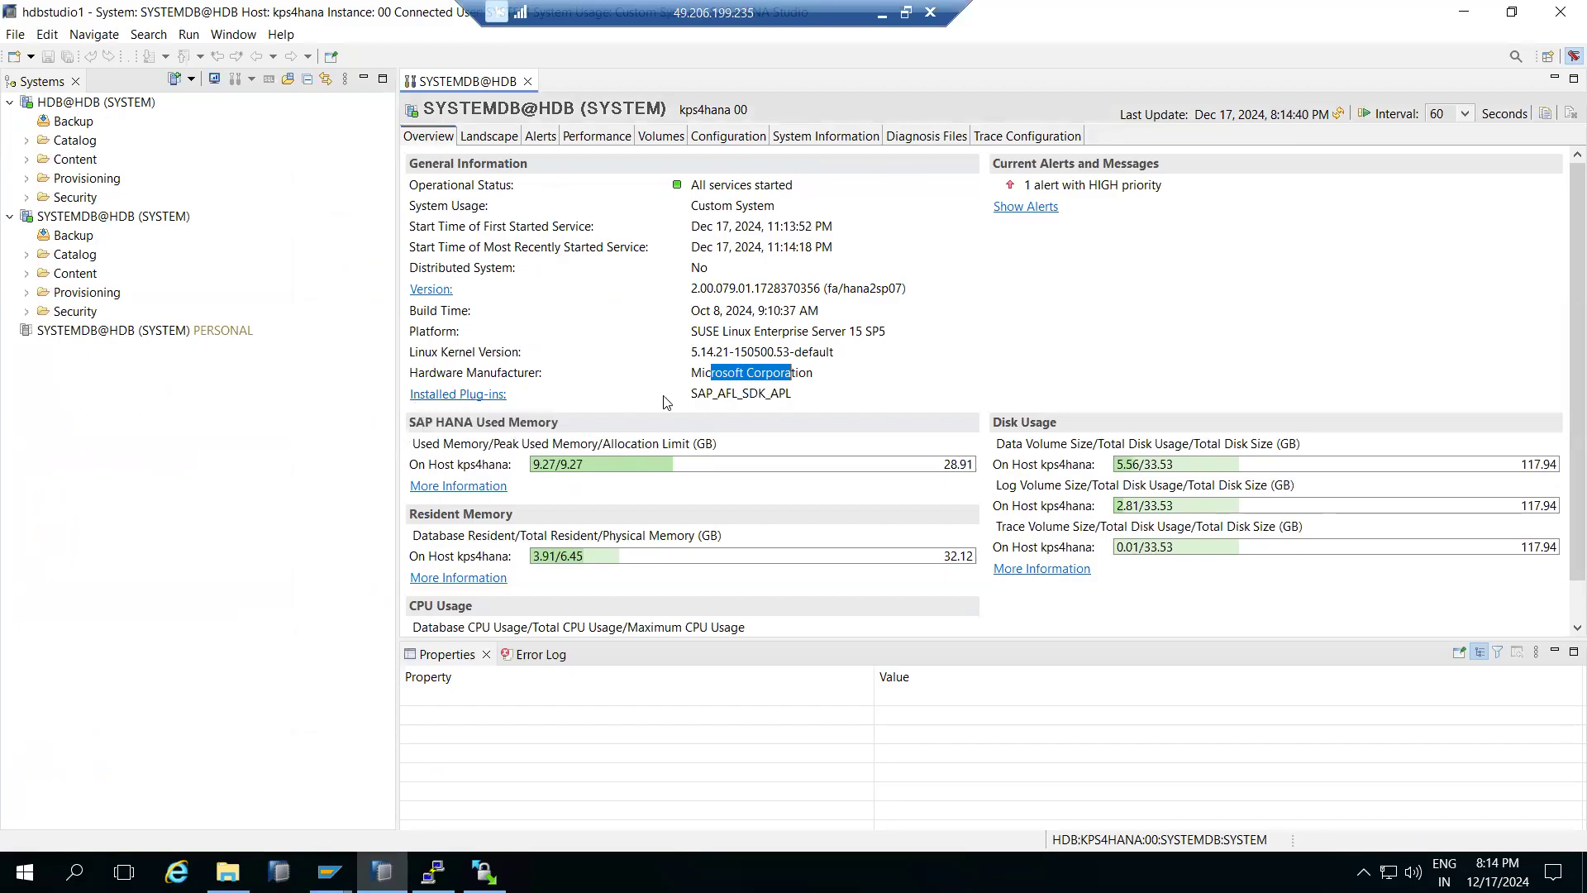
{"action": "left_click_drag", "start_coordinate": [693, 393], "coordinate": [787, 389]}
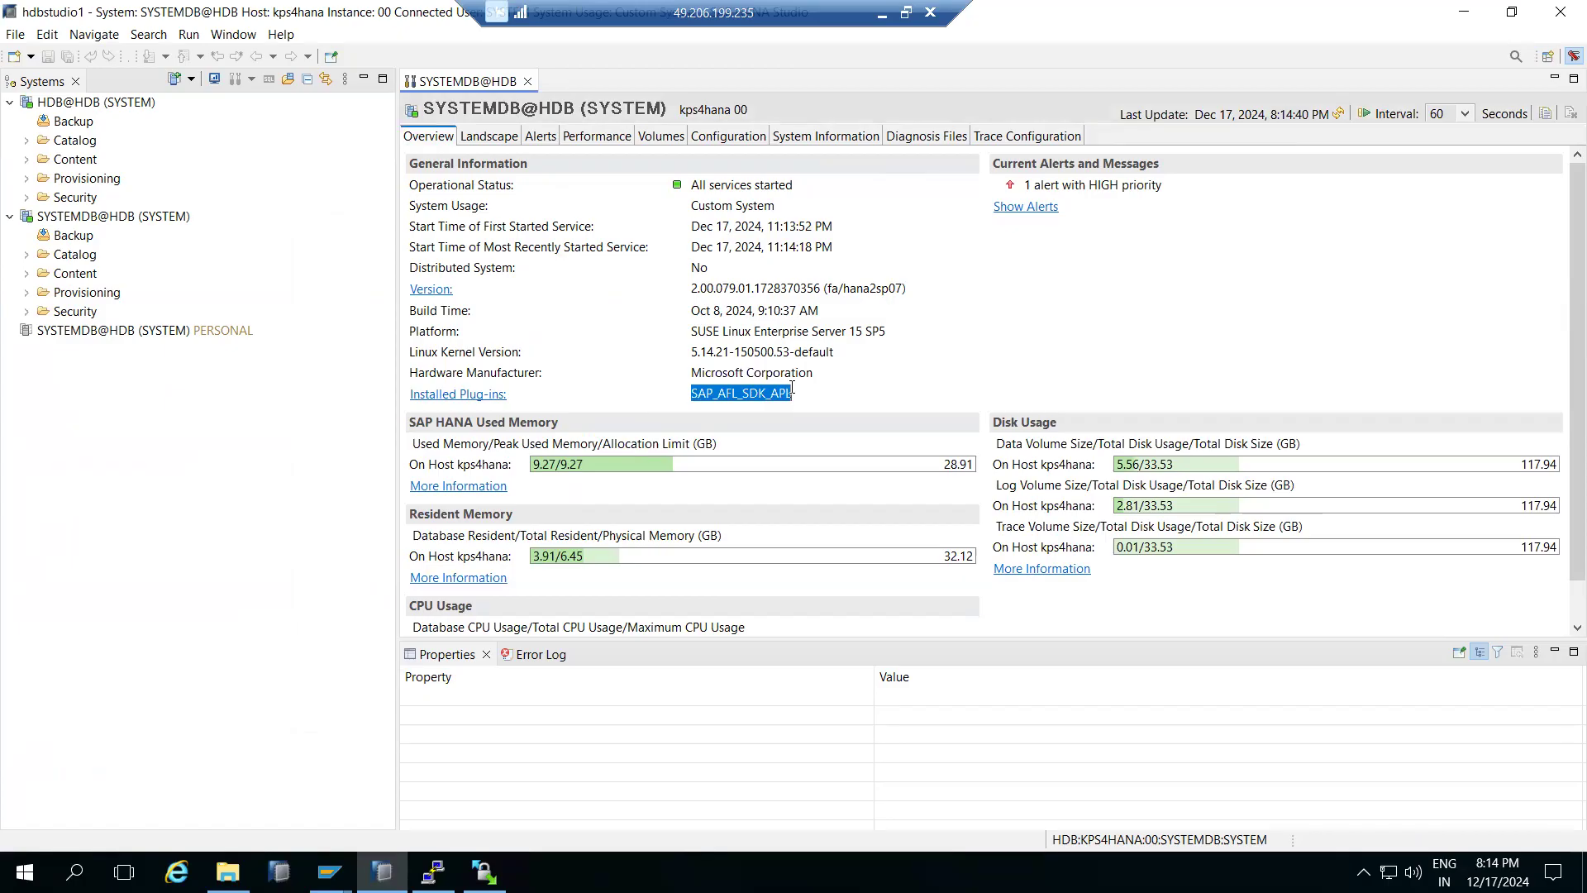
View the installed plug-ins details, copy them and close the dialog, then minimize the Properties view.
{"action": "left_click", "coordinate": [473, 395]}
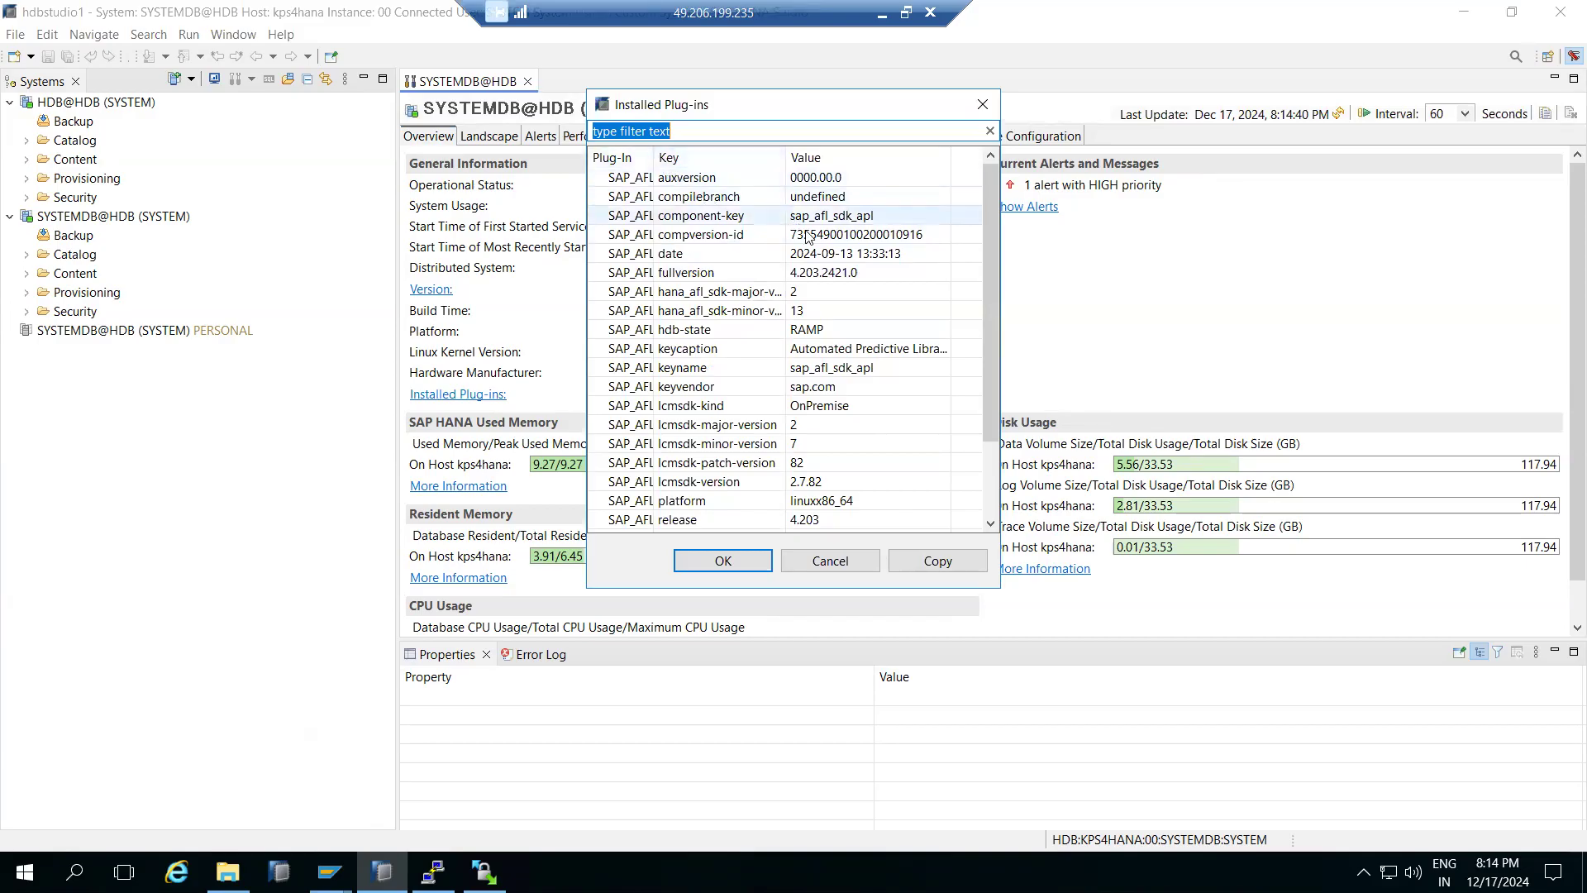
{"action": "left_click", "coordinate": [923, 564]}
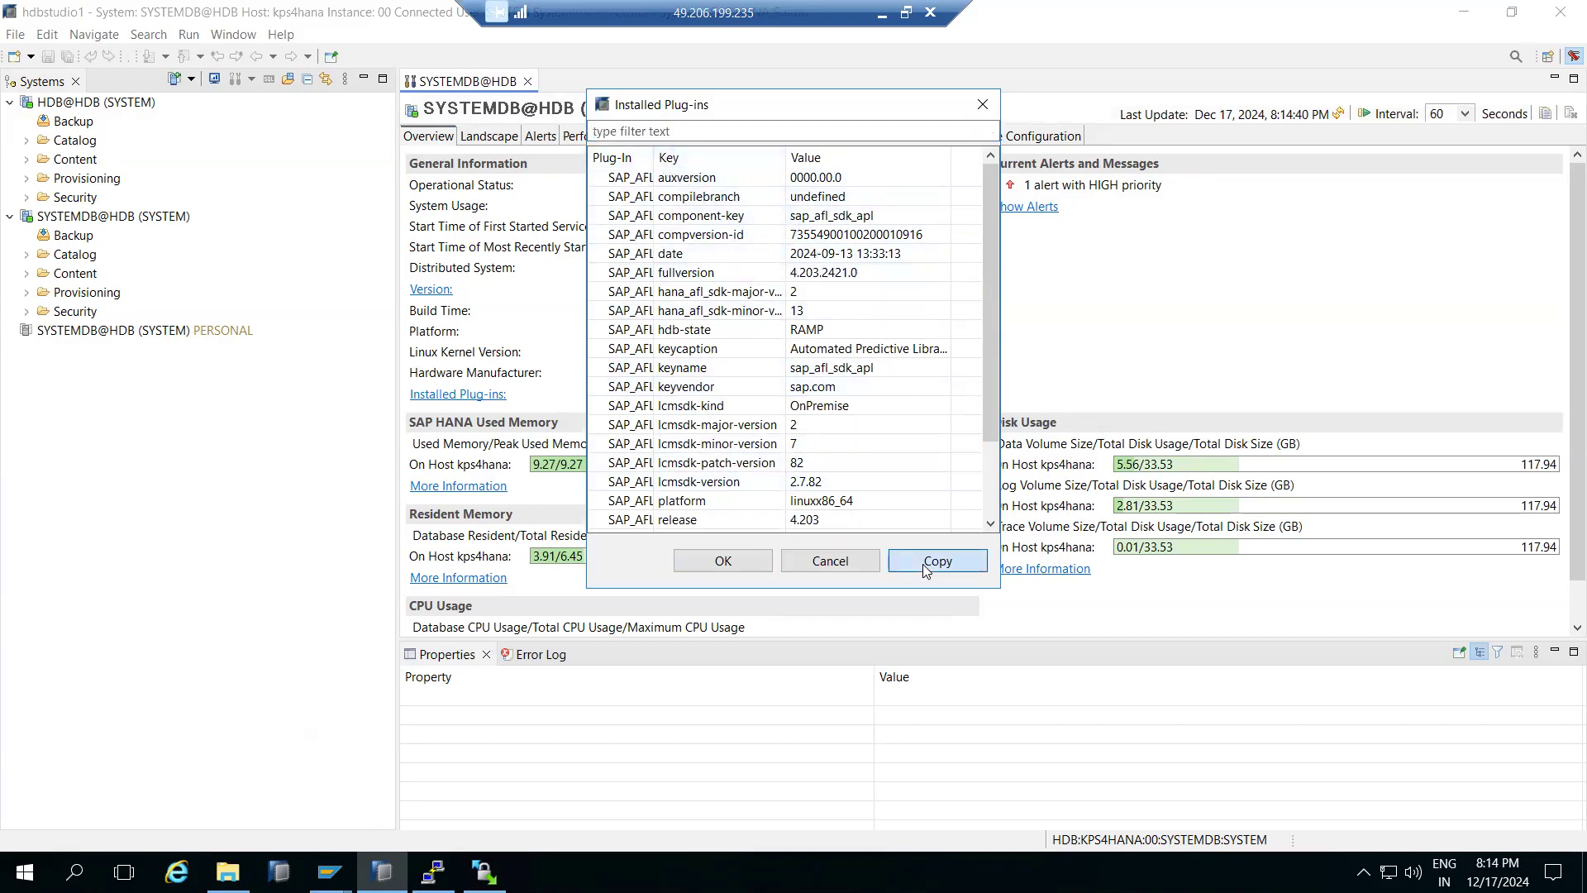
{"action": "left_click", "coordinate": [860, 559]}
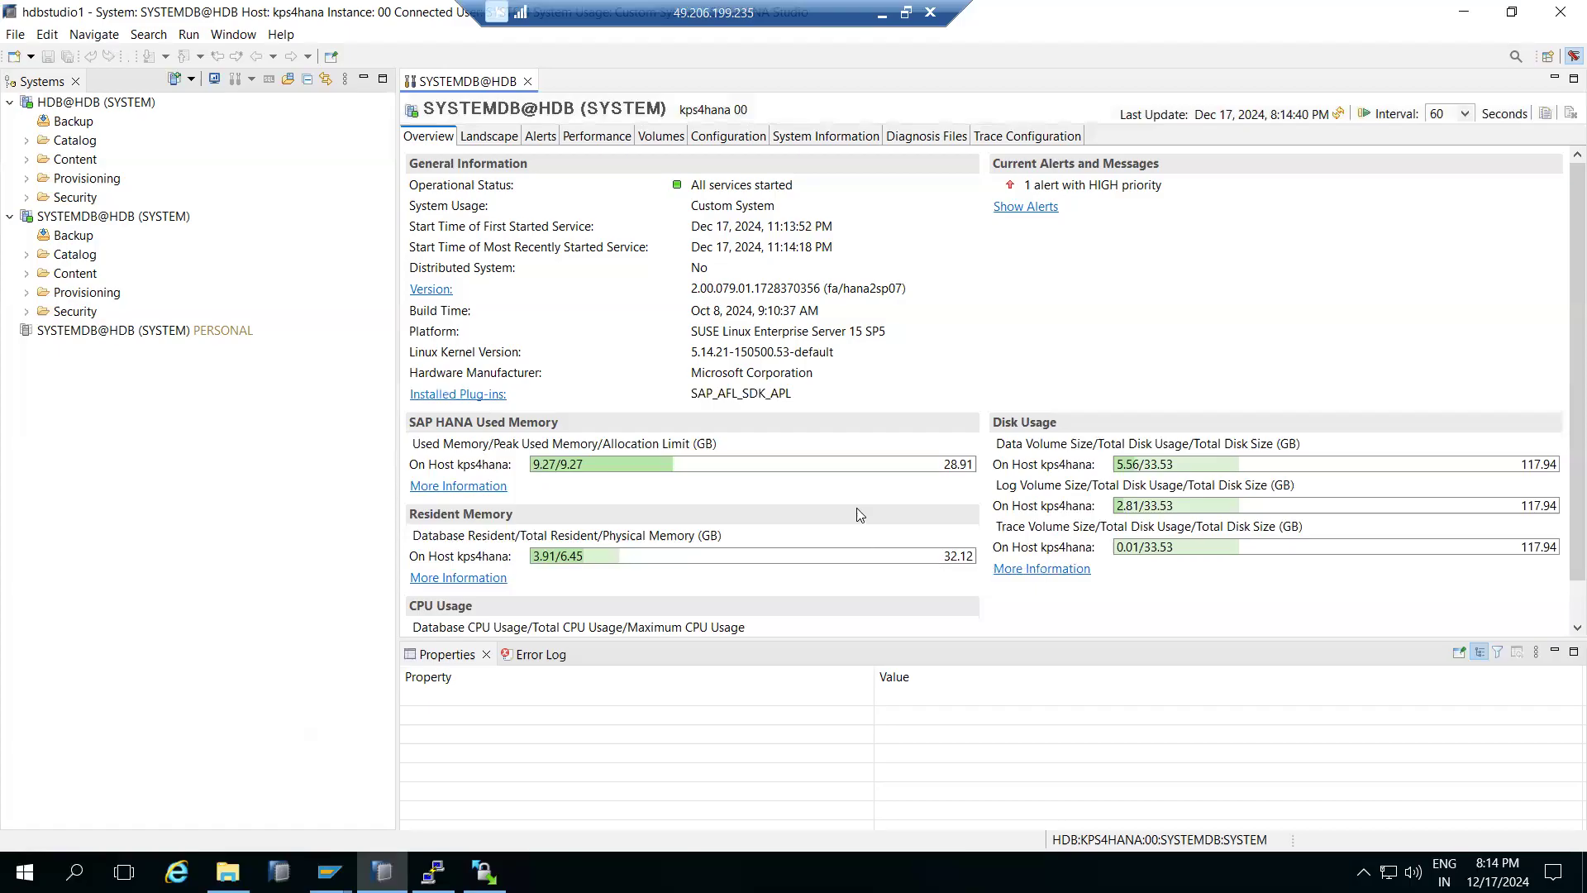
{"action": "left_click", "coordinate": [1551, 652]}
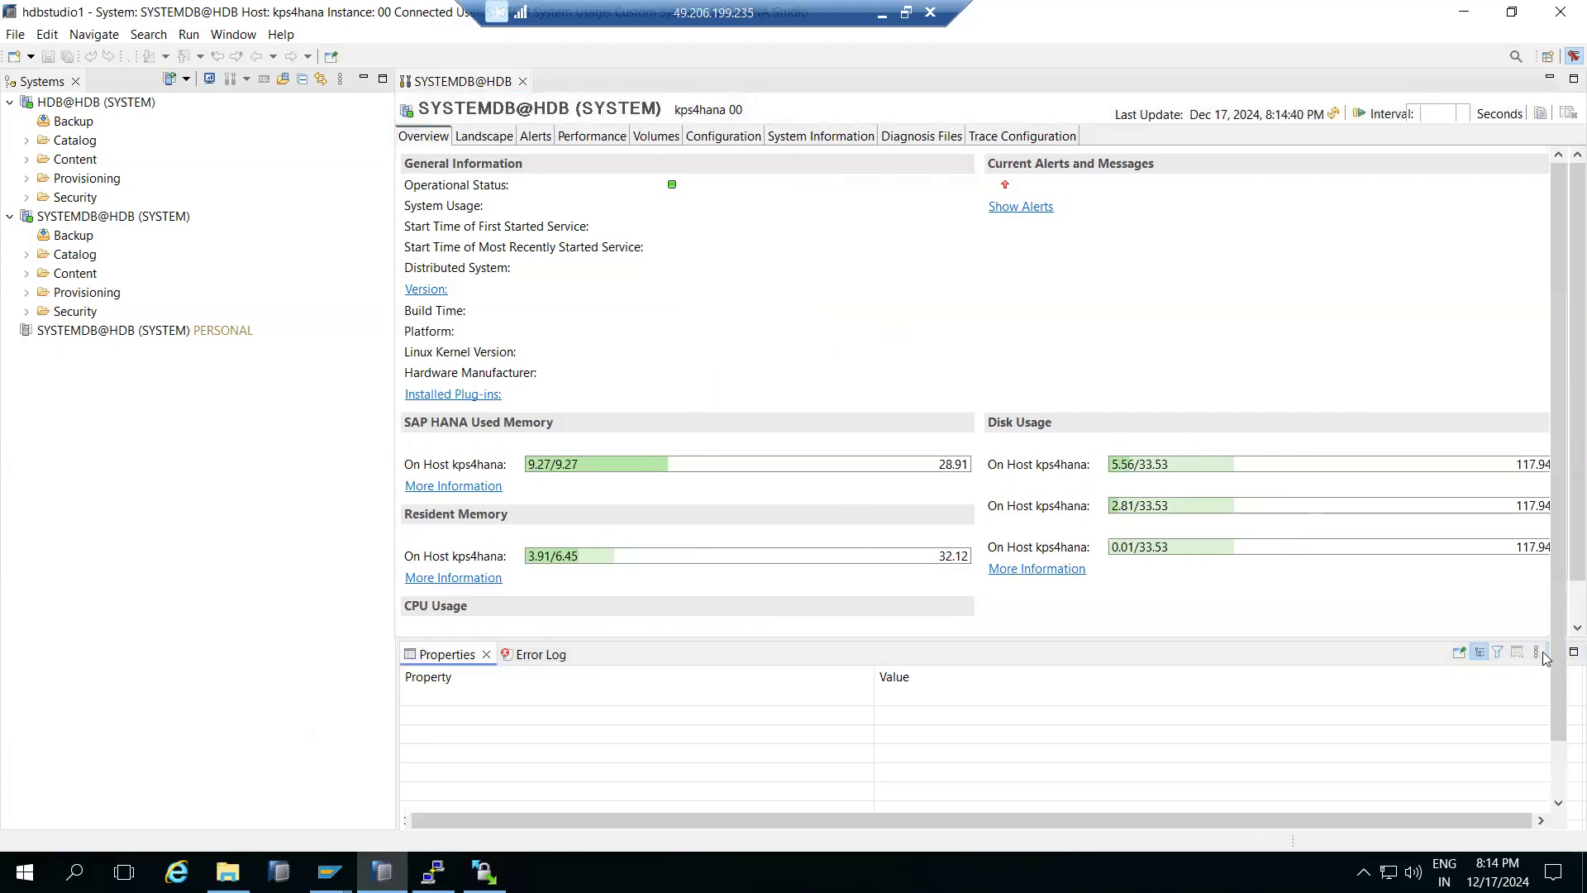
Return to the Software Center in the browser and go up to the SAP HANA PLATFORM EDITION page.
{"action": "left_click", "coordinate": [882, 10]}
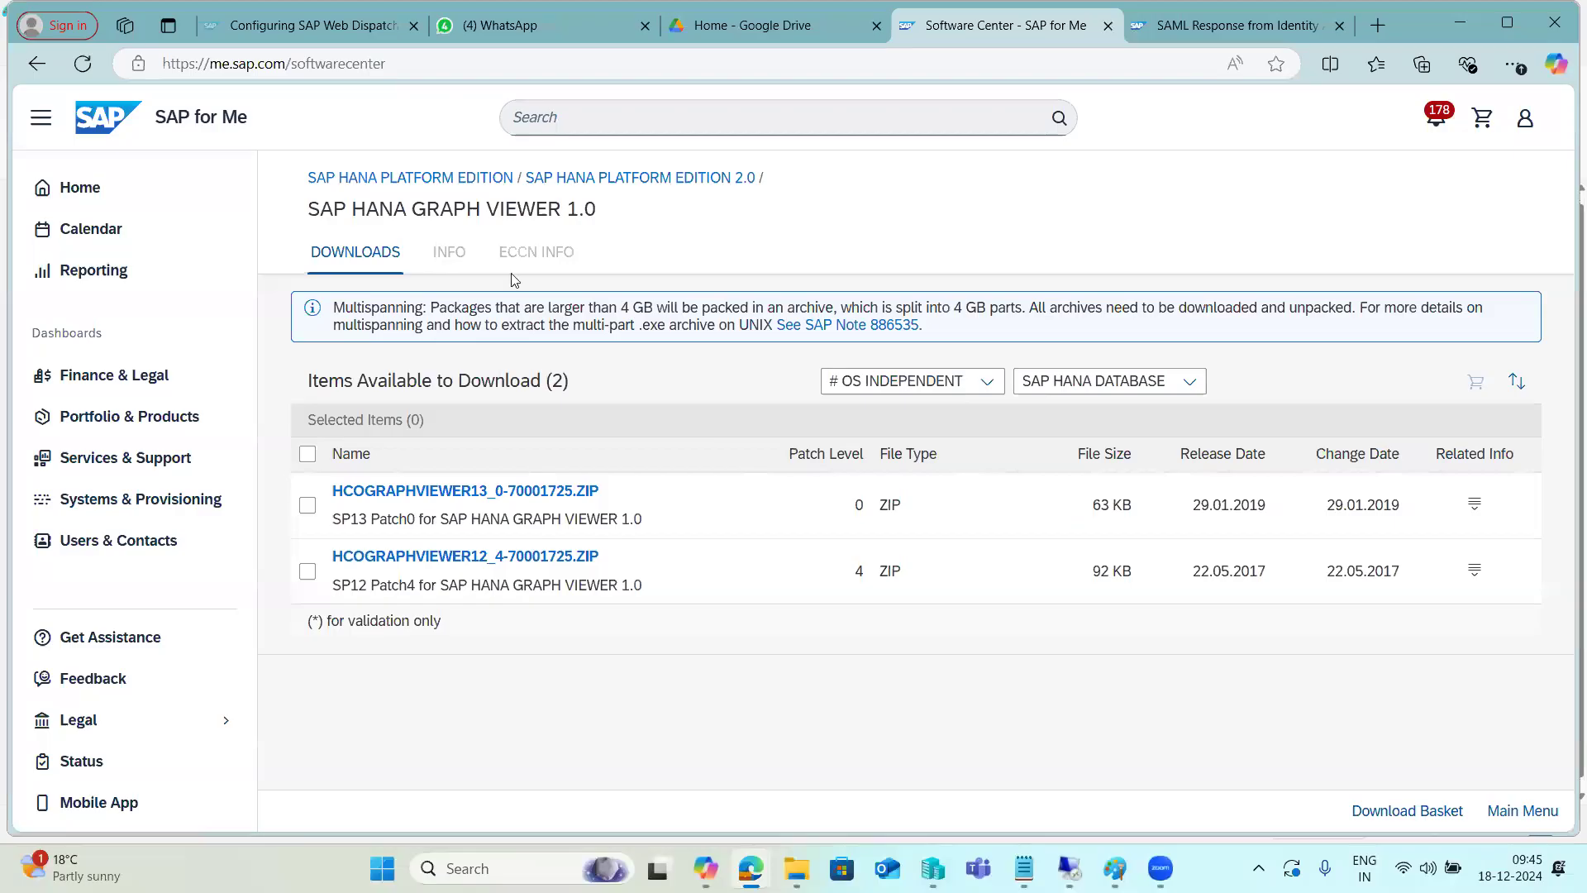
{"action": "left_click", "coordinate": [496, 183]}
{"action": "left_click", "coordinate": [451, 179]}
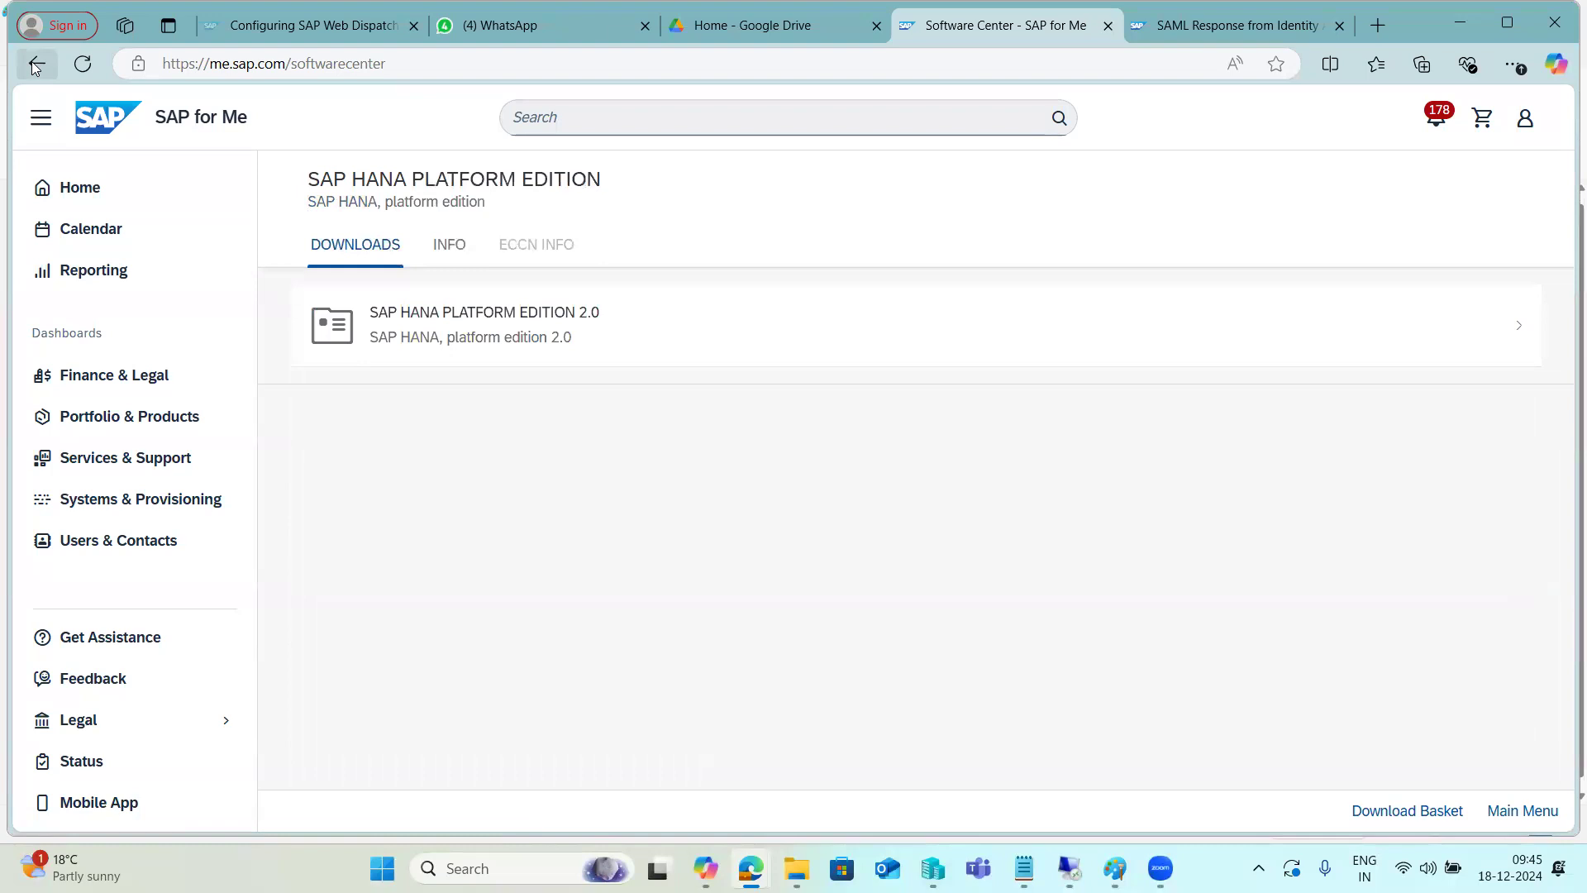
{"action": "mouse_move", "coordinate": [1025, 868]}
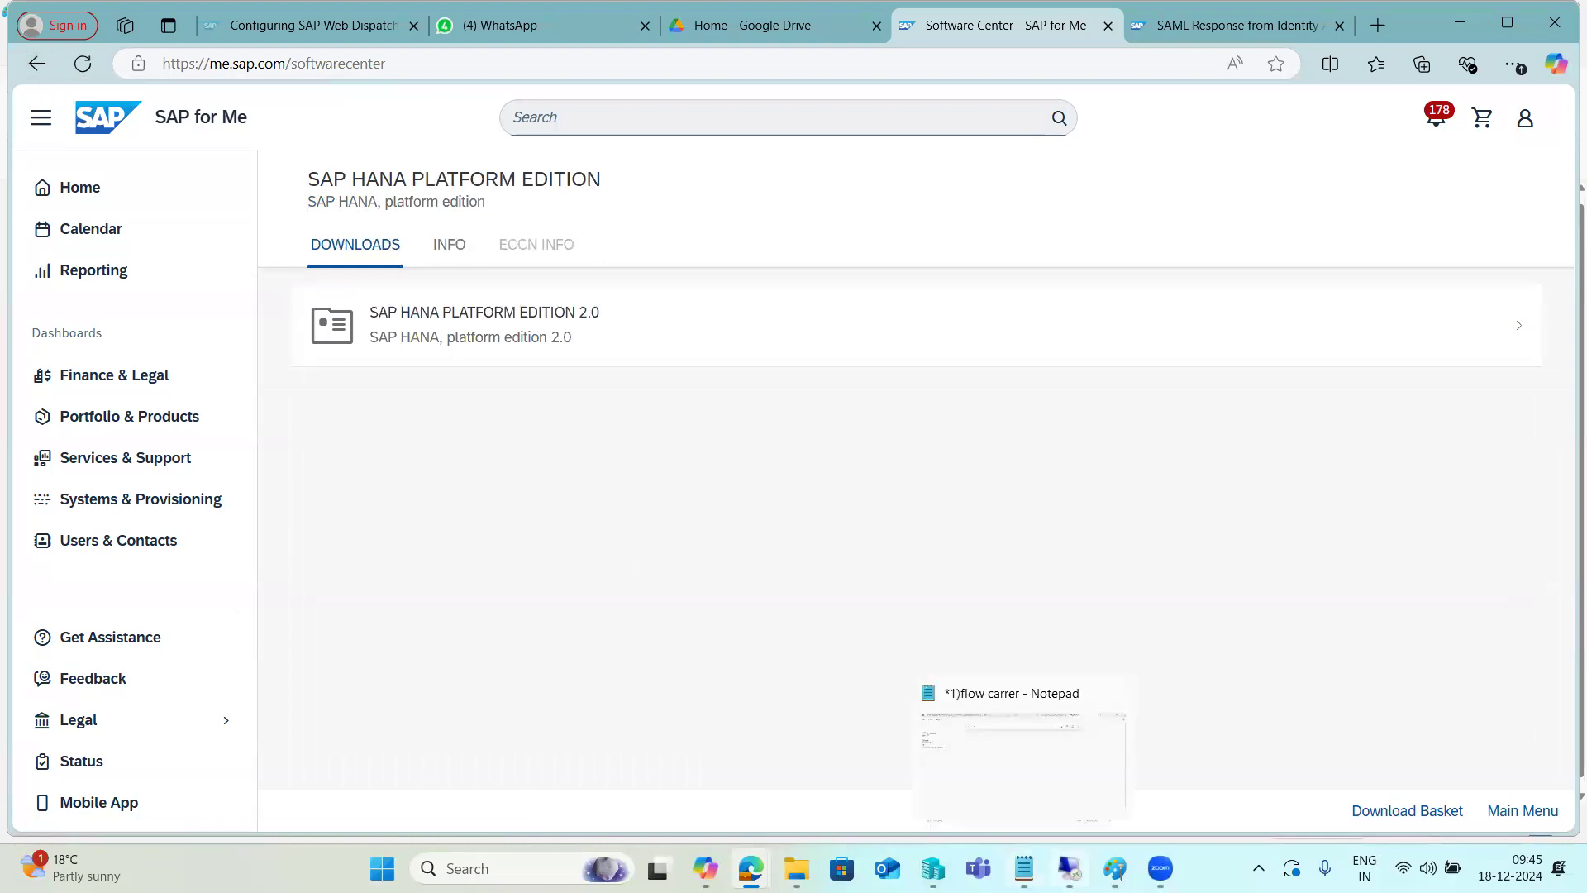
Switch back to SAP HANA Studio in the remote session and refresh the SYSTEMDB@HDB overview.
{"action": "left_click", "coordinate": [1040, 797]}
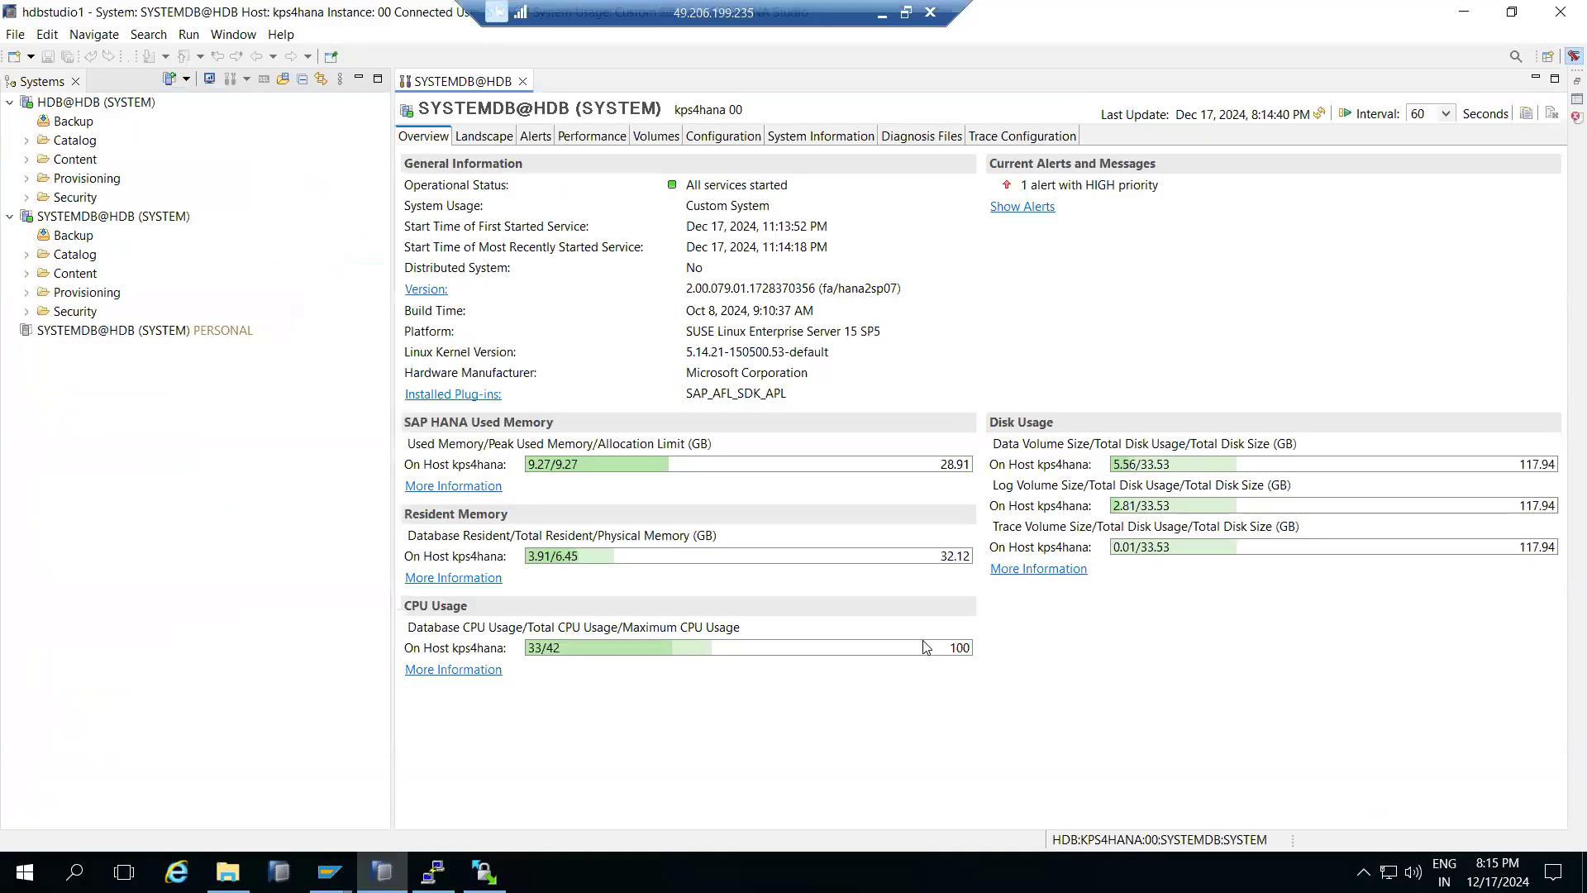
{"action": "mouse_move", "coordinate": [800, 464]}
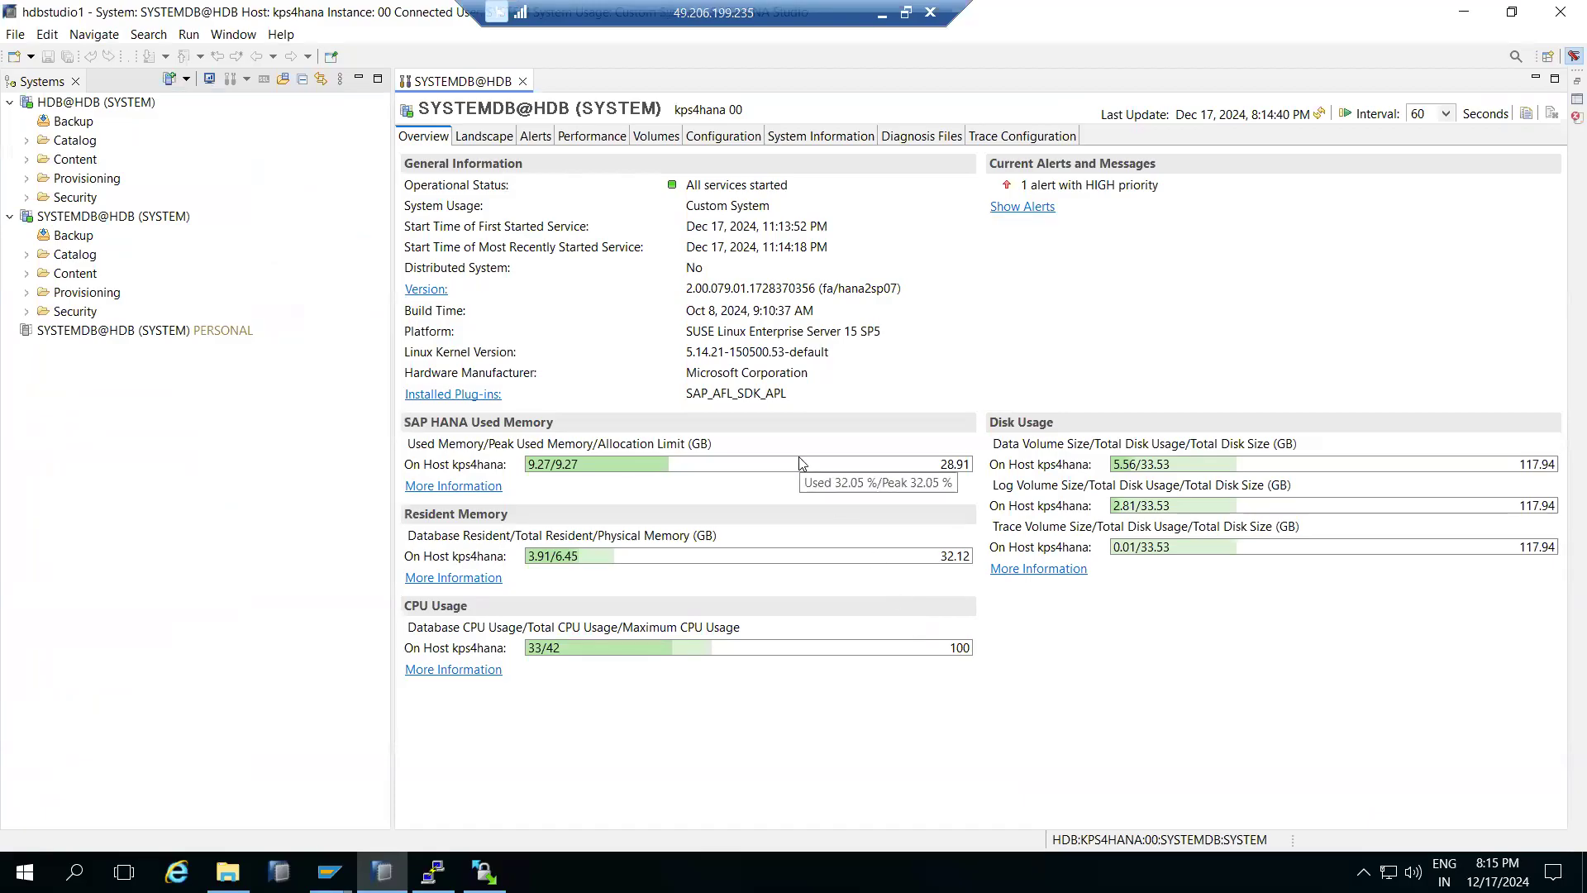
{"action": "left_click", "coordinate": [1318, 116]}
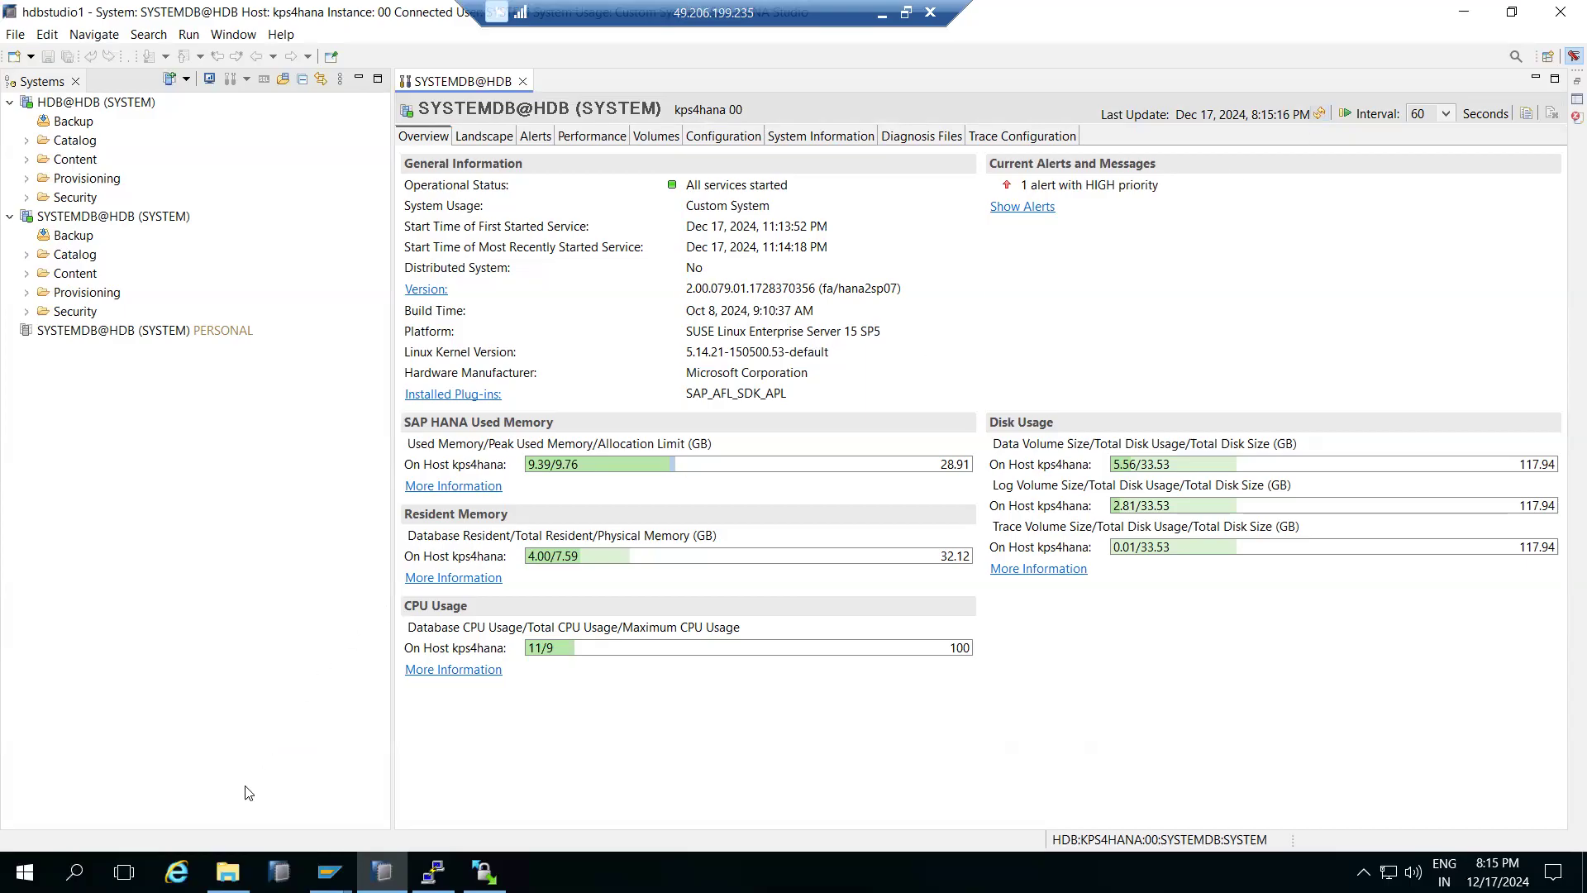
Switch to the local Downloads folder and review the SAPPAAPL4_2421_0-80004547 archive, its extraction option and the extracted folder.
{"action": "left_click", "coordinate": [228, 872]}
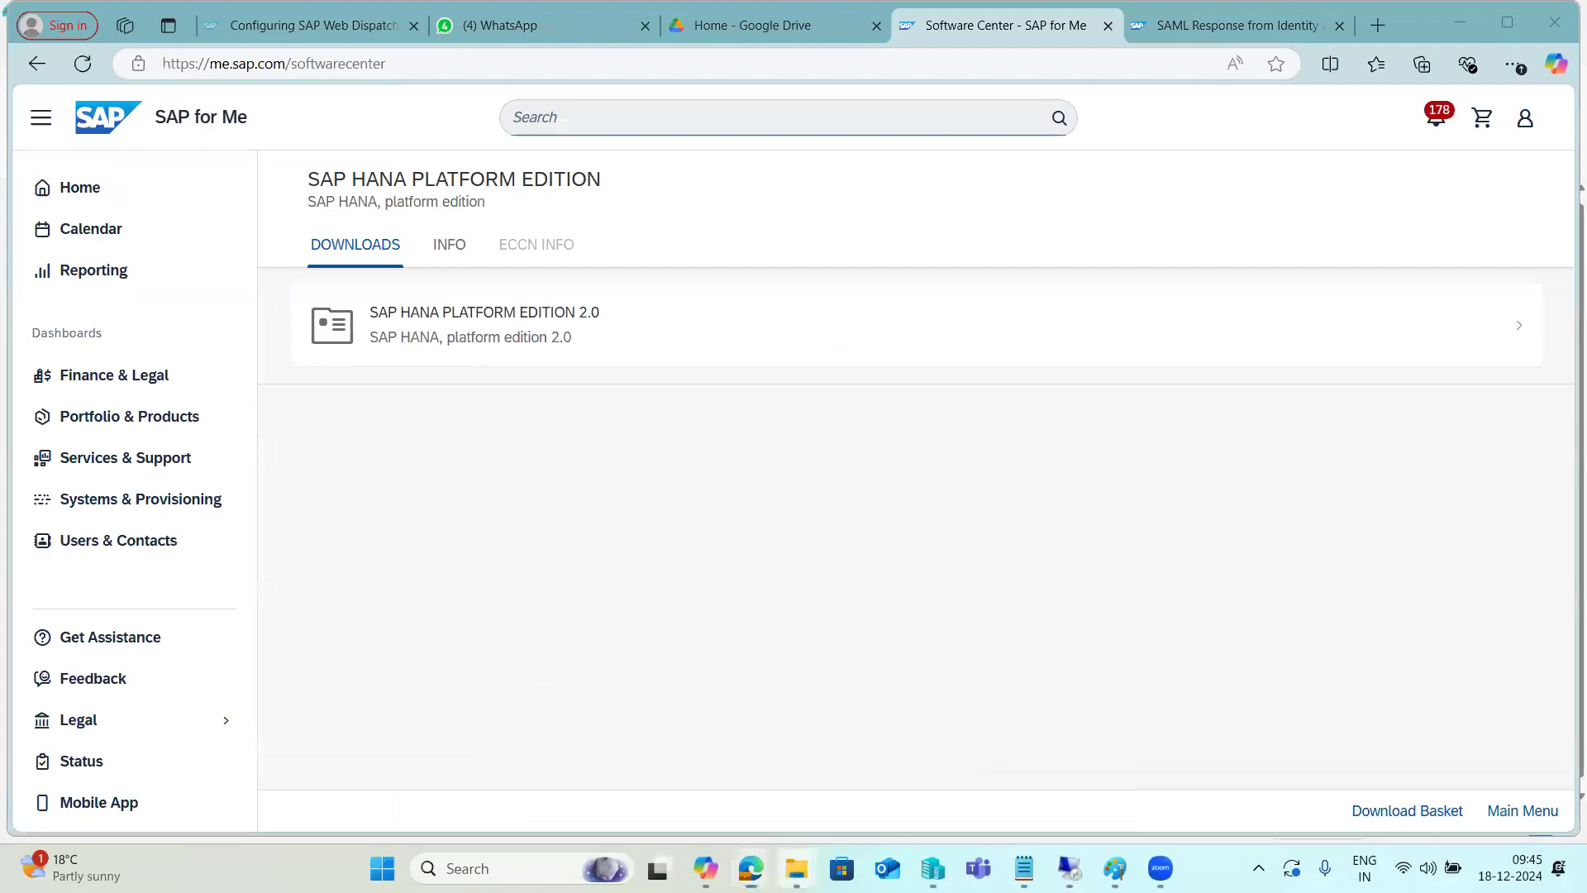
{"action": "mouse_move", "coordinate": [796, 868]}
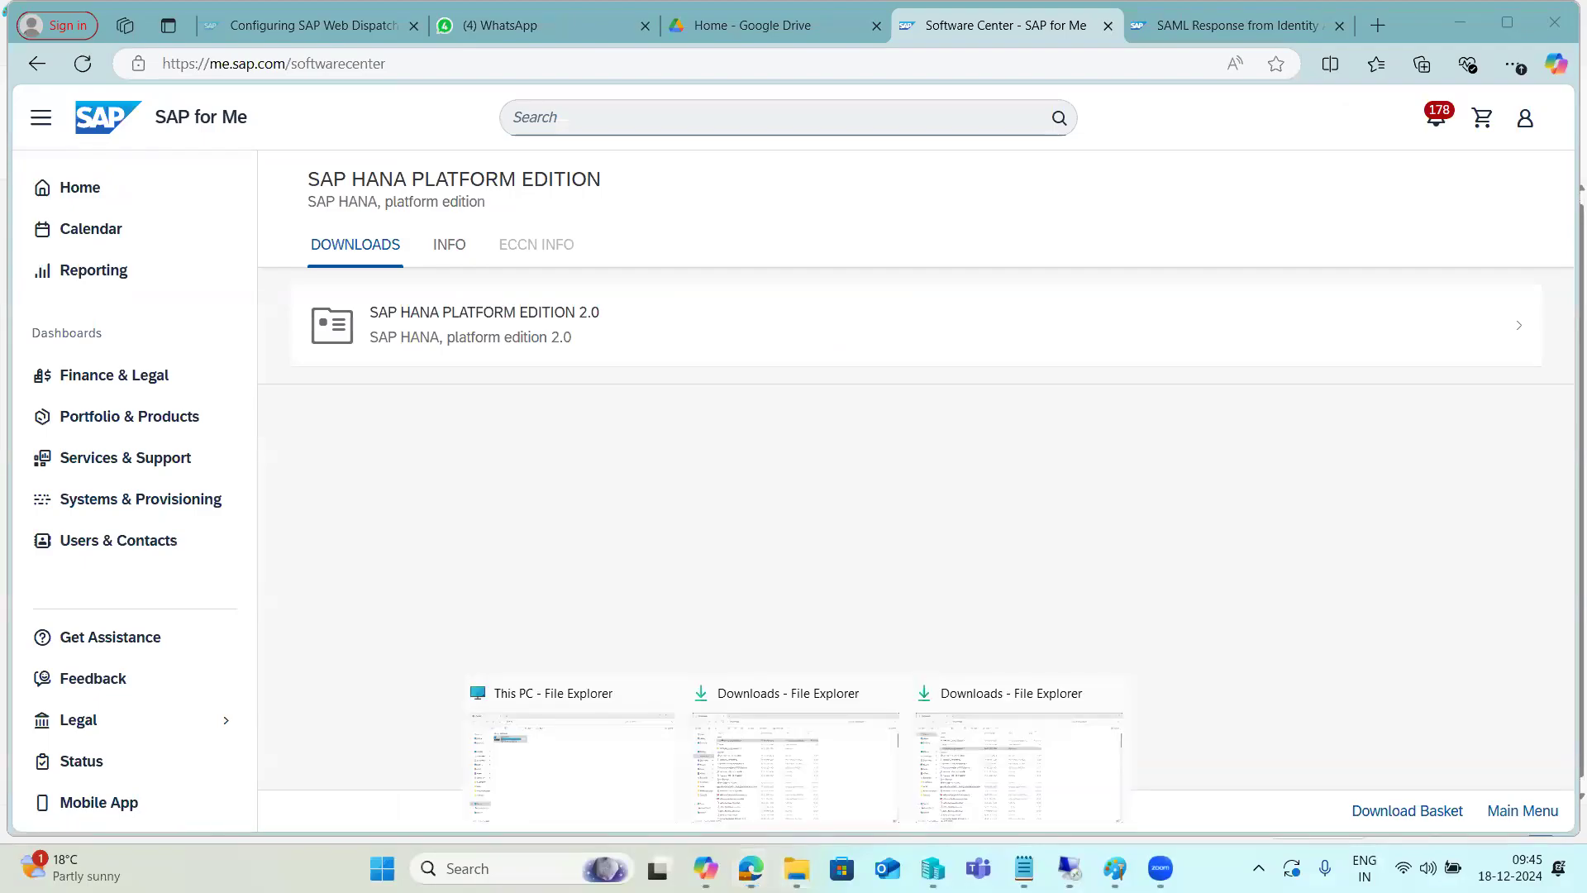
{"action": "left_click", "coordinate": [1057, 756]}
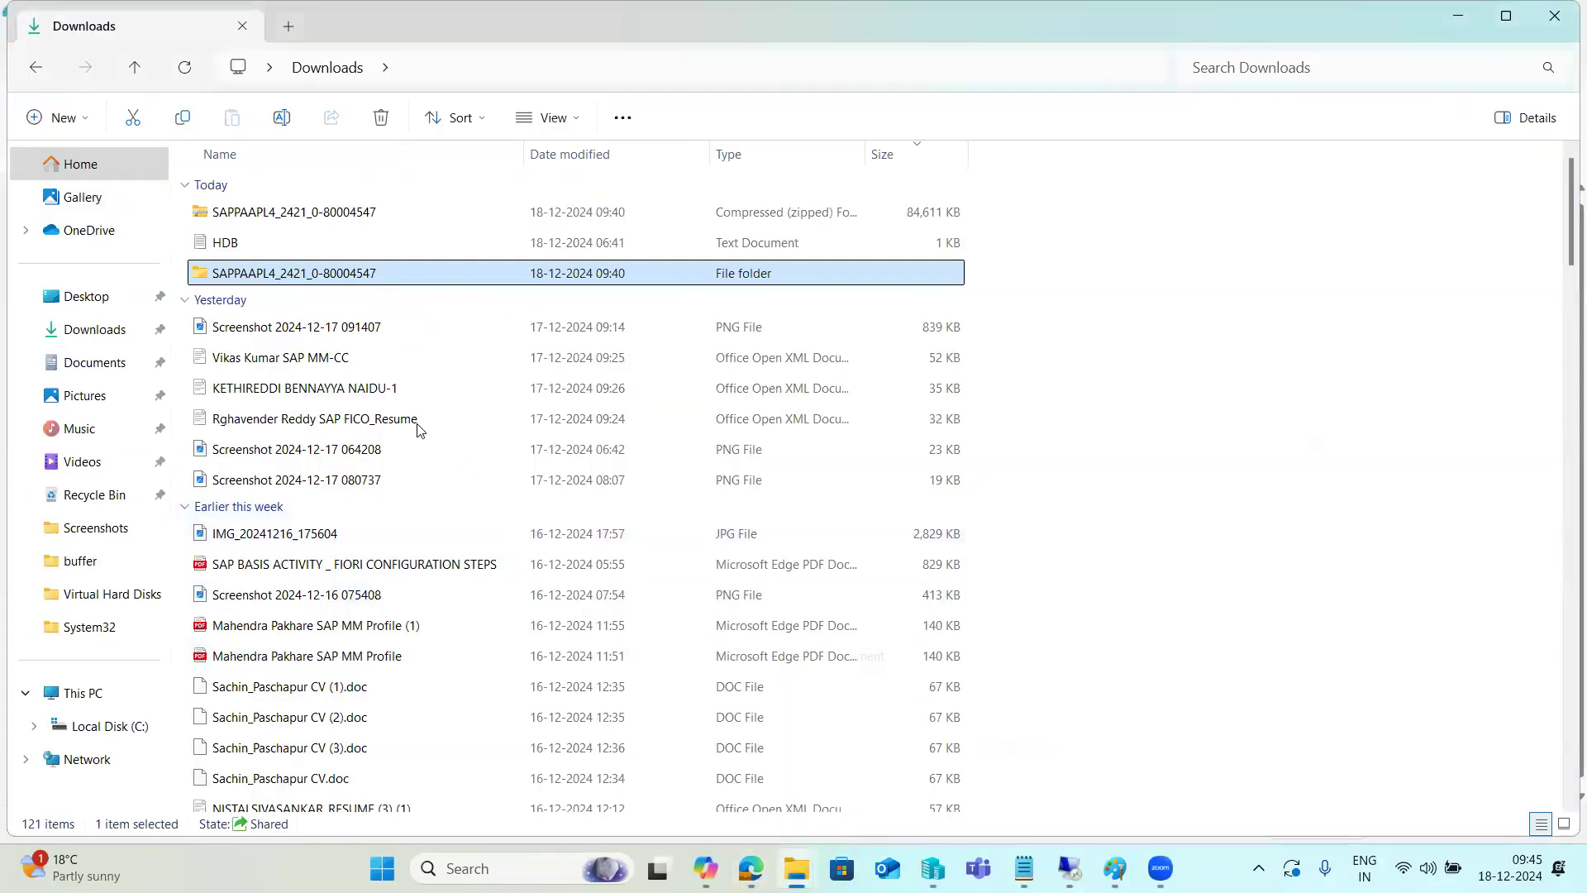
{"action": "left_click", "coordinate": [266, 213]}
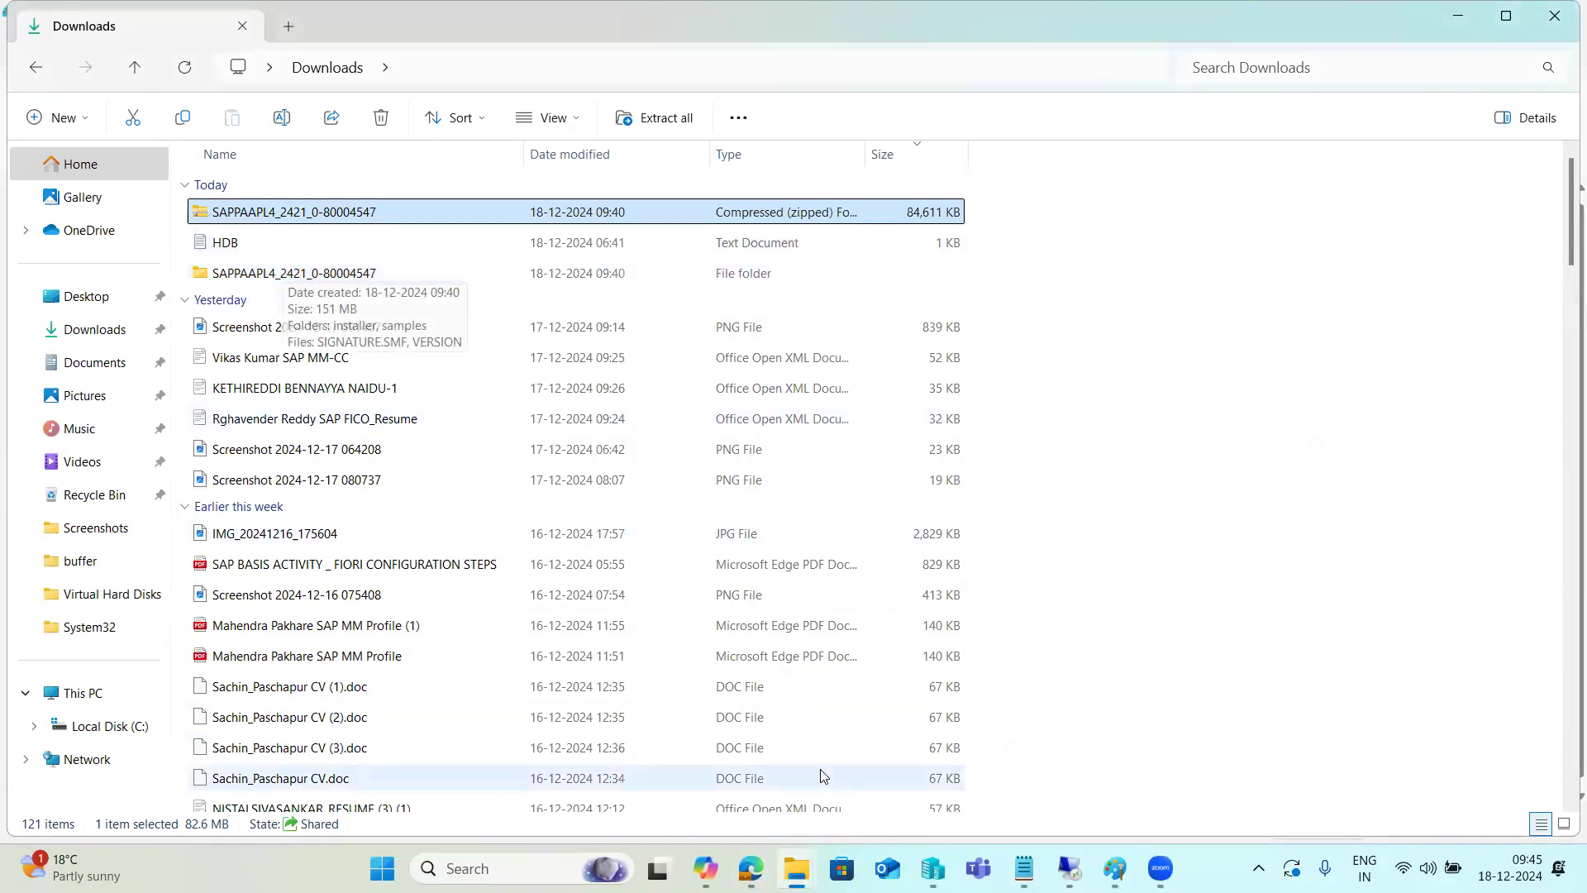
{"action": "right_click", "coordinate": [290, 218]}
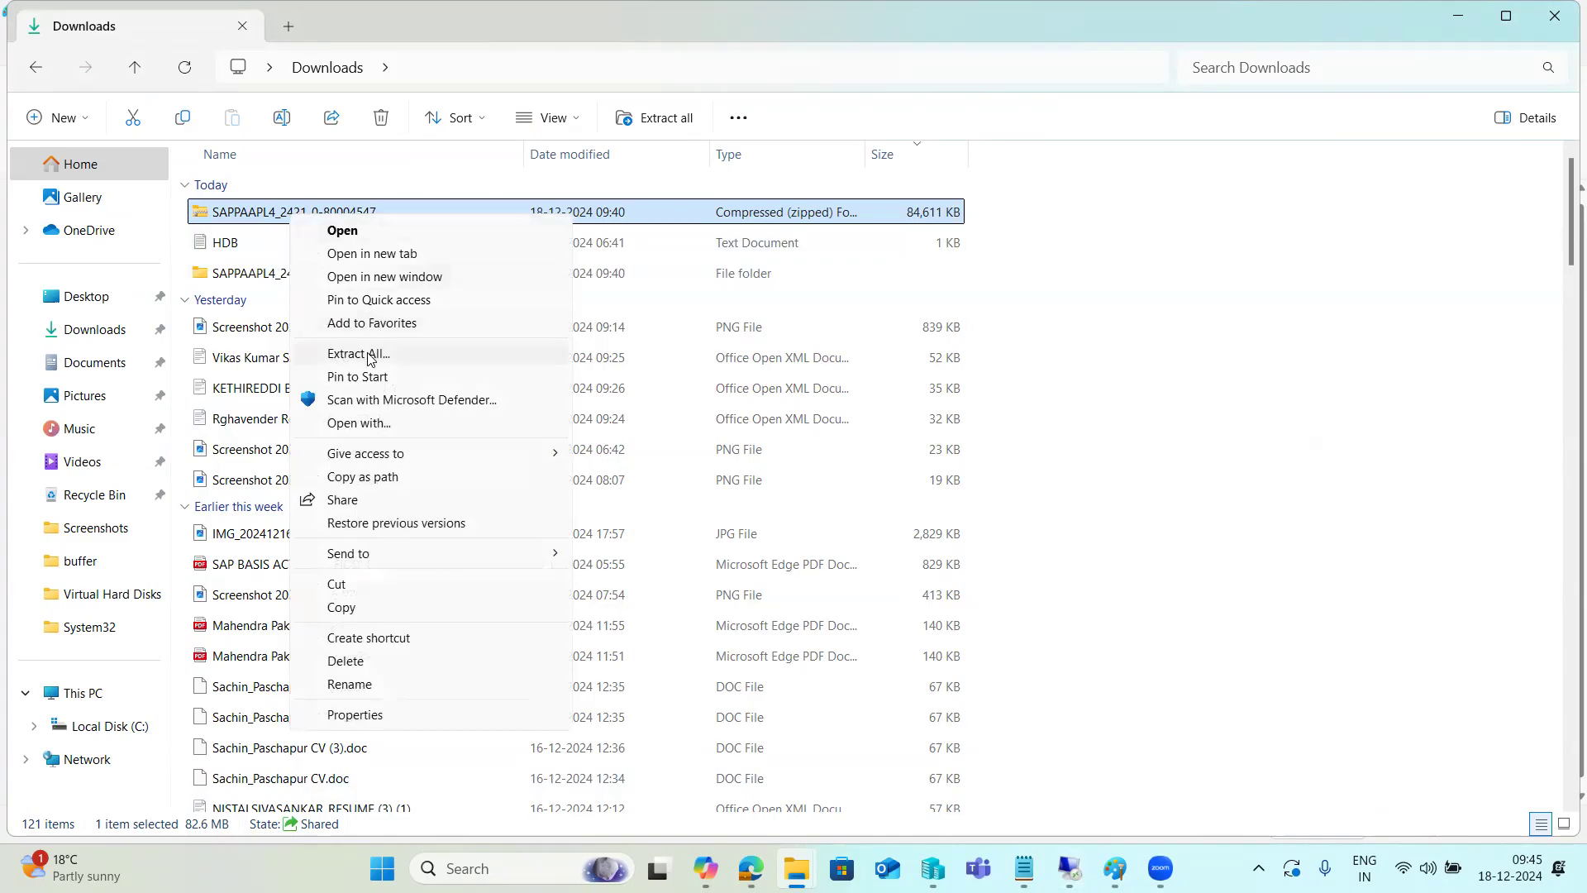
{"action": "left_click", "coordinate": [214, 276]}
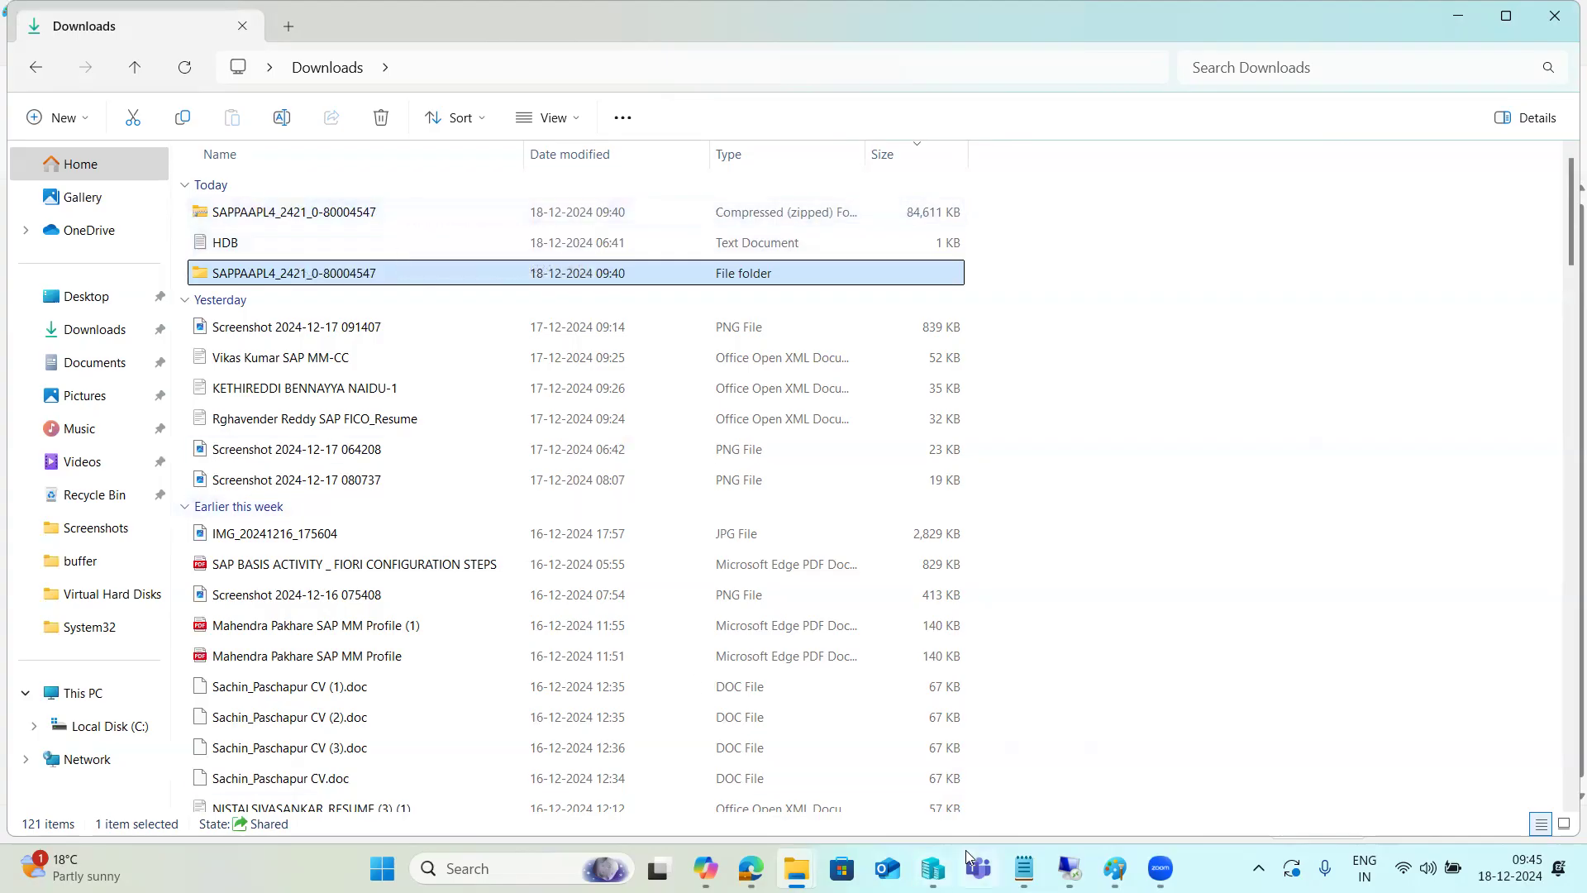
Compare the SAPPAAPL4_2421_0-80004547 folder in the remote and local Downloads, and return to the kps4hana PuTTY session.
{"action": "mouse_move", "coordinate": [1069, 868]}
{"action": "mouse_move", "coordinate": [337, 263]}
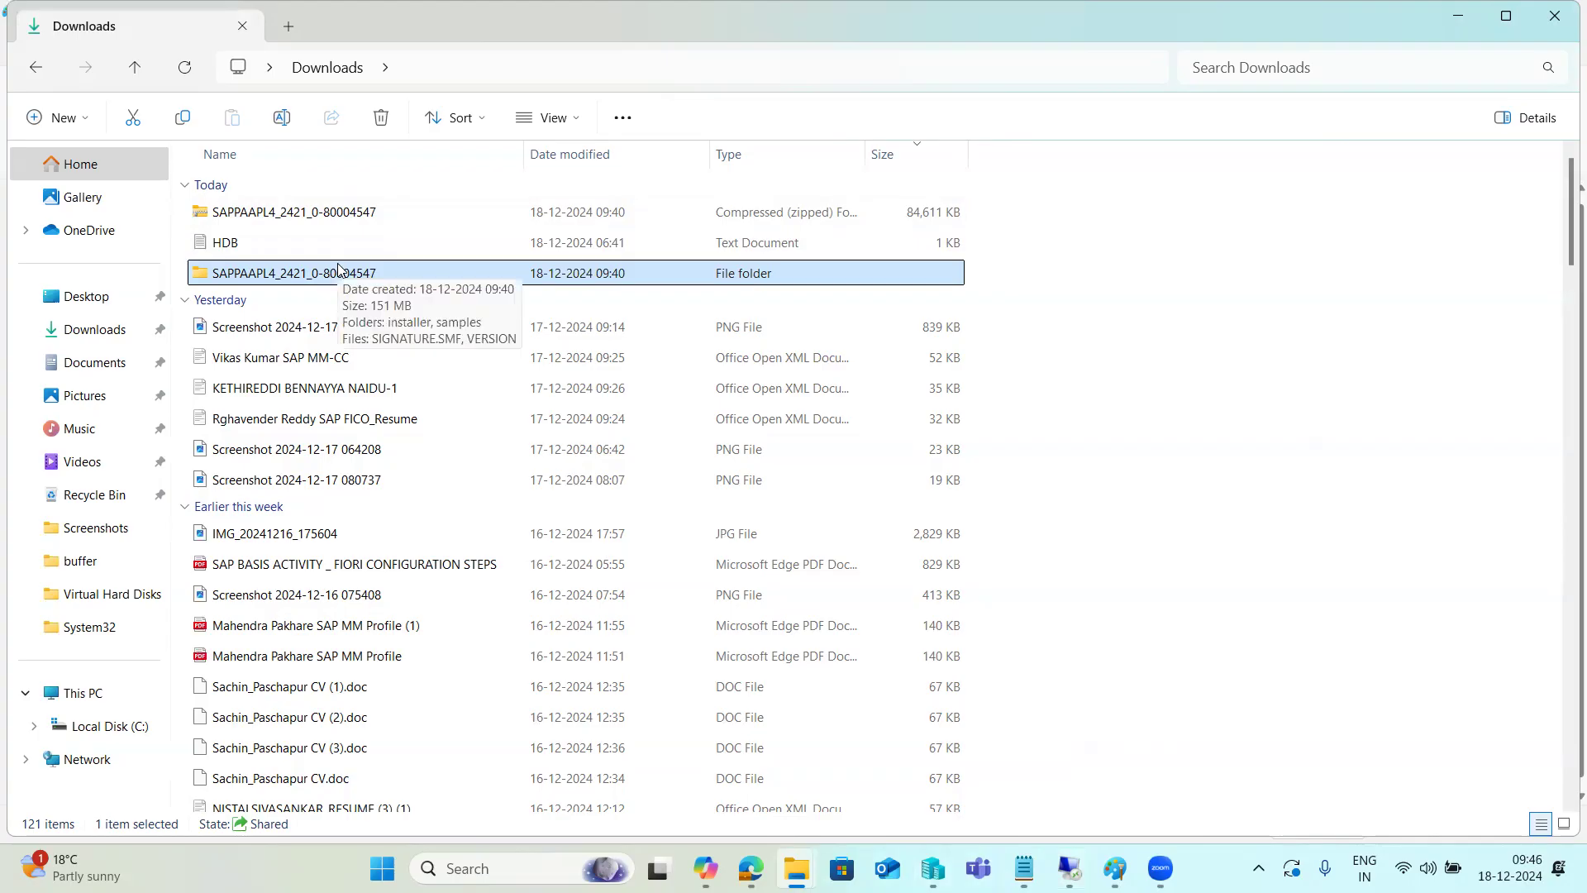
{"action": "key", "text": "alt+Tab"}
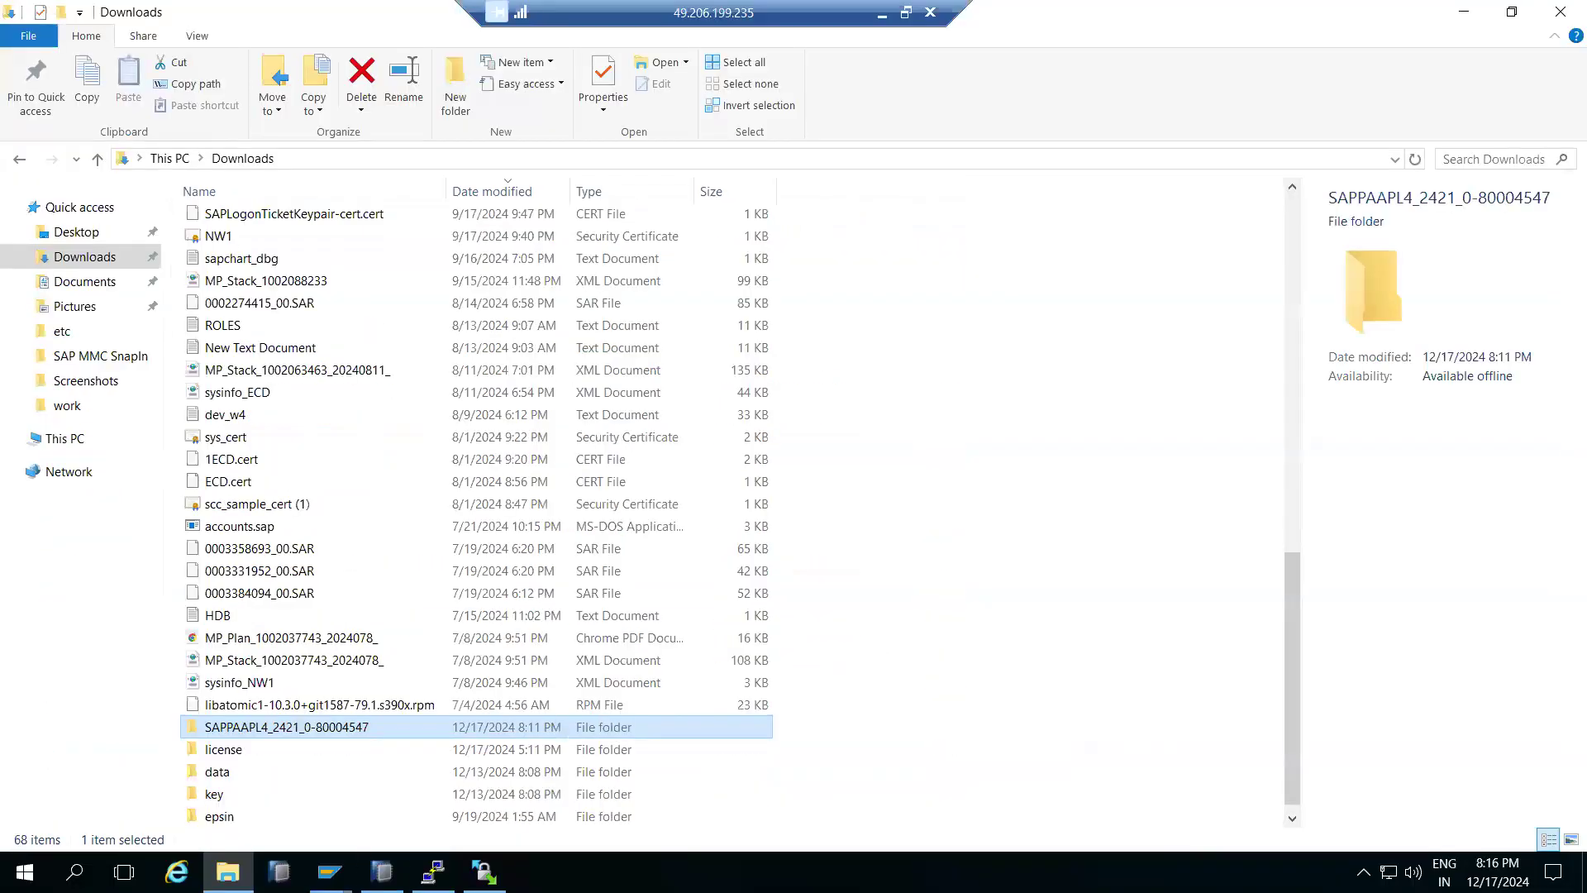
{"action": "left_click", "coordinate": [434, 872]}
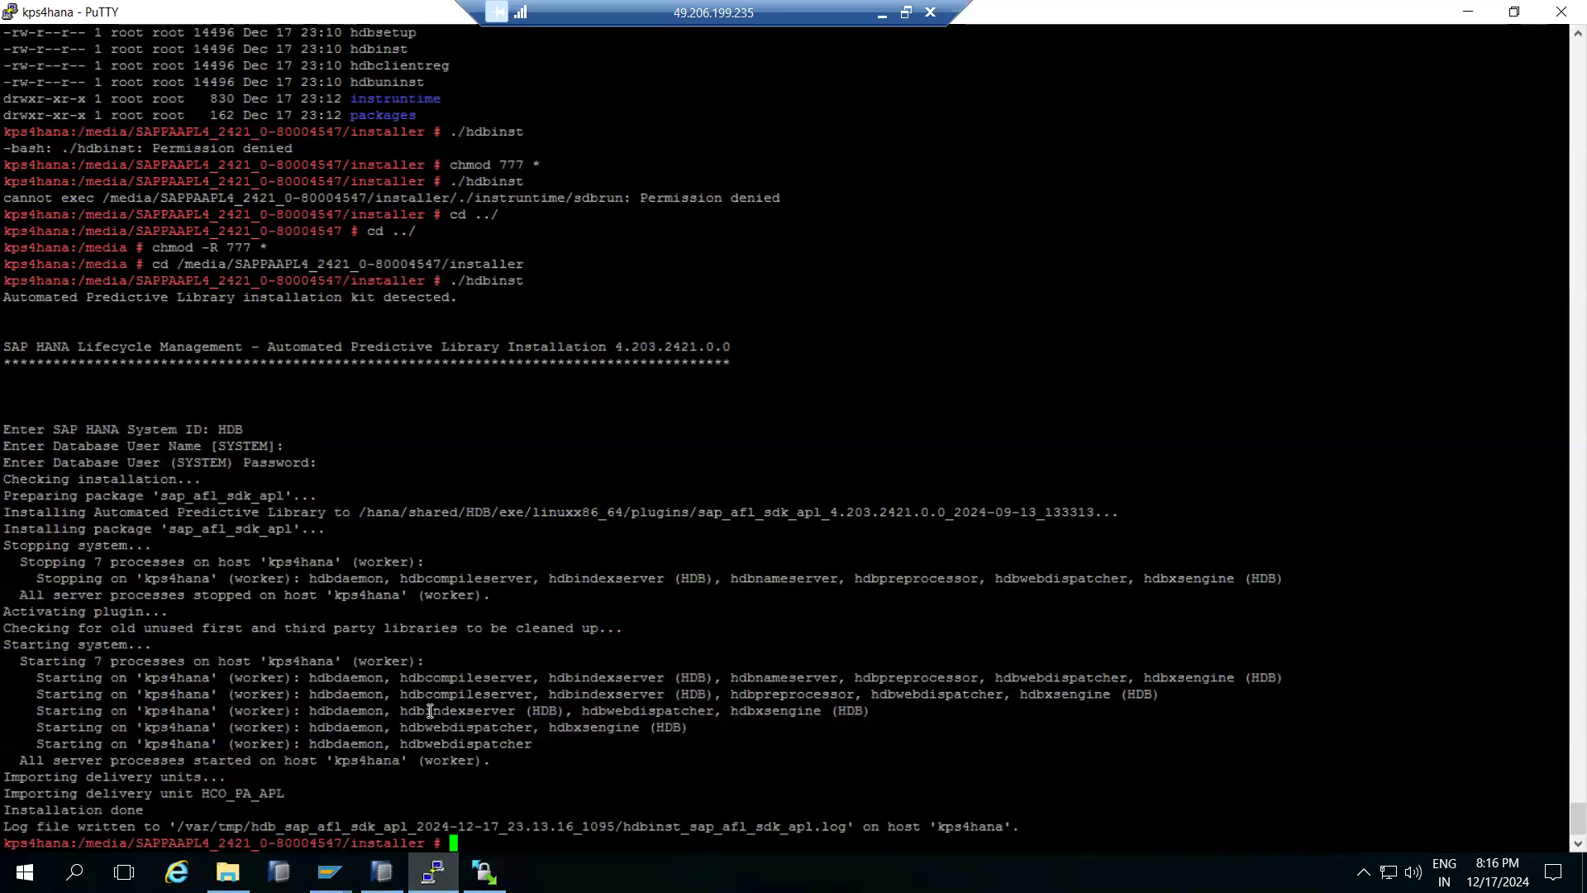
{"action": "left_click", "coordinate": [881, 16]}
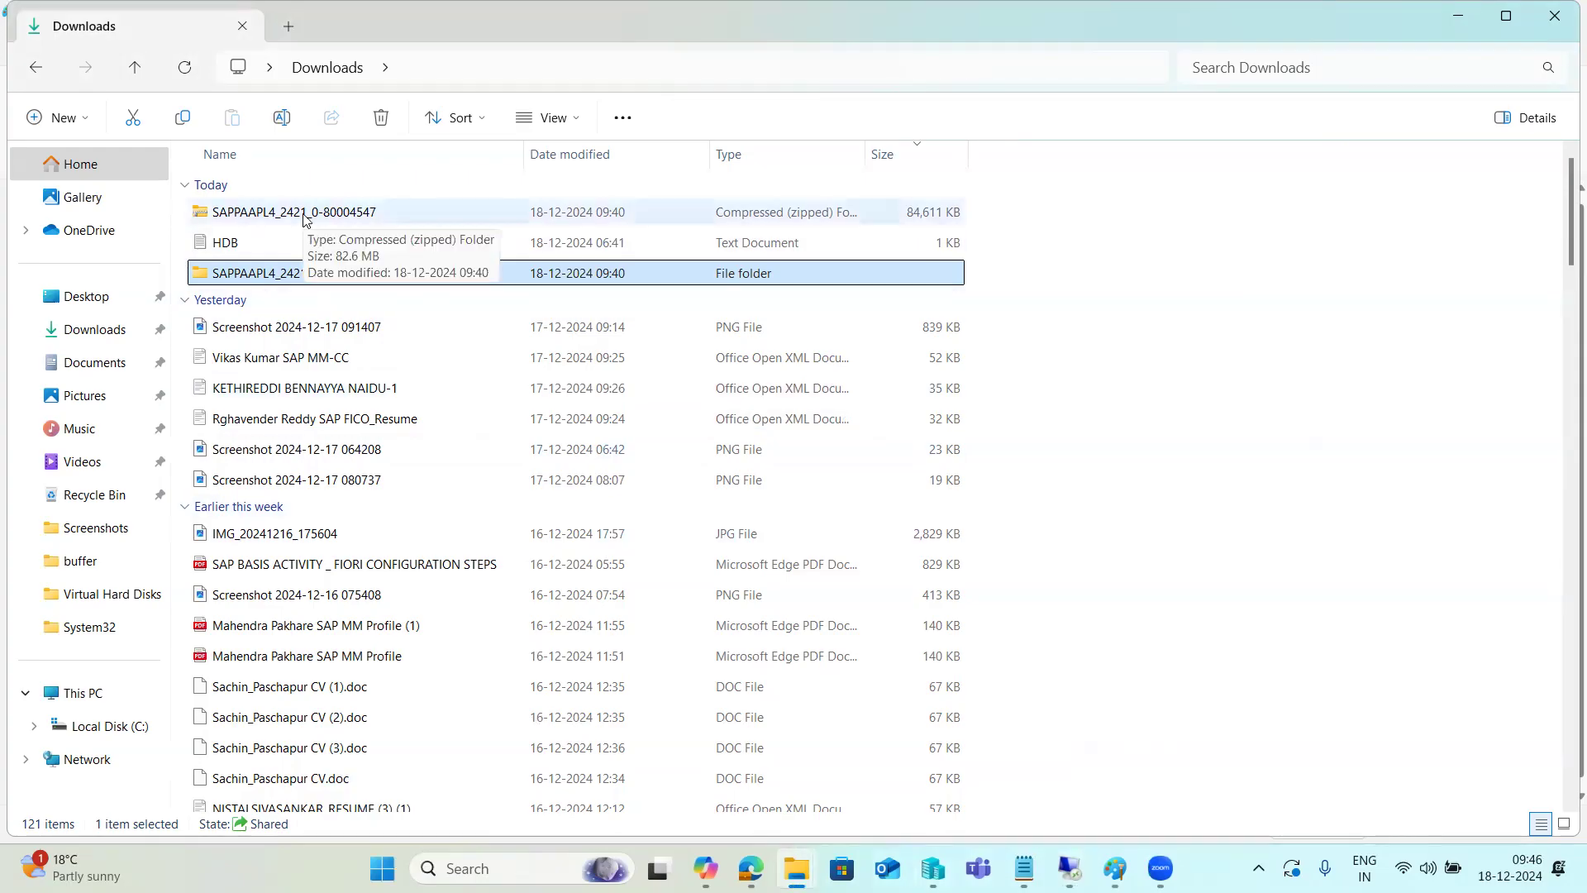
{"action": "right_click", "coordinate": [290, 280]}
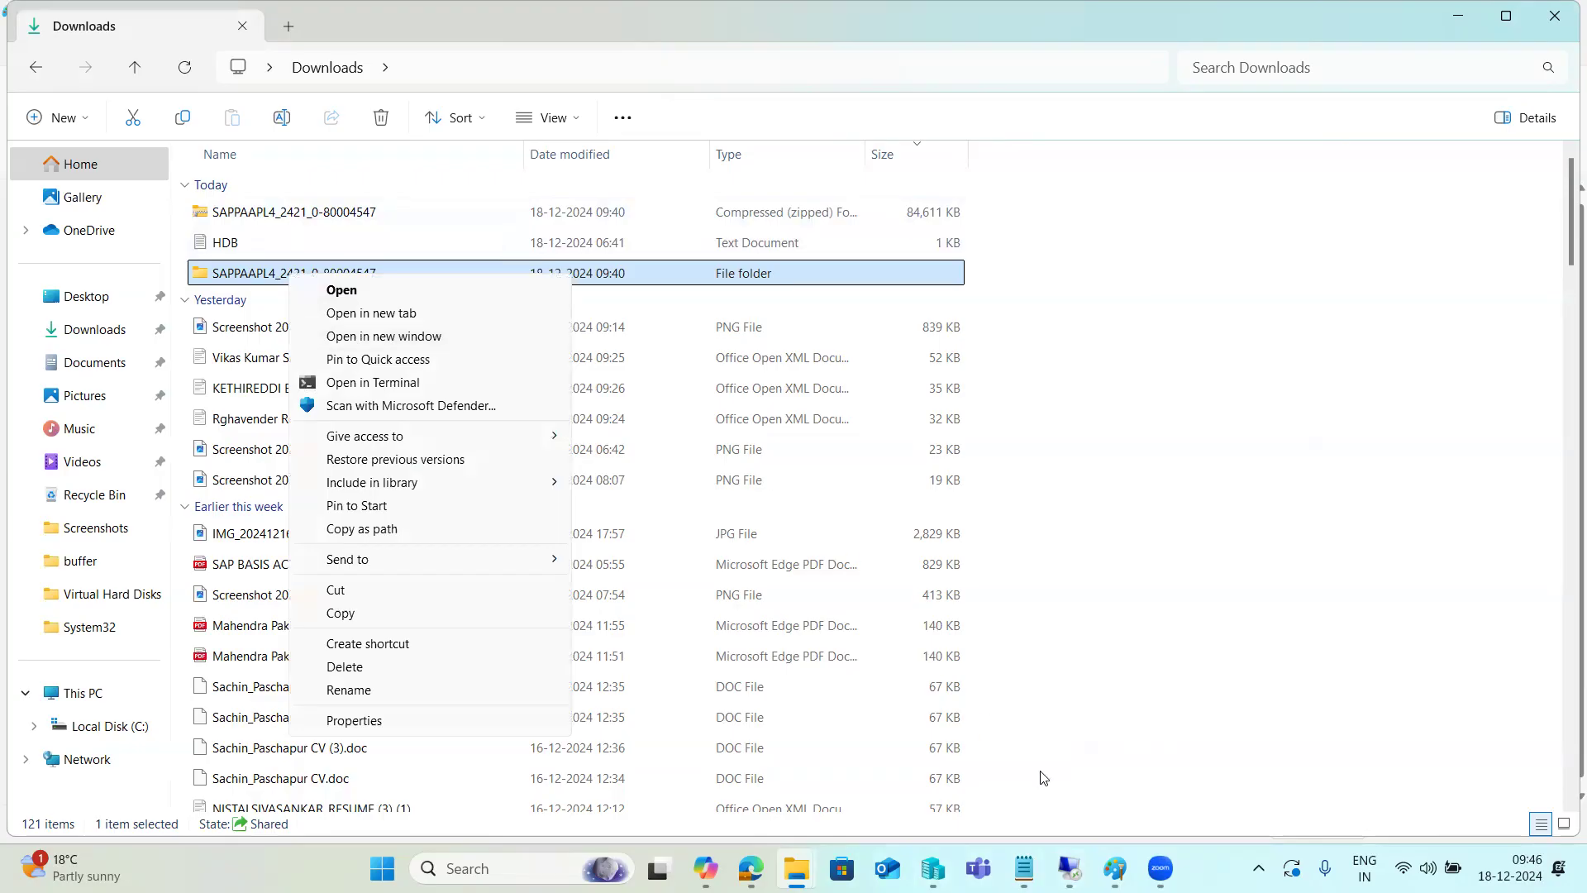
{"action": "left_click", "coordinate": [1066, 866]}
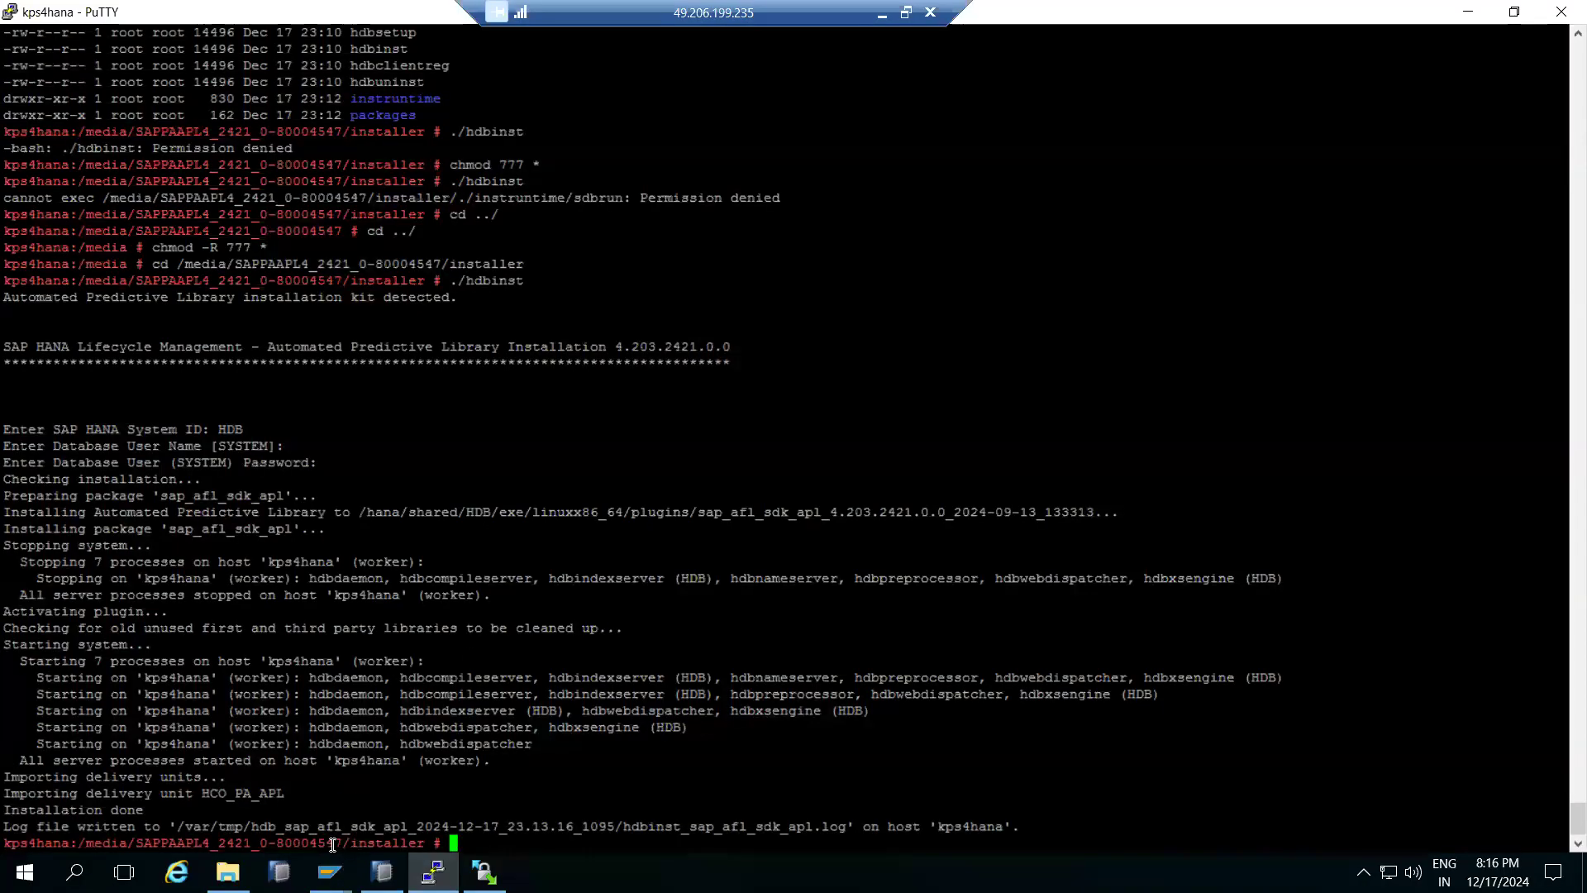
Highlight the SAPPAAPL4_2421_0-80004547/installer path and the hdbinst installation output in the kps4hana terminal.
{"action": "left_click_drag", "start_coordinate": [329, 840], "coordinate": [396, 843]}
{"action": "mouse_move", "coordinate": [227, 872]}
{"action": "left_click_drag", "start_coordinate": [87, 130], "coordinate": [339, 138]}
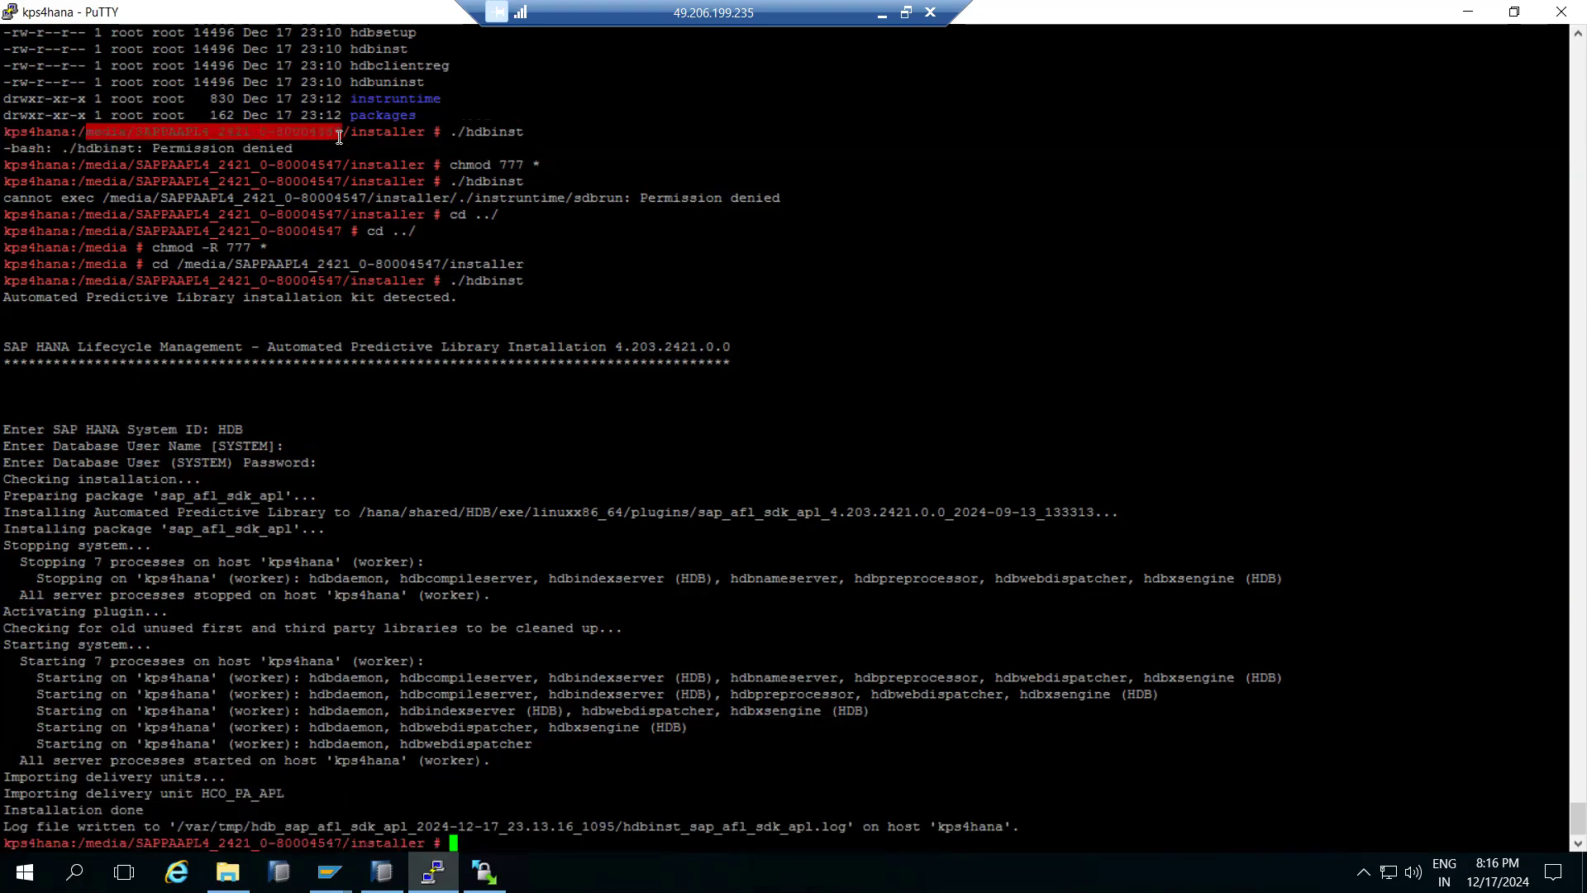
{"action": "double_click", "coordinate": [387, 132]}
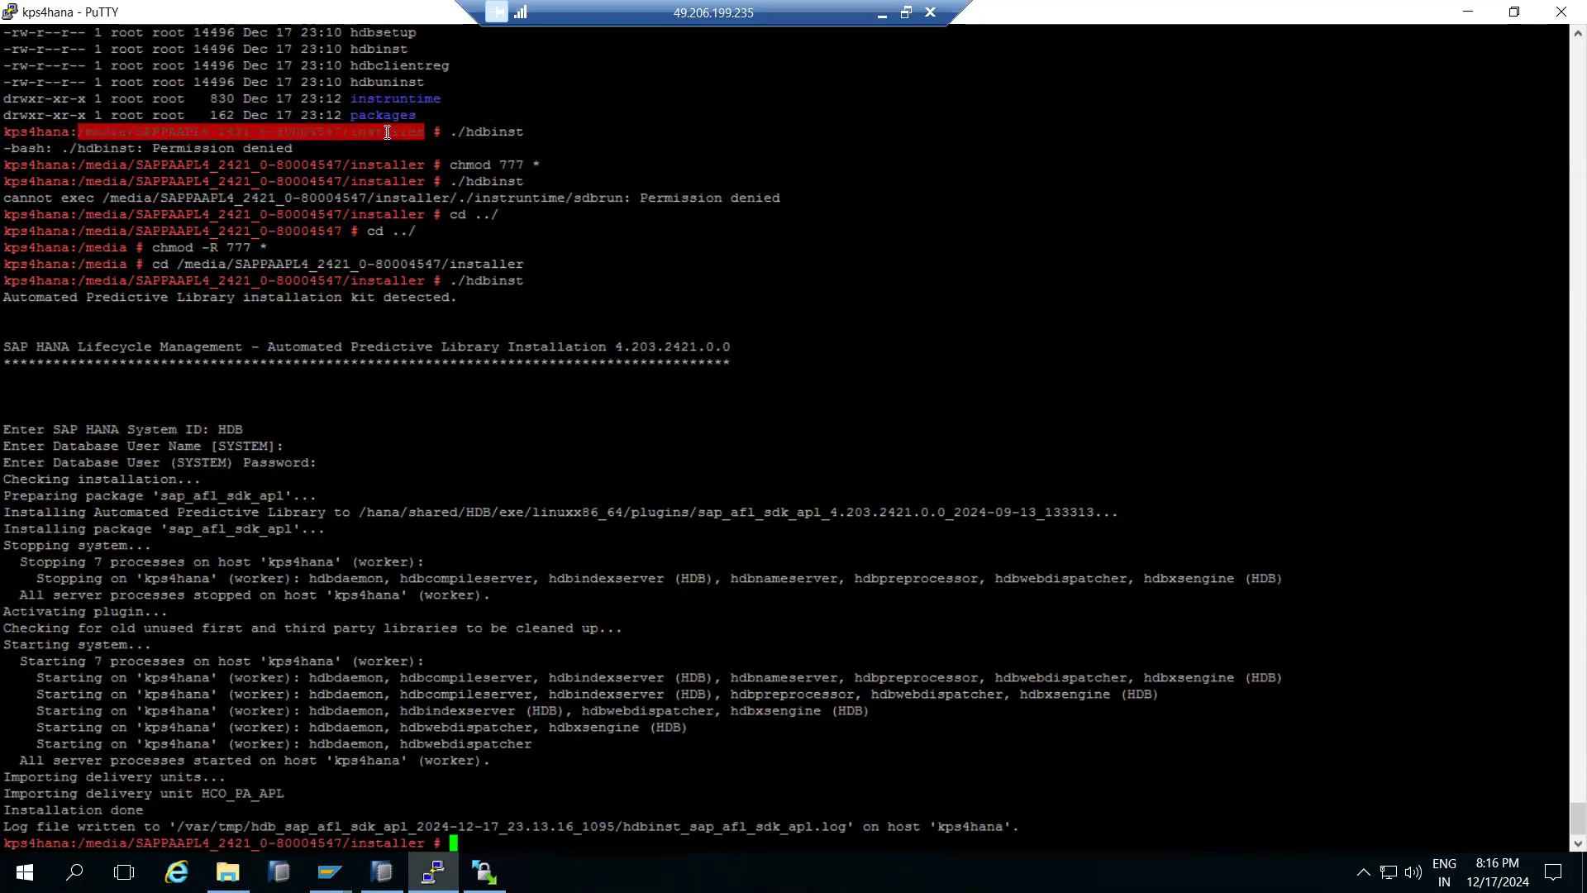
{"action": "left_click_drag", "start_coordinate": [276, 511], "coordinate": [1019, 816]}
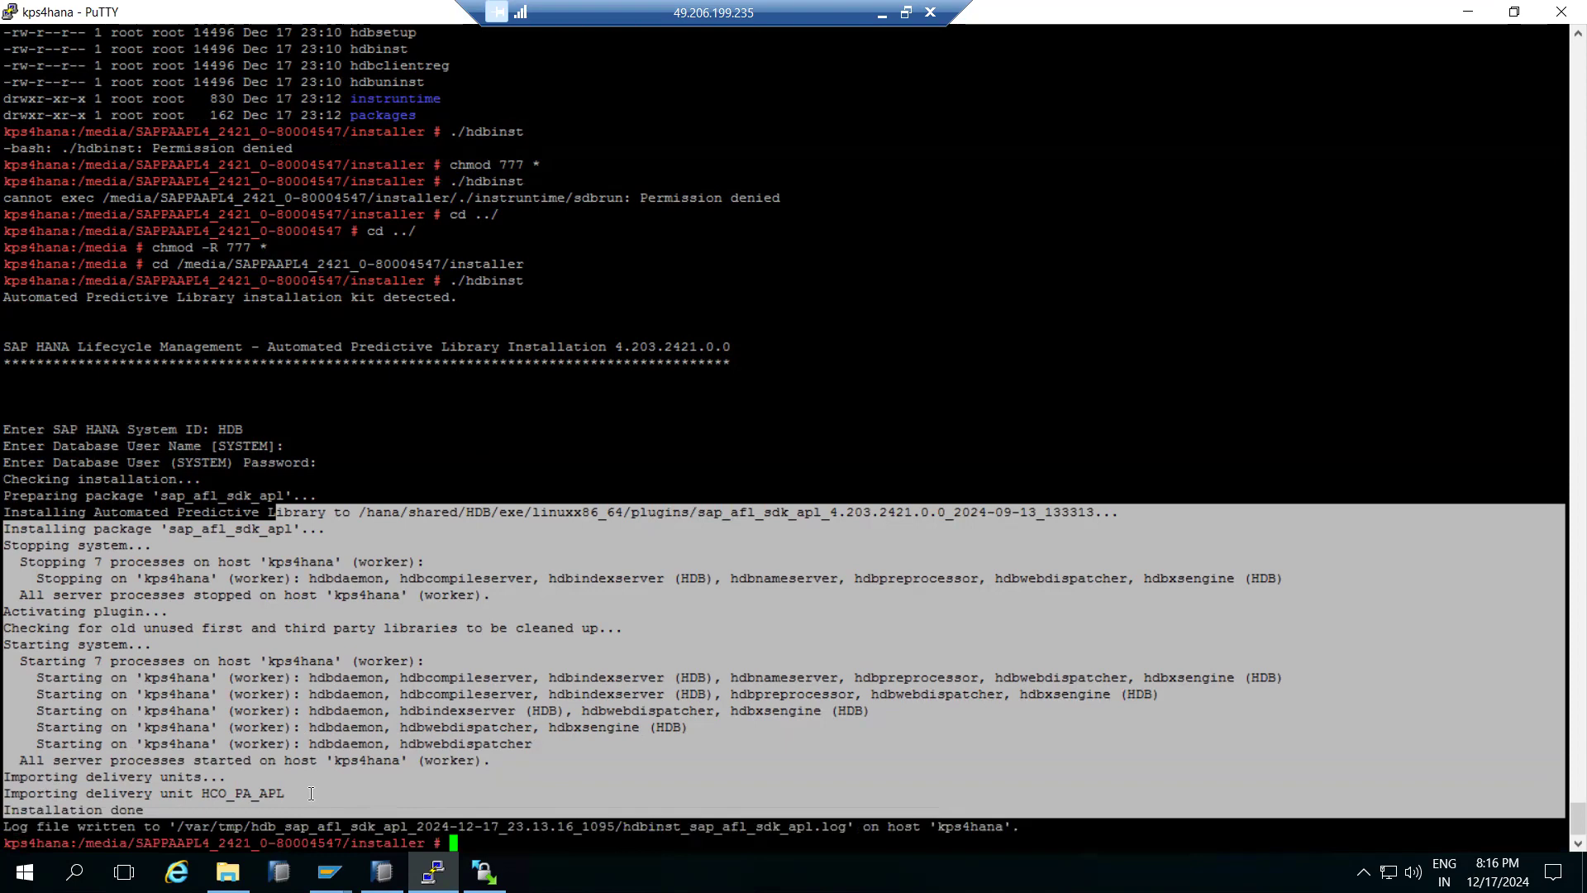
Return to the Software Center in the browser and open SAP HANA AFL 2.0 under SAP HANA PLATFORM EDITION 2.0.
{"action": "left_click", "coordinate": [879, 14]}
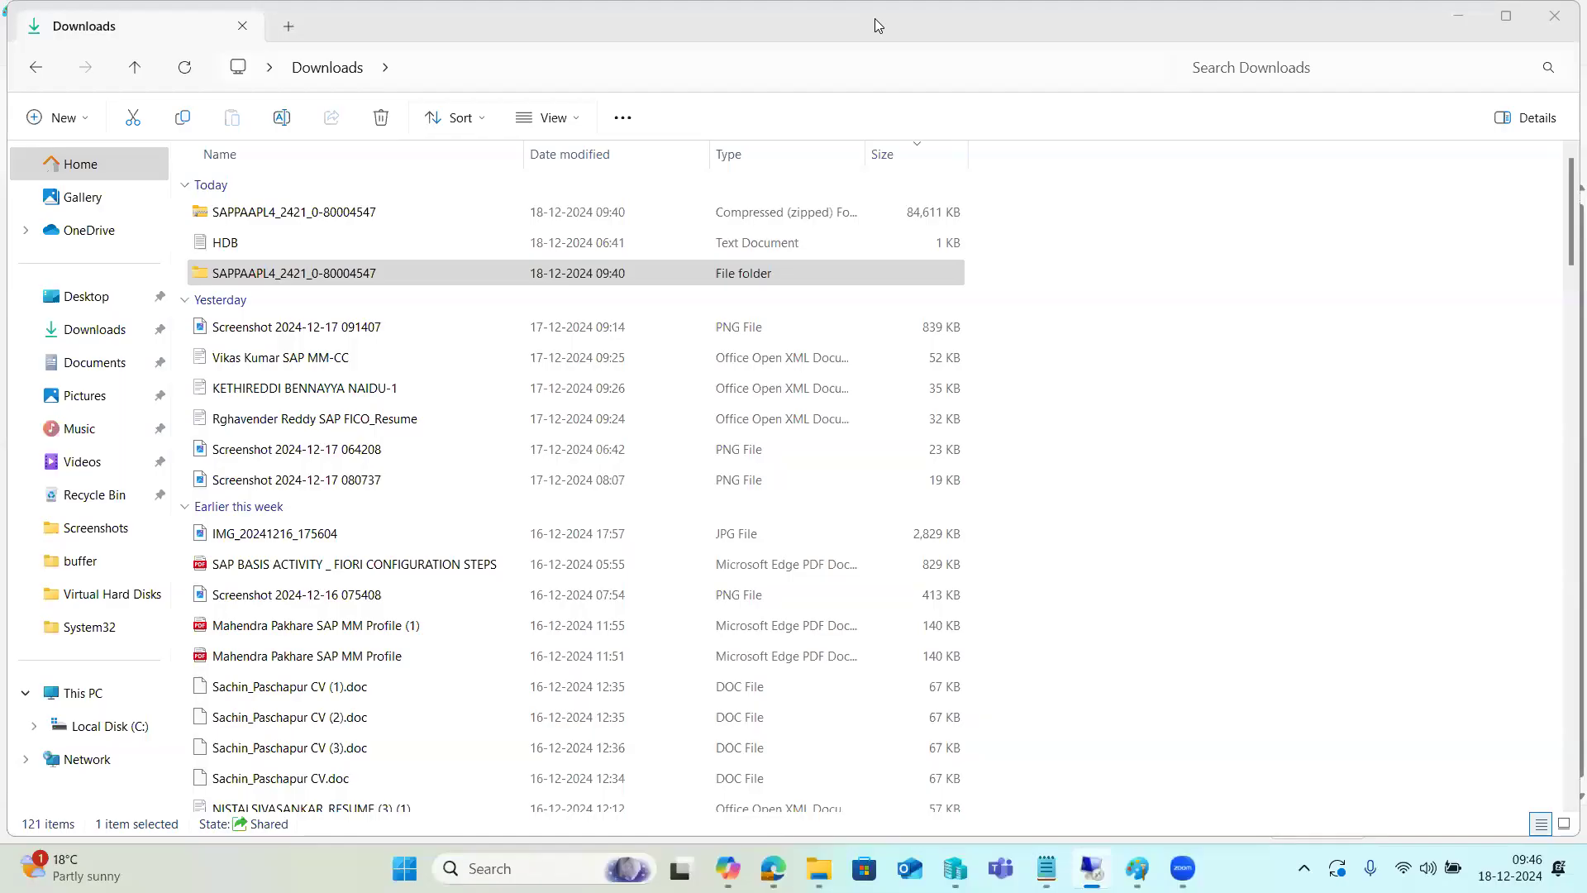
{"action": "mouse_move", "coordinate": [773, 868]}
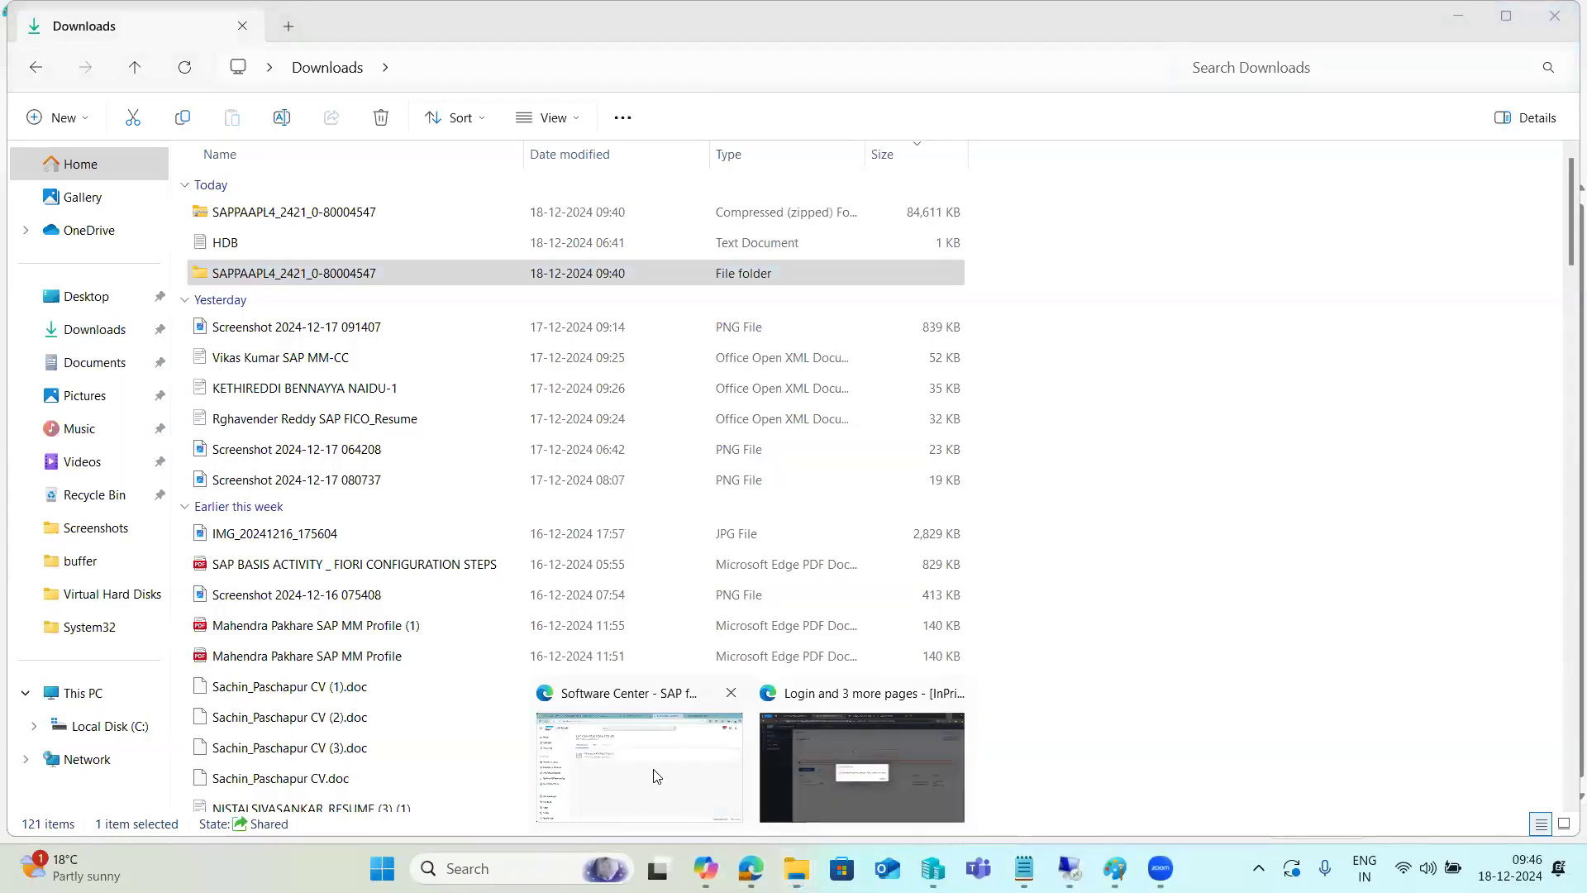
{"action": "left_click", "coordinate": [659, 786]}
{"action": "left_click", "coordinate": [410, 351]}
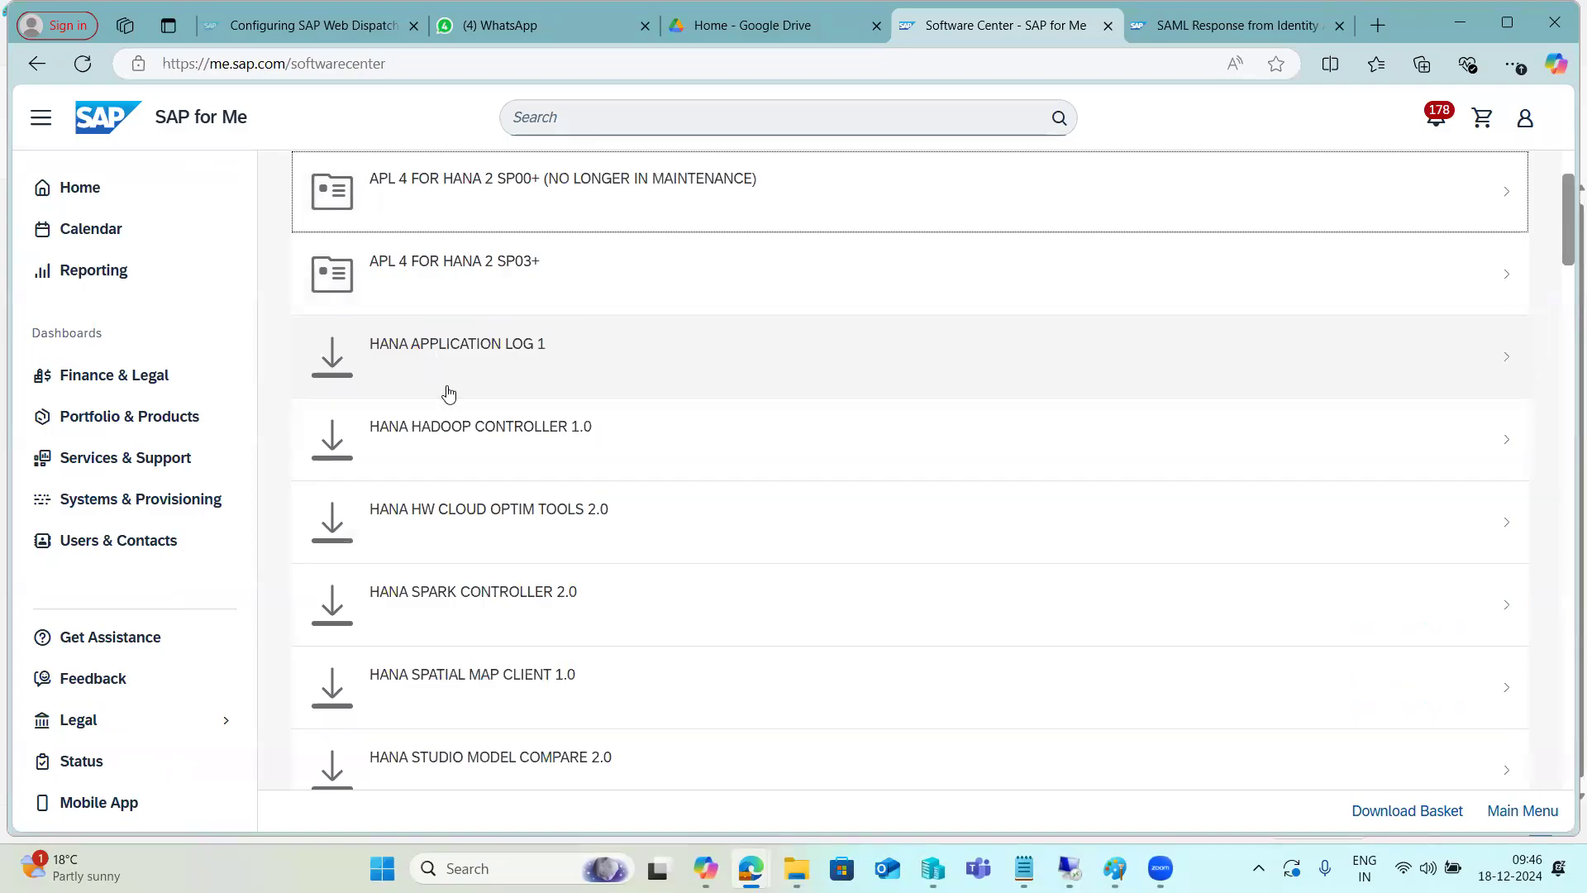
{"action": "scroll", "coordinate": [454, 425], "scroll_direction": "up", "scroll_amount": 2}
{"action": "scroll", "coordinate": [457, 427], "scroll_direction": "down", "scroll_amount": 8}
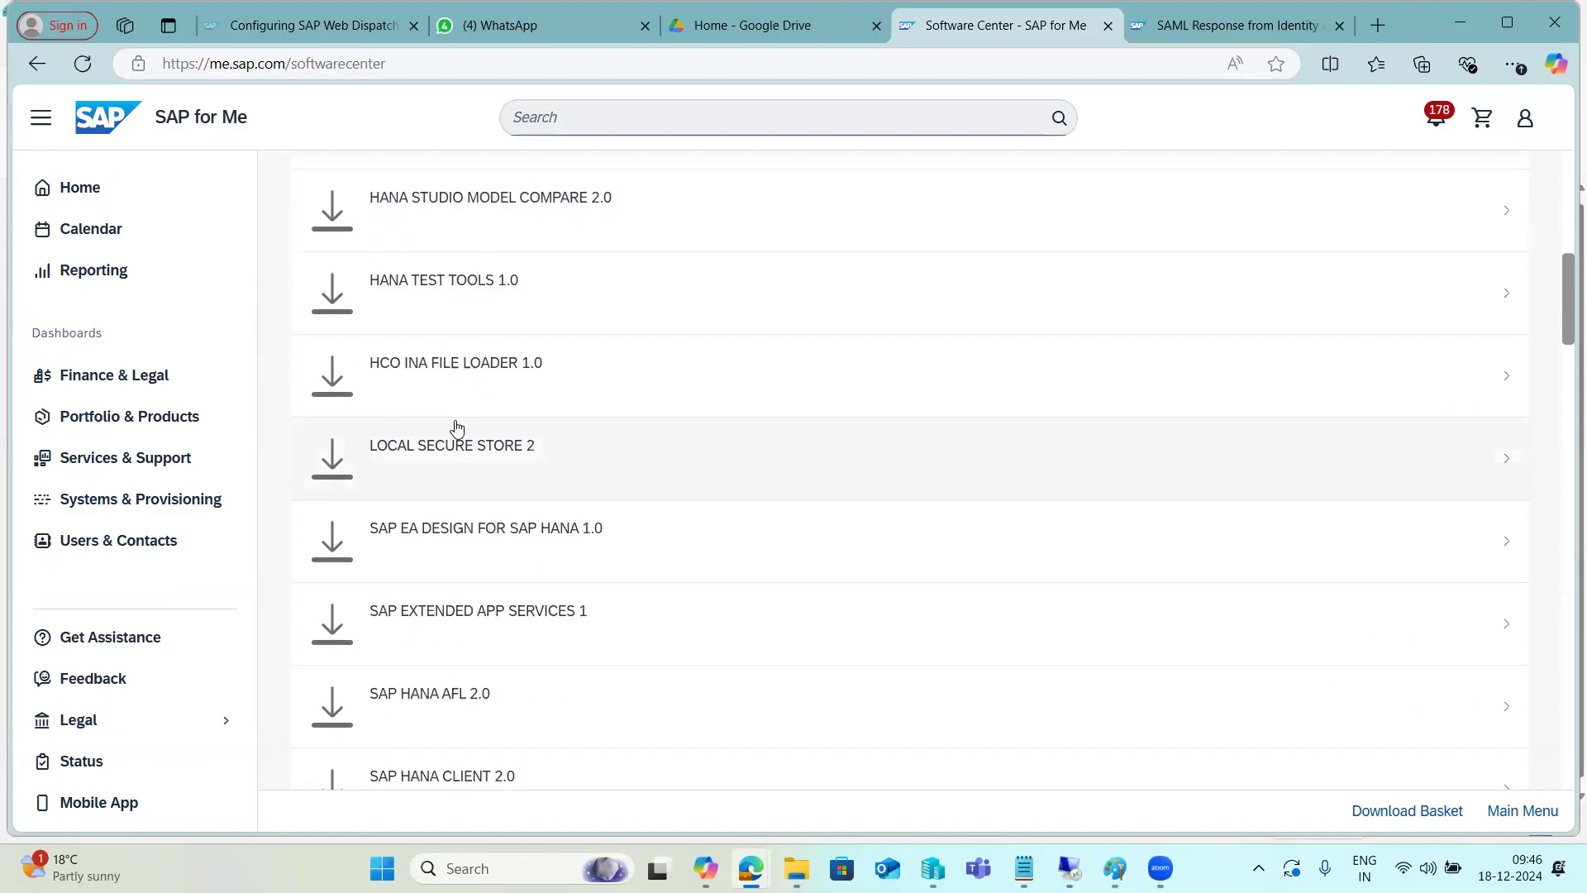
{"action": "scroll", "coordinate": [456, 427], "scroll_direction": "down", "scroll_amount": 2}
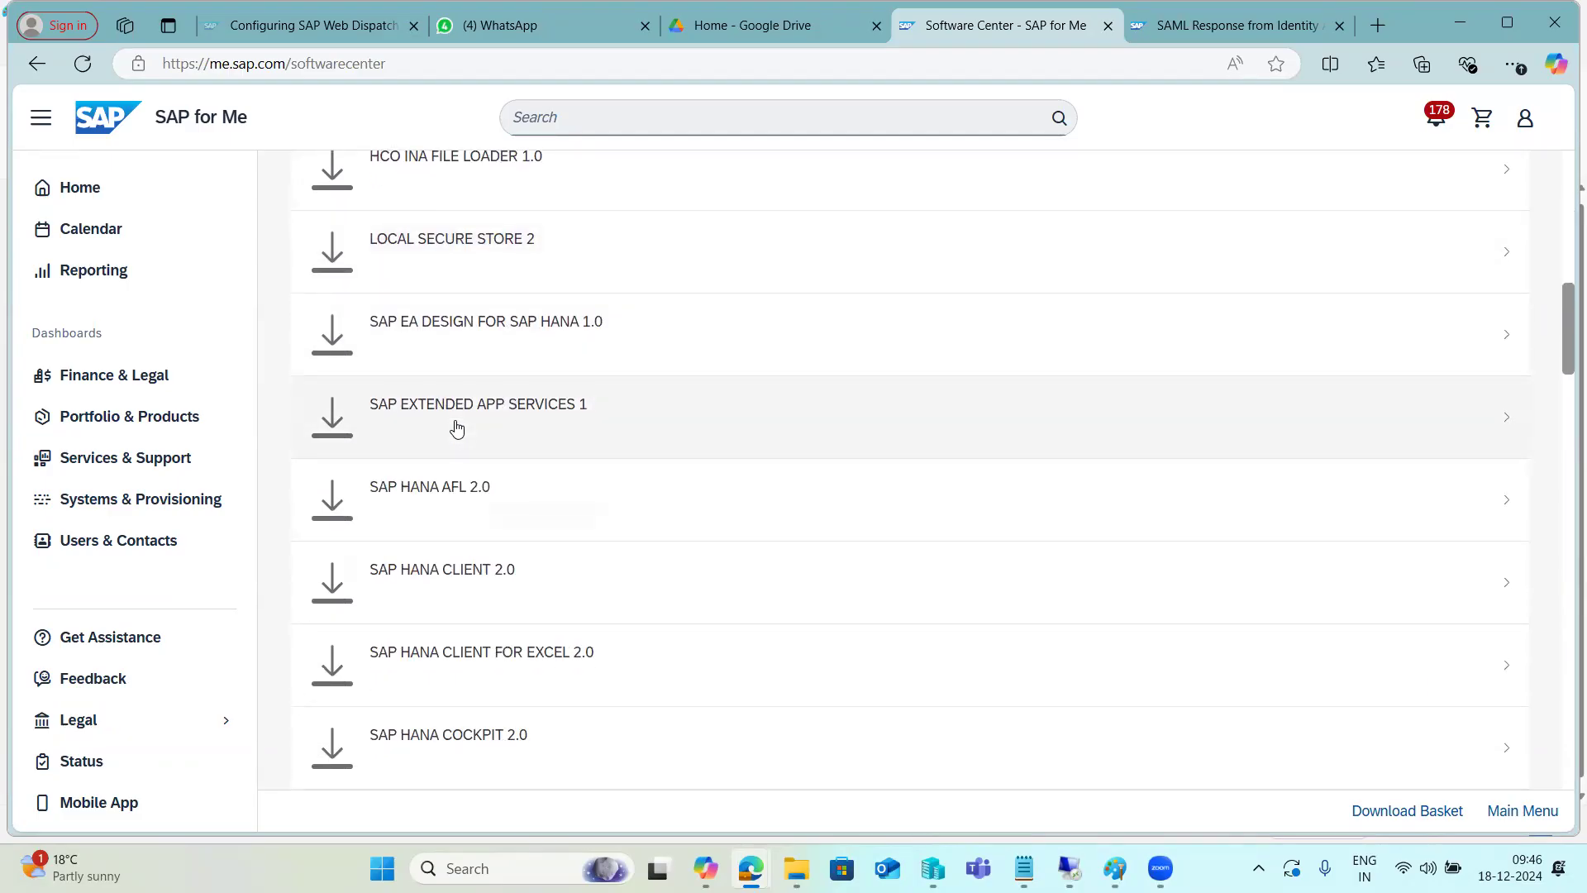
{"action": "left_click", "coordinate": [461, 487]}
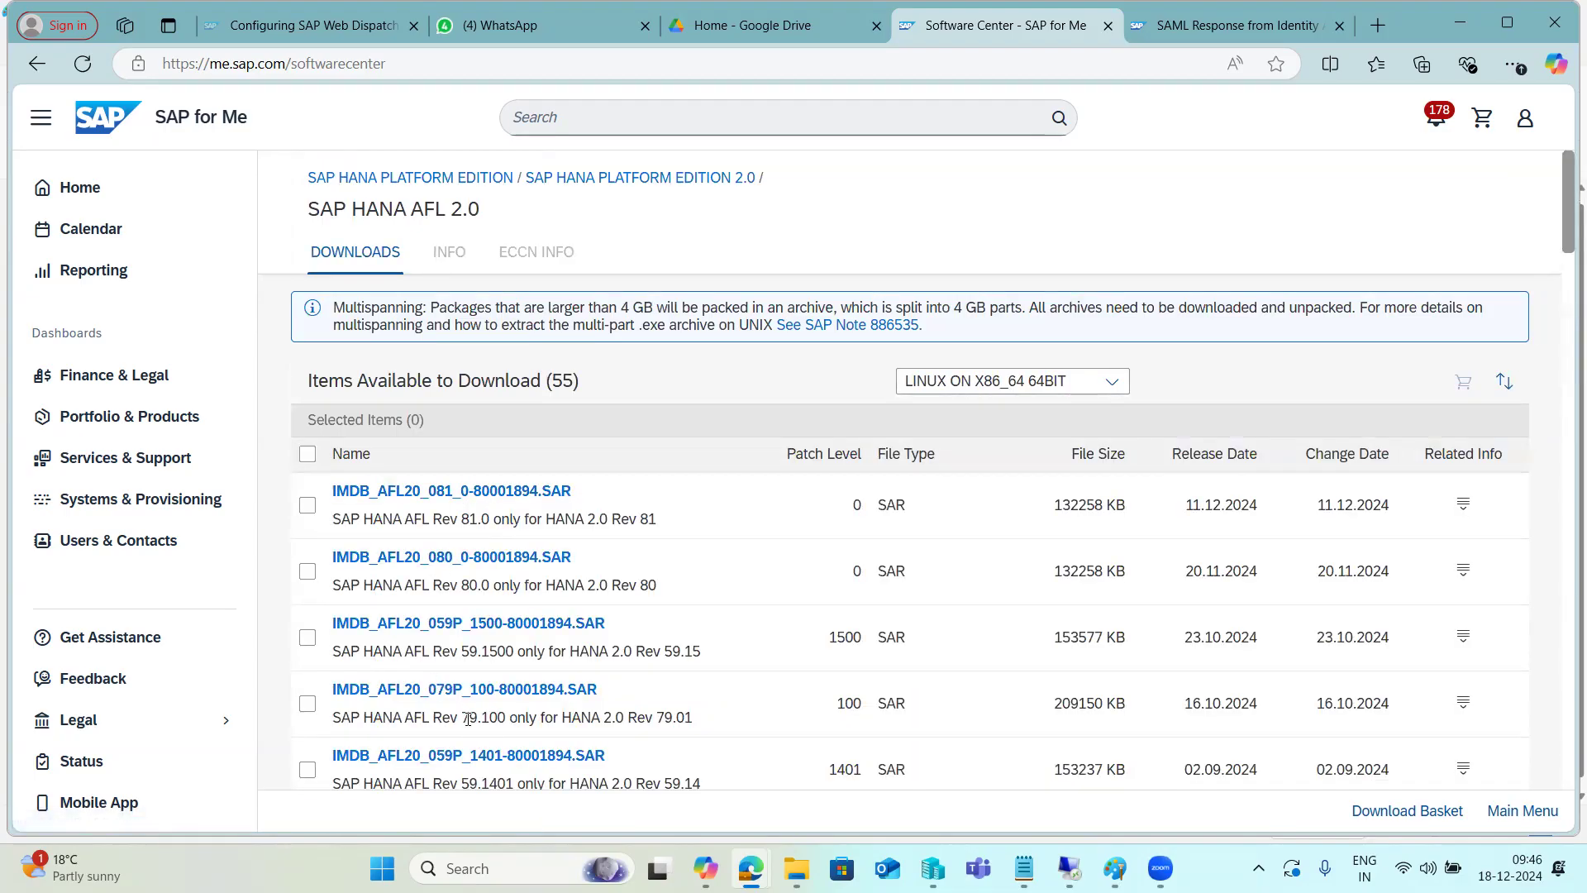
Download IMDB_AFL20_079_2-80001894.SAR from the LINUX ON X86_64 64BIT items of SAP HANA AFL 2.0.
{"action": "scroll", "coordinate": [468, 711], "scroll_direction": "down", "scroll_amount": 1}
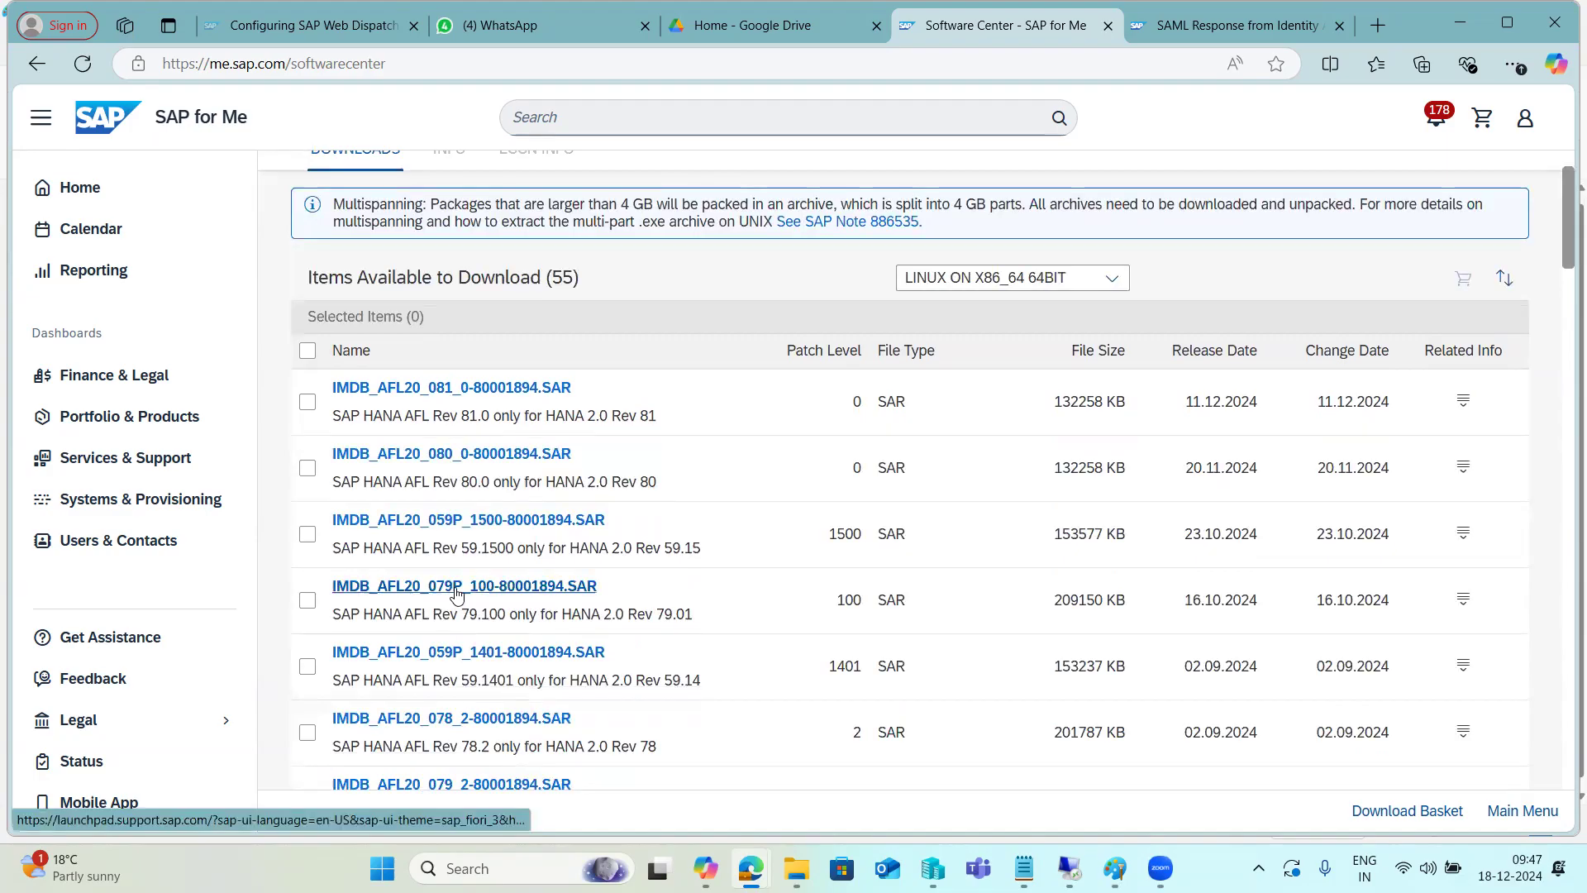
{"action": "scroll", "coordinate": [426, 703], "scroll_direction": "down", "scroll_amount": 1}
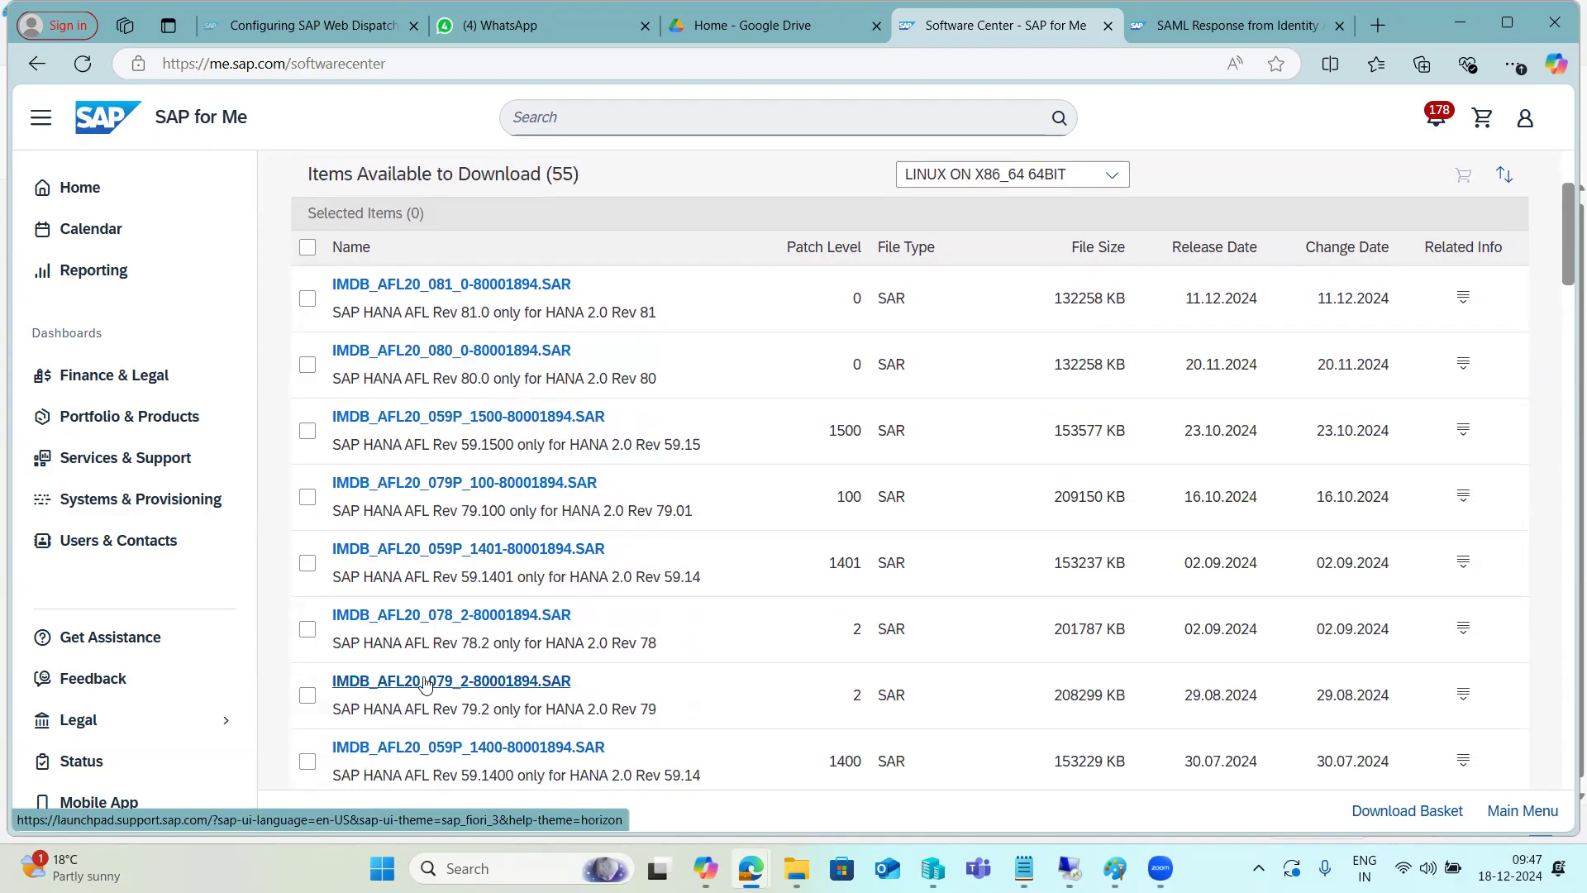
{"action": "left_click", "coordinate": [426, 684]}
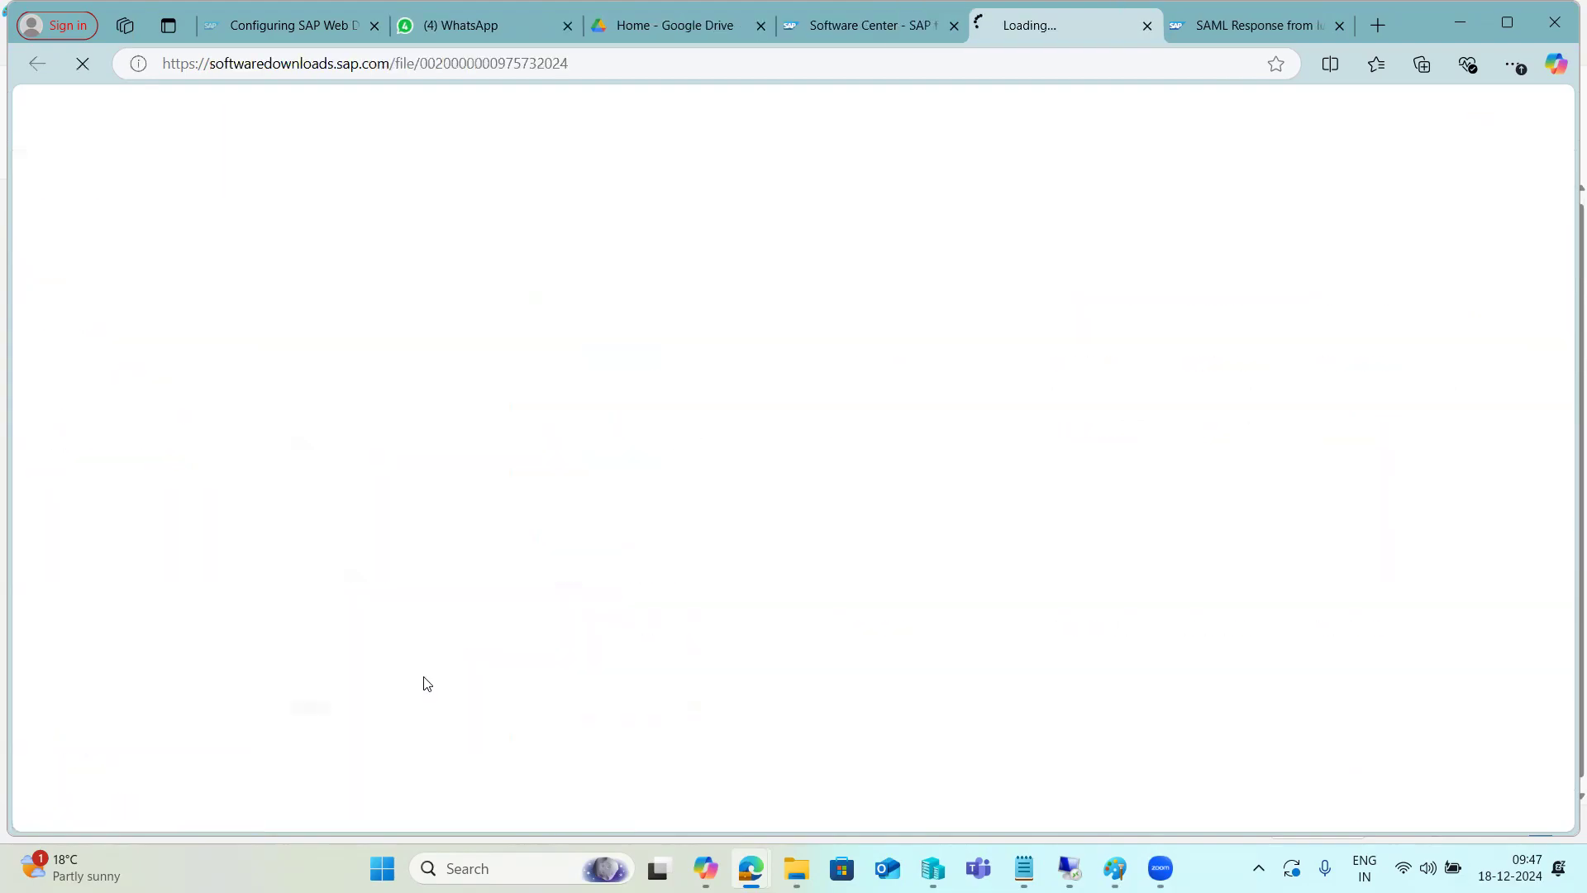
{"action": "mouse_move", "coordinate": [795, 865]}
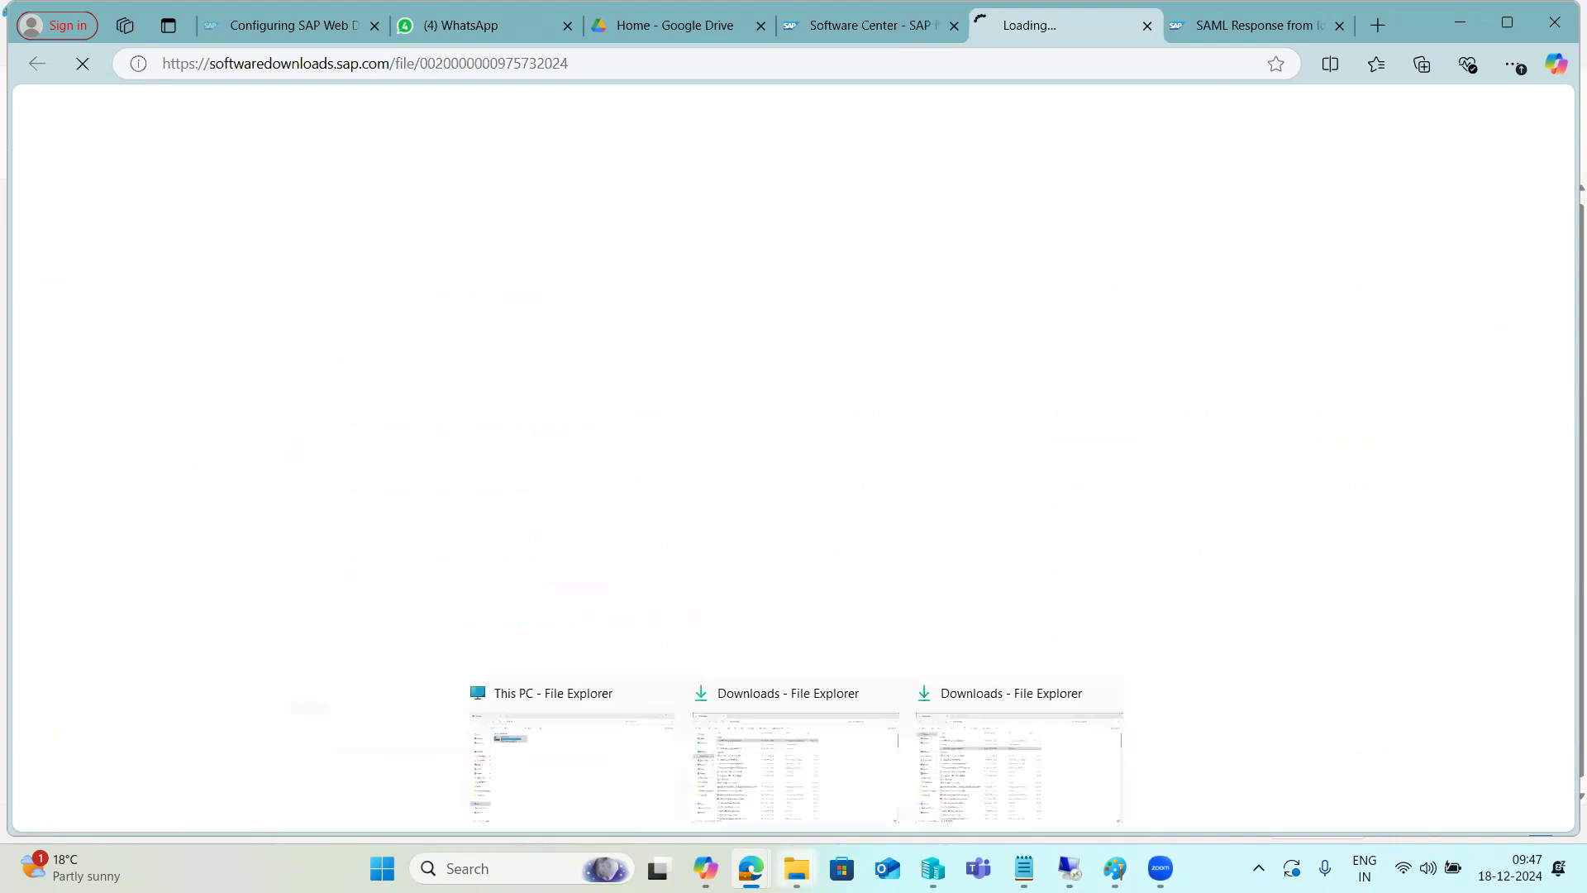
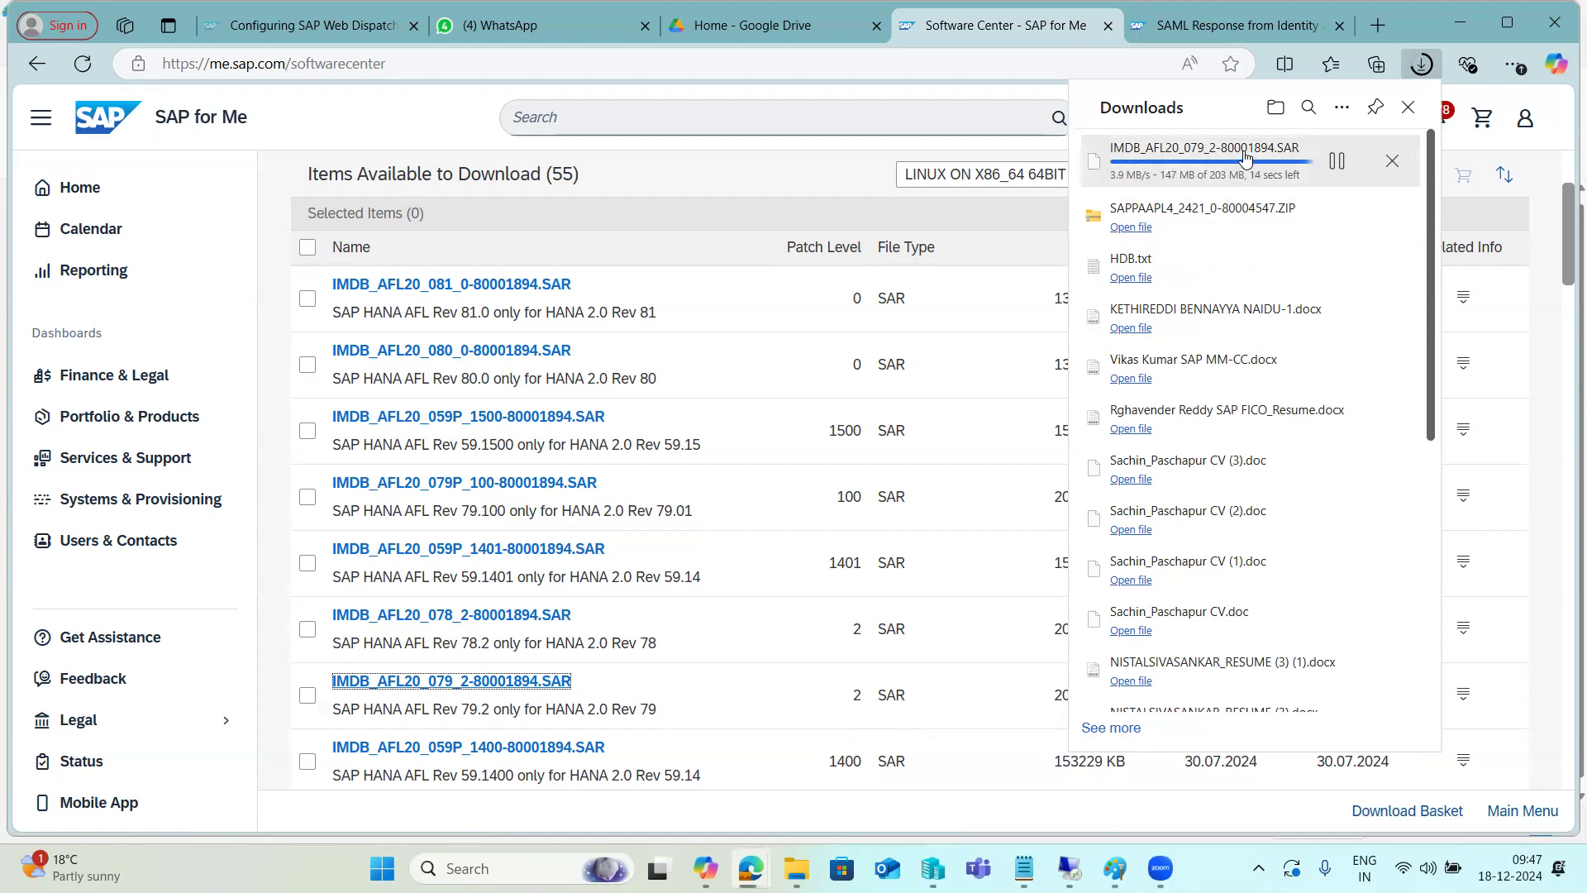
Copy IMDB_AFL20_079_2-80001894.SAR from the local Downloads folder into the remote session's Downloads folder.
{"action": "mouse_move", "coordinate": [796, 868]}
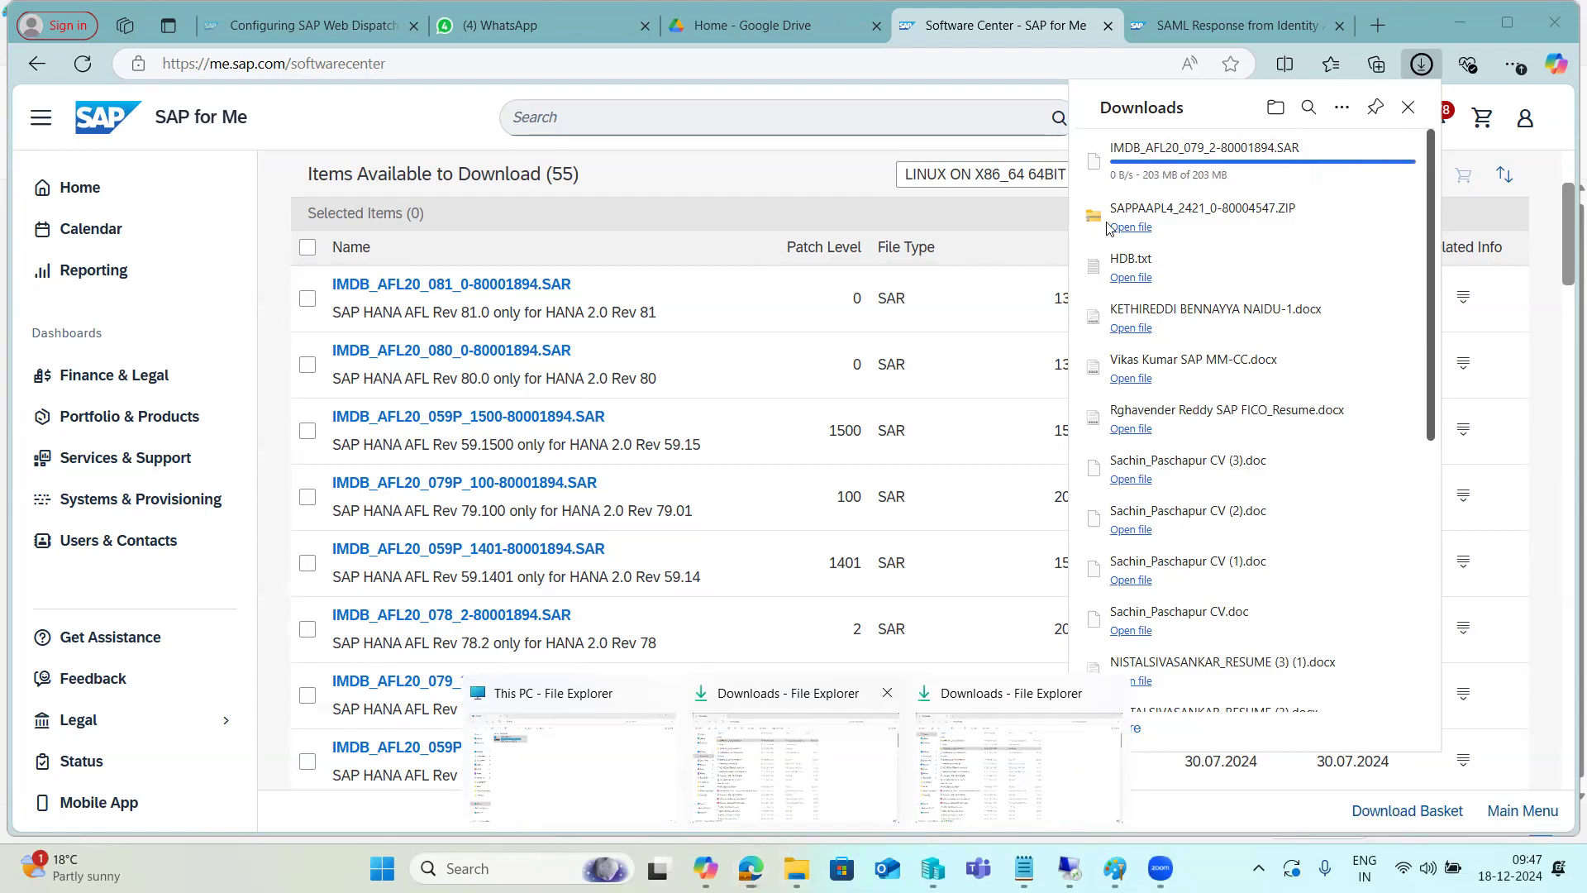
{"action": "left_click", "coordinate": [796, 765]}
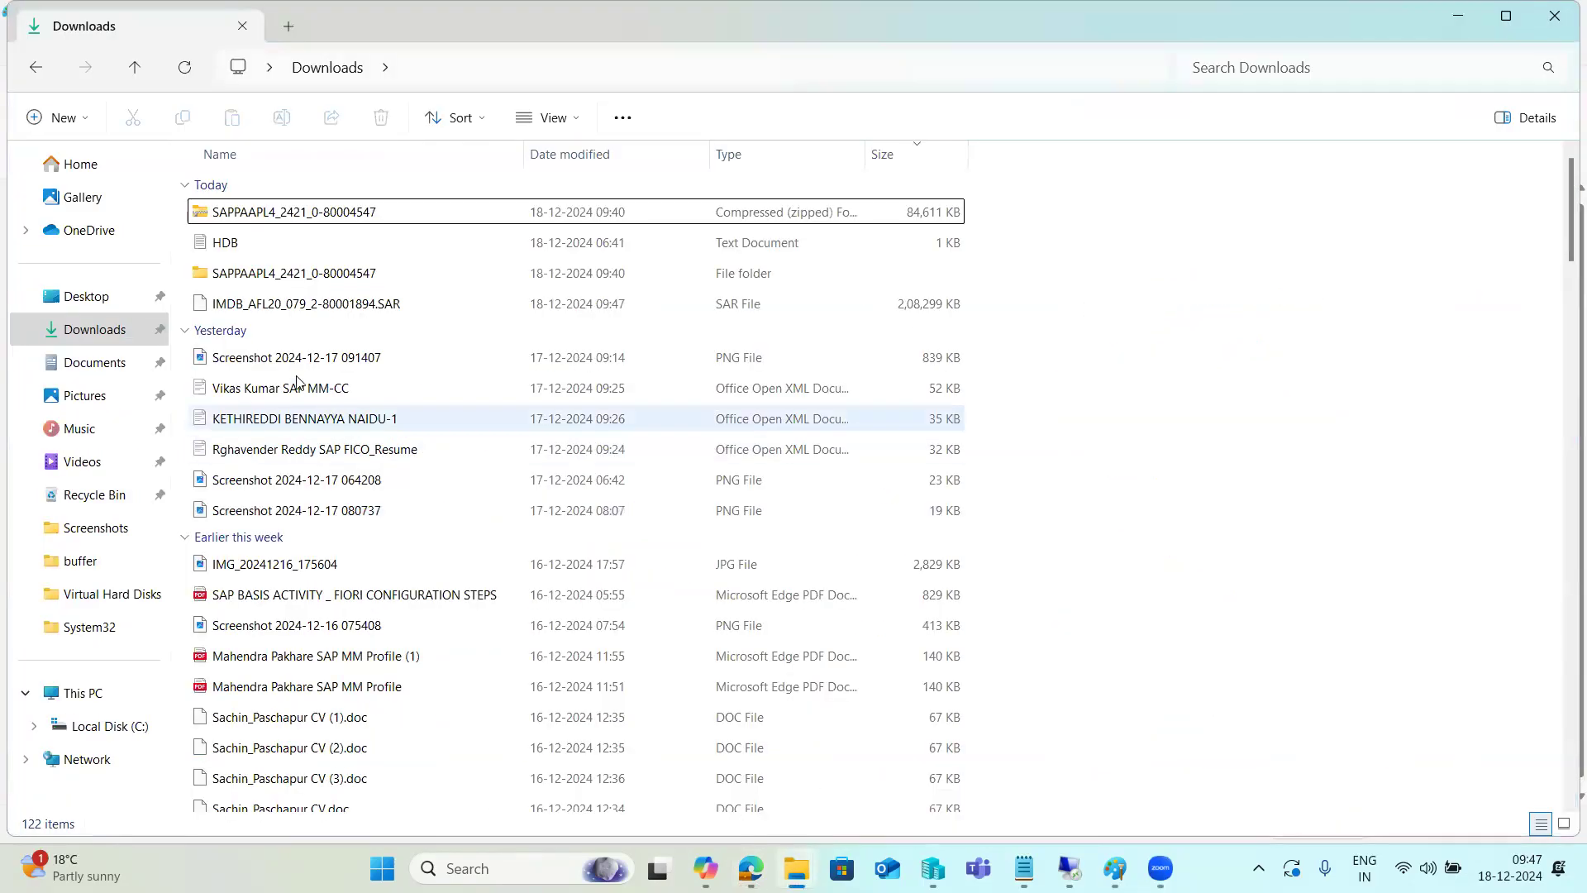
{"action": "left_click", "coordinate": [224, 313]}
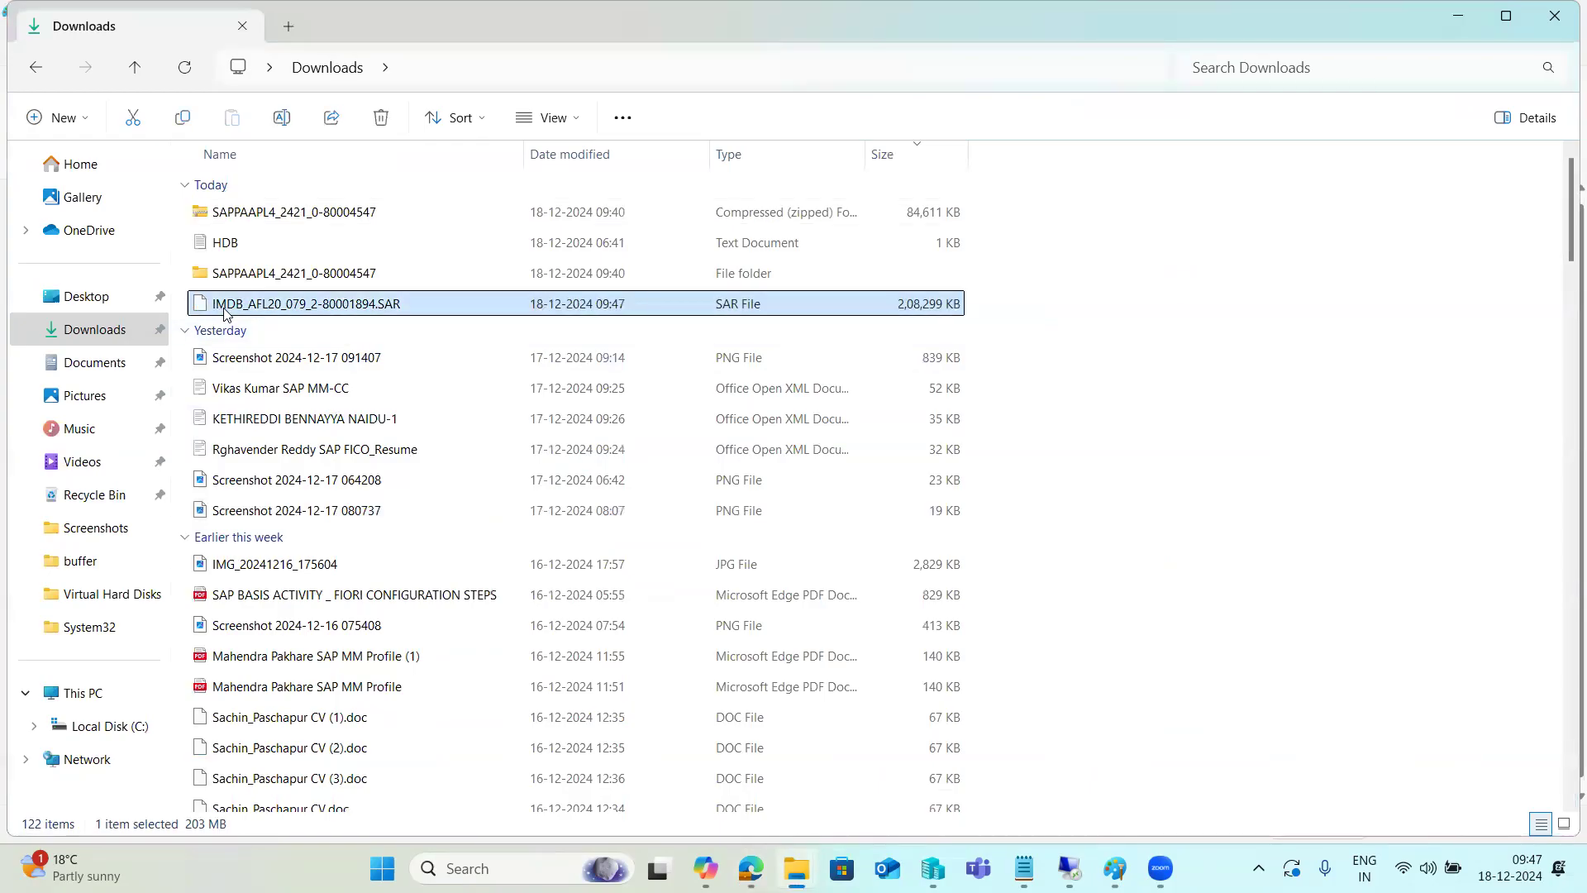
{"action": "left_click", "coordinate": [1069, 869]}
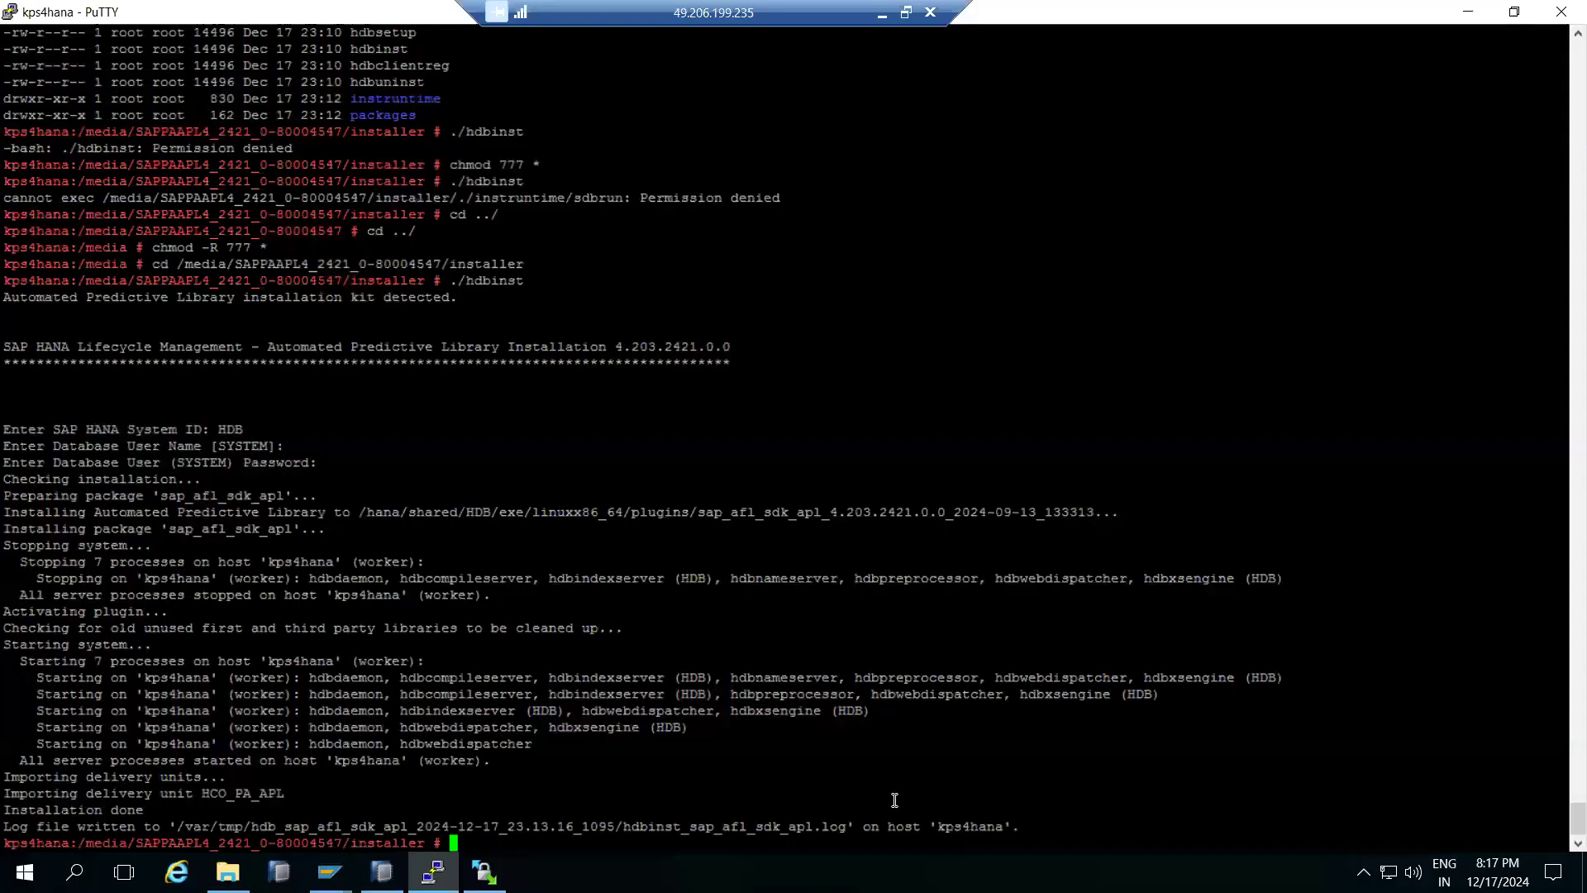
{"action": "left_click", "coordinate": [228, 873]}
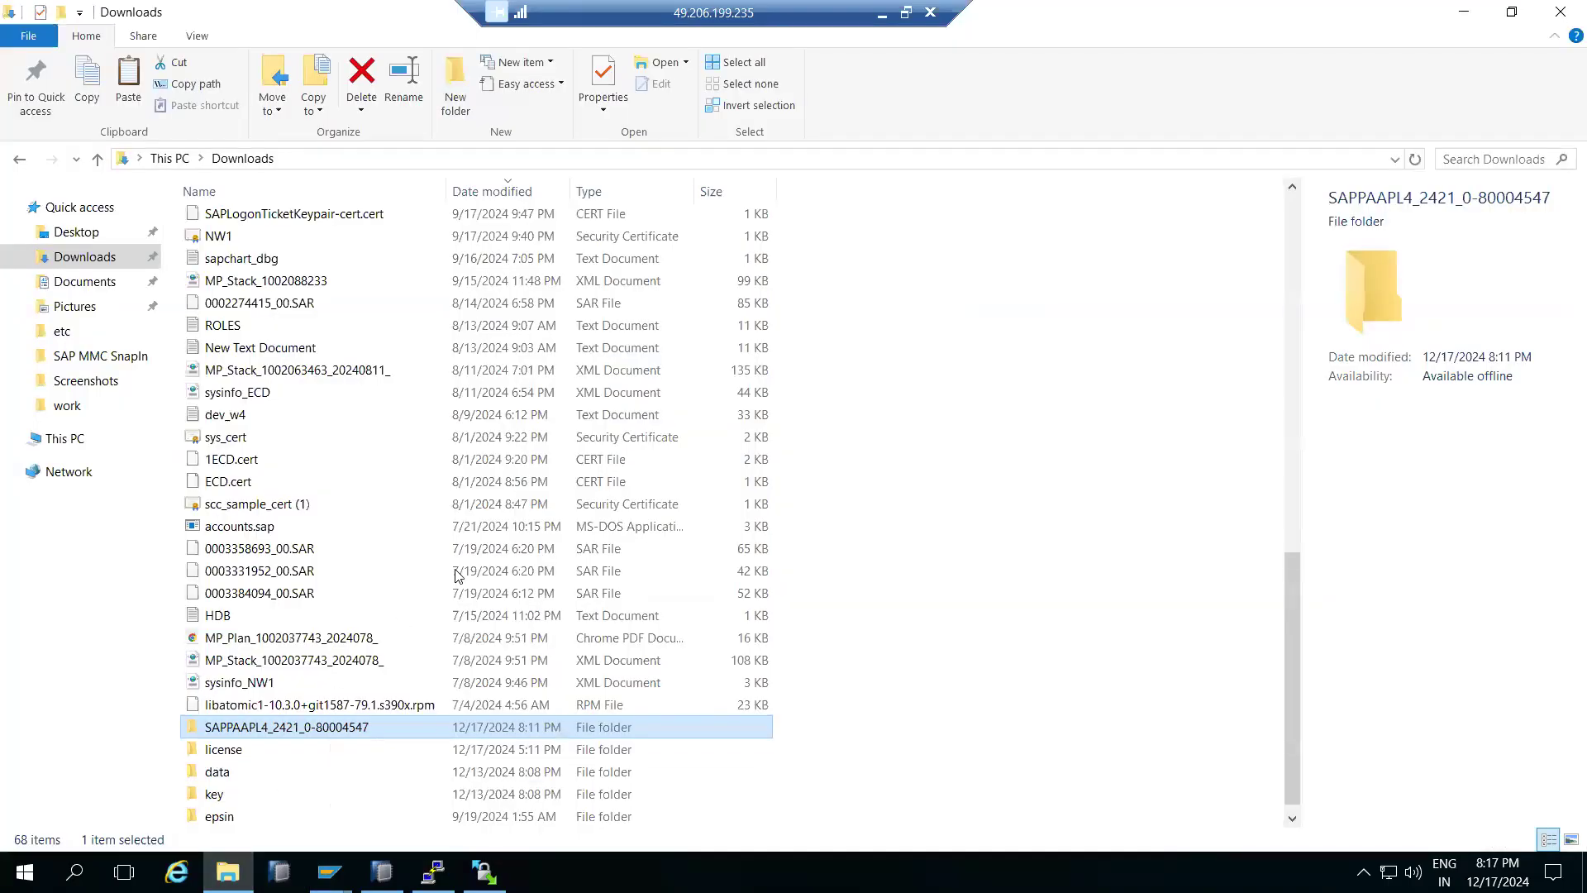
{"action": "left_click", "coordinate": [974, 382]}
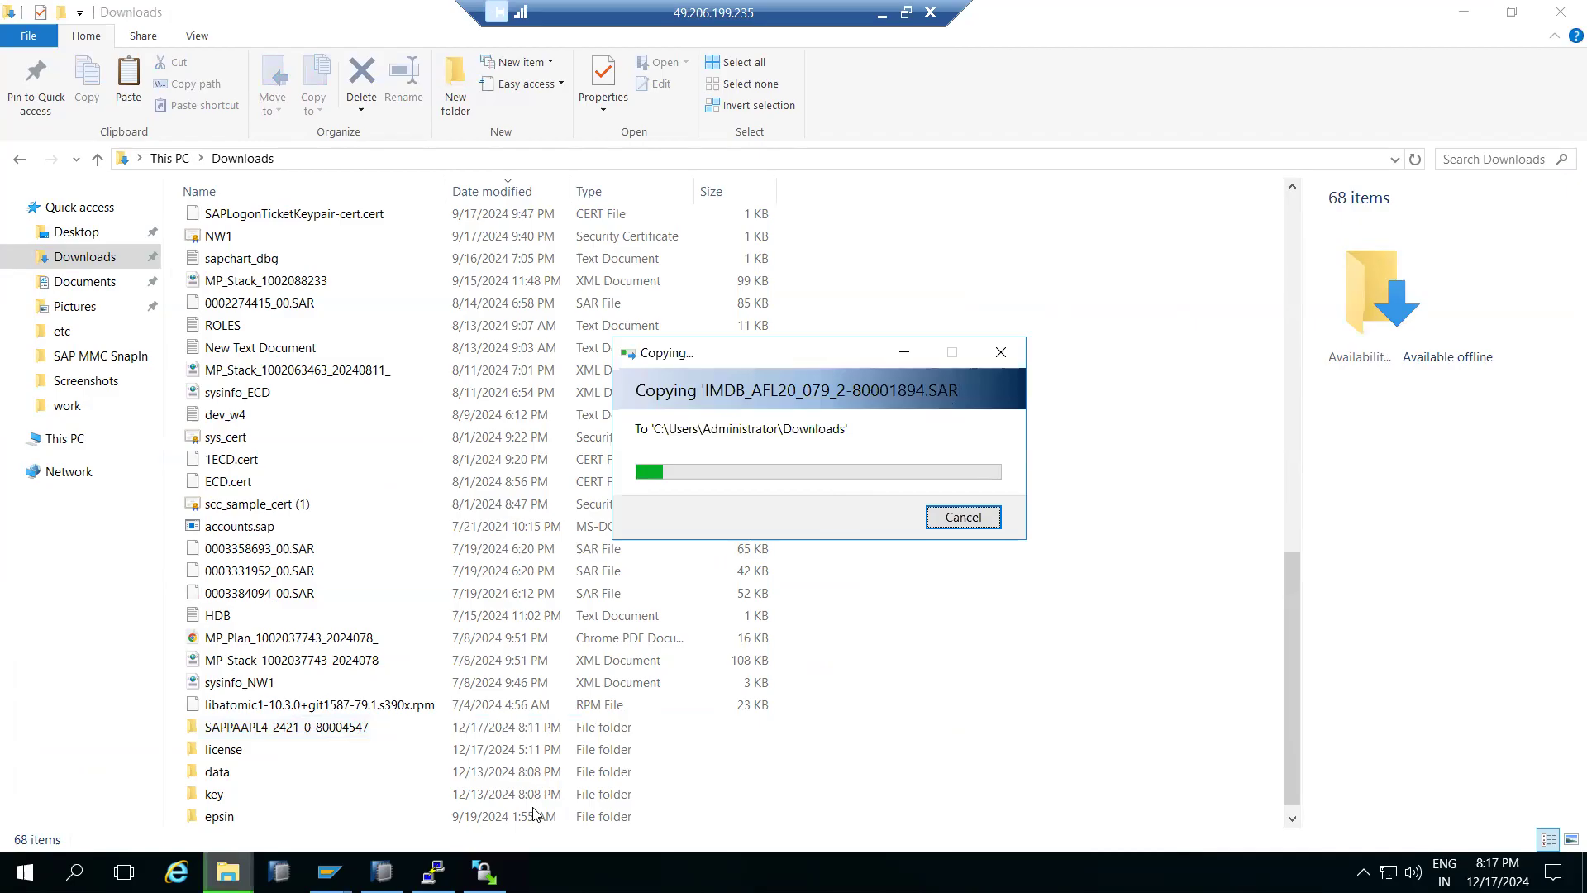
Switch to WinSCP and upload IMDB_AFL20_079_2-80001894.SAR from the local Downloads folder to /media on kps4hana.
{"action": "mouse_move", "coordinate": [485, 872]}
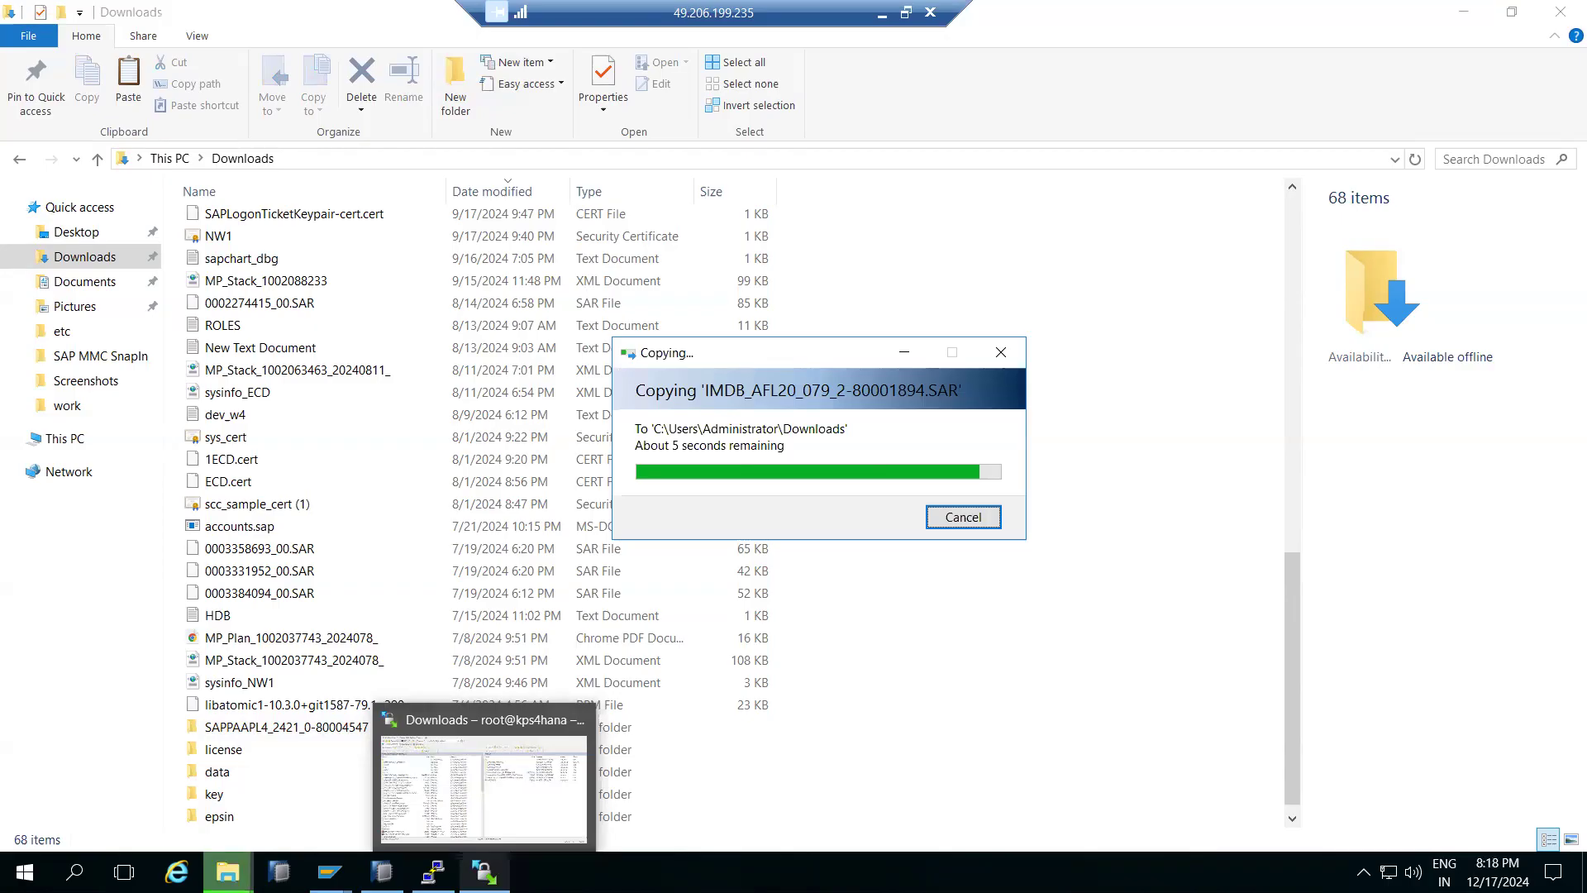
{"action": "left_click", "coordinate": [484, 790]}
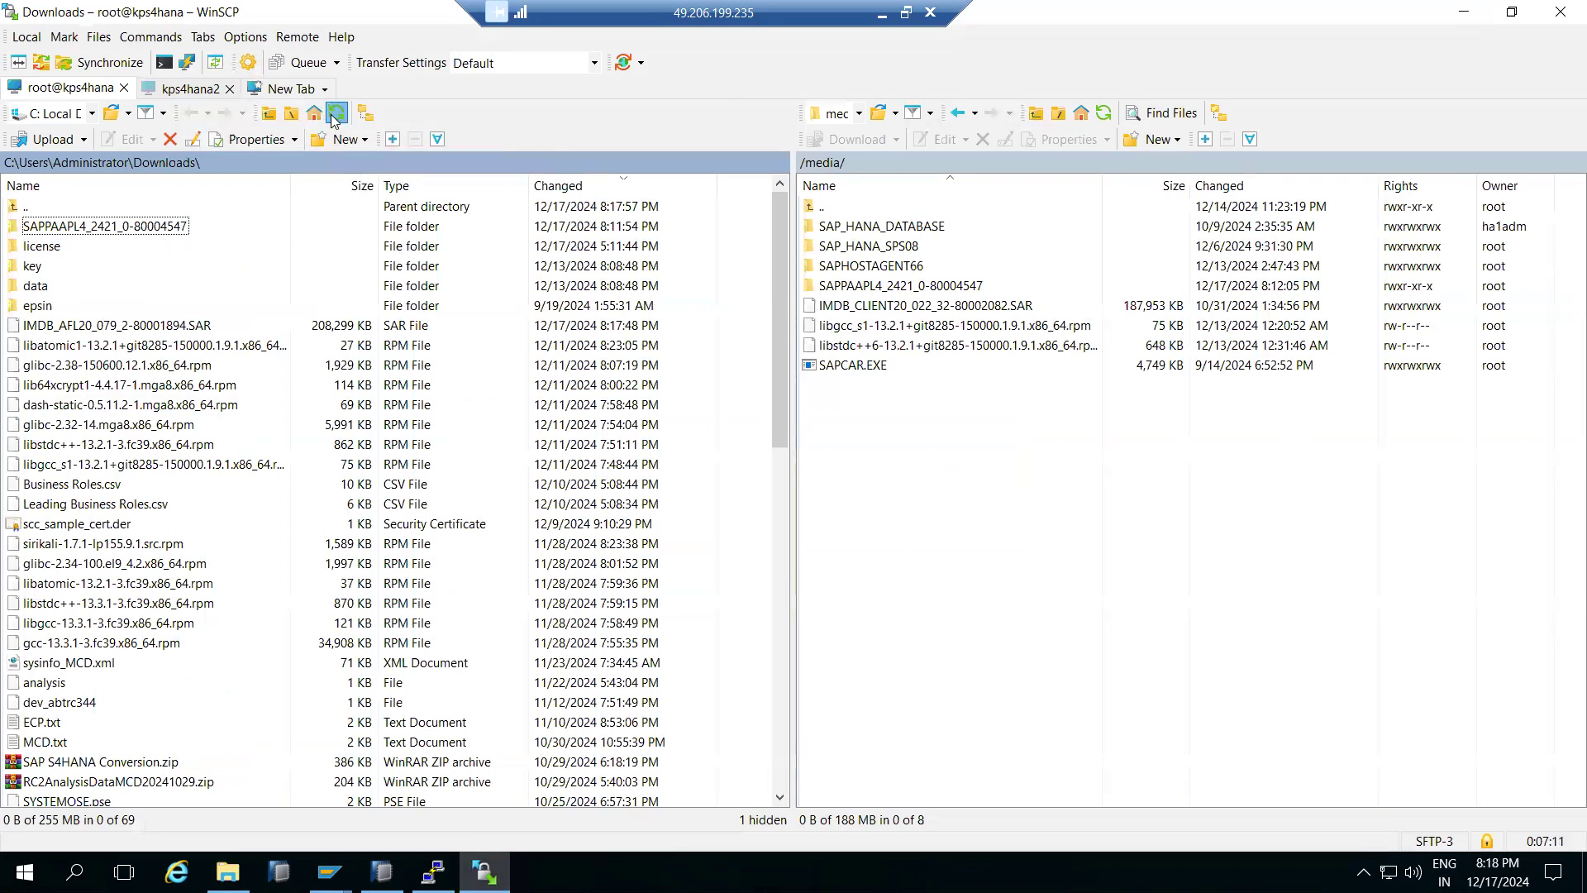
{"action": "left_click", "coordinate": [135, 327]}
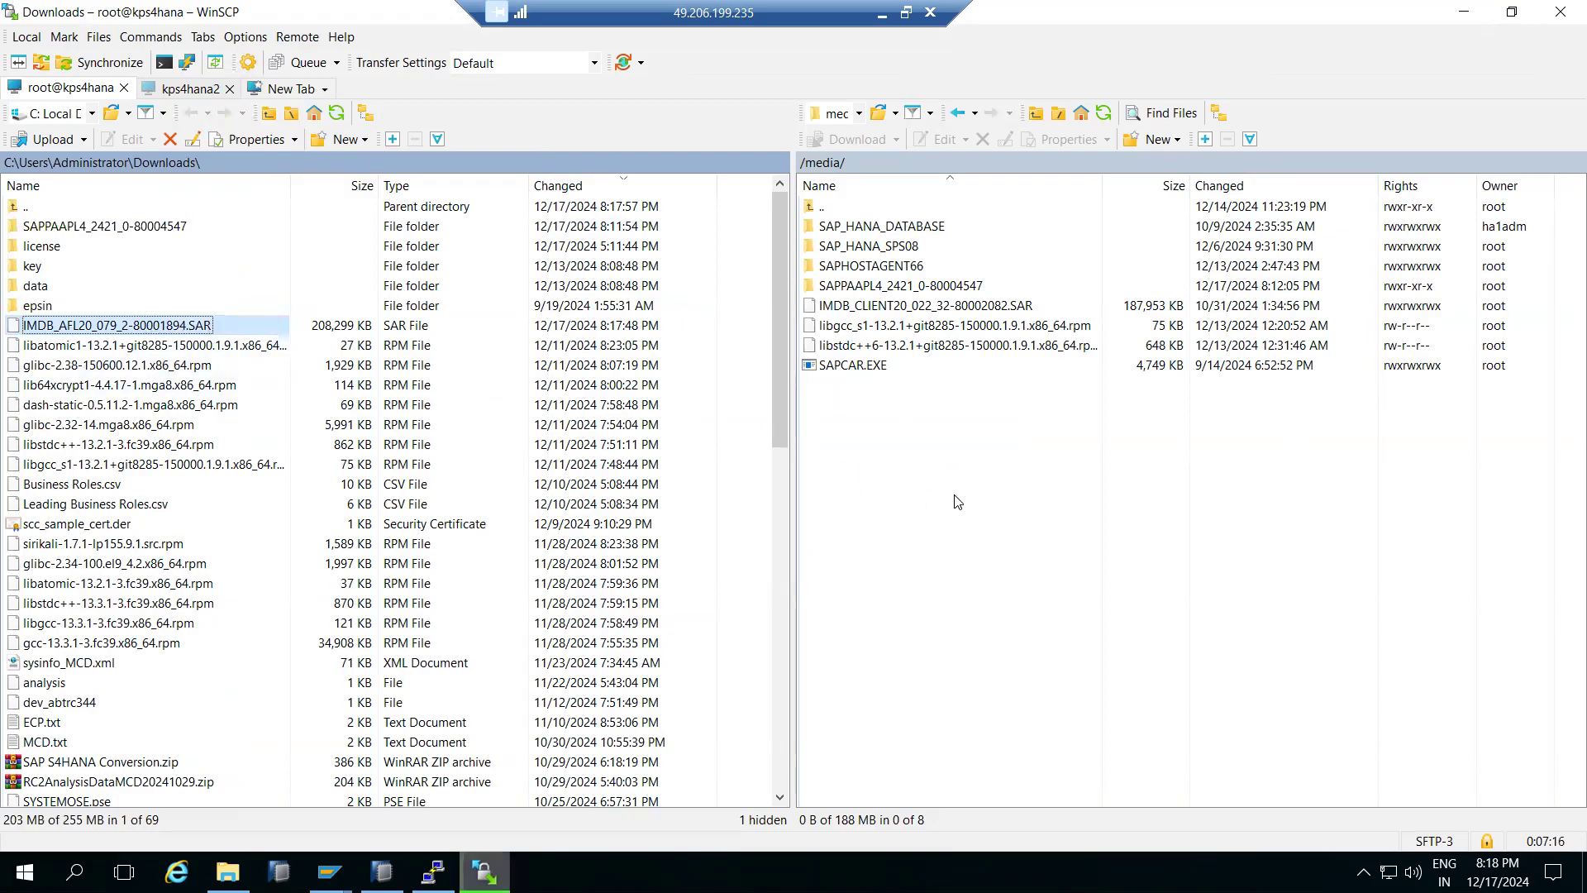
{"action": "key", "text": "F5"}
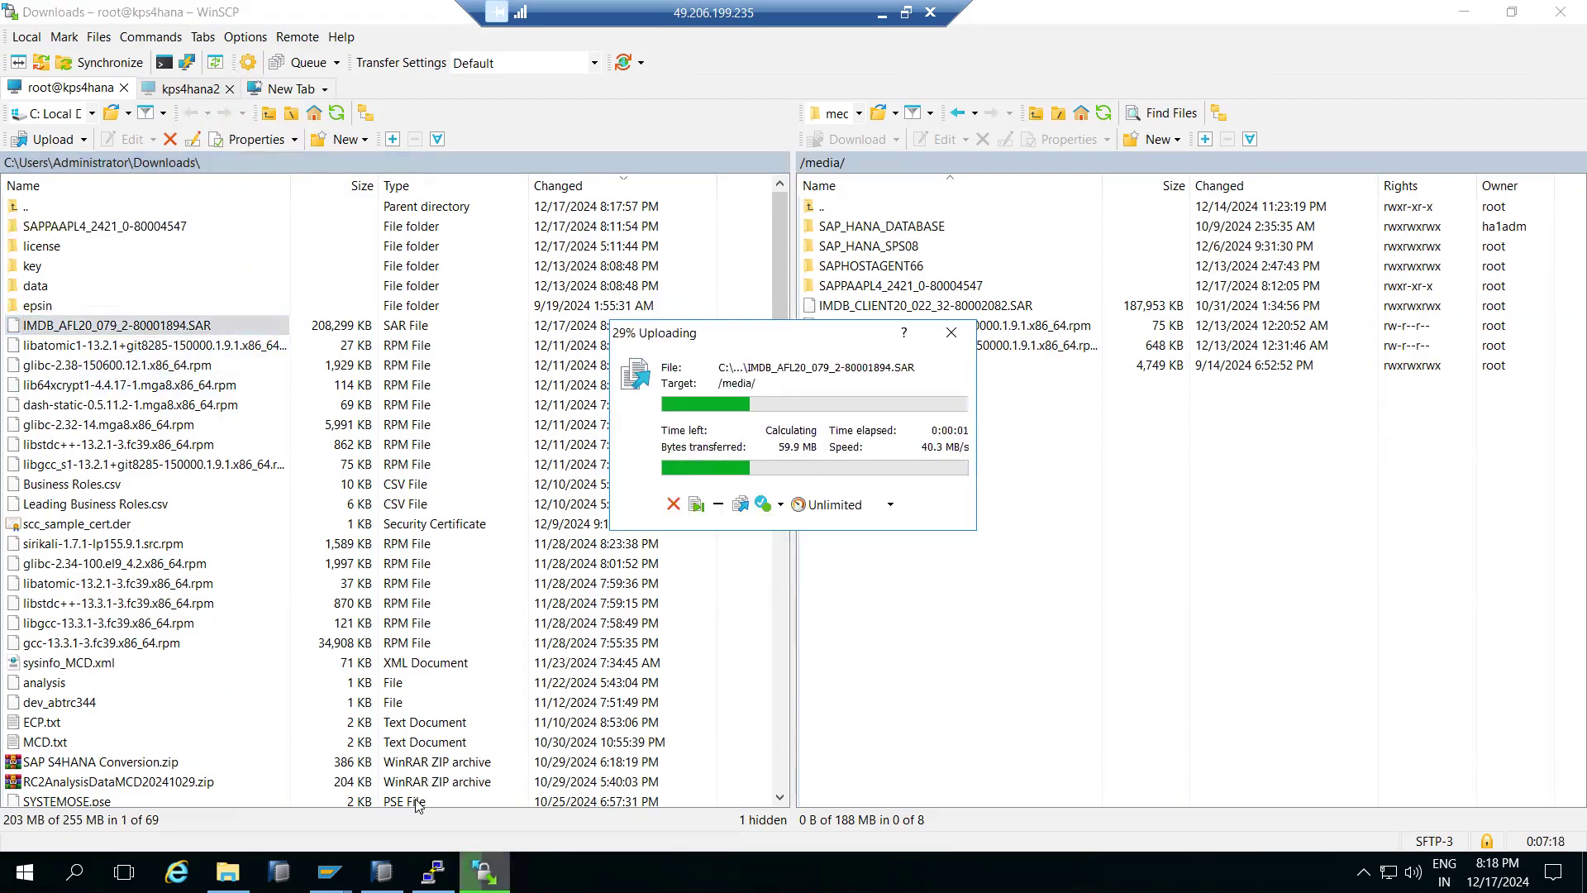
In the kps4hana PuTTY terminal, change to the /media directory and list its contents with ls -ltr.
{"action": "left_click", "coordinate": [434, 872]}
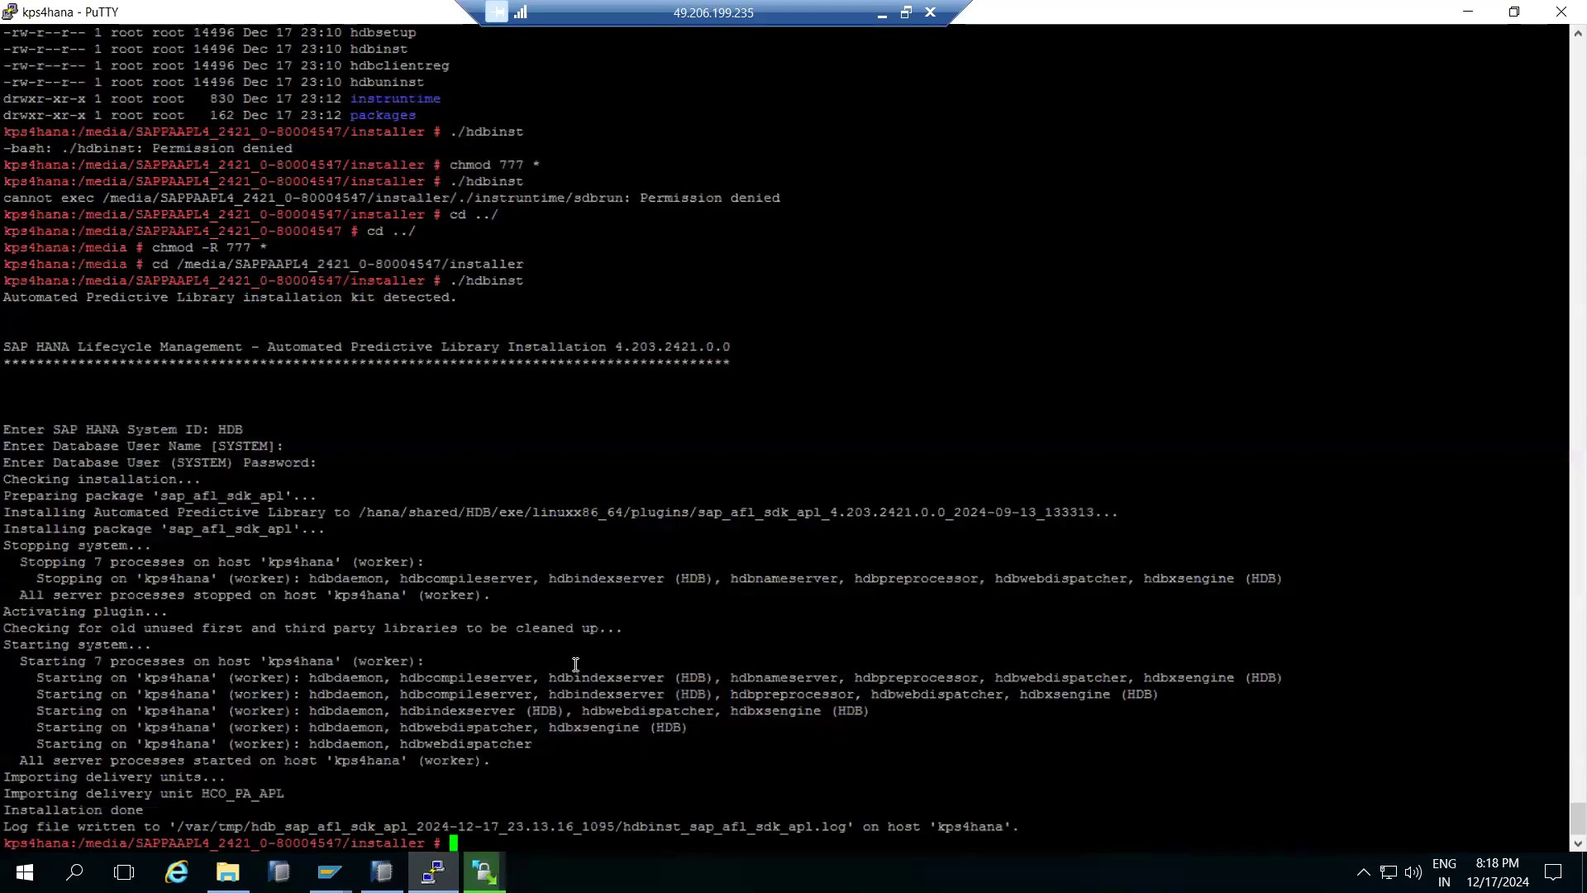
{"action": "type", "text": "cd /"}
{"action": "type", "text": "media"}
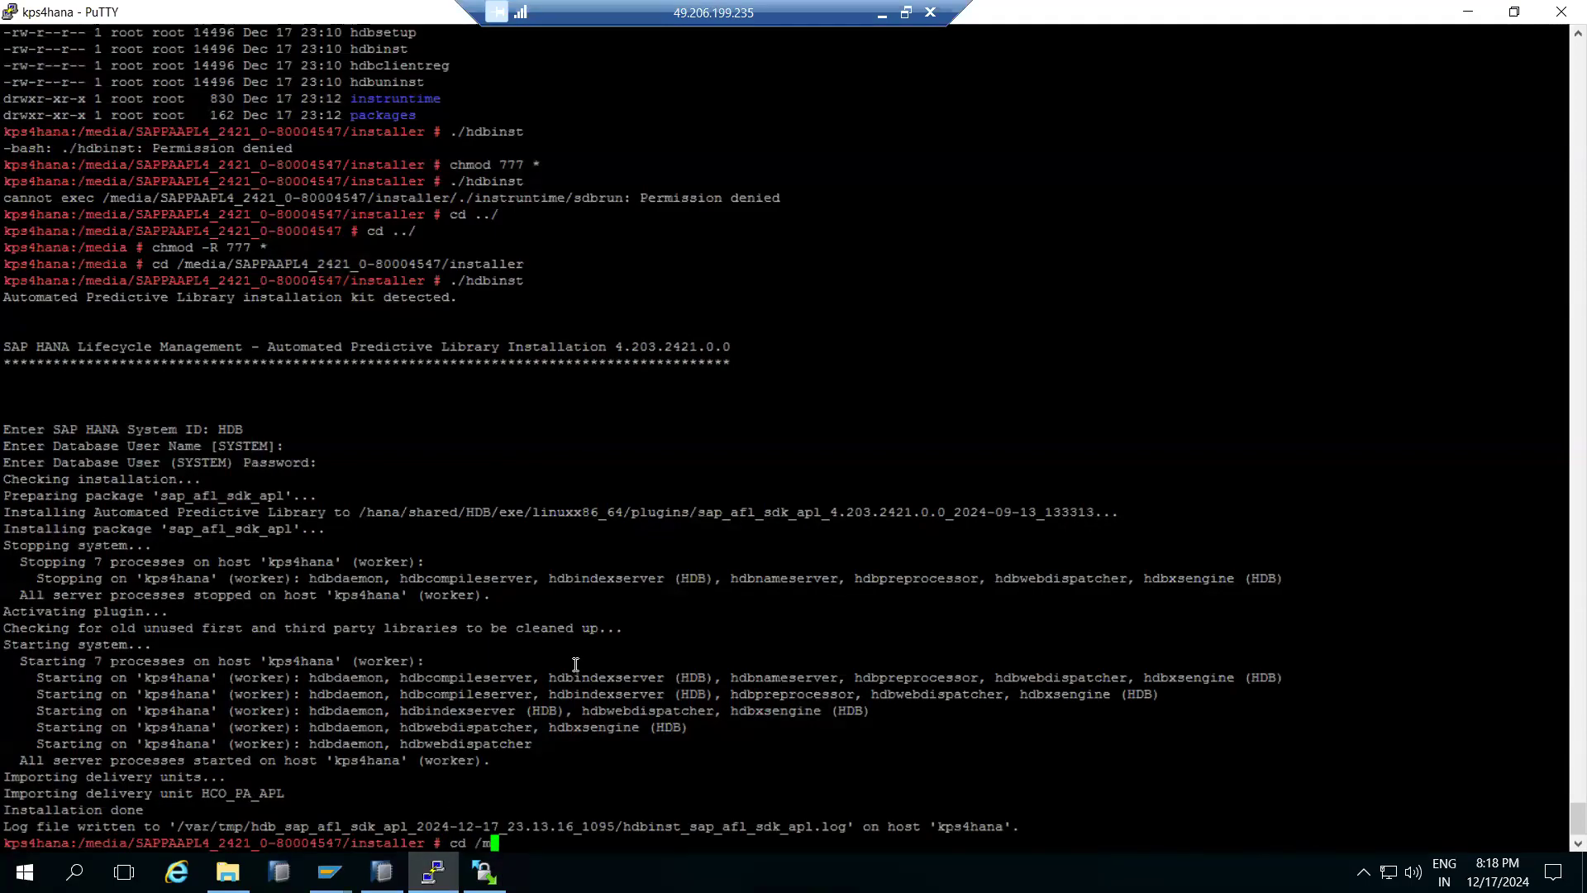
{"action": "key", "text": "Return"}
{"action": "type", "text": "ls -ltr"}
{"action": "key", "text": "Return"}
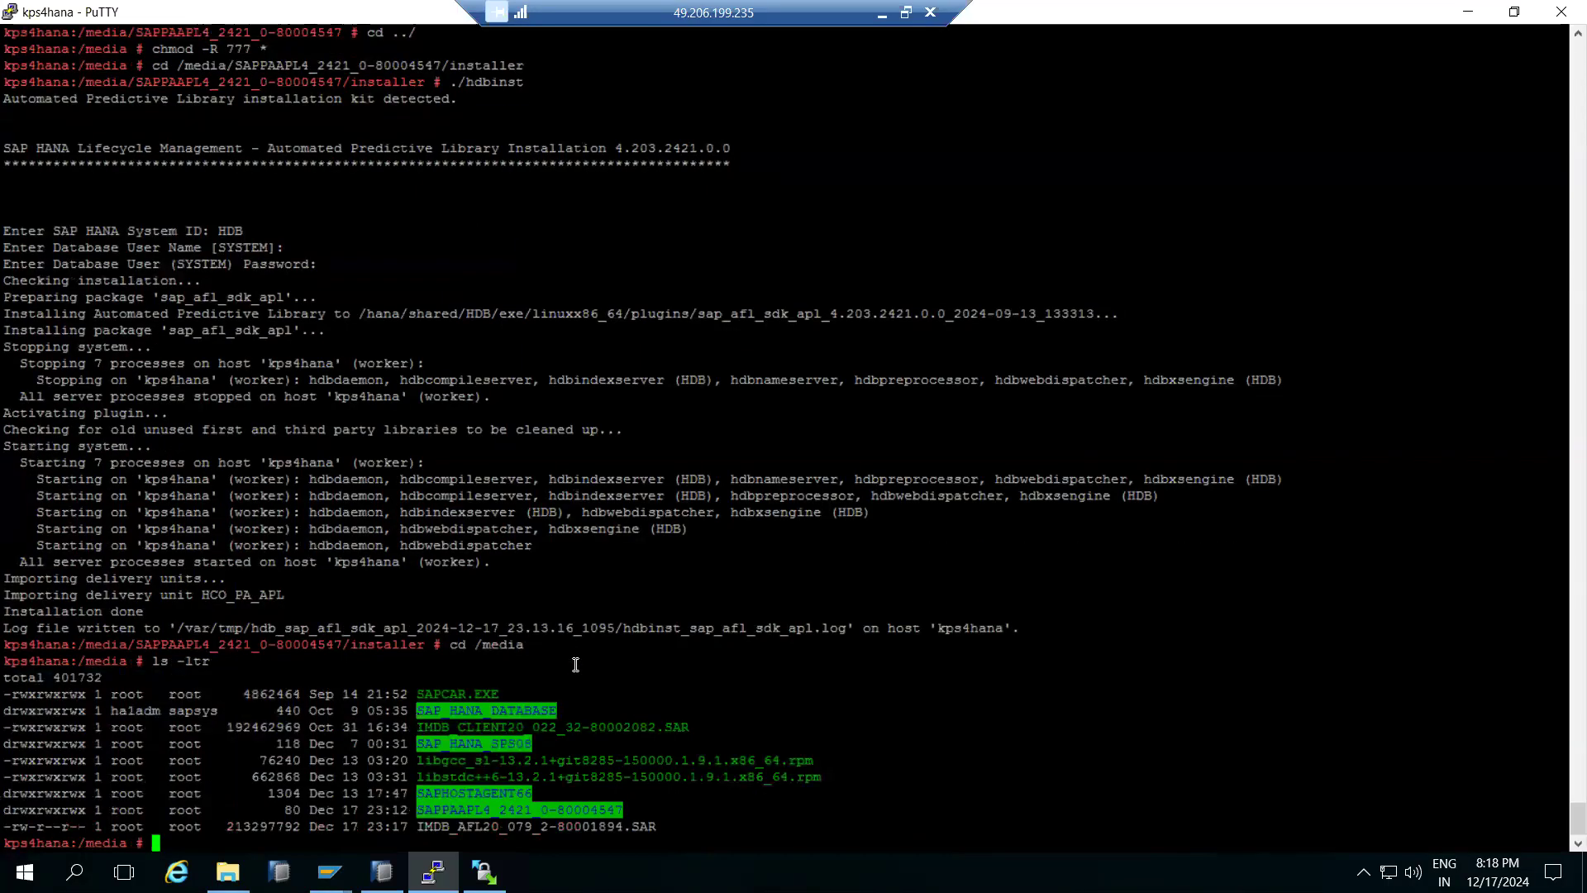
Set the permissions of IMDB_AFL20_079_2-80001894.SAR to 755 with chmod.
{"action": "type", "text": "chmod 755"}
{"action": "double_click", "coordinate": [519, 826]}
{"action": "right_click", "coordinate": [519, 826]}
{"action": "key", "text": "Return"}
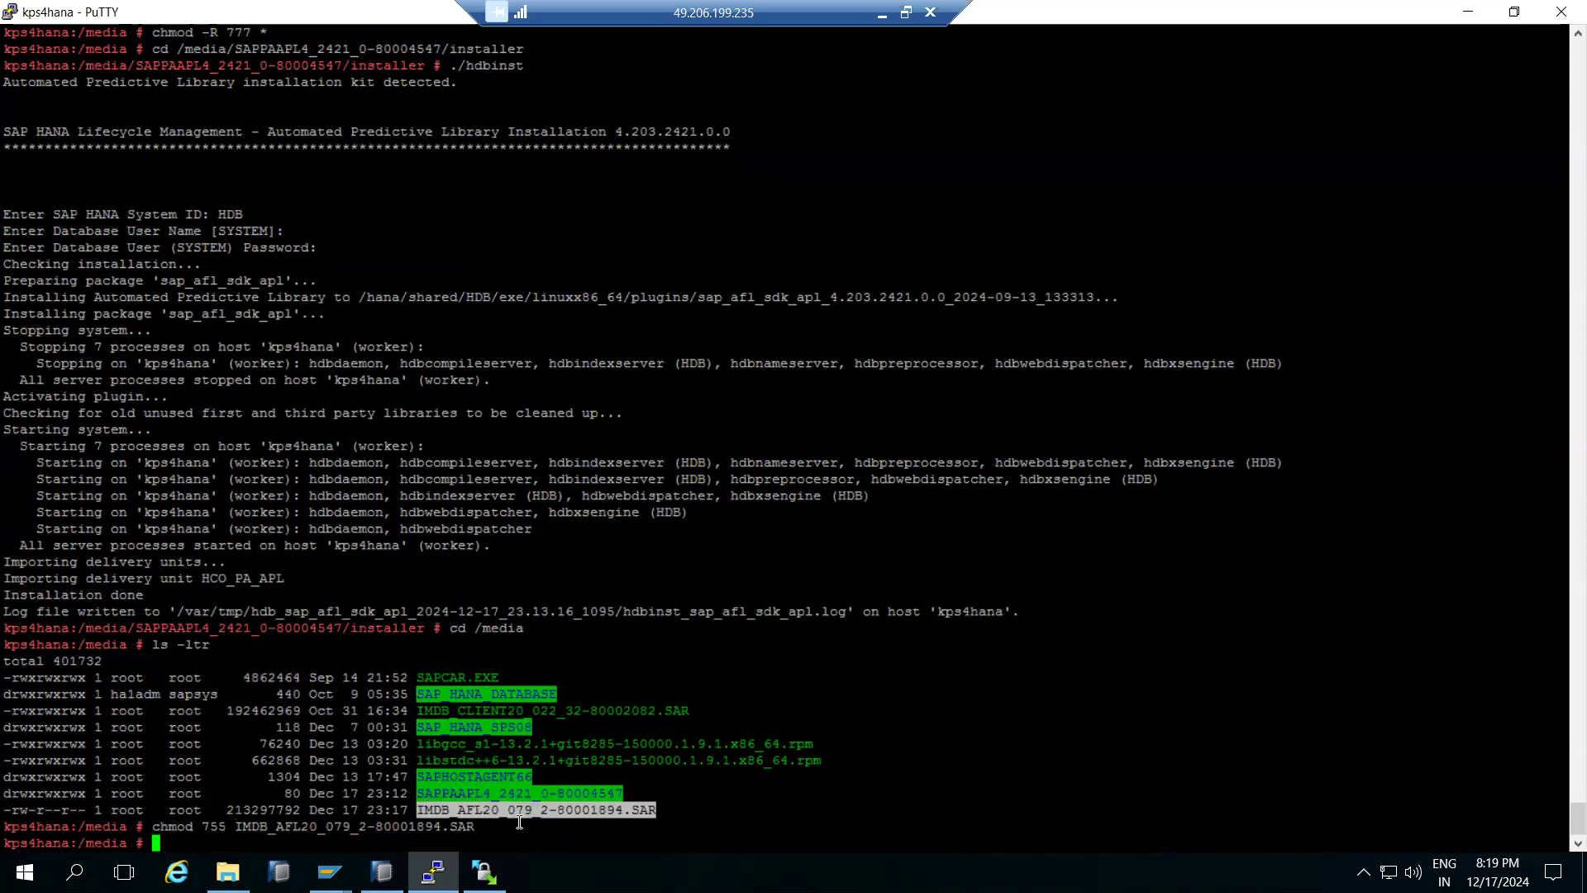
Switch to the hdbadm user with sudo su - hdbadm and list the contents of /media with ls -ltr.
{"action": "type", "text": "sudo su - hdbadm"}
{"action": "key", "text": "Return"}
{"action": "type", "text": "cd /media"}
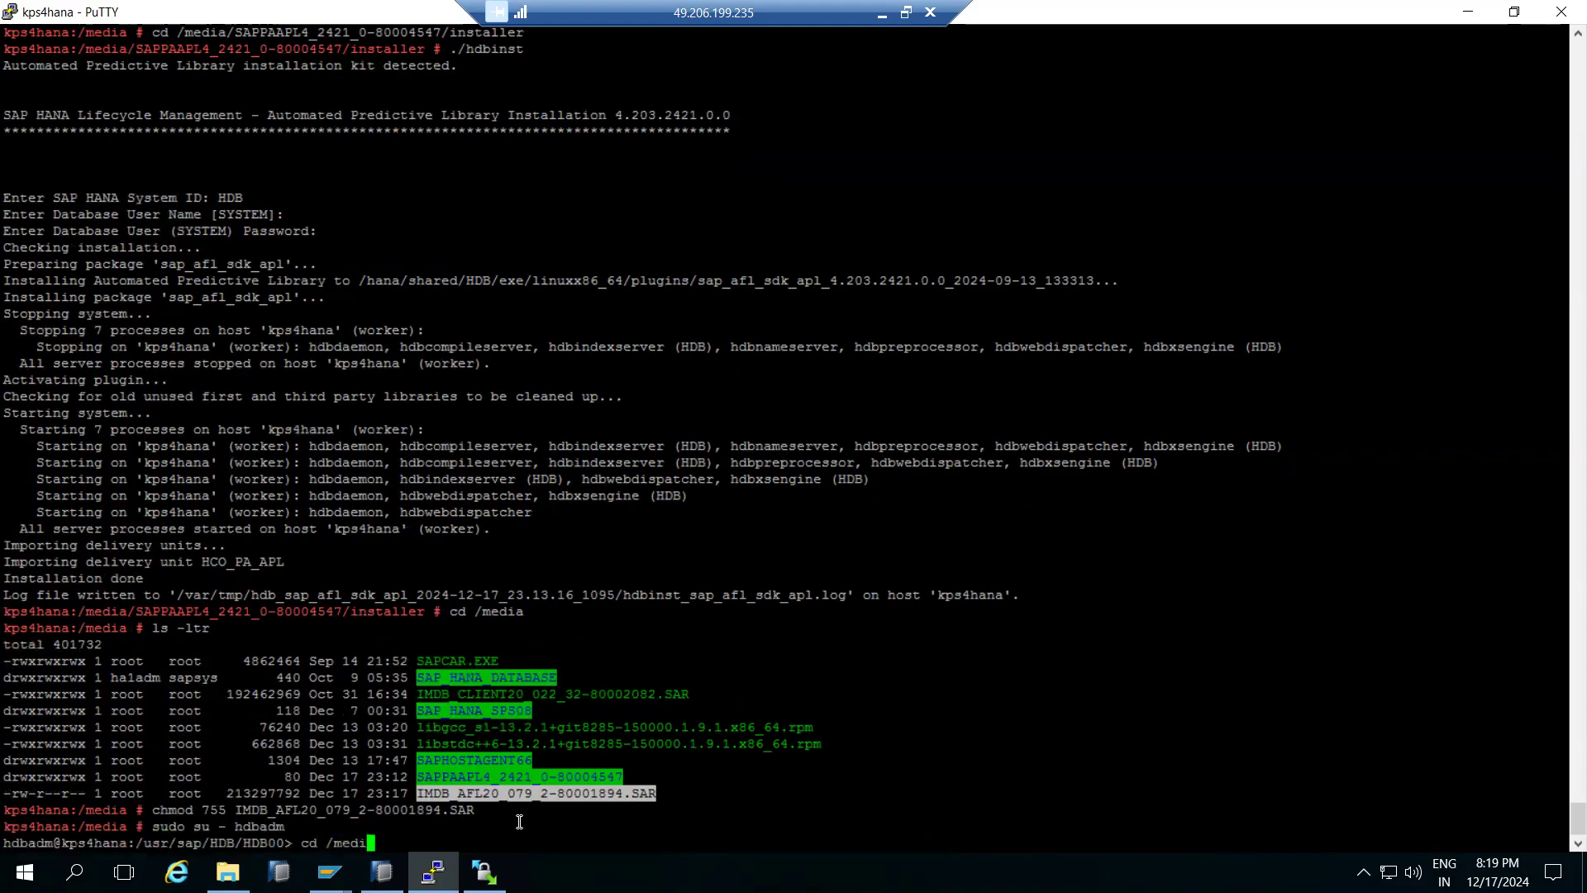
{"action": "key", "text": "Return"}
{"action": "type", "text": "ls -ltr"}
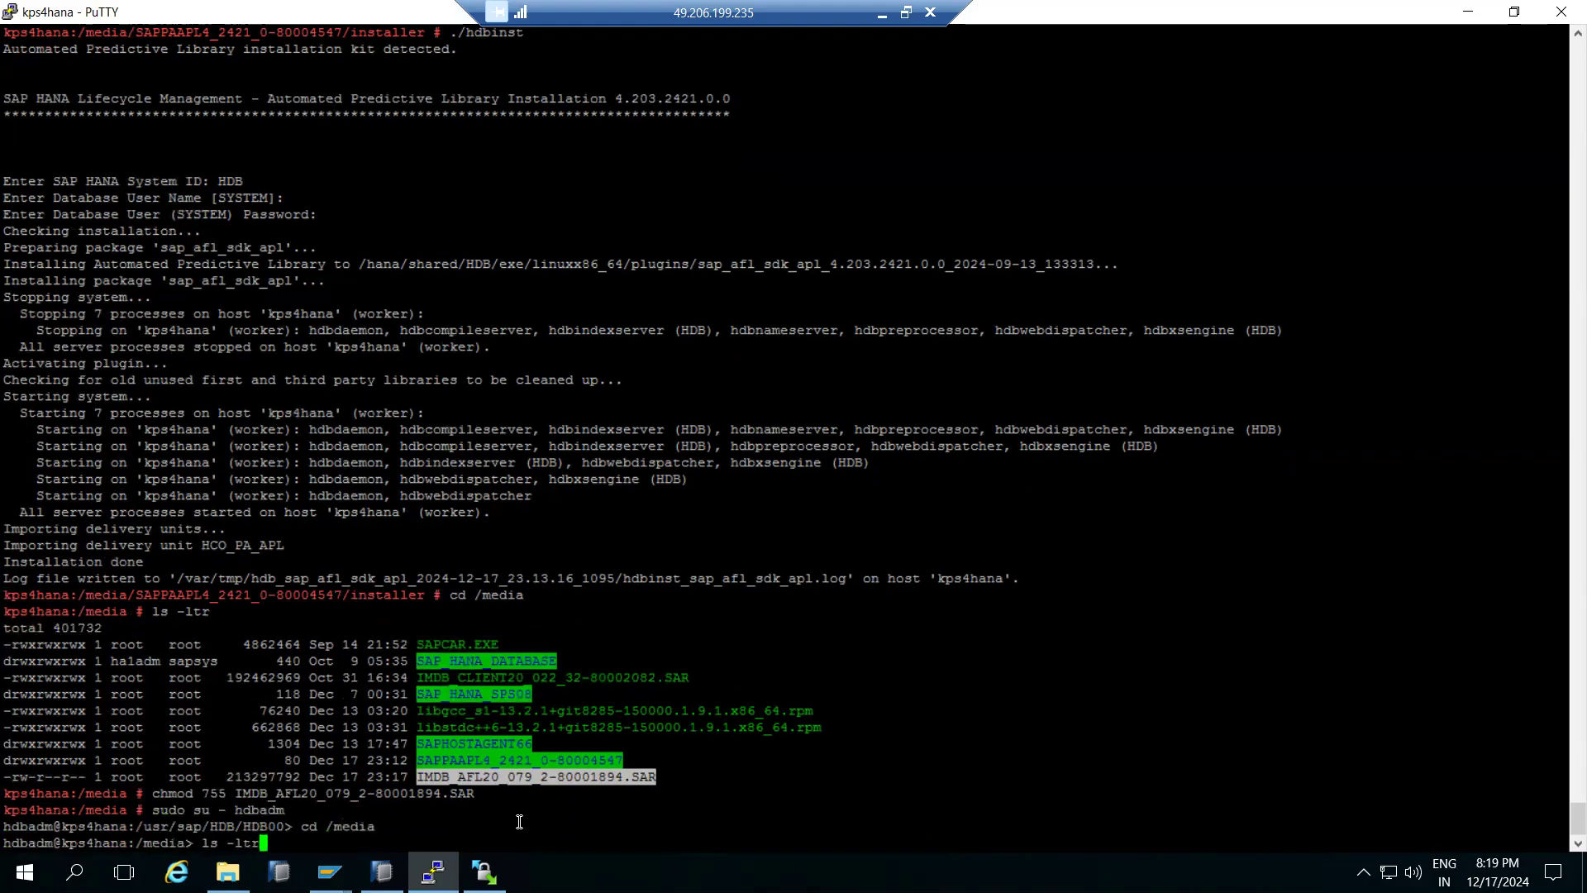
{"action": "key", "text": "Return"}
Extract IMDB_AFL20_079_2-80001894.SAR in /media with SAPCAR -xvf.
{"action": "type", "text": "SAPCAR "}
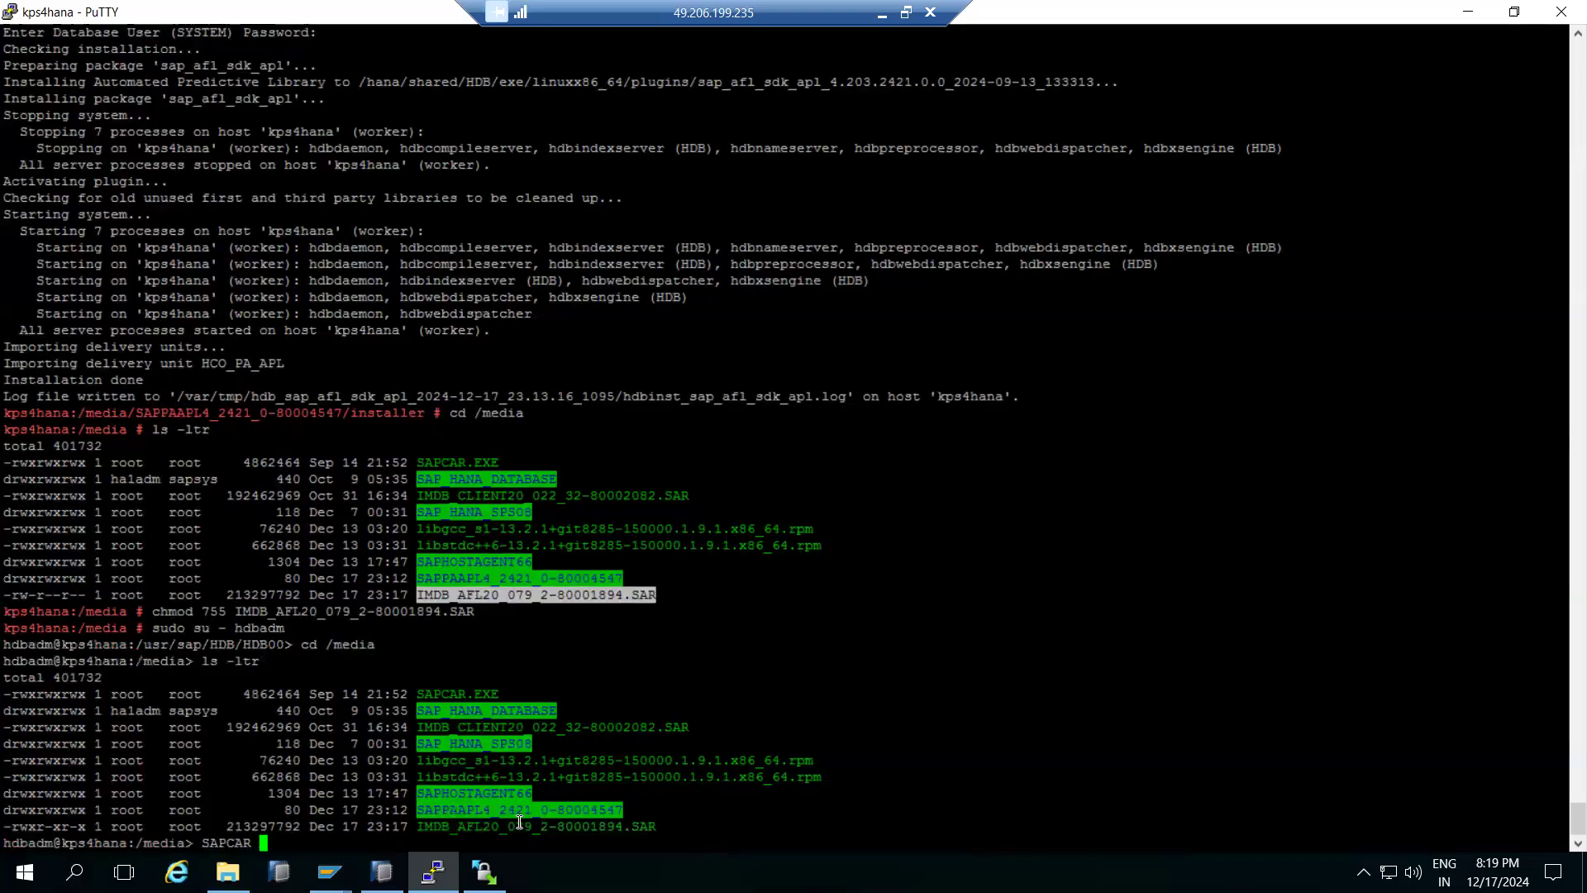
{"action": "type", "text": "-xvf"}
{"action": "double_click", "coordinate": [525, 825]}
{"action": "right_click", "coordinate": [528, 824]}
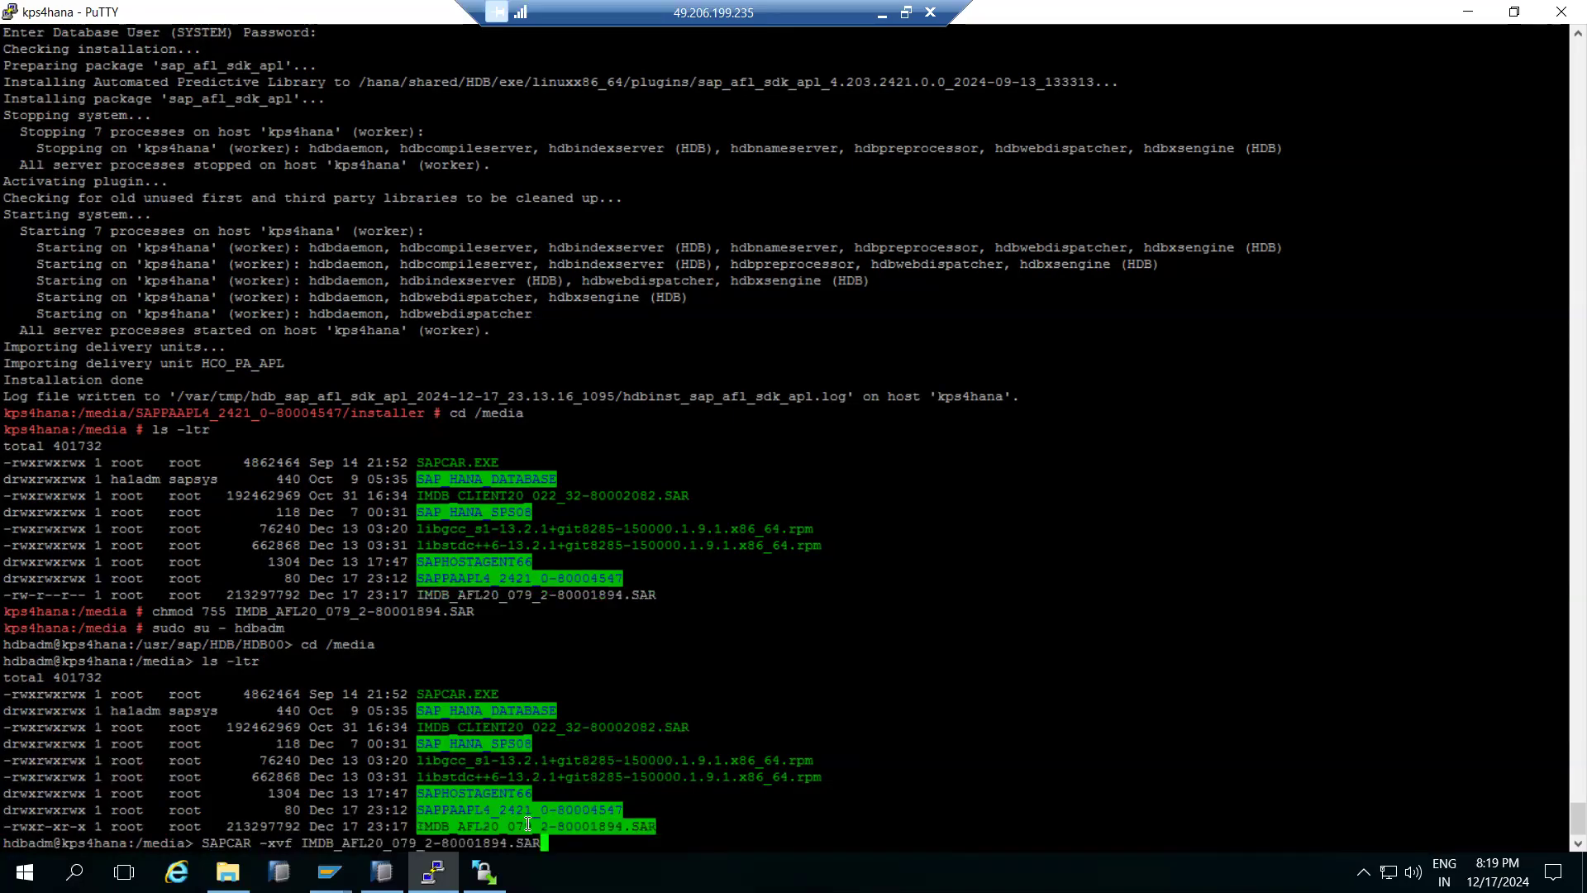
{"action": "key", "text": "Return"}
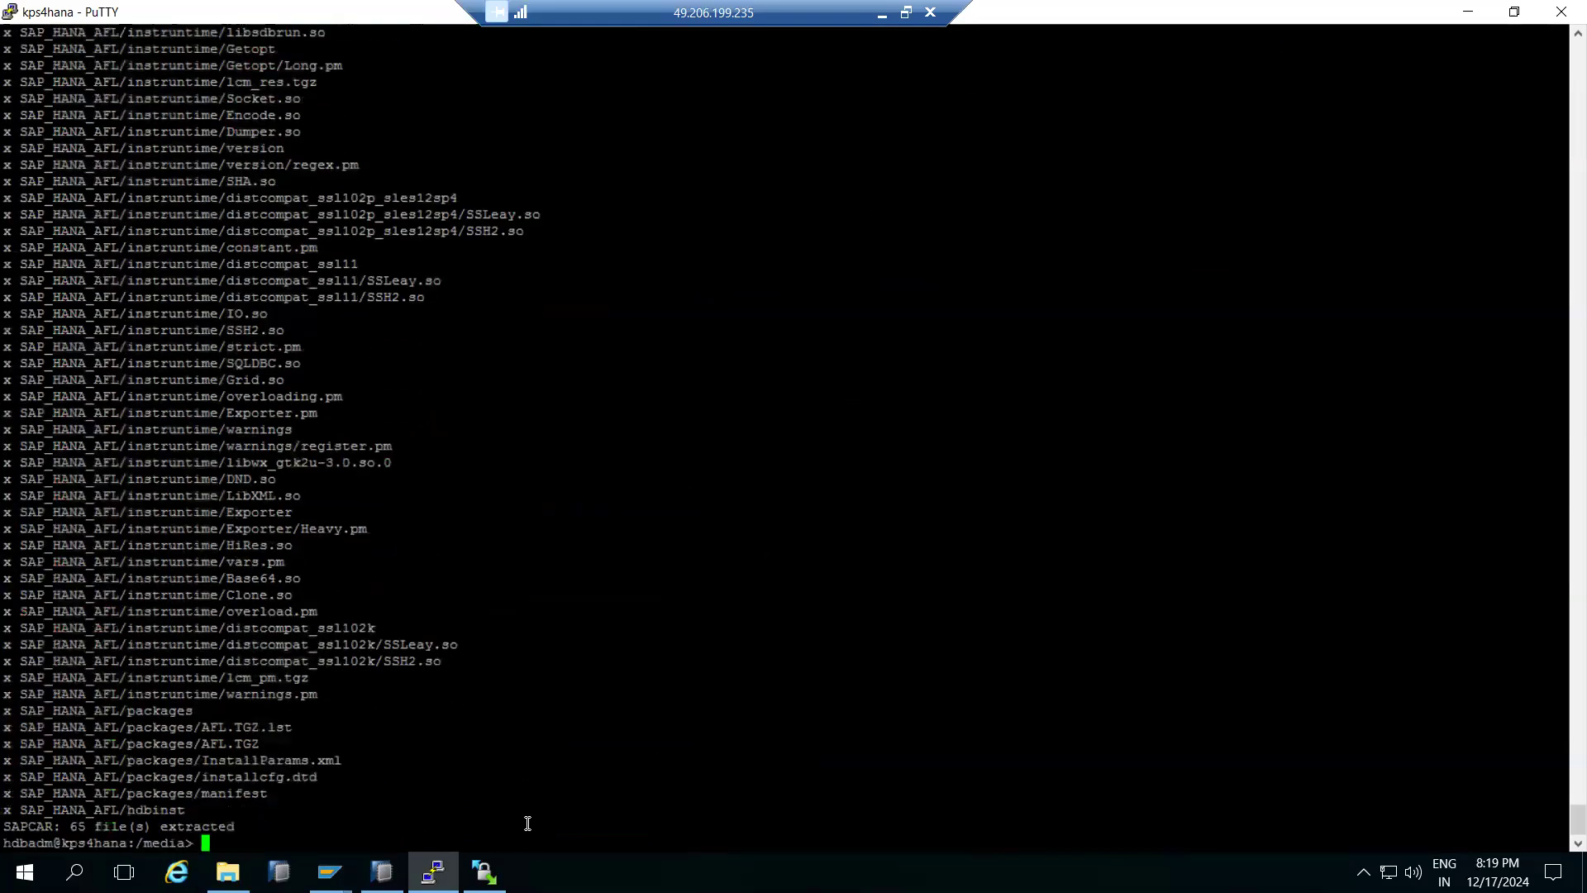
Exit the hdbadm session back to root and list the contents of /media with ls -ltr.
{"action": "type", "text": "exit"}
{"action": "key", "text": "Return"}
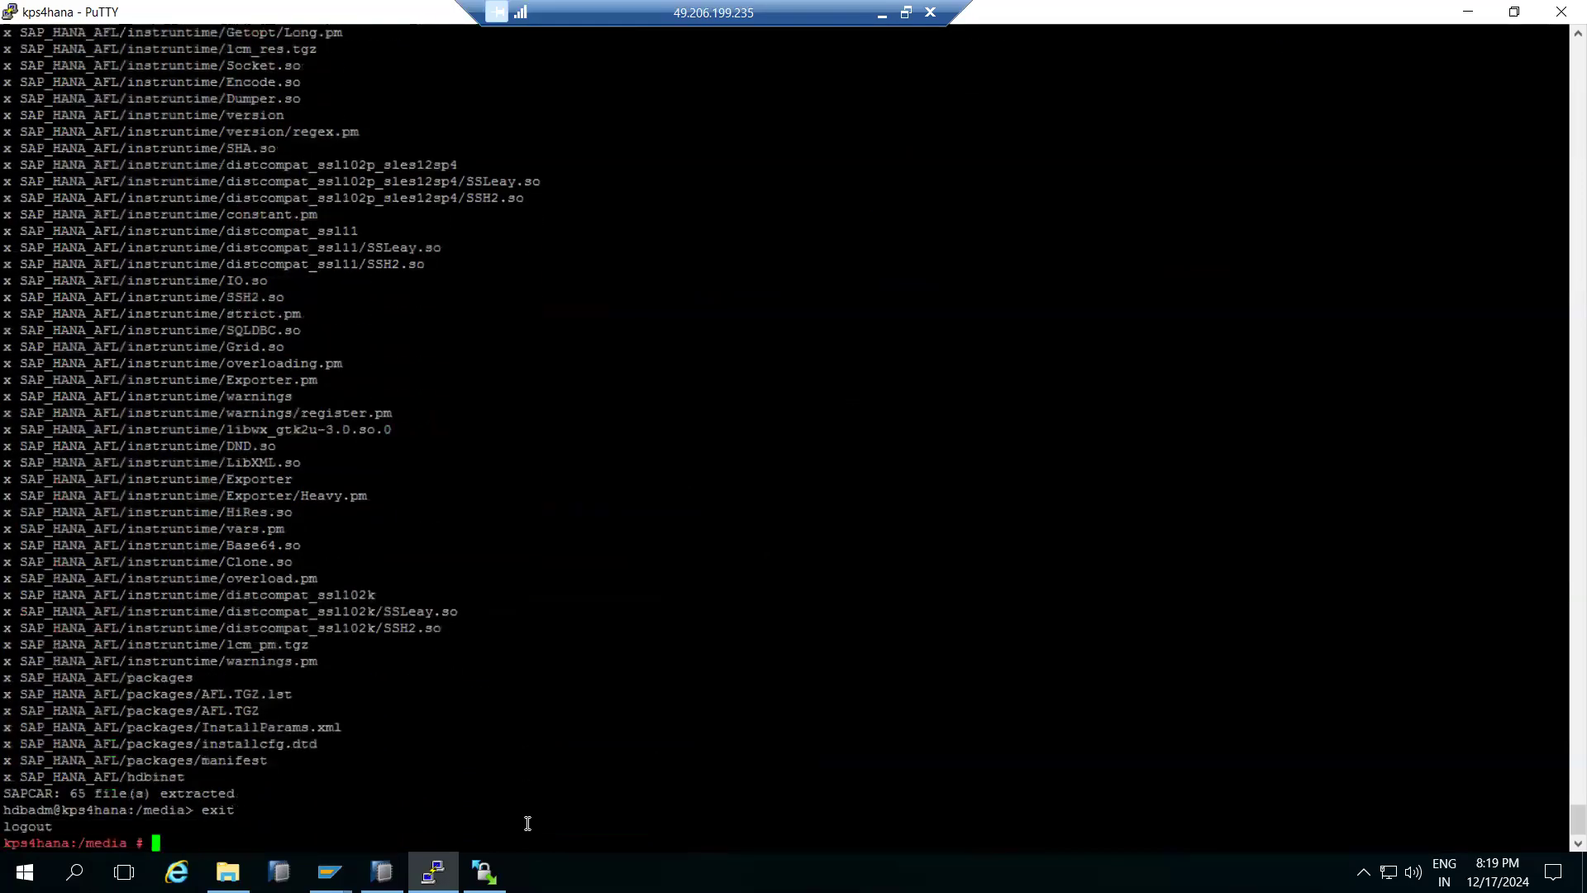
{"action": "type", "text": "ls -ltr"}
{"action": "key", "text": "Return"}
Change into the extracted SAP_HANA_AFL directory and list its contents with ls -ltr.
{"action": "type", "text": "cd"}
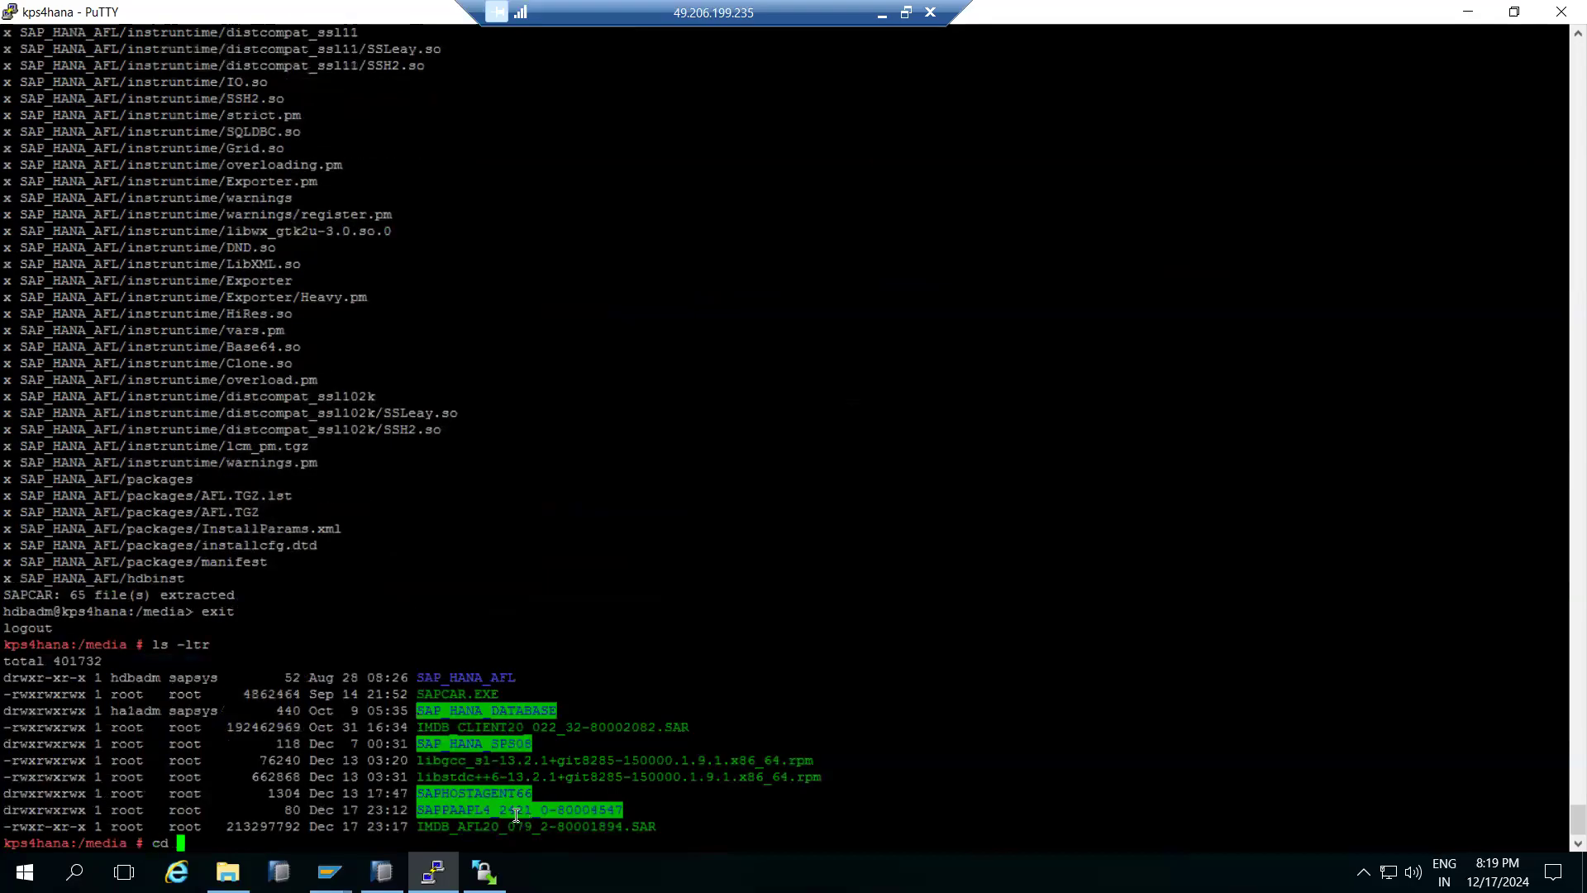
{"action": "double_click", "coordinate": [461, 676]}
{"action": "right_click", "coordinate": [461, 671]}
{"action": "key", "text": "Return"}
{"action": "type", "text": "ls -ltr"}
{"action": "key", "text": "Return"}
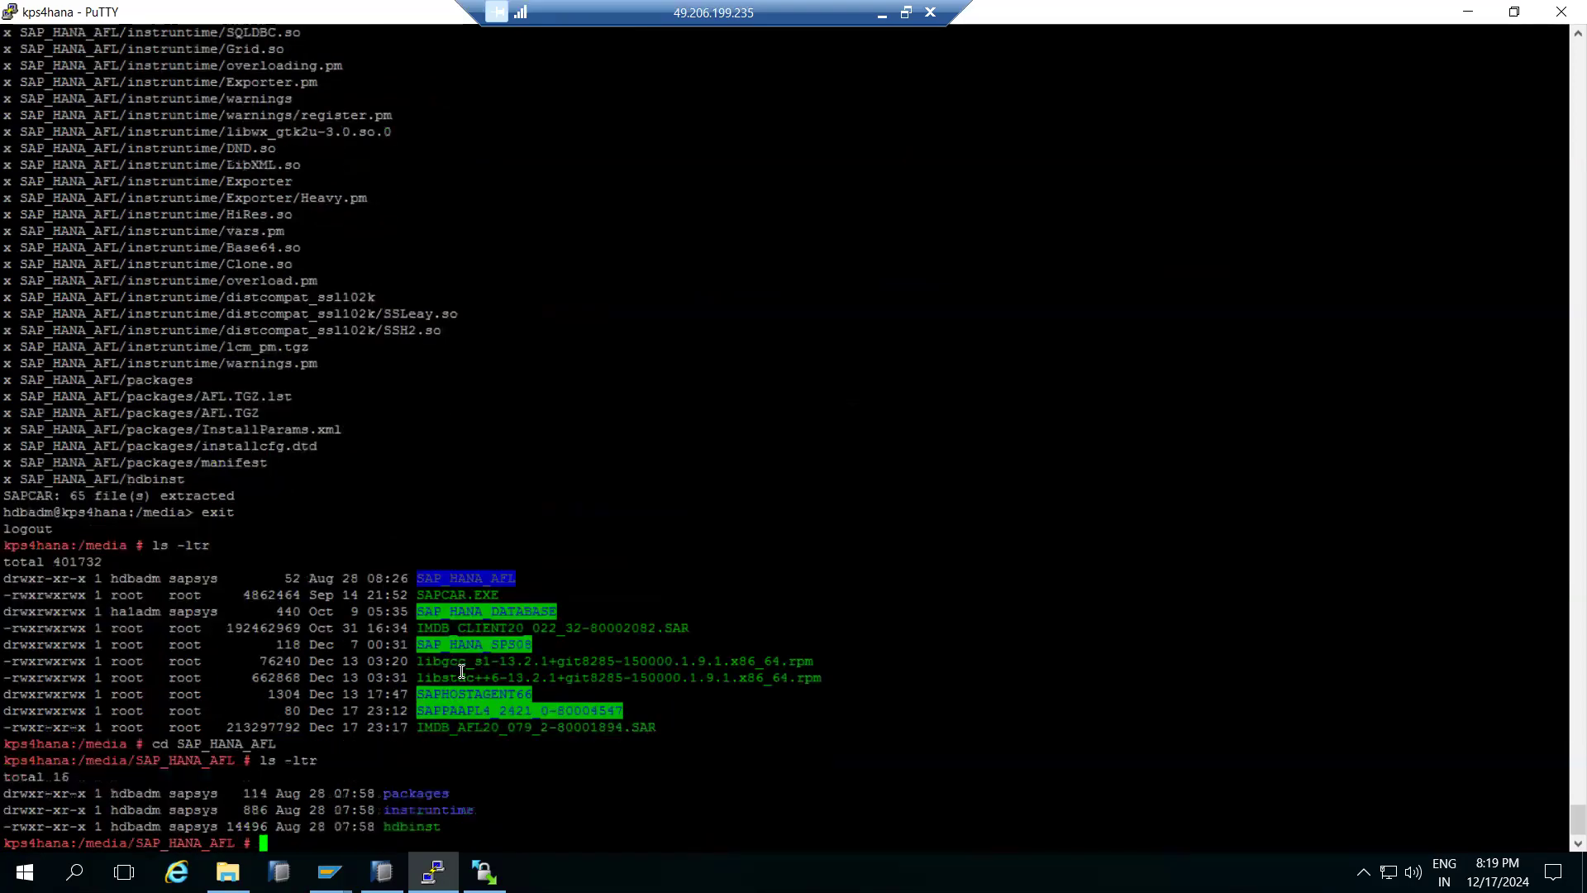
Run ./hdbinst from SAP_HANA_AFL to install the SAP Application Function Libraries, entering HDB as the SAP HANA System ID.
{"action": "double_click", "coordinate": [403, 826]}
{"action": "key", "text": "ctrl+c"}
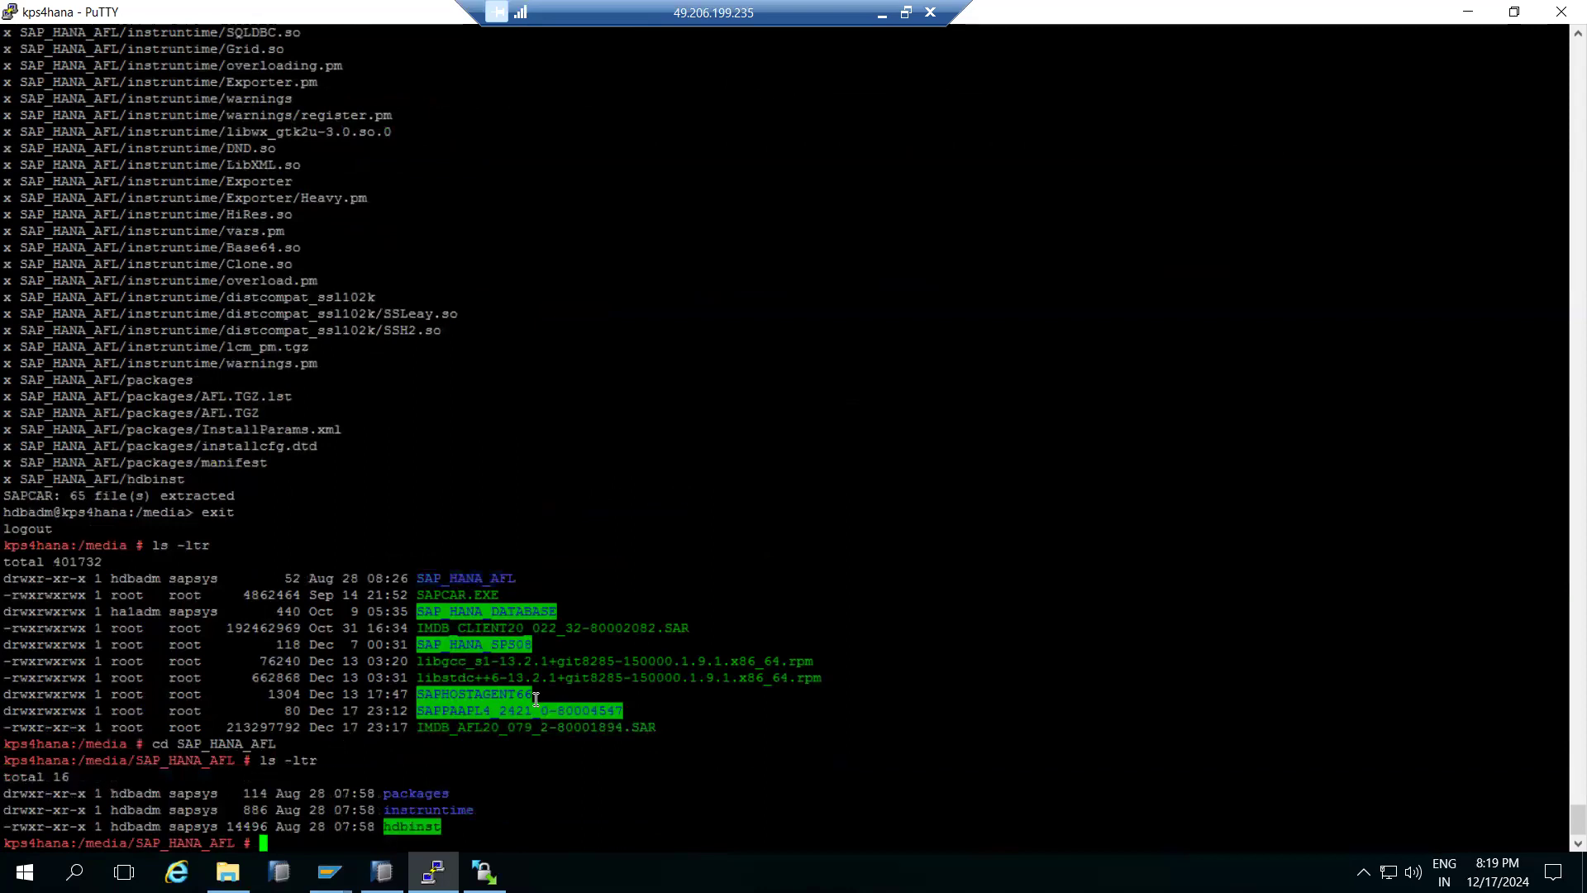
{"action": "type", "text": "./"}
{"action": "right_click", "coordinate": [572, 658]}
{"action": "key", "text": "Return"}
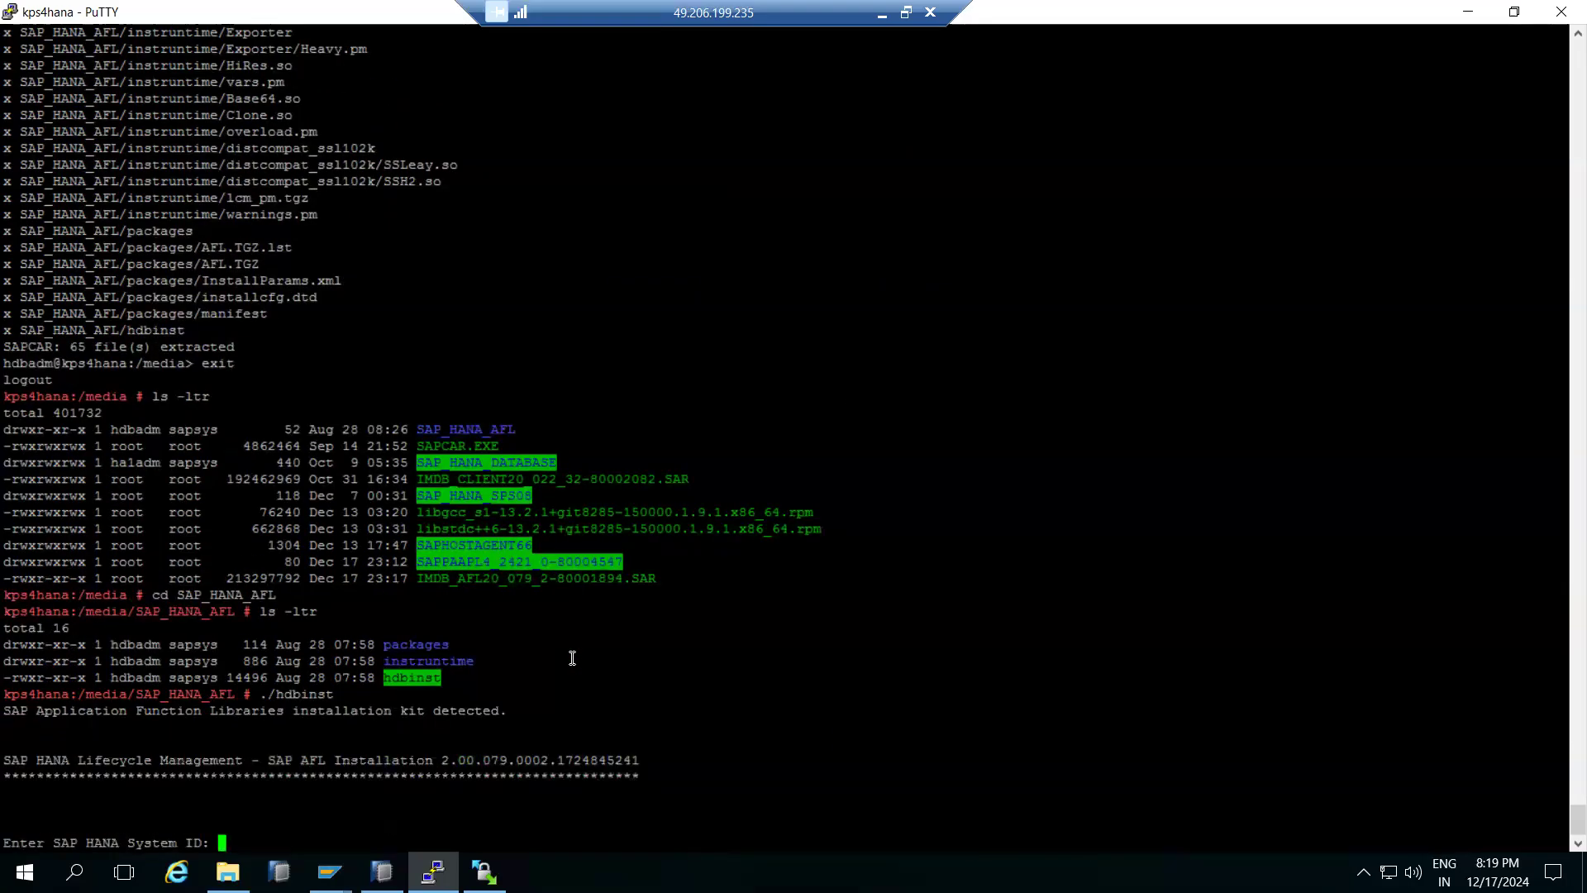
{"action": "type", "text": "HDB"}
{"action": "key", "text": "Return"}
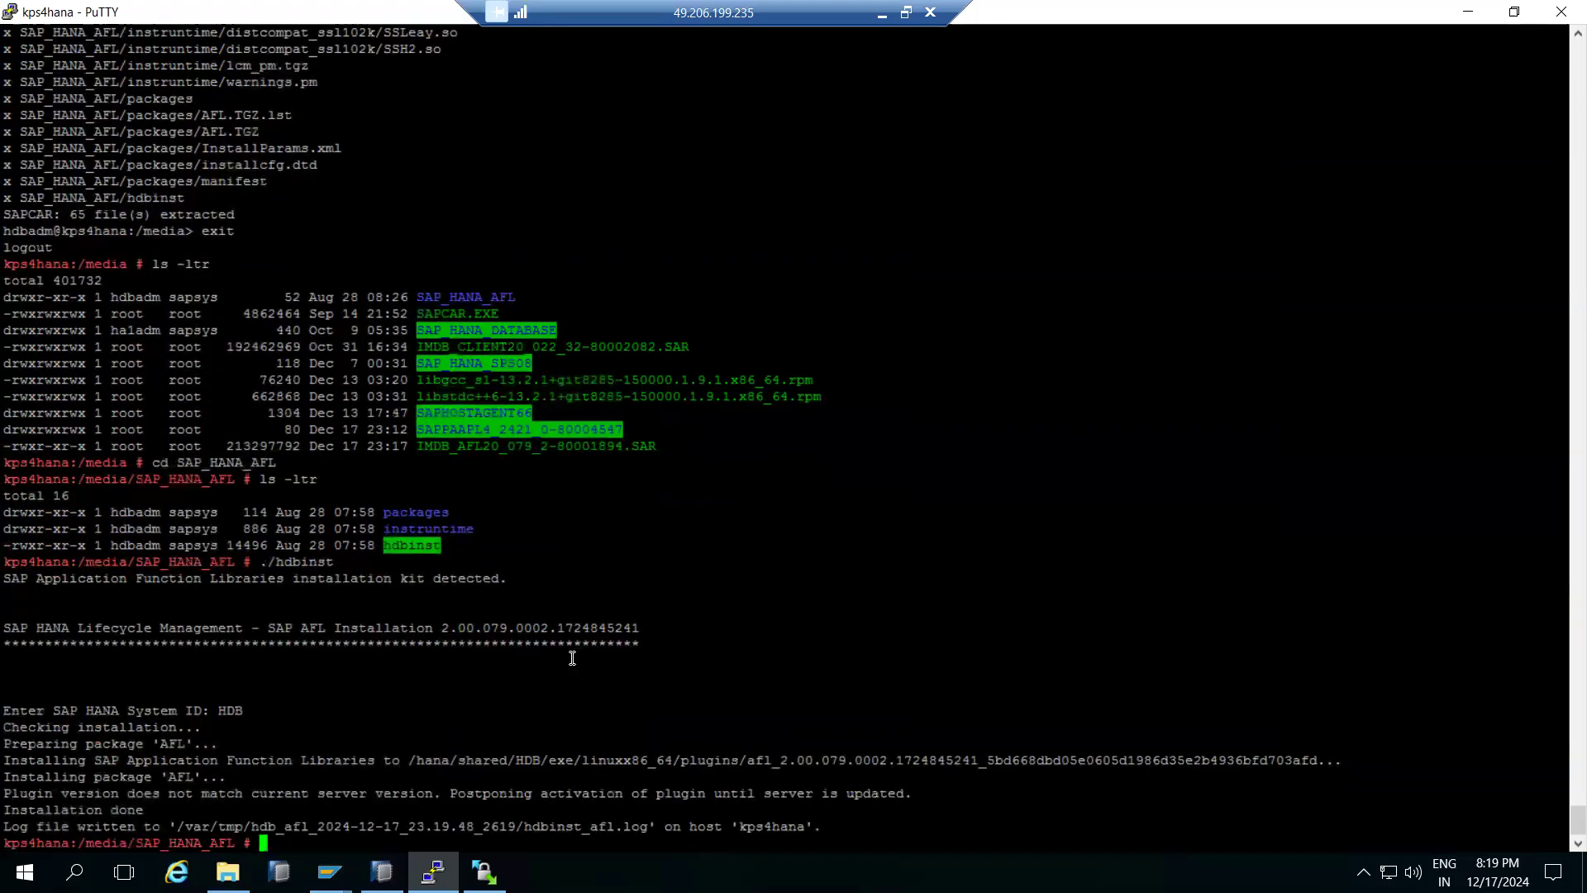
In WinSCP, refresh /media, delete IMDB_AFL20_079_2-80001894.SAR from it, and check the contents of the SAP_HANA_AFL folder.
{"action": "key", "text": "alt+Tab"}
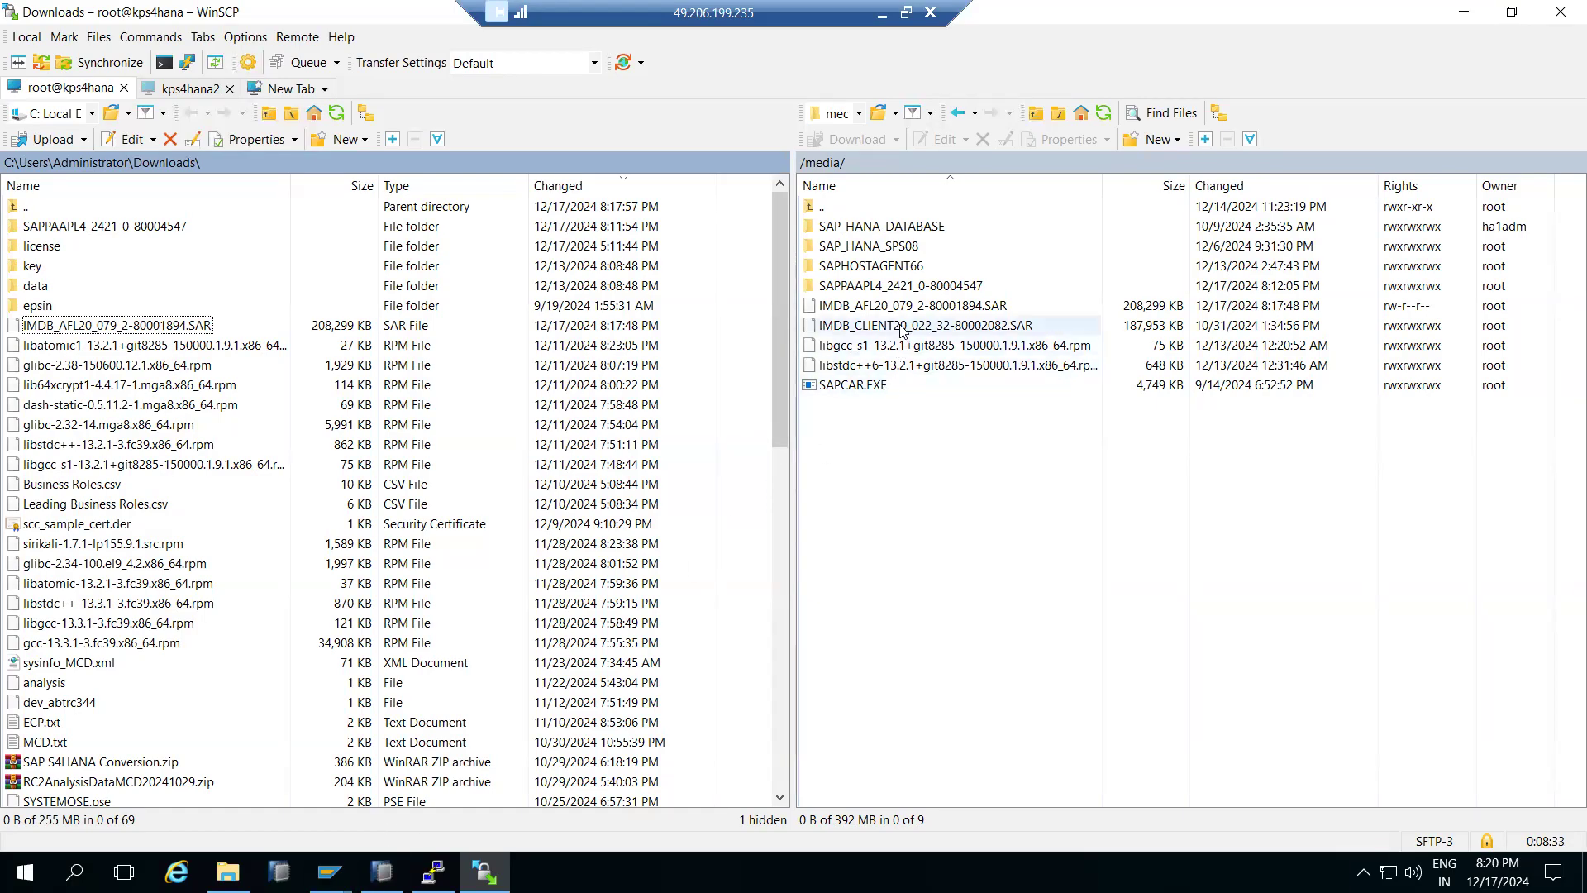
{"action": "left_click", "coordinate": [1103, 113]}
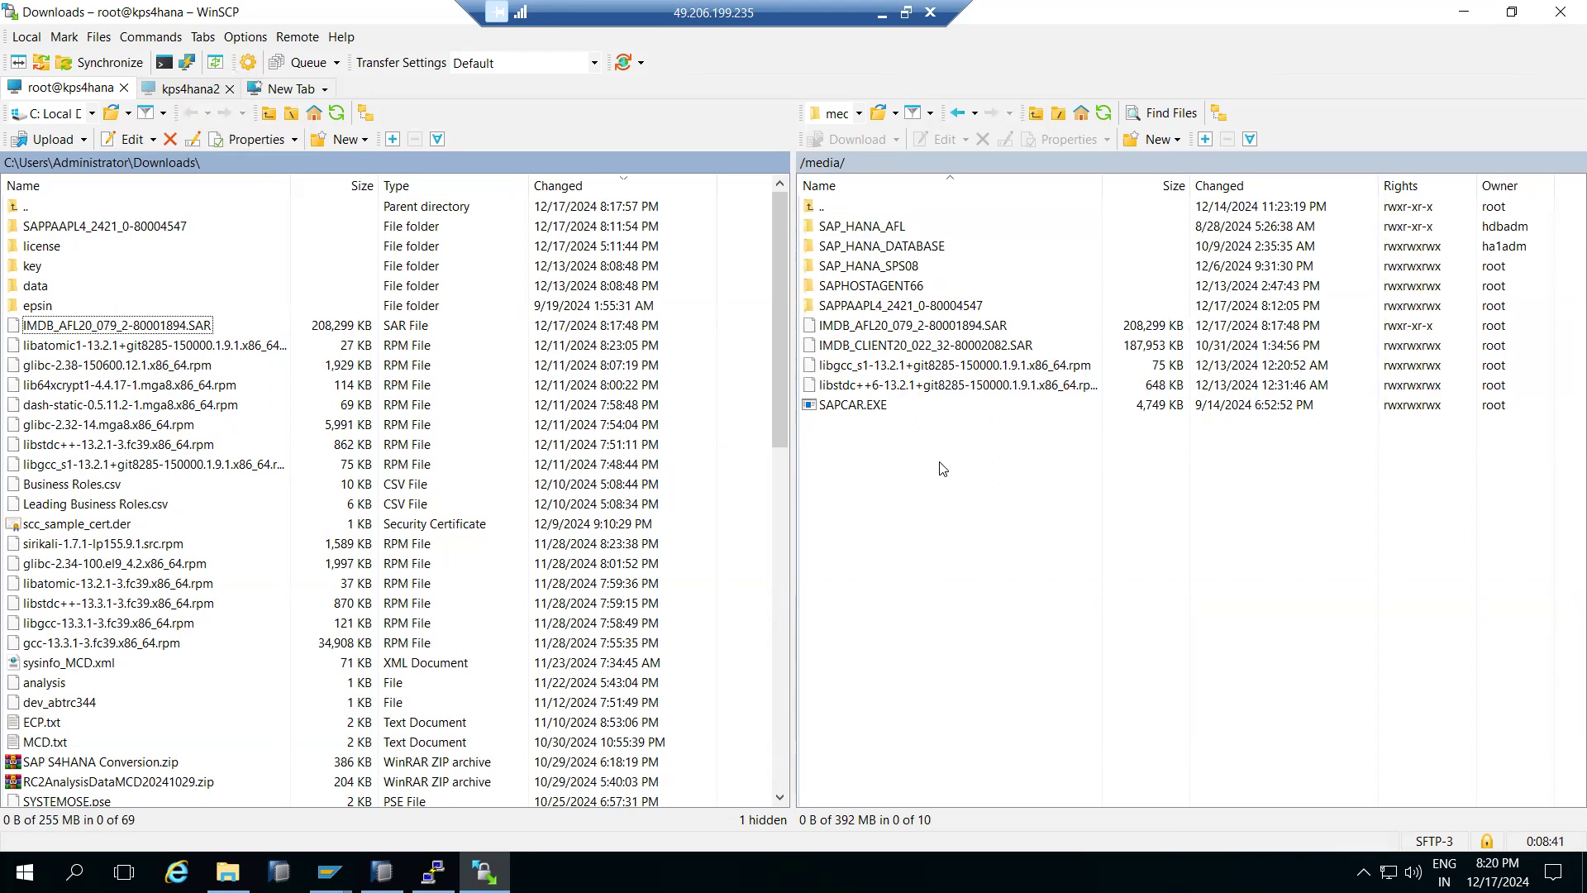
{"action": "left_click", "coordinate": [886, 329]}
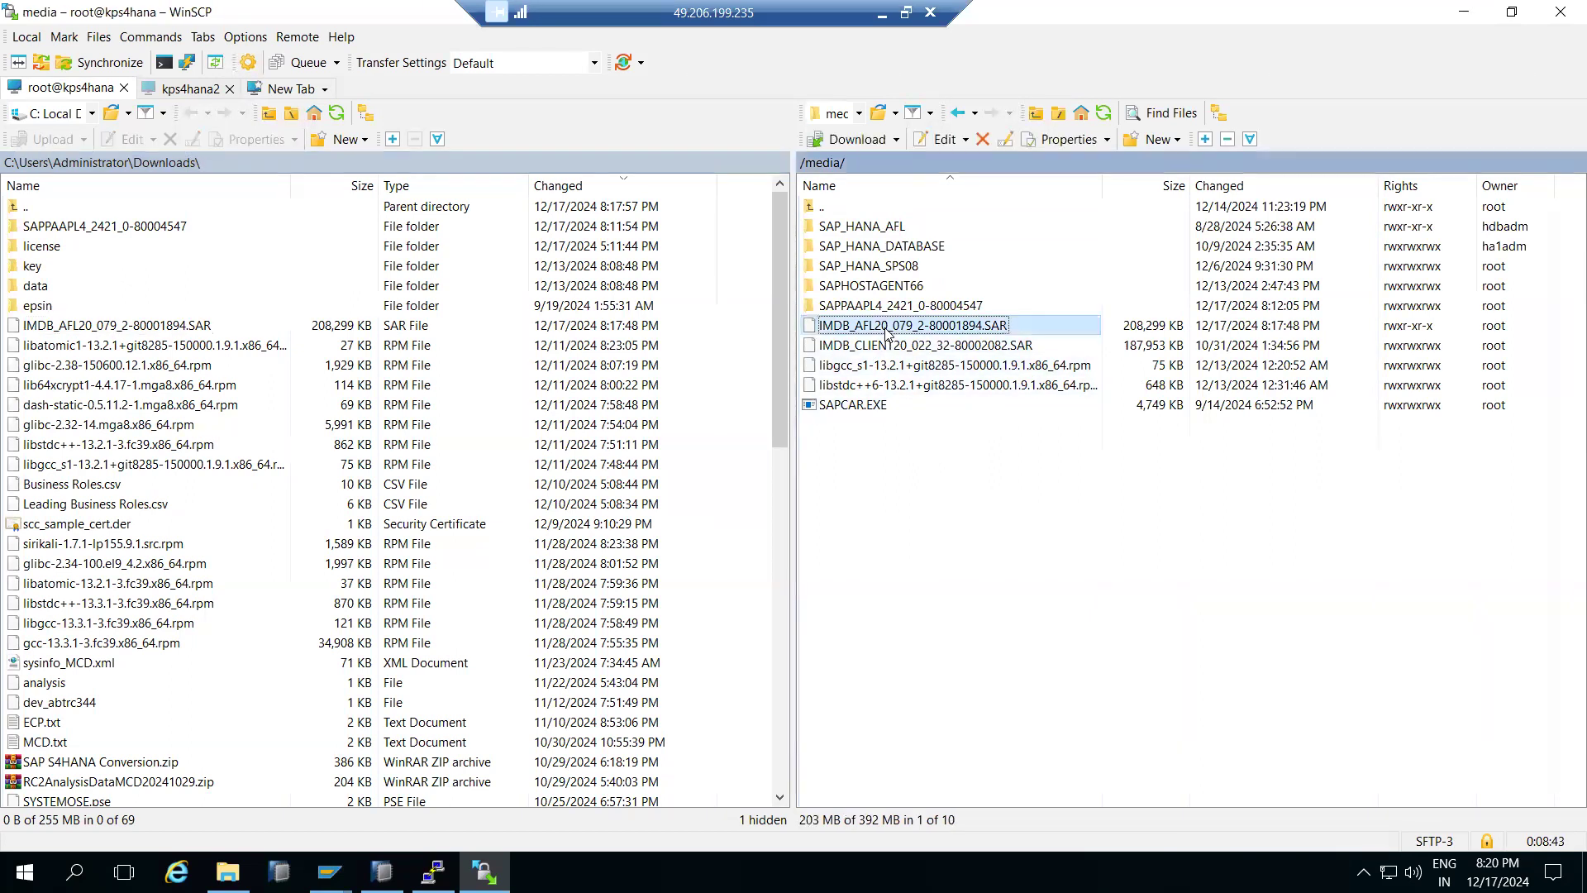
{"action": "key", "text": "Delete"}
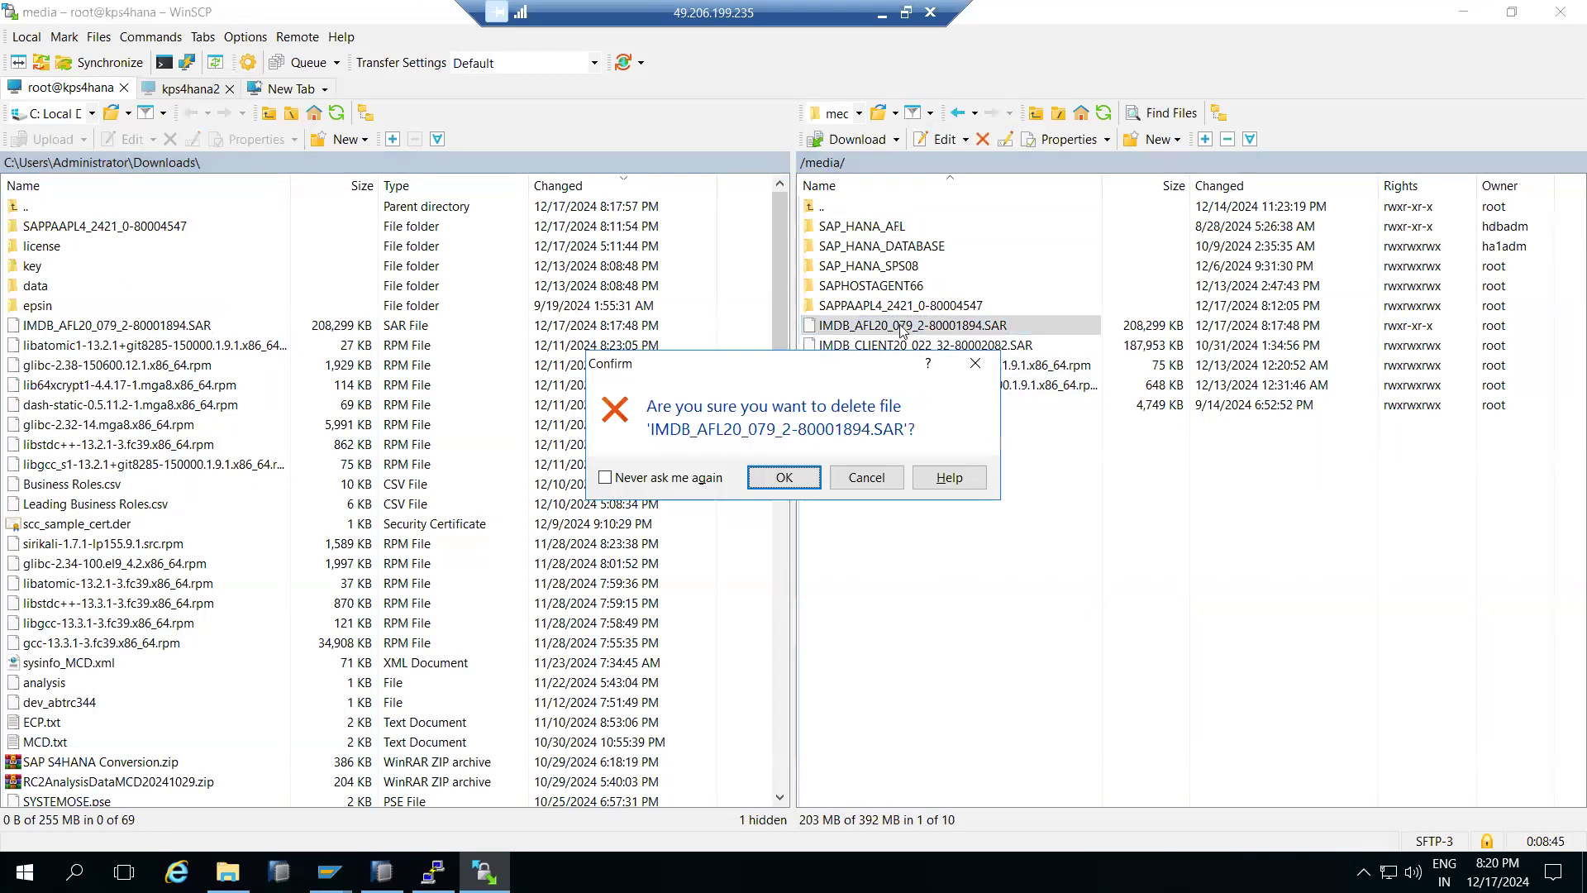
{"action": "left_click", "coordinate": [784, 478]}
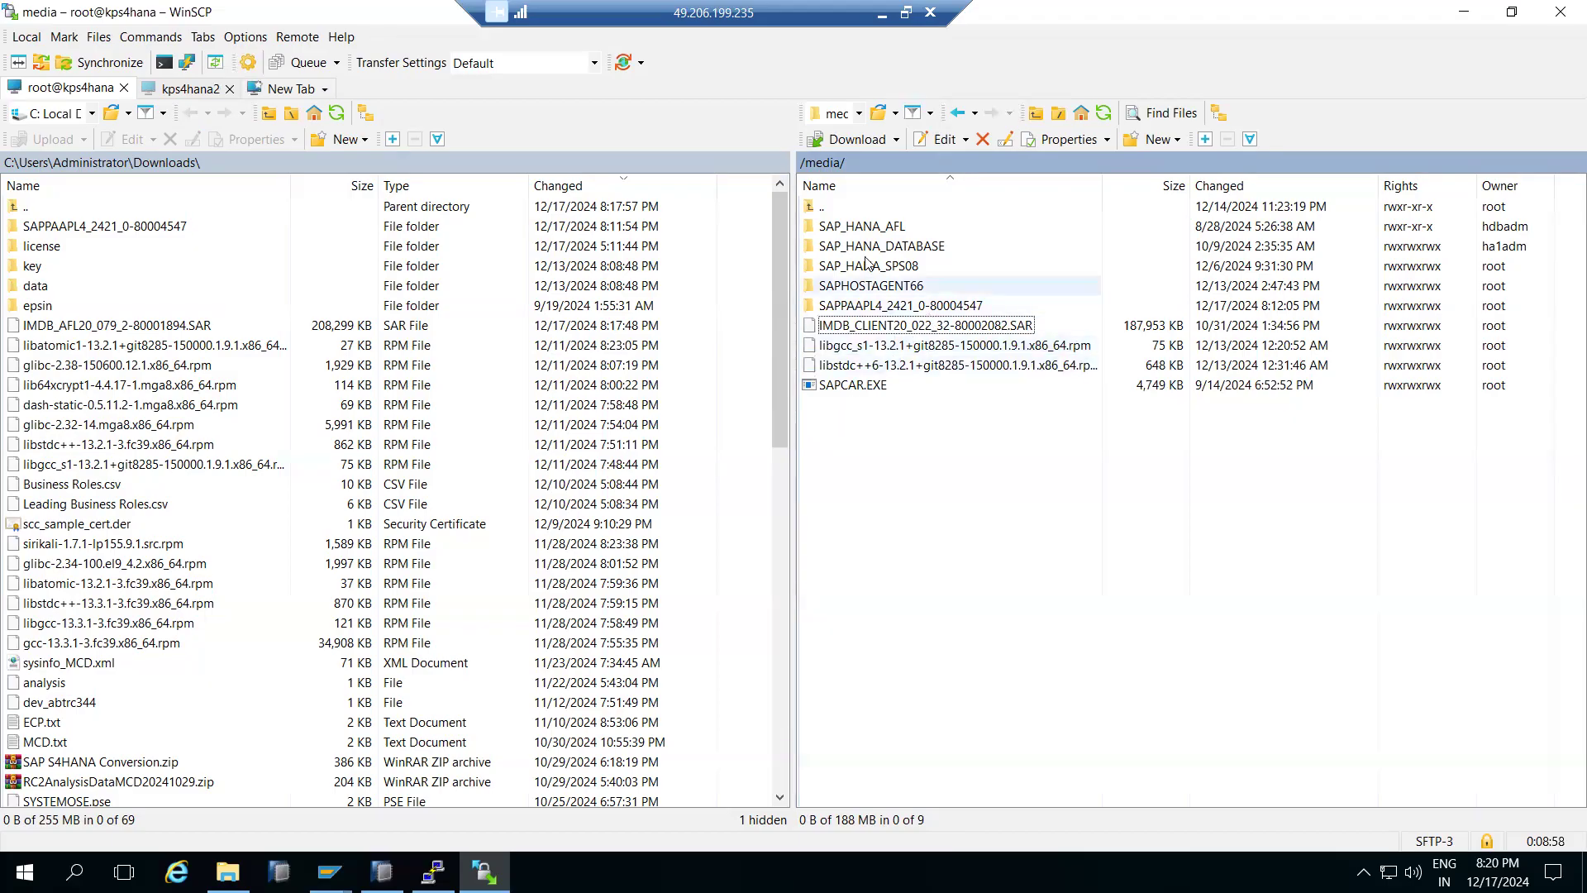
{"action": "double_click", "coordinate": [864, 226]}
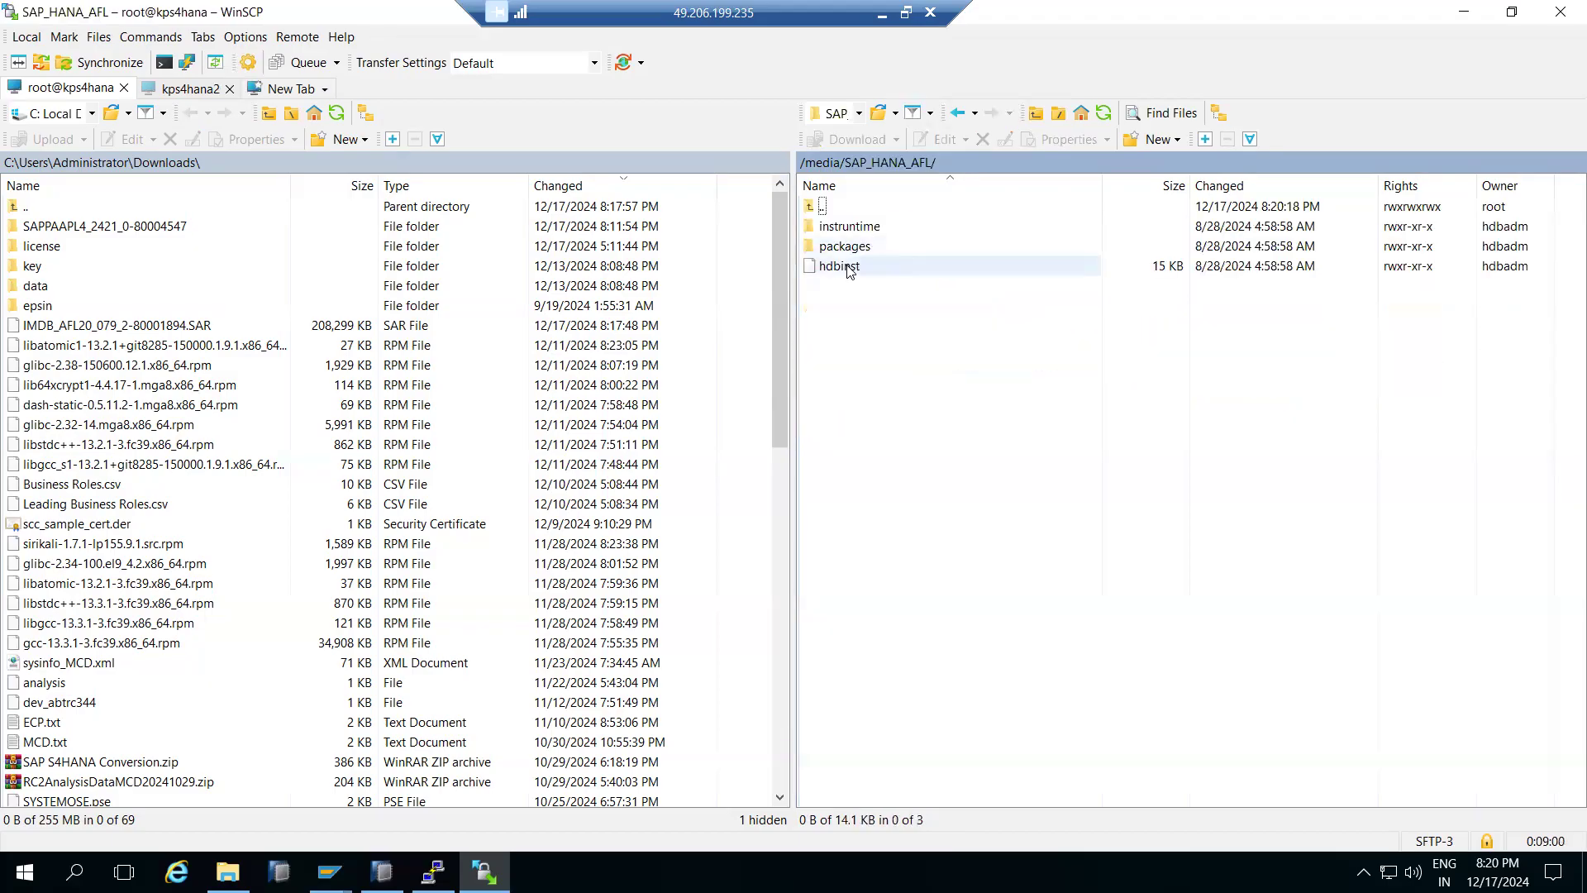
{"action": "left_click", "coordinate": [959, 114]}
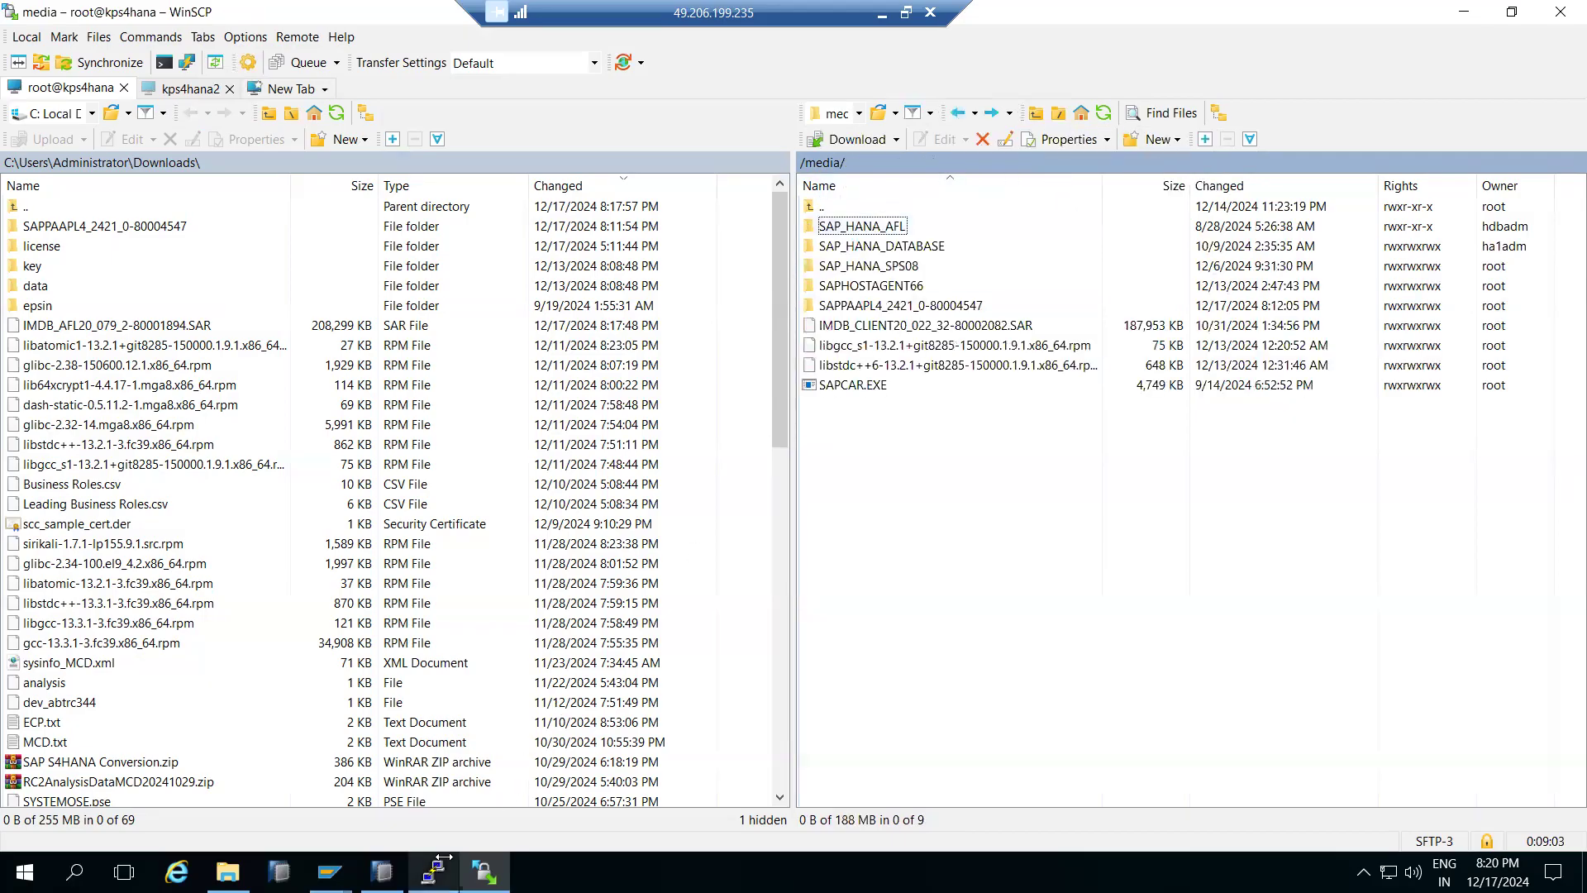
Switch to HANA Studio, open the HDB@HDB (SYSTEM) overview and check its Installed Plug-ins entry.
{"action": "mouse_move", "coordinate": [445, 855]}
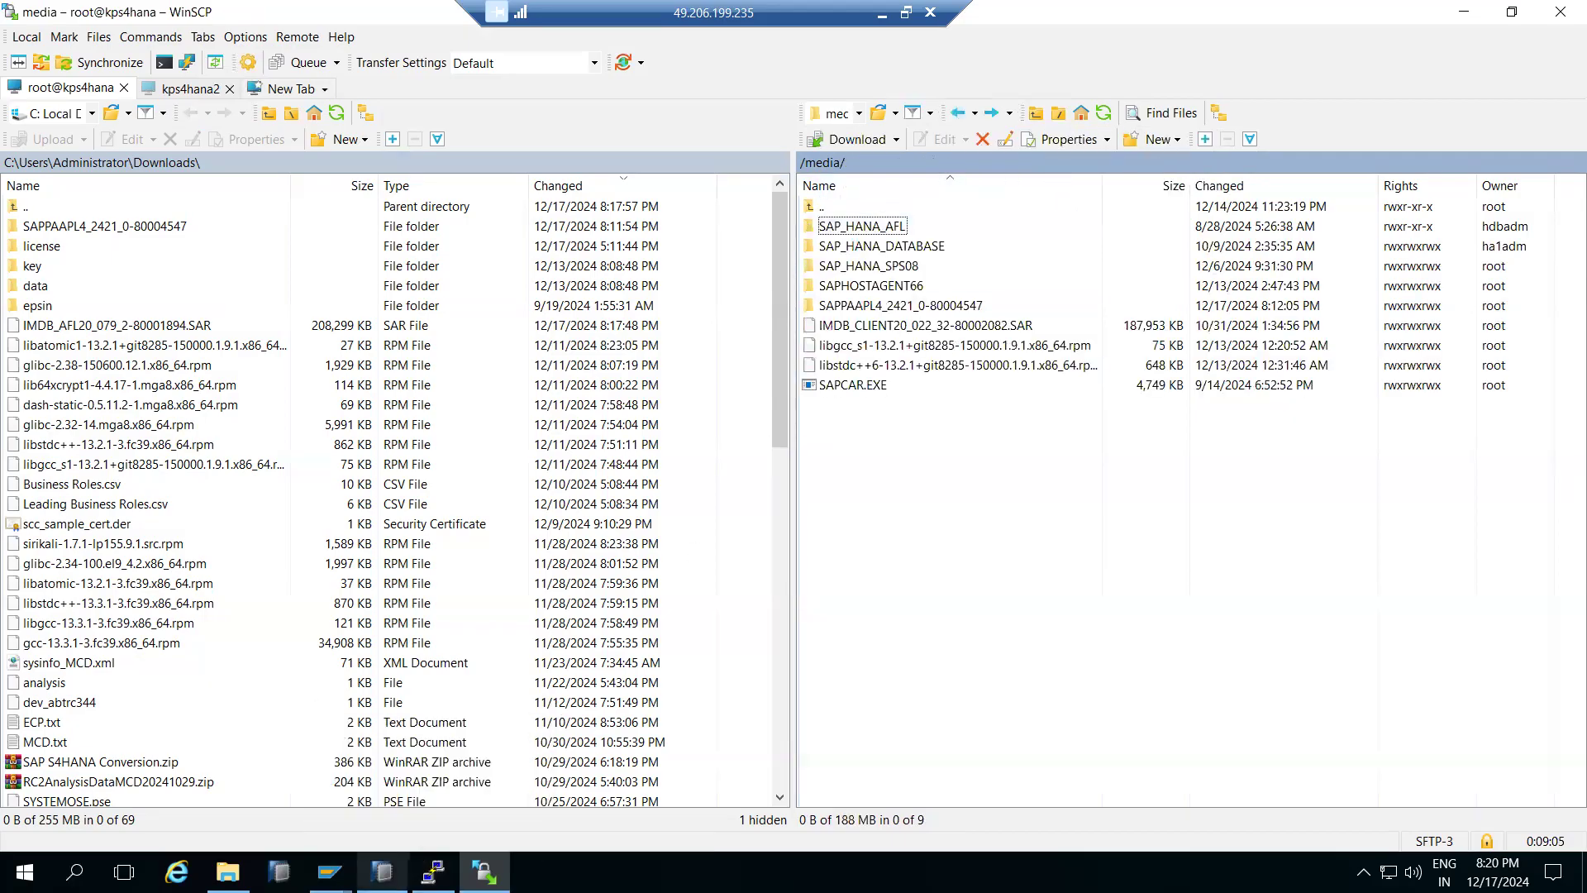
{"action": "left_click", "coordinate": [364, 731]}
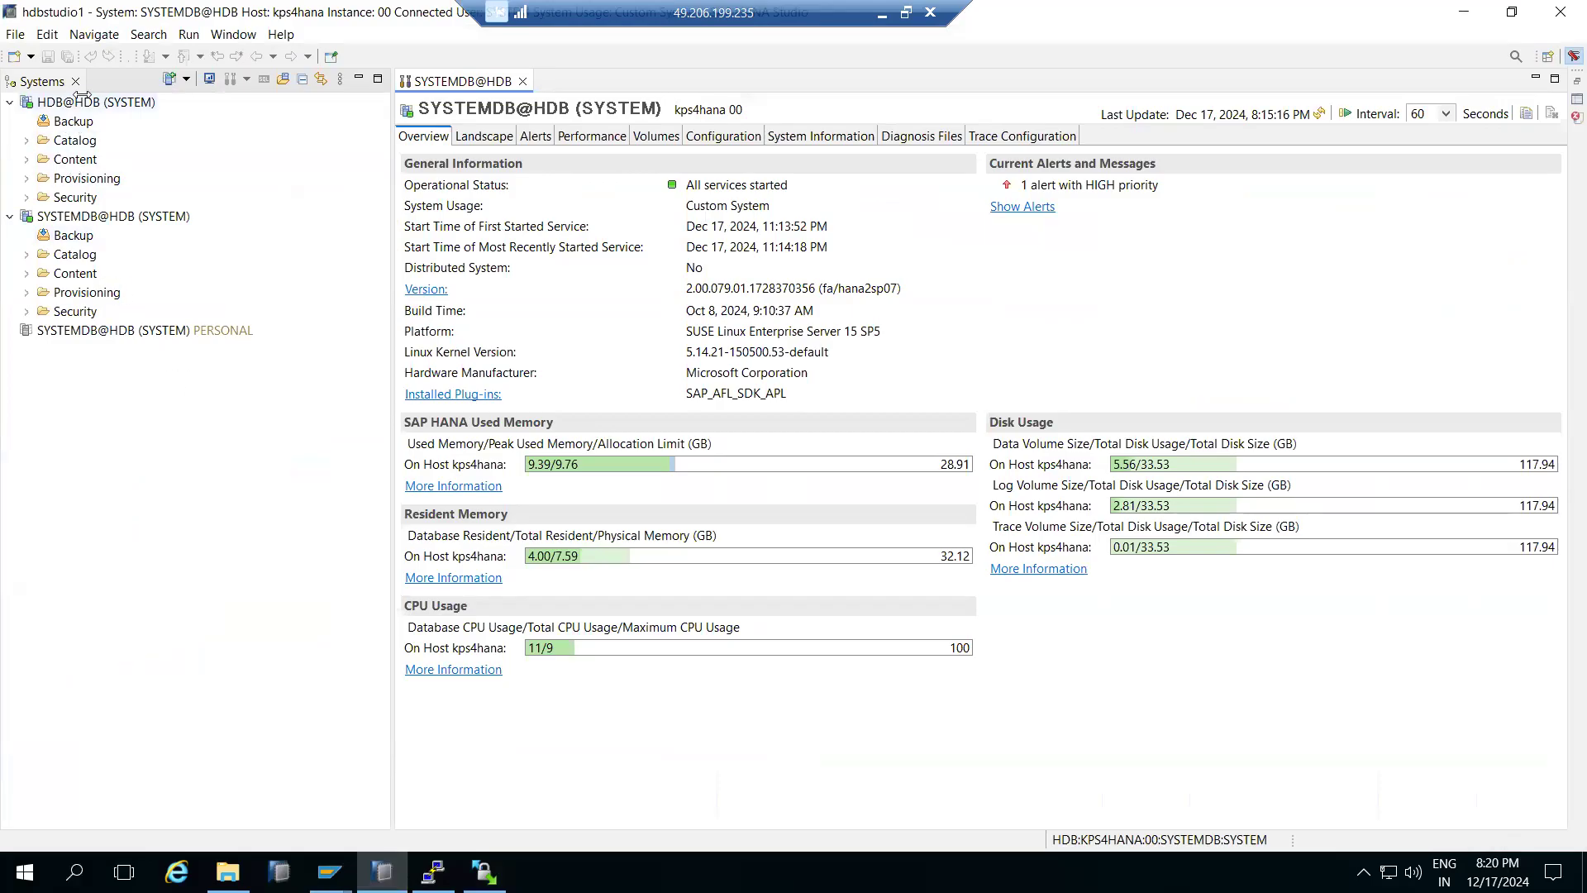
{"action": "left_click", "coordinate": [83, 101]}
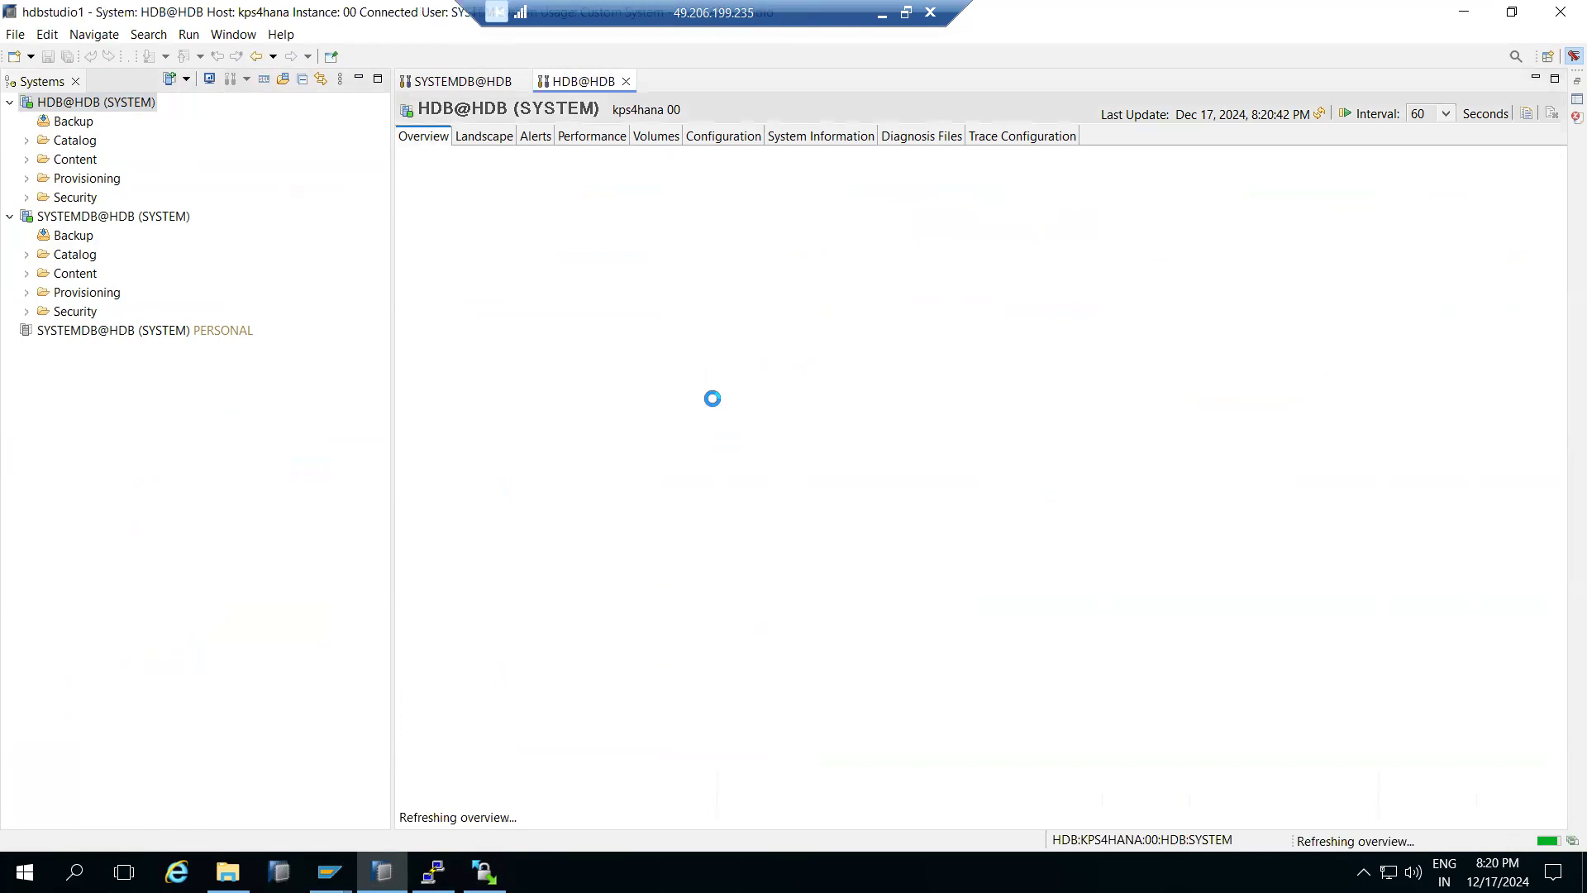
{"action": "left_click_drag", "start_coordinate": [694, 395], "coordinate": [738, 395]}
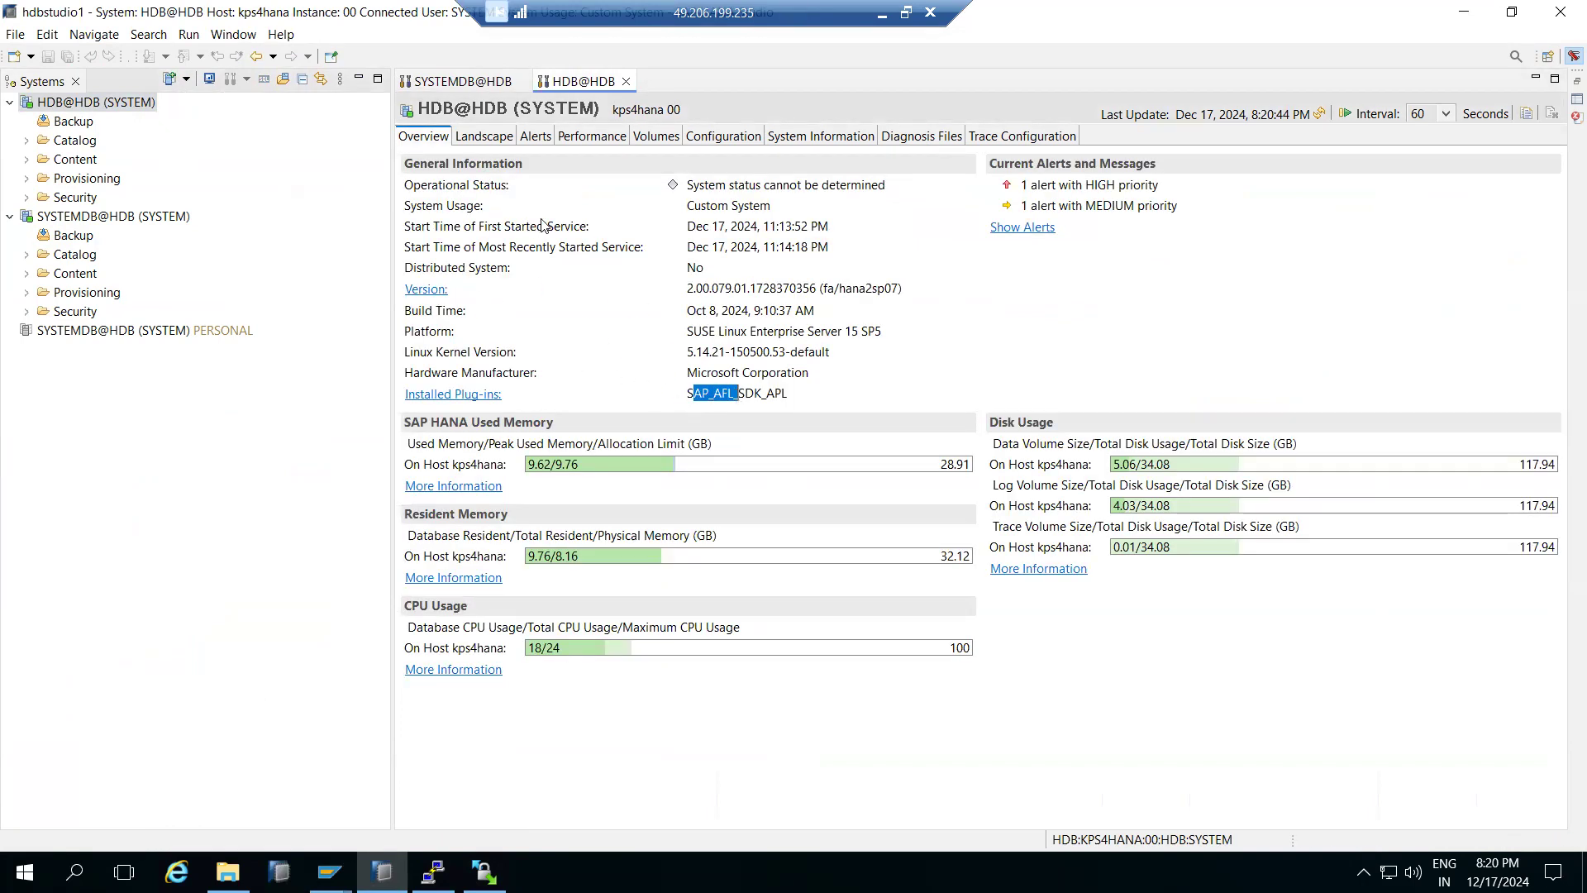
Minimize the remote session and permanently delete the SAPPAAPL4_2421_0-80004547 zip and folder and IMDB_AFL20_079_2-80001894.SAR from the local Downloads folder.
{"action": "left_click", "coordinate": [883, 14]}
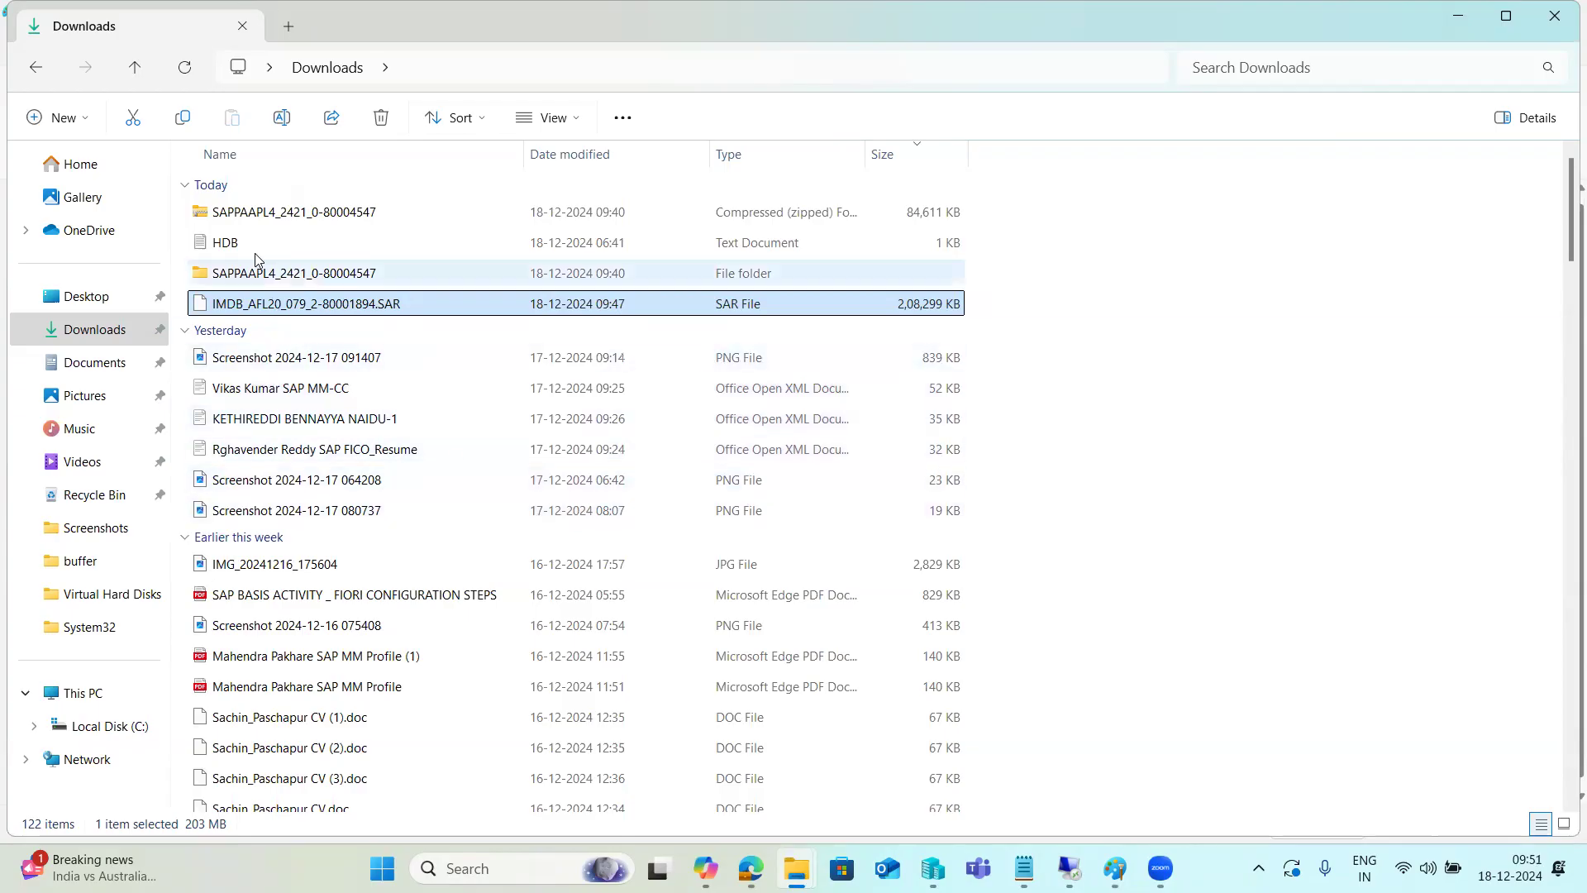
{"action": "left_click", "coordinate": [239, 215]}
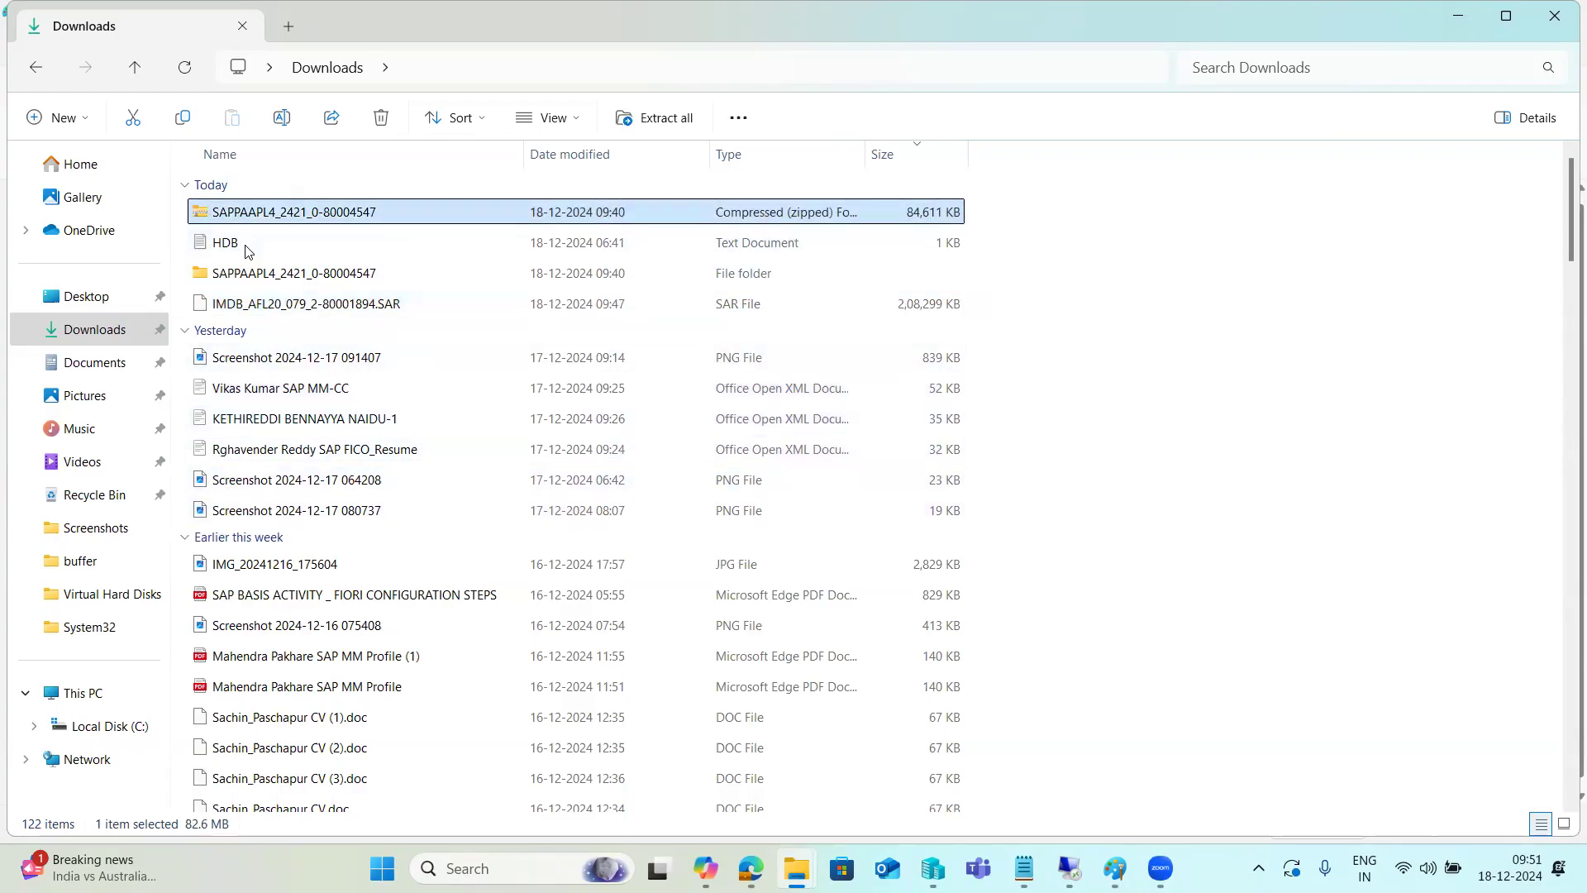
{"action": "left_click", "coordinate": [252, 273], "text": "ctrl"}
{"action": "left_click", "coordinate": [277, 306], "text": "ctrl"}
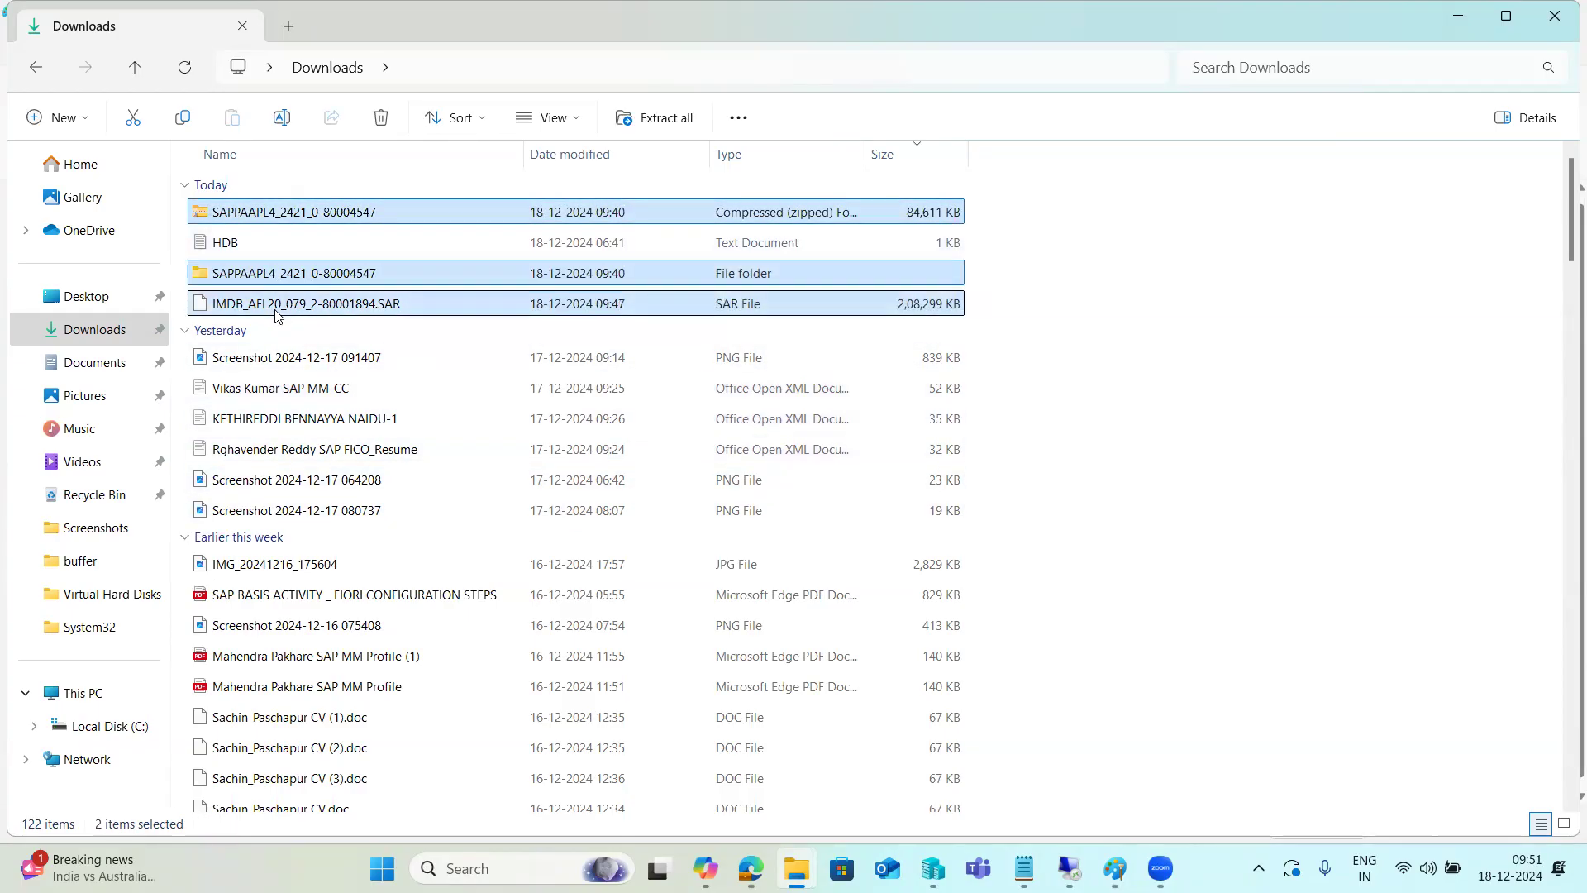
{"action": "key", "text": "shift+Delete"}
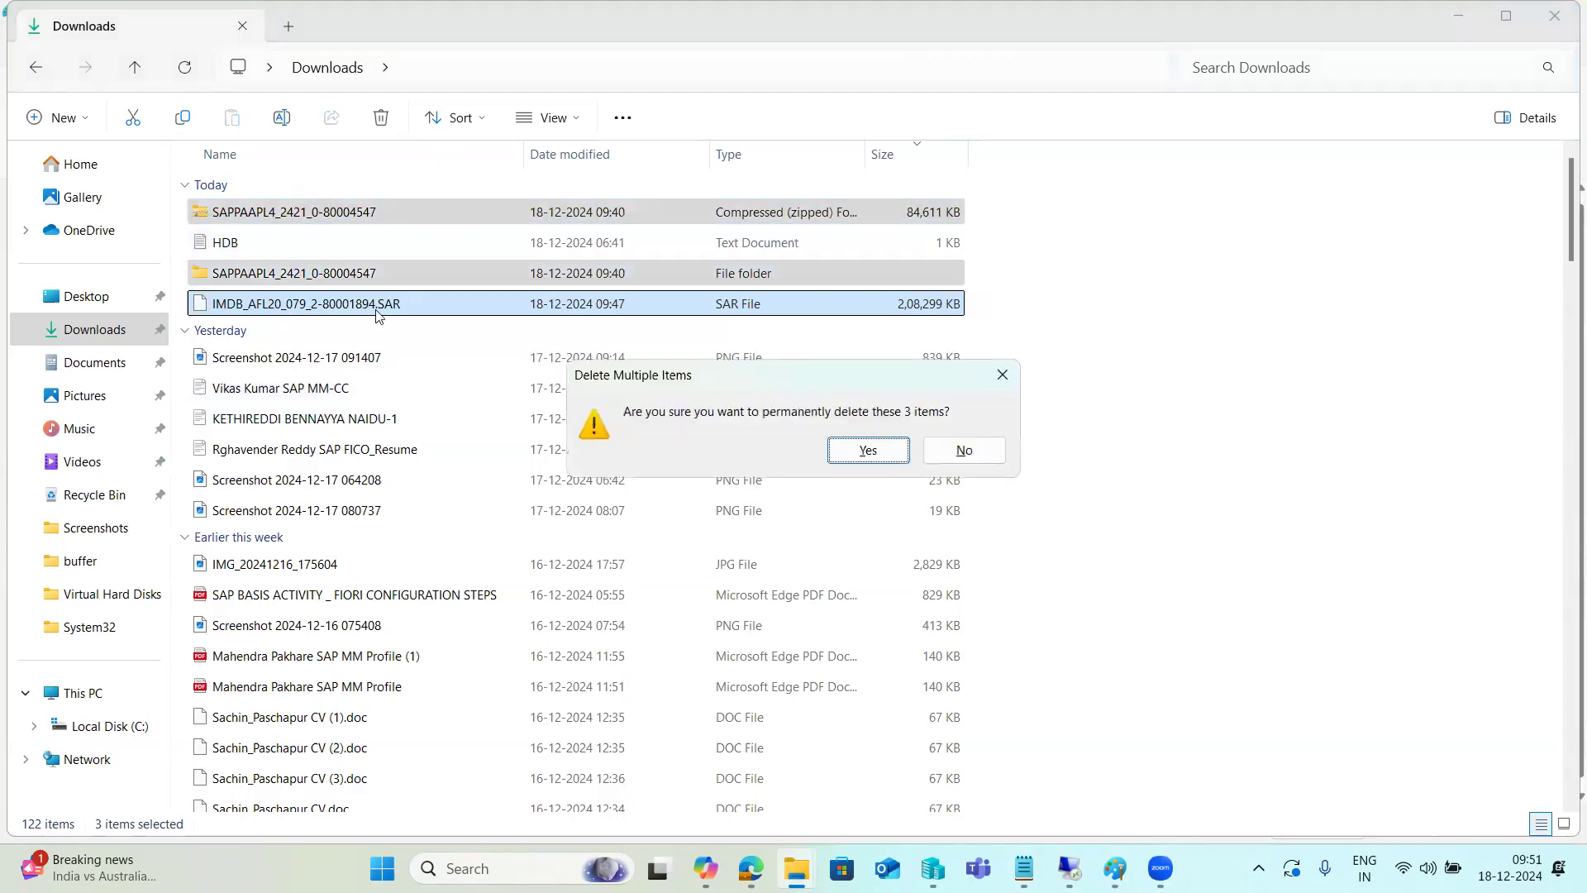
{"action": "left_click", "coordinate": [844, 460]}
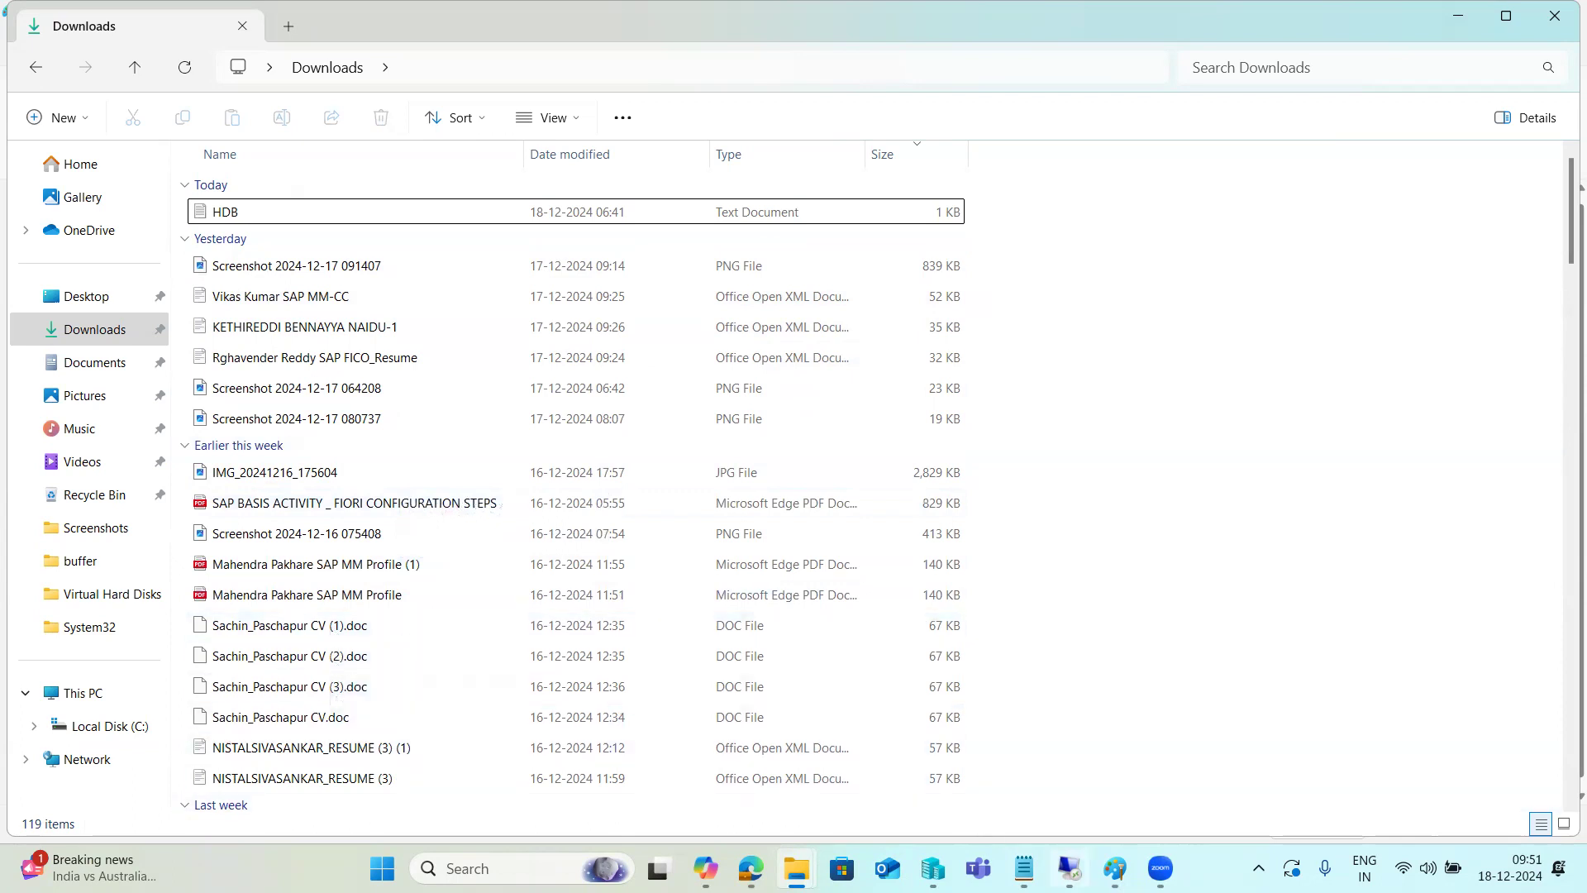
Return to HANA Studio in the remote session, refresh the HDB@HDB (SYSTEM) overview to check its operational status, and narrow the Systems view.
{"action": "mouse_move", "coordinate": [1069, 868]}
{"action": "left_click", "coordinate": [1075, 794]}
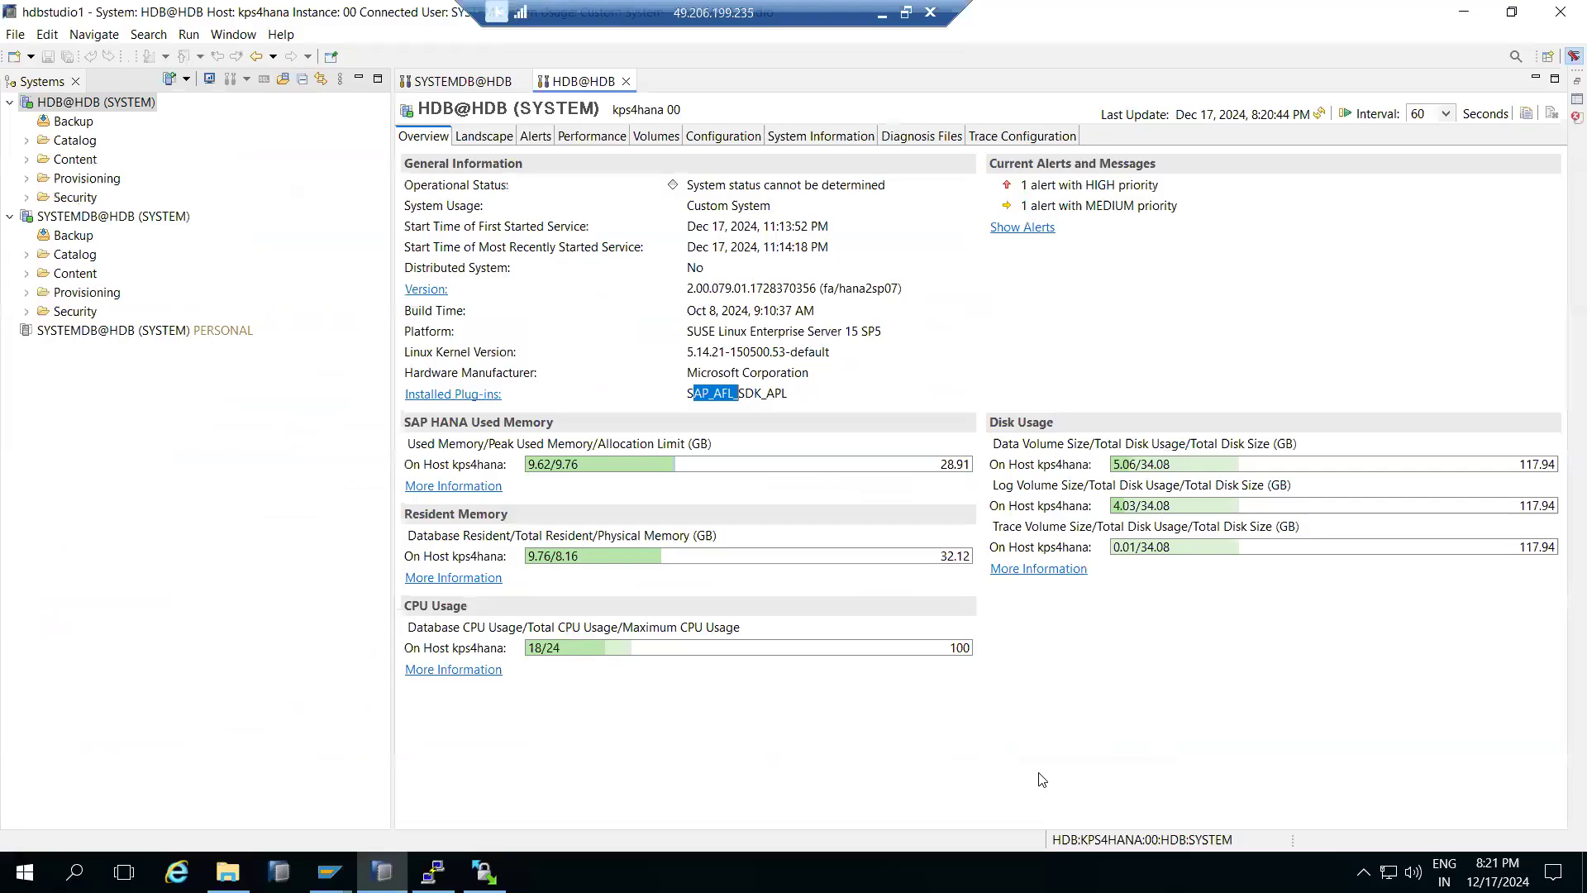
{"action": "left_click", "coordinate": [382, 872]}
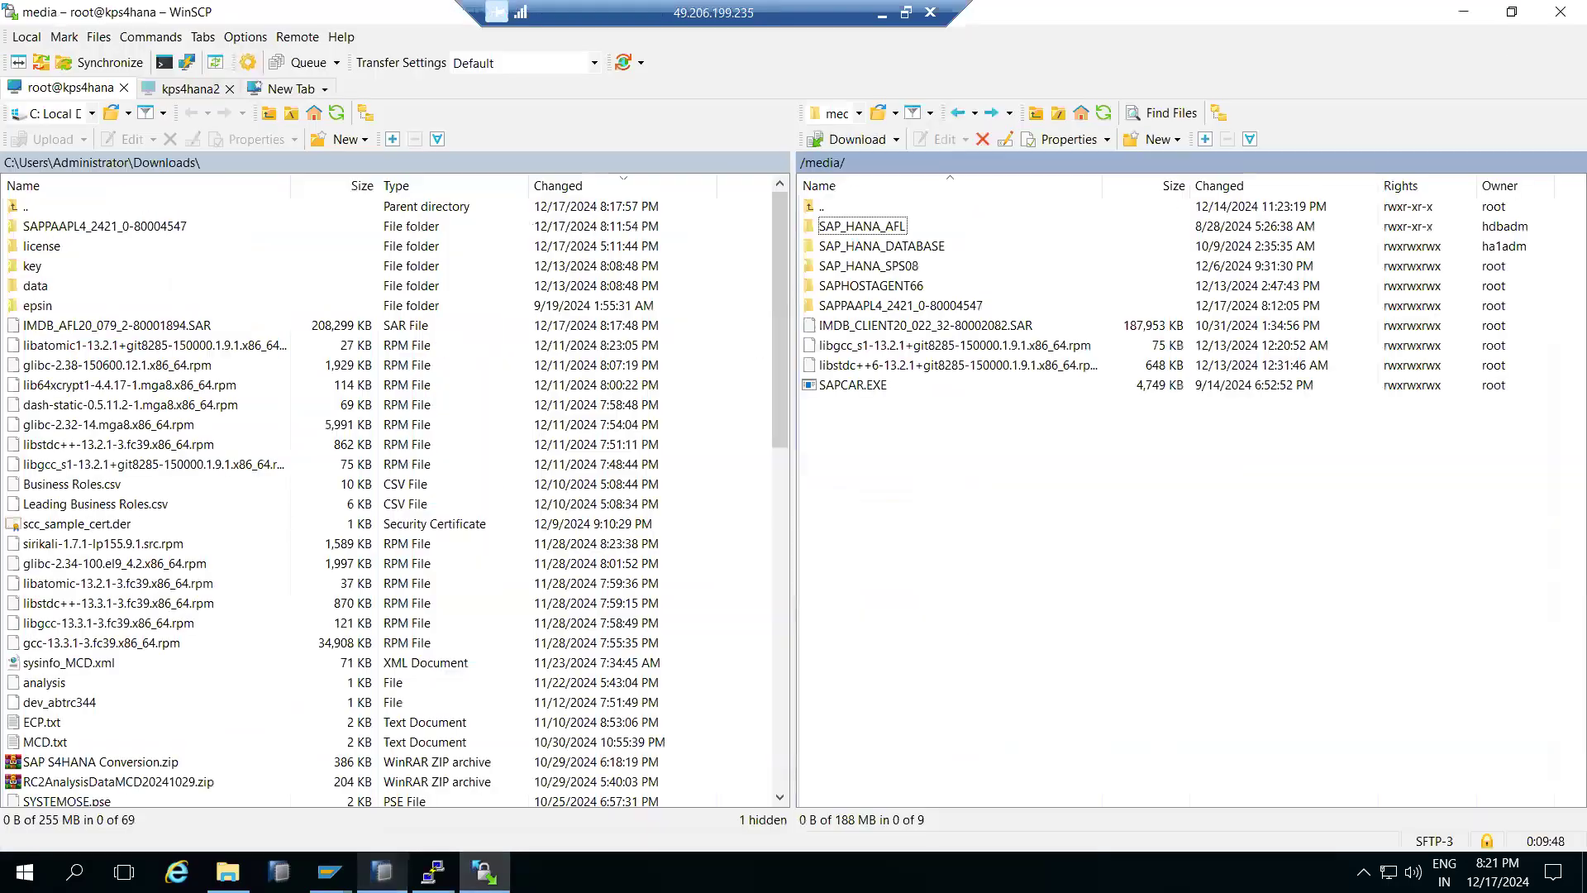
{"action": "left_click", "coordinate": [382, 872]}
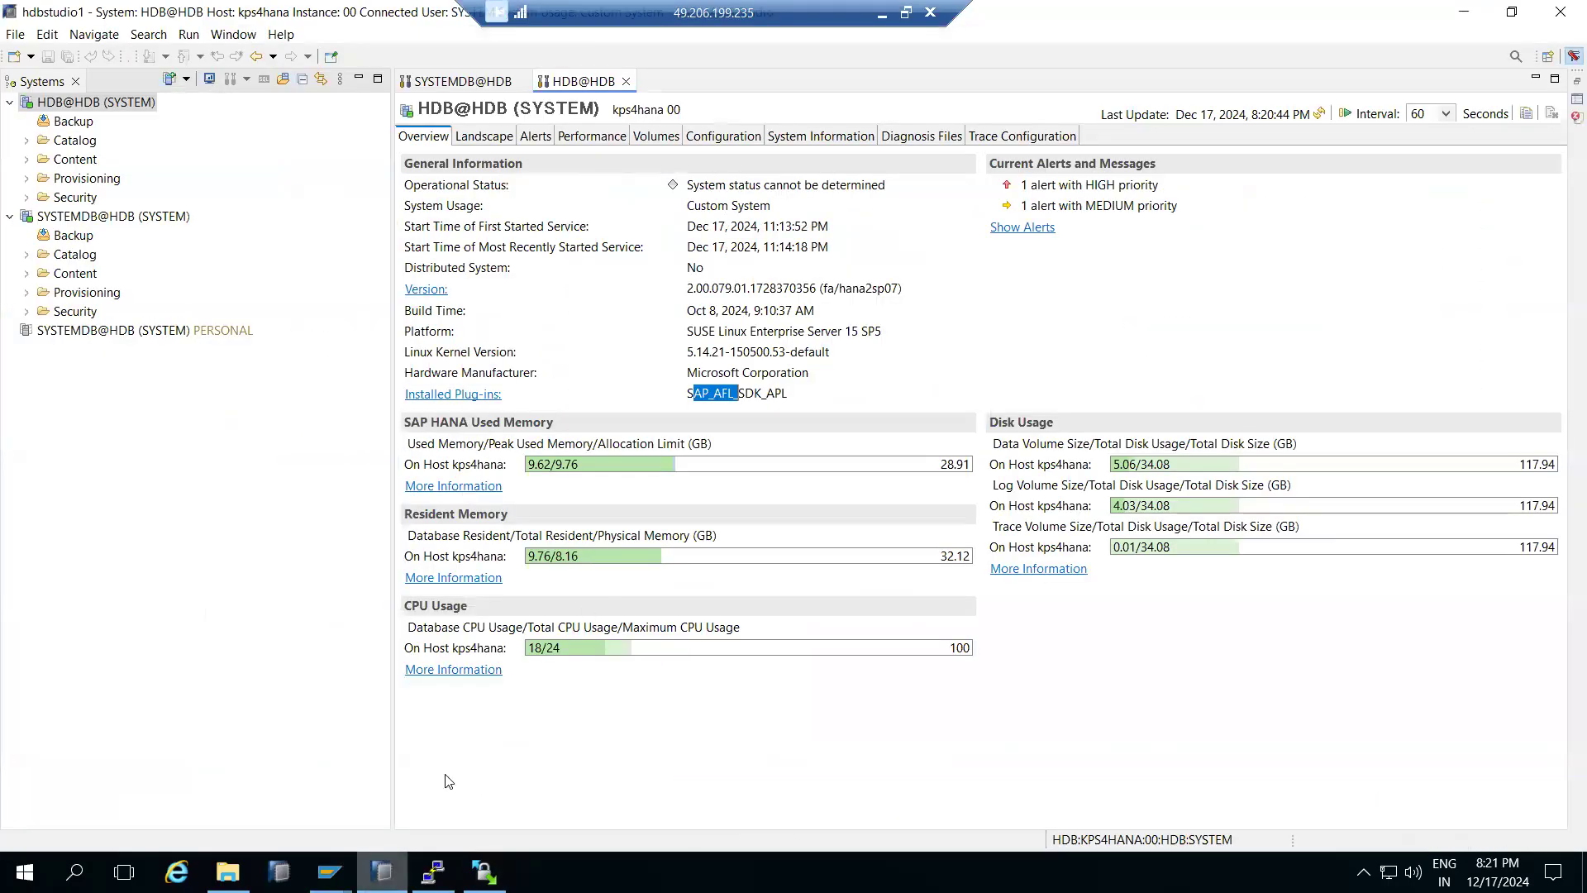
{"action": "left_click", "coordinate": [1321, 115]}
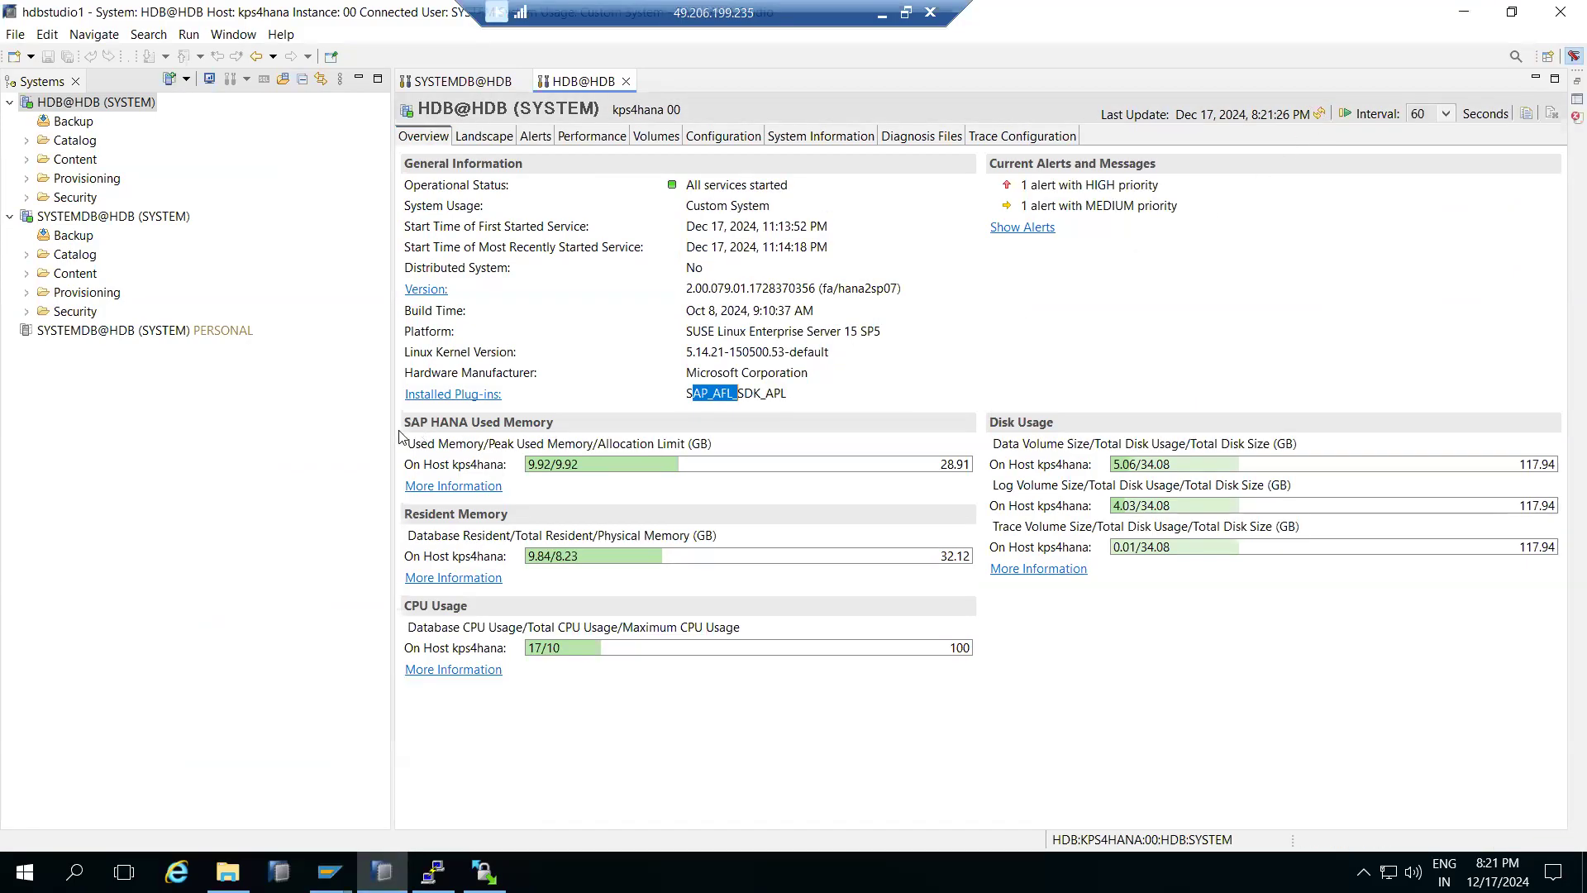
{"action": "left_click_drag", "start_coordinate": [393, 497], "coordinate": [346, 498]}
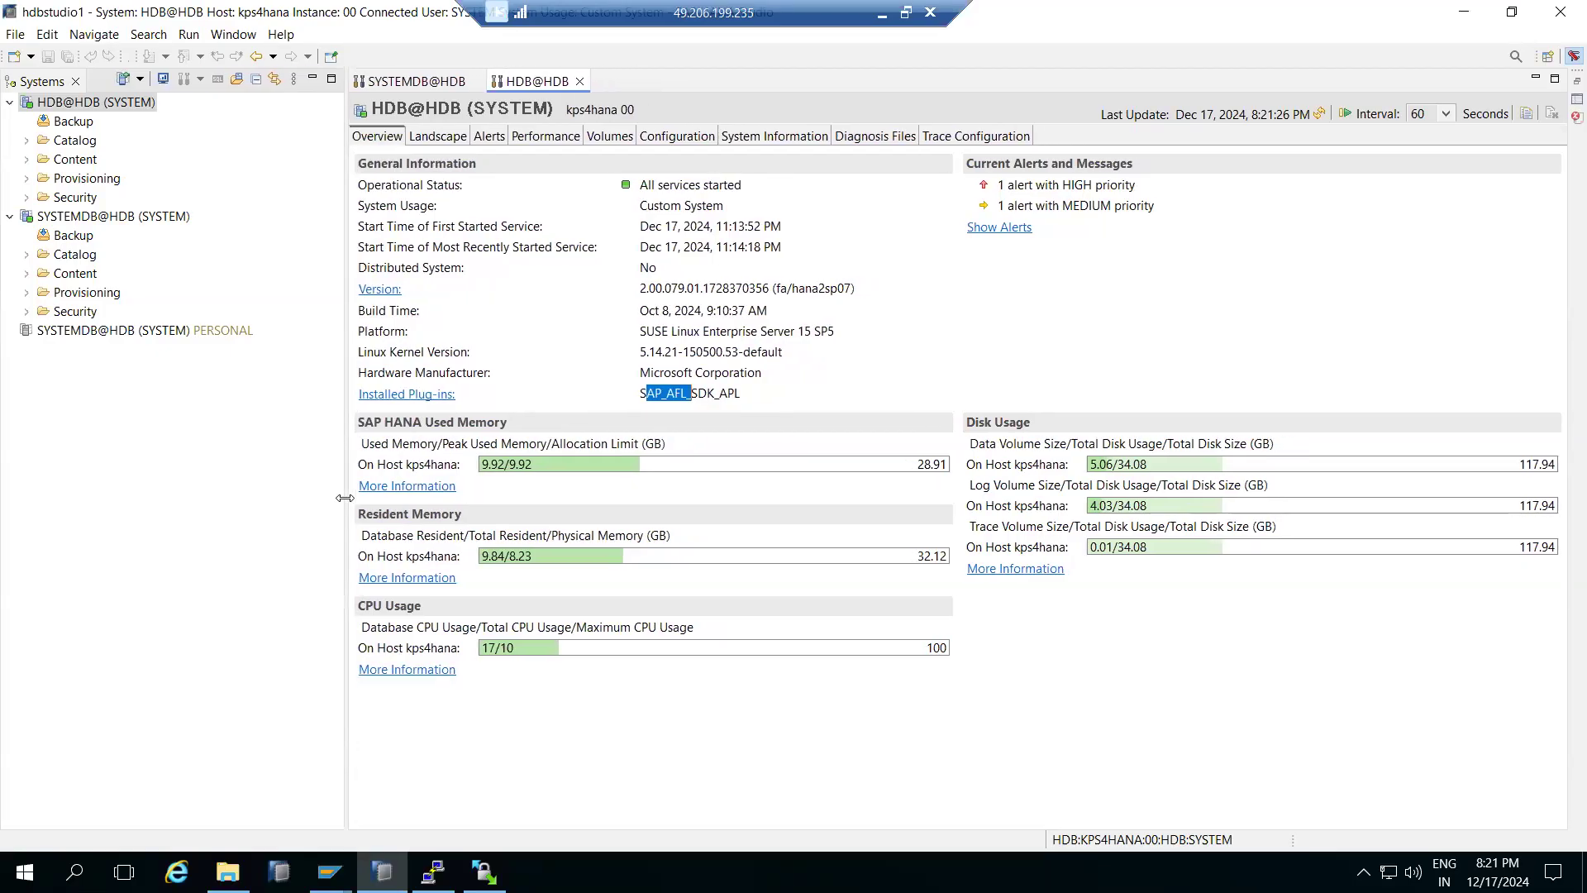
Bring up the SAP for Me Software Center page locally, close HANA Studio in the remote session, and minimize that session.
{"action": "left_click", "coordinate": [880, 18]}
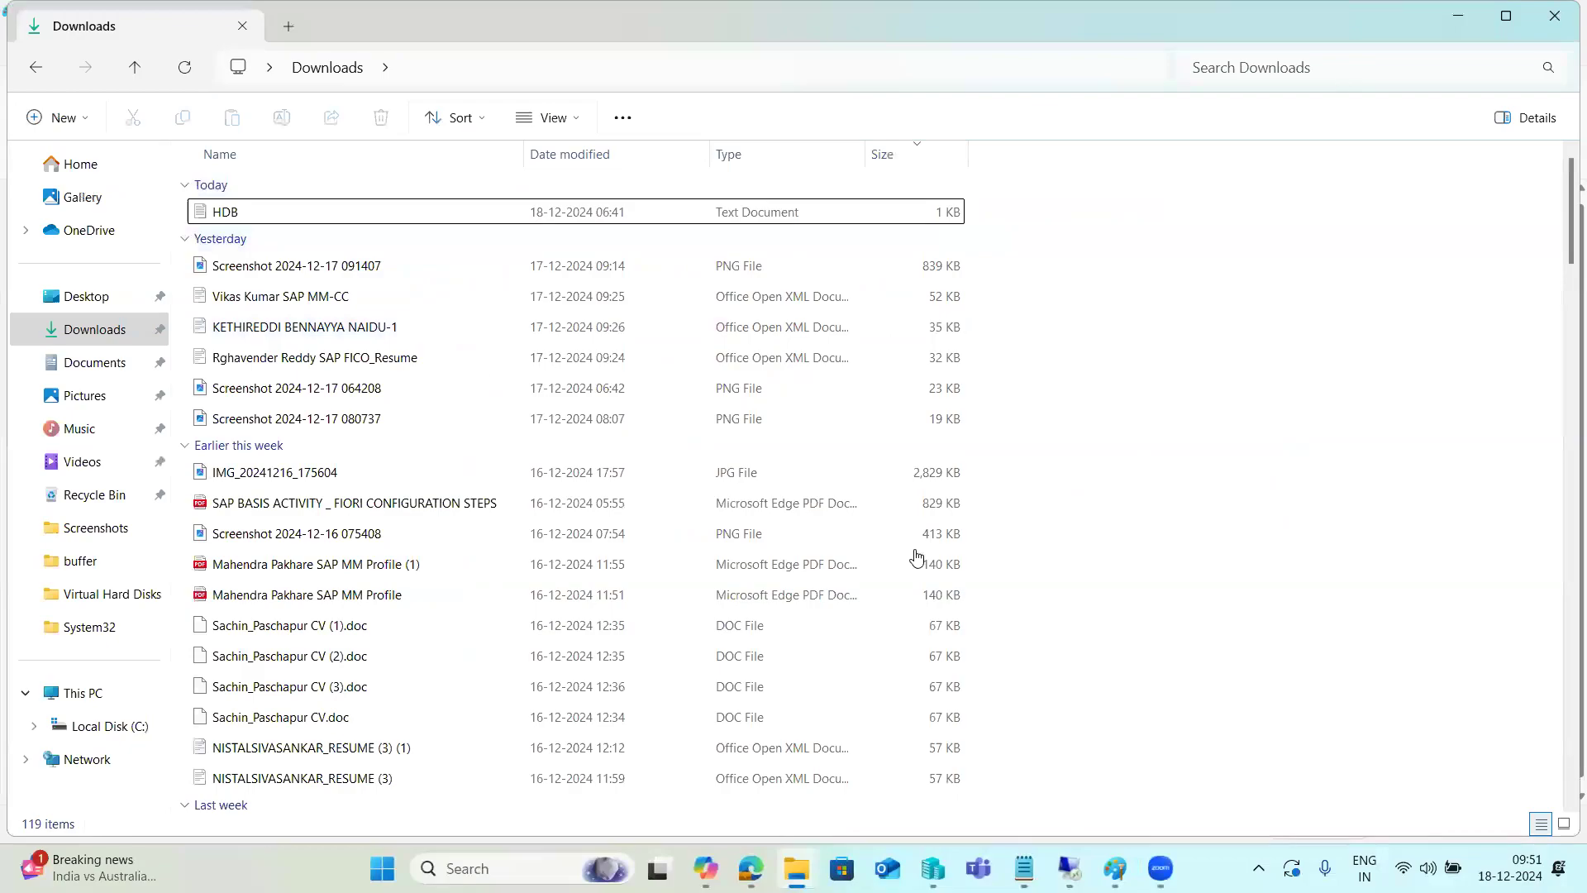
{"action": "key", "text": "alt+Tab"}
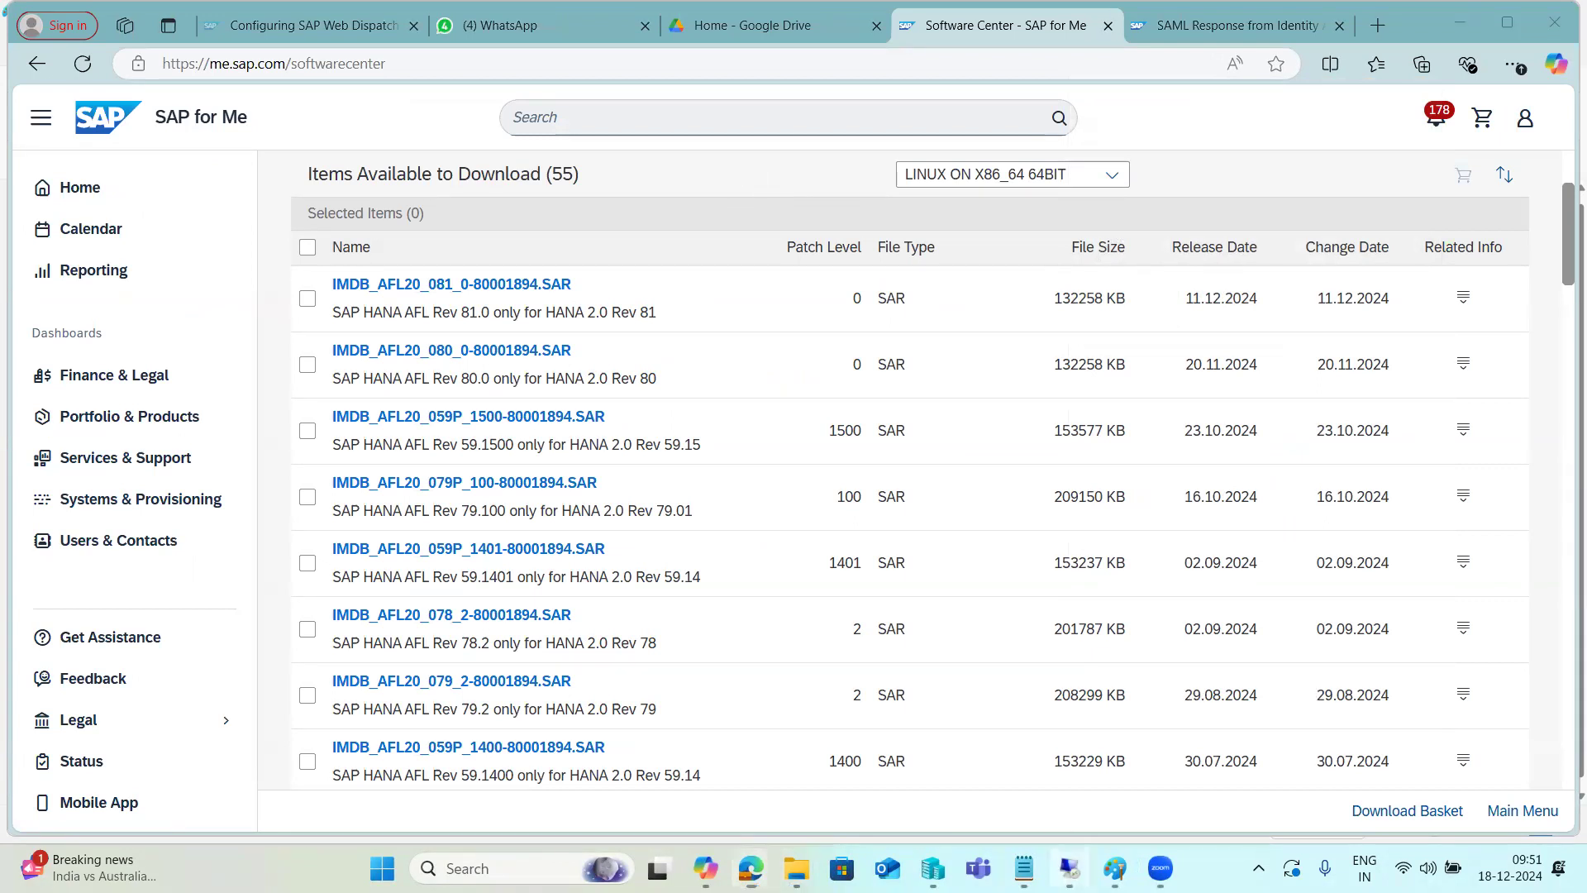
{"action": "left_click", "coordinate": [1069, 868]}
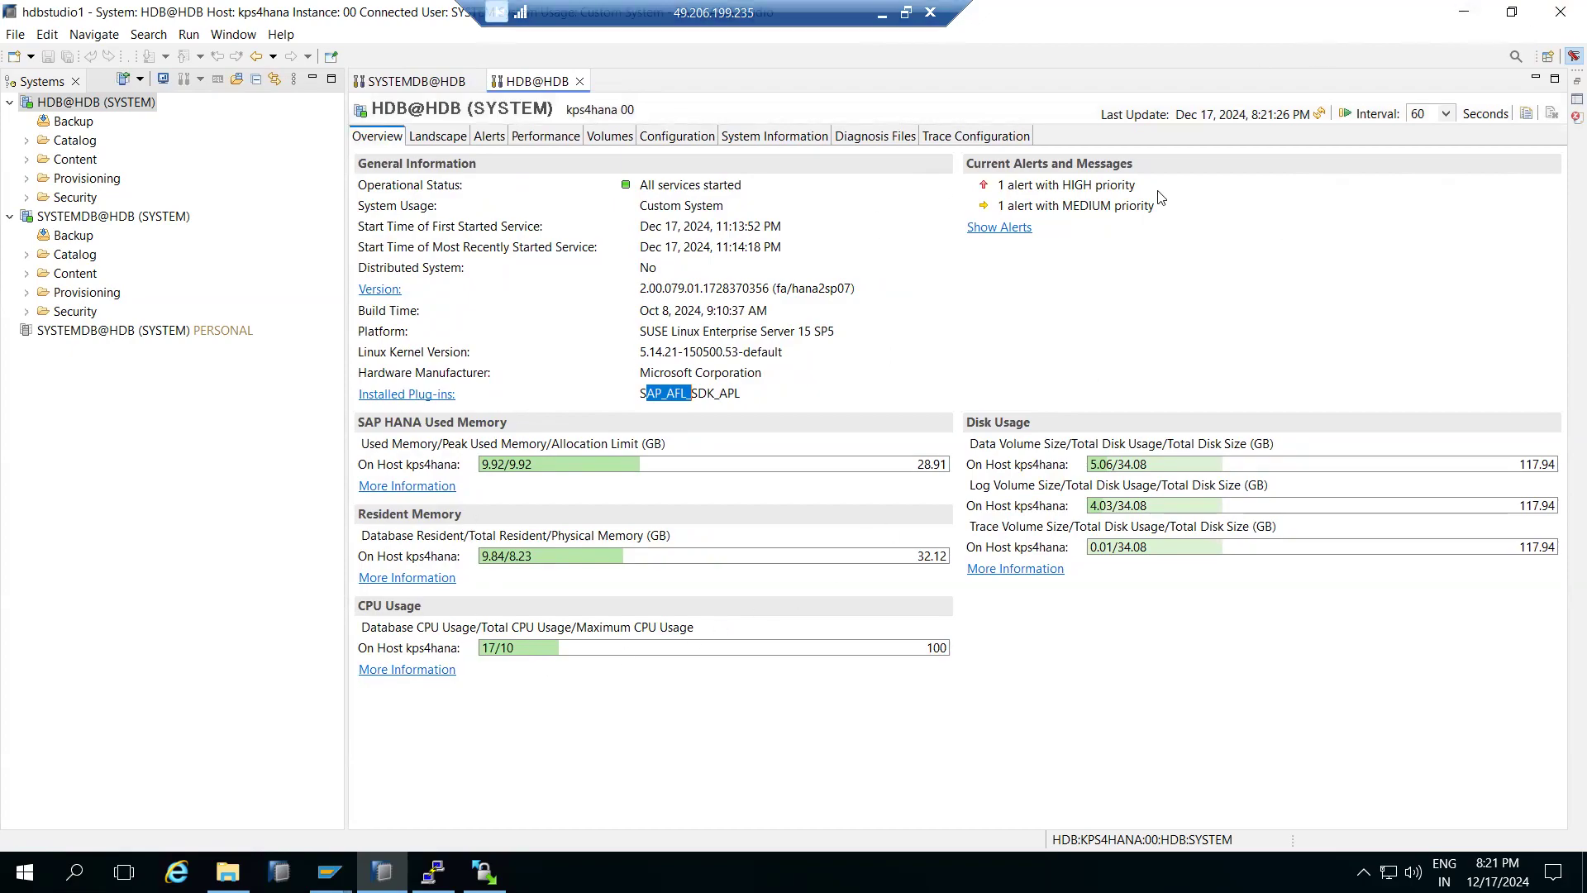
{"action": "left_click", "coordinate": [1558, 13]}
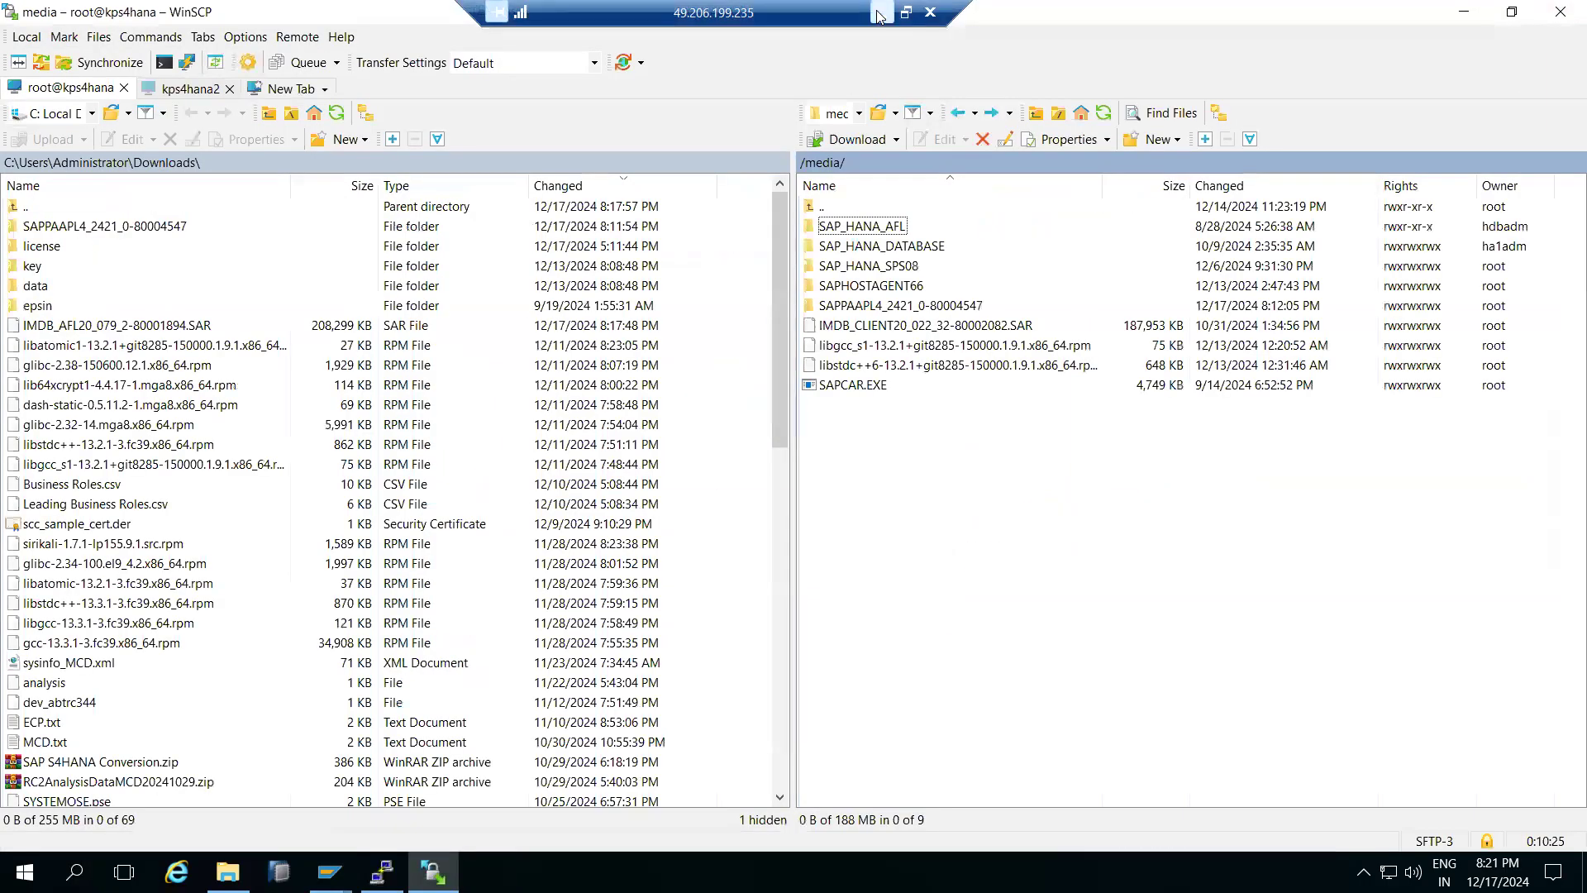
{"action": "left_click", "coordinate": [881, 13]}
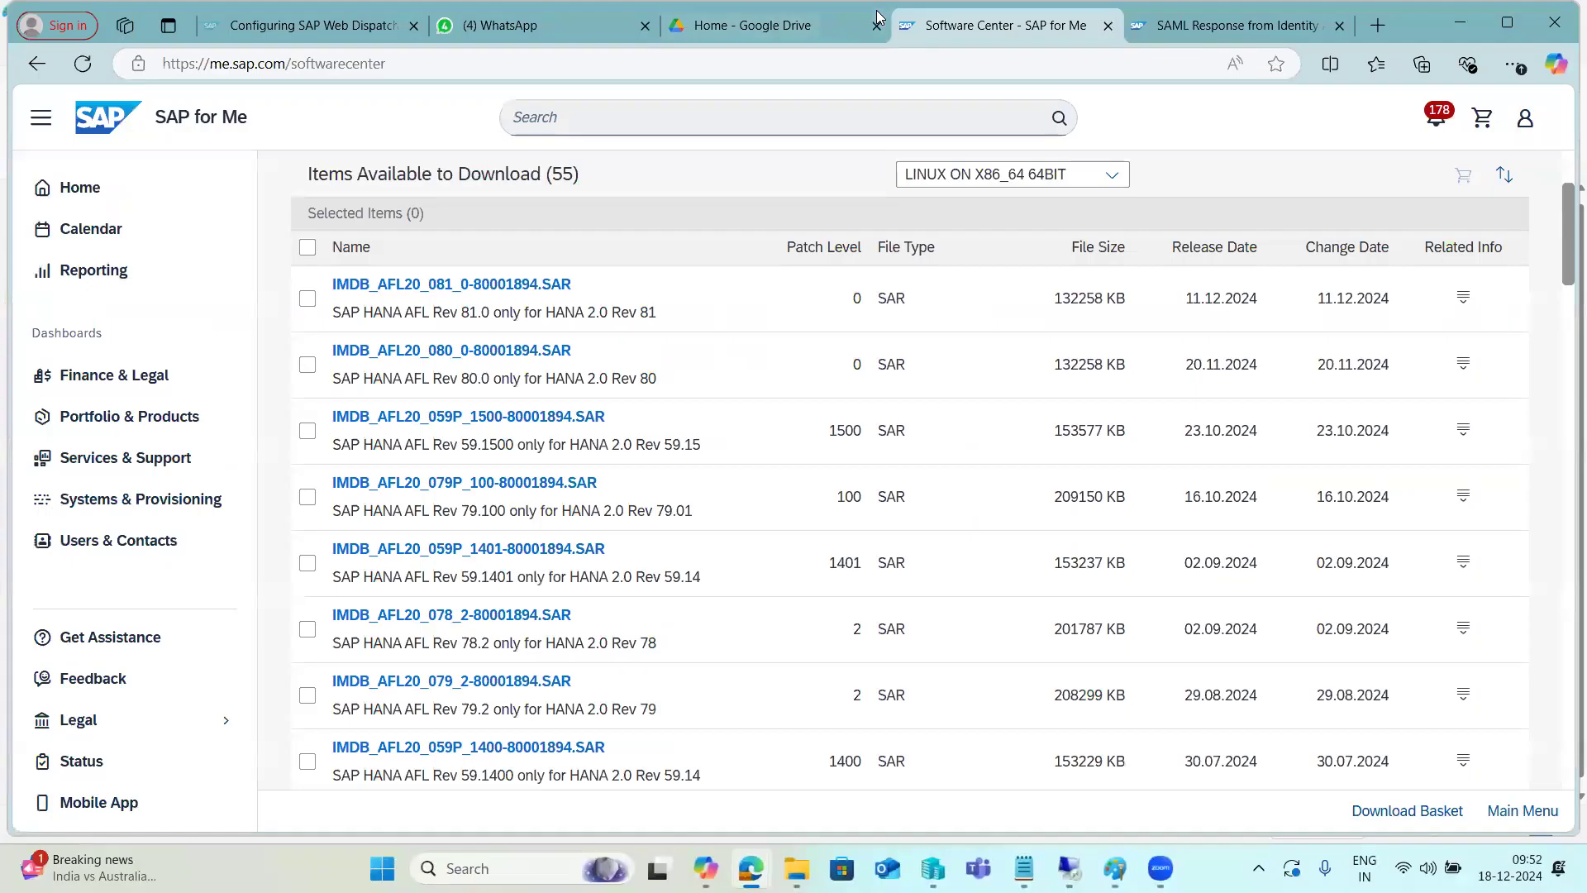